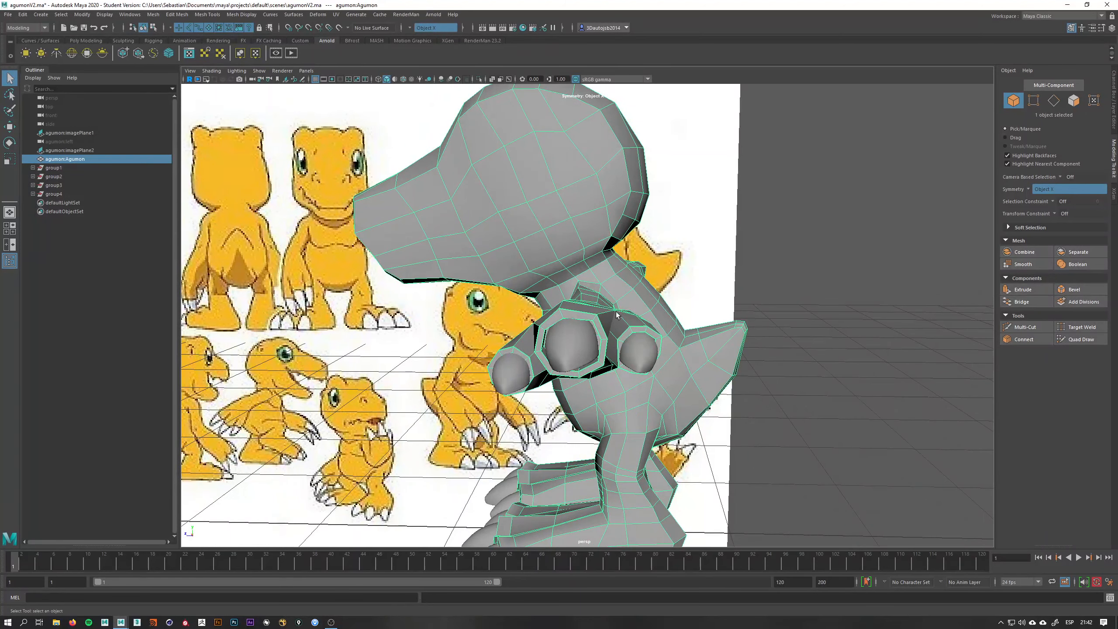
- Shift two vertices on the back of the Agumon's hand sideways to even out the edge flow toward the fingers
key("space")
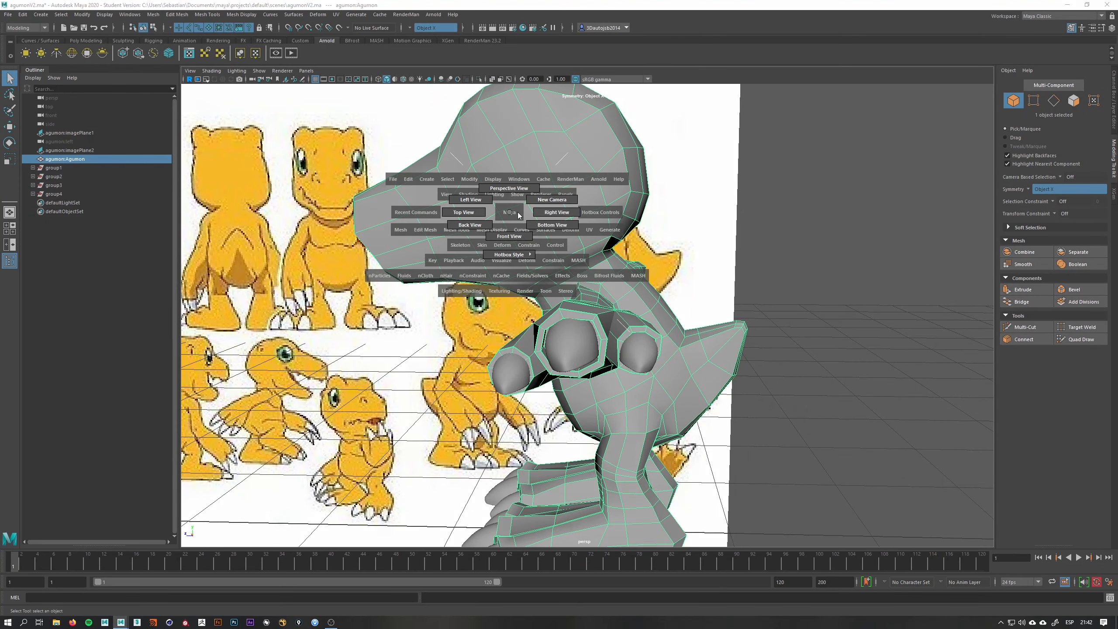
left_click_drag(508, 212, 653, 237)
scroll(653, 236, "up", 5)
key("space")
left_click_drag(697, 289, 515, 388)
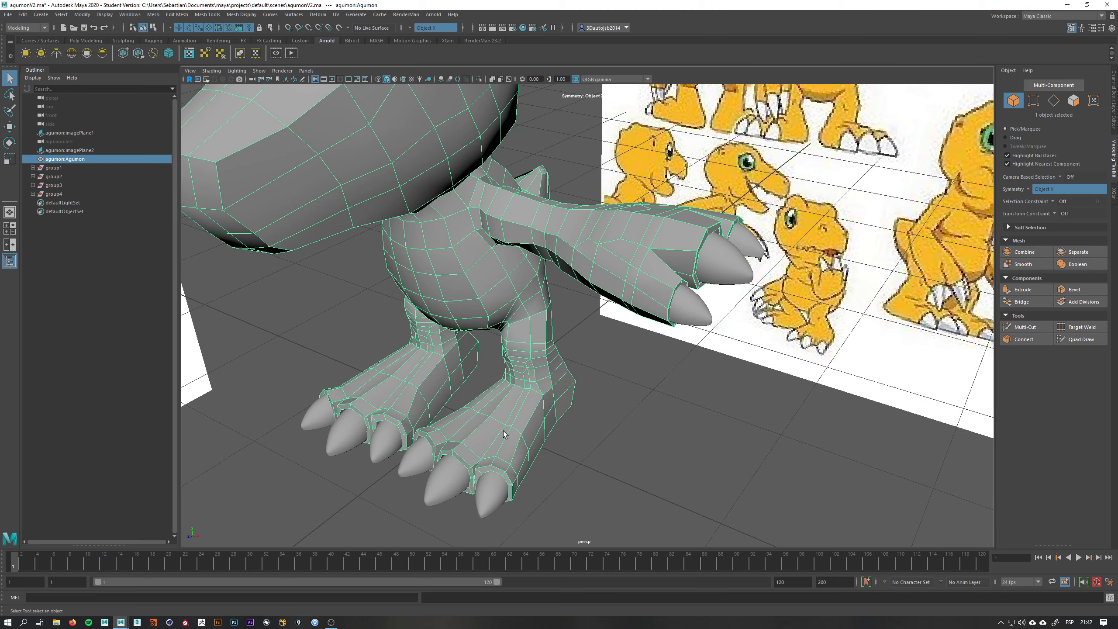
left_click_drag(690, 204, 633, 177, "alt")
scroll(675, 214, "up", 3)
left_click_drag(675, 214, 577, 328, "alt")
scroll(651, 352, "up", 3)
right_click_drag(484, 275, 446, 287)
left_click(458, 287)
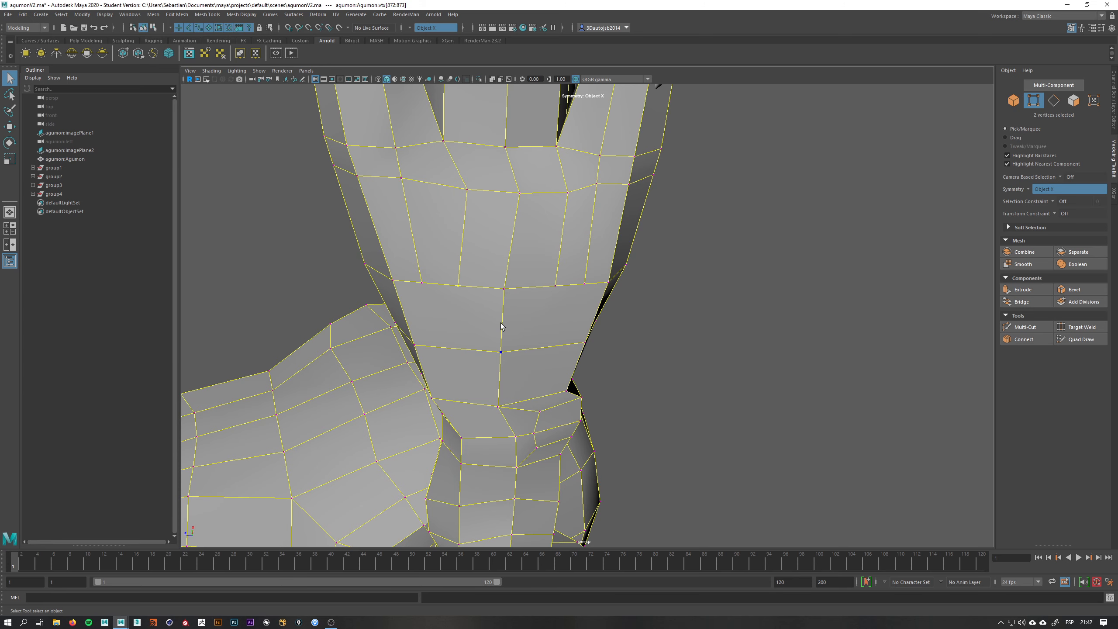
key("w")
left_click_drag(457, 289, 465, 288)
left_click_drag(542, 279, 528, 232, "alt")
left_click(467, 201)
left_click_drag(468, 201, 505, 208)
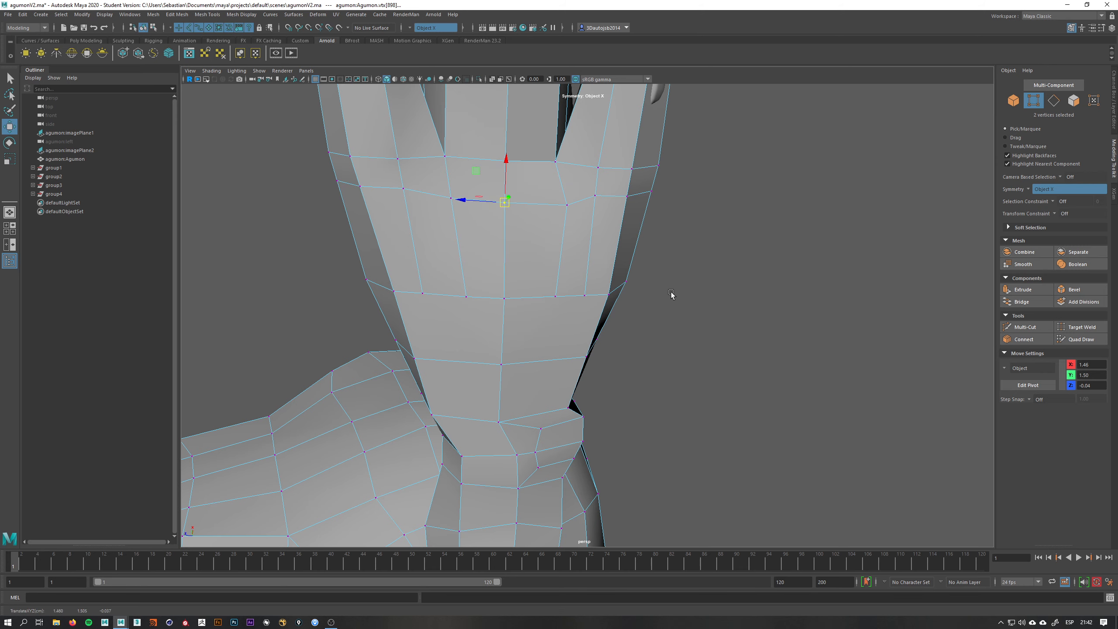
- Multi-Cut two edges on one side of the hand's centre edge, extending the open finger edges down to the wrist
left_click_drag(671, 294, 676, 321, "alt")
right_click_drag(576, 270, 612, 260)
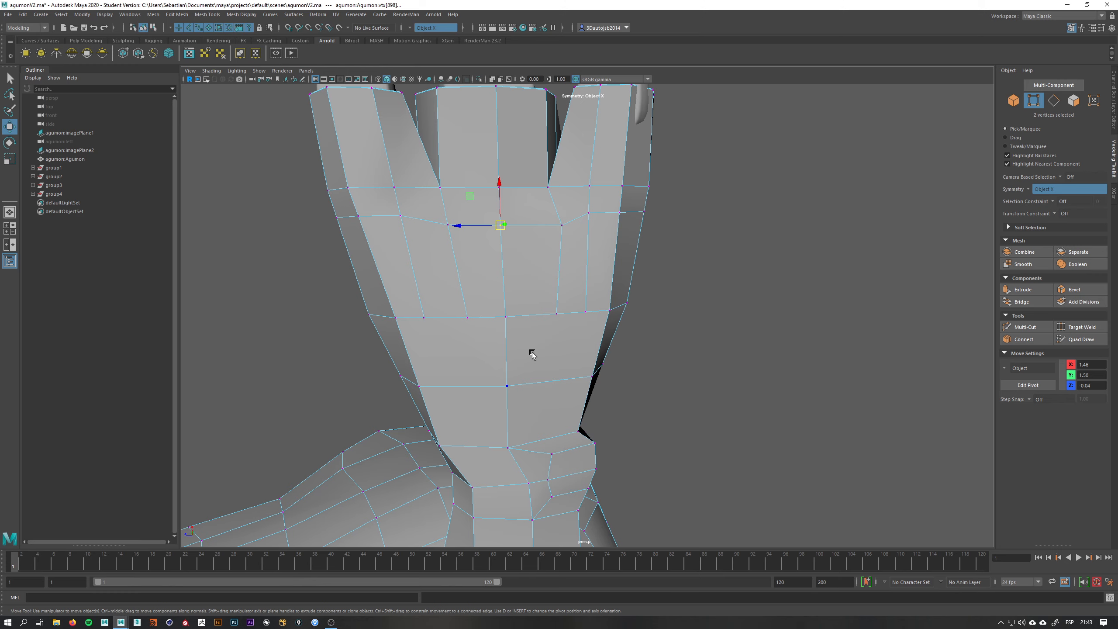
left_click_drag(533, 356, 554, 345, "alt")
right_click_drag(534, 330, 489, 339)
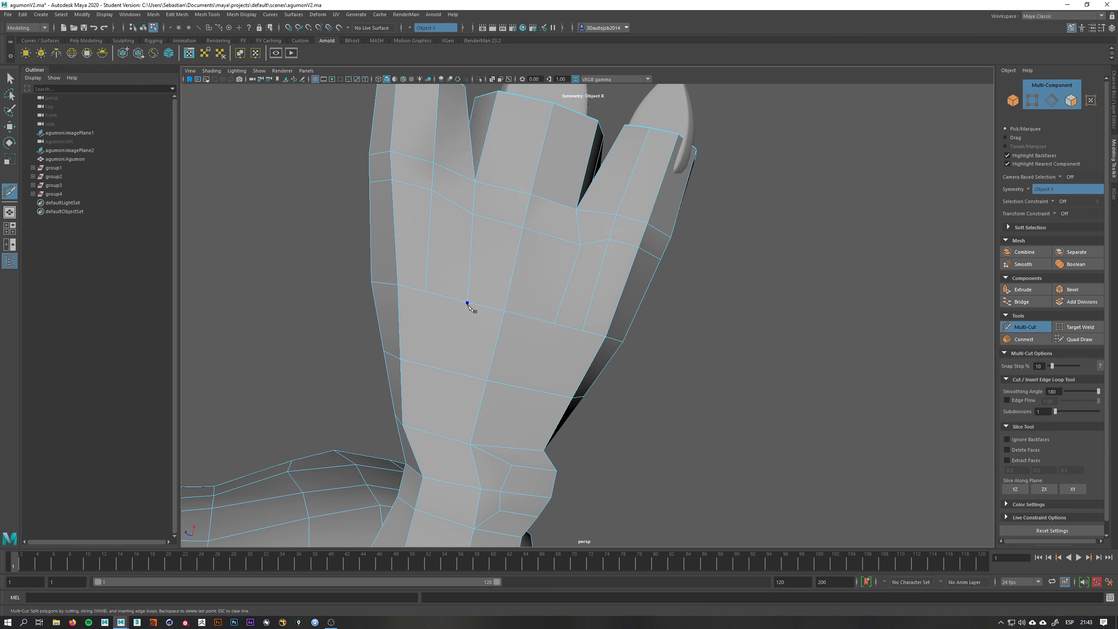
left_click(425, 291)
left_click(434, 368)
left_click(424, 430)
left_click(468, 303)
left_click(461, 374)
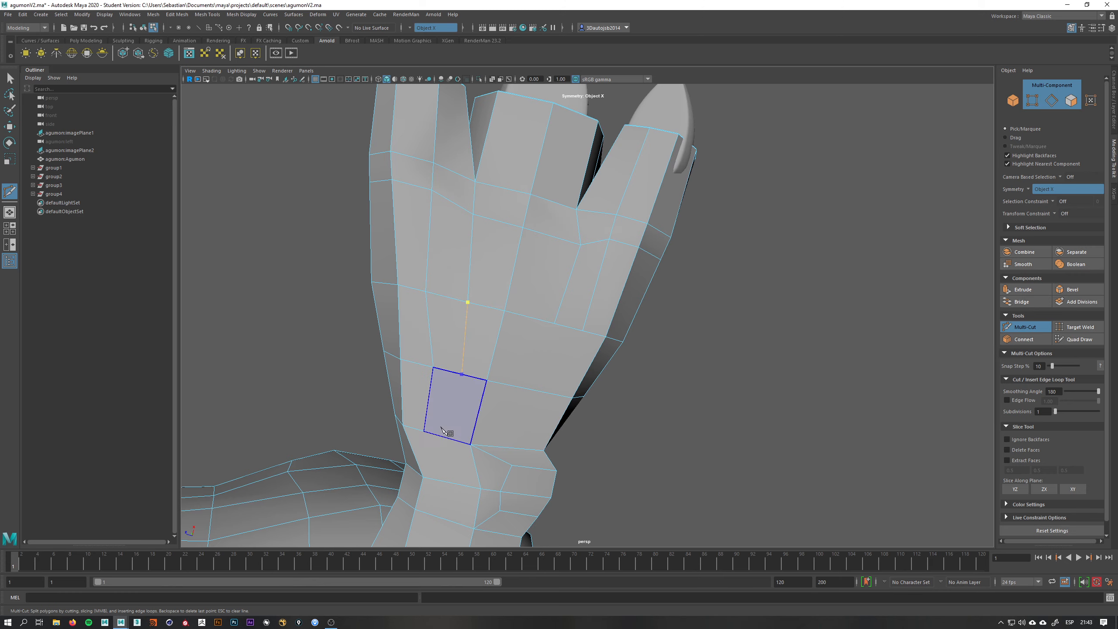
- Cut the inner finger edge on the other side of the hand to the wrist and extend the outer one by one row
left_click(554, 324)
left_click(531, 389)
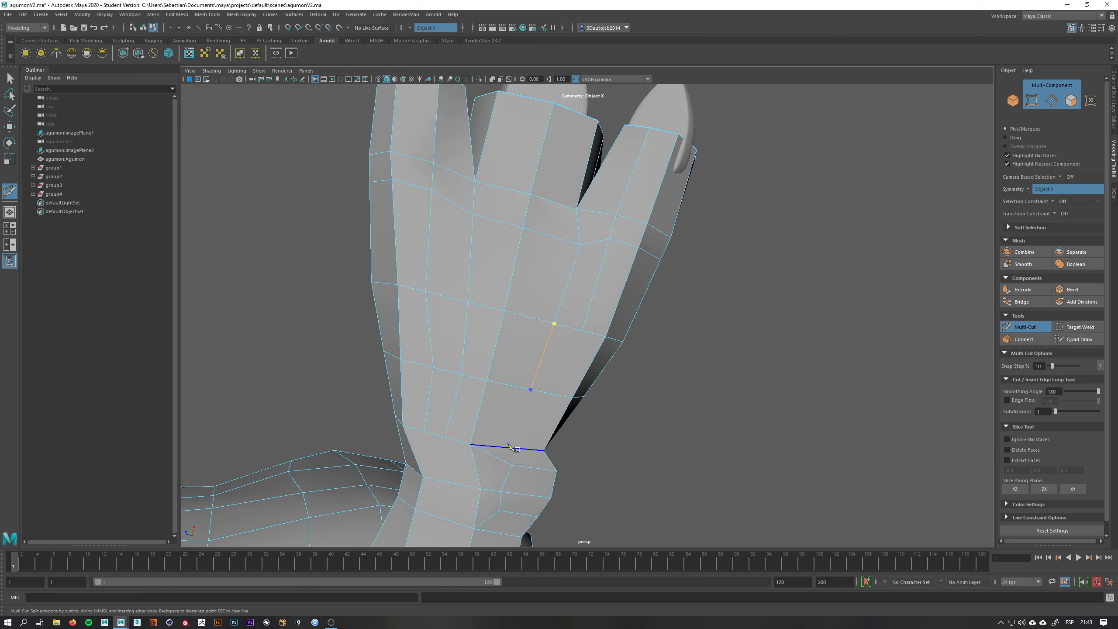
left_click(509, 449)
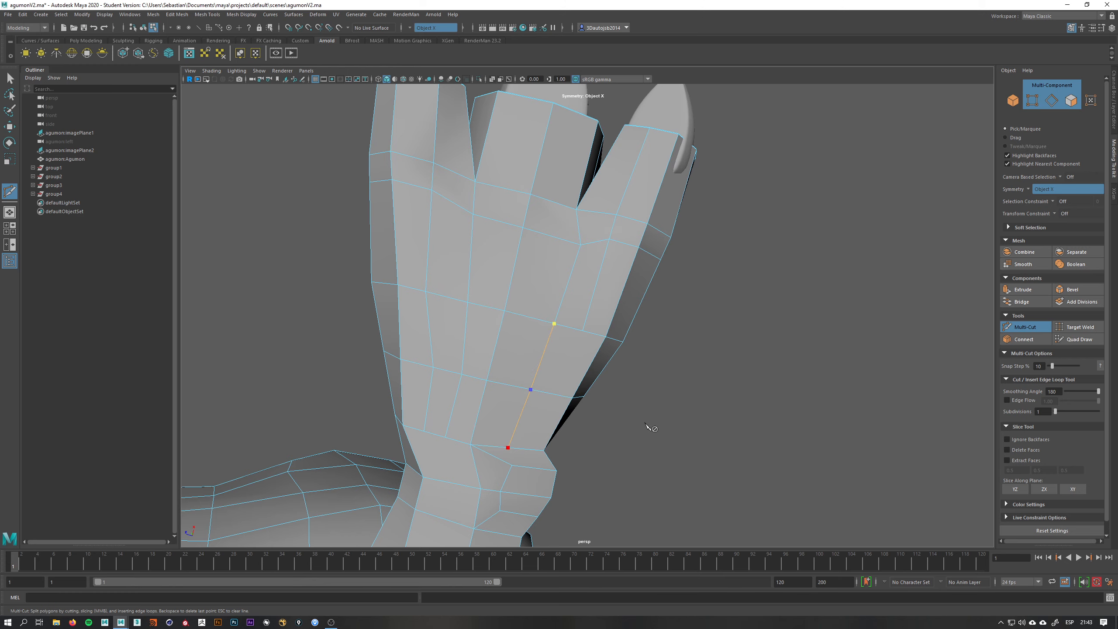
left_click(582, 330)
left_click(558, 395)
- Extend the outer finger edge on the back of the hand from its open end down to the wrist with Multi-Cut
left_click_drag(639, 447, 624, 327, "alt")
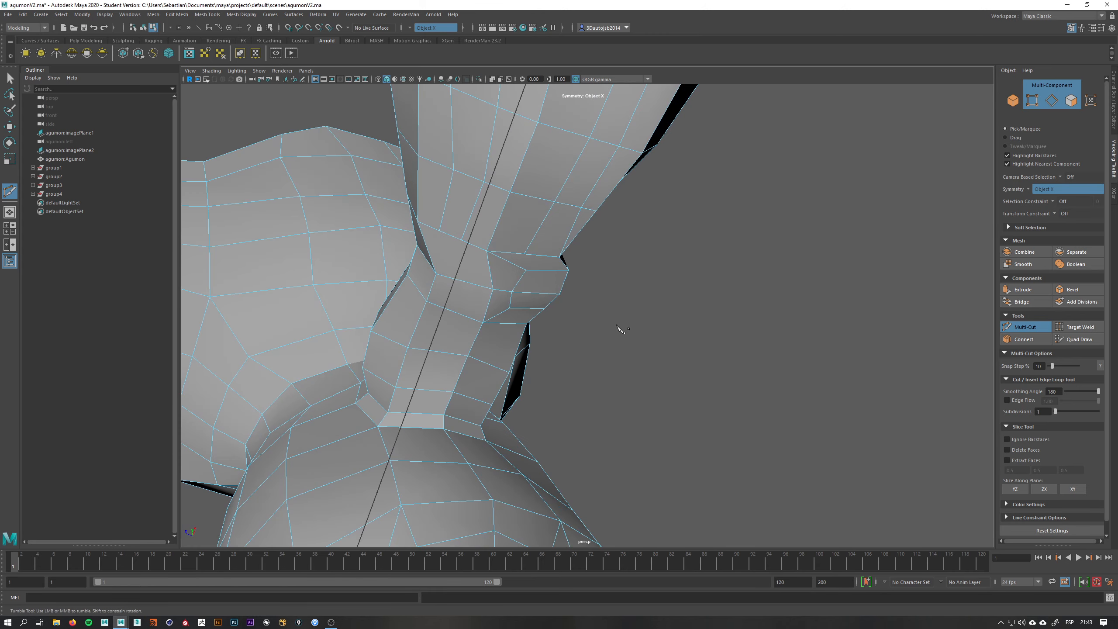
left_click_drag(444, 337, 482, 371, "alt")
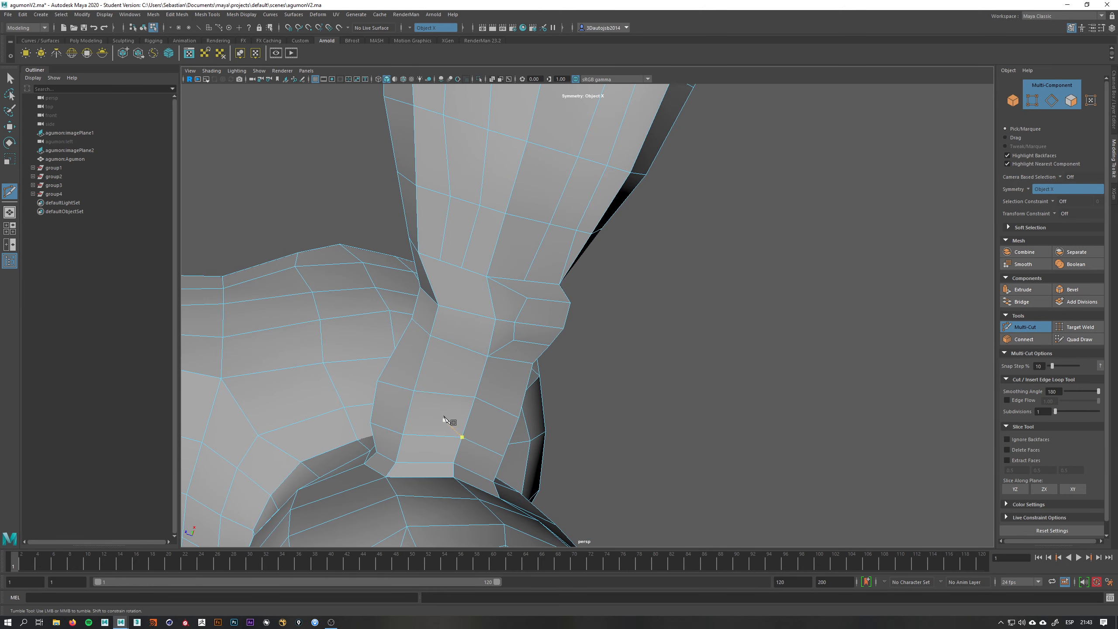
middle_click_drag(551, 169, 543, 277, "alt")
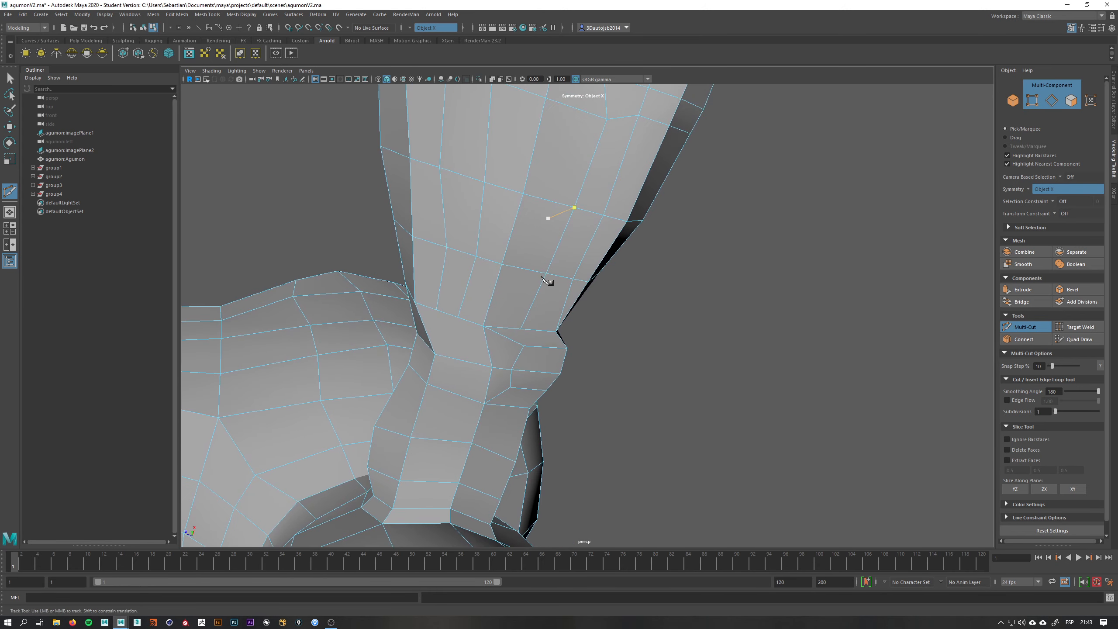
left_click_drag(543, 277, 532, 268, "alt")
left_click_drag(665, 356, 537, 416, "alt")
left_click_drag(646, 282, 572, 436, "alt")
left_click_drag(672, 300, 626, 312, "alt")
right_click_drag(627, 313, 722, 361, "alt")
key("q")
right_click_drag(565, 290, 528, 294)
left_click(568, 274)
right_click(572, 279, "shift")
right_click_drag(571, 254, 499, 256)
left_click(567, 255)
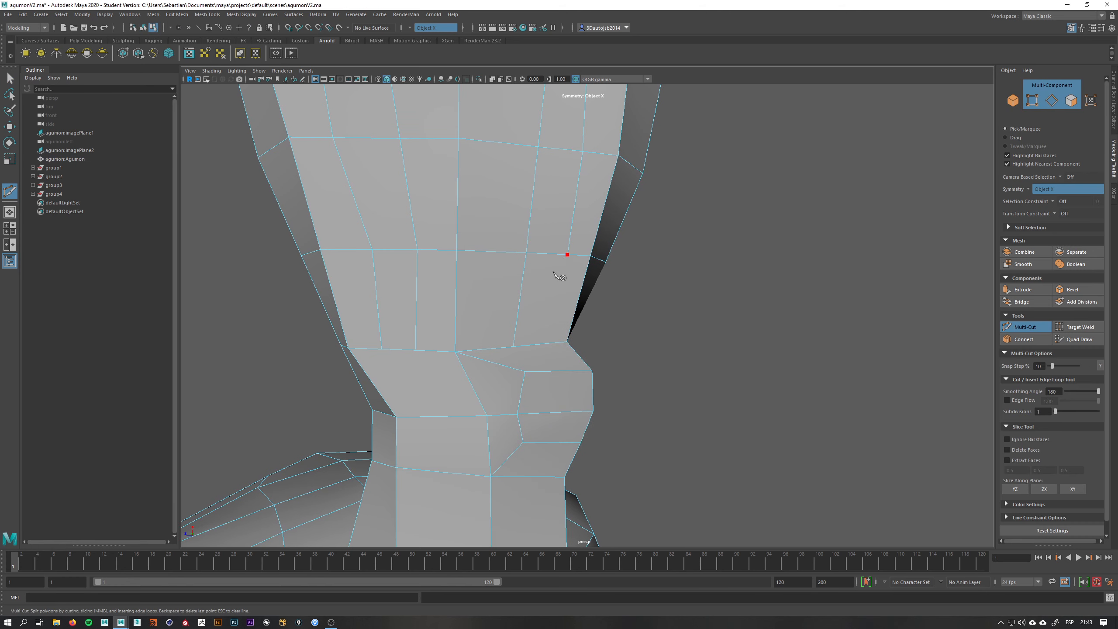
left_click(545, 344)
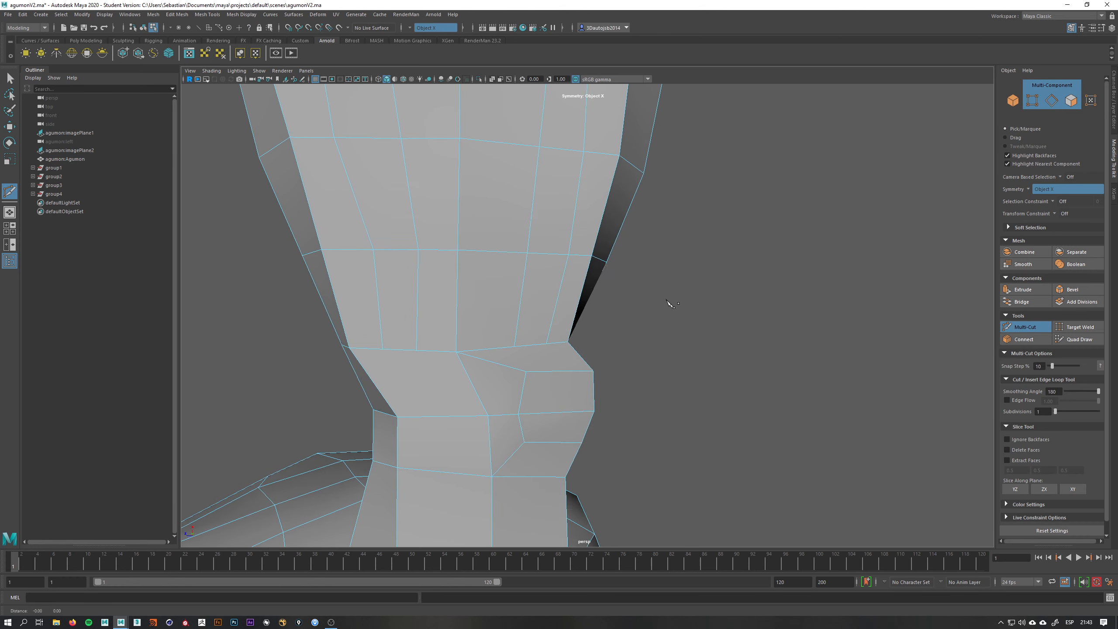
- Cut an edge from the outer finger line across the wrist bump and down to the next forearm loop
middle_click_drag(667, 310, 675, 272, "alt")
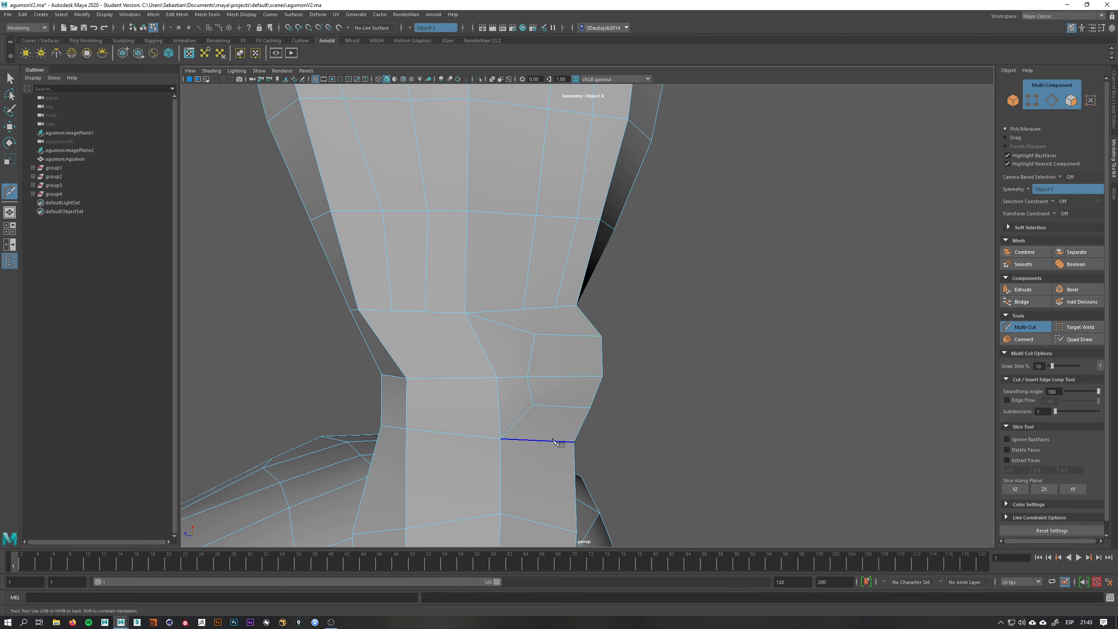
middle_click_drag(560, 424, 557, 332, "alt")
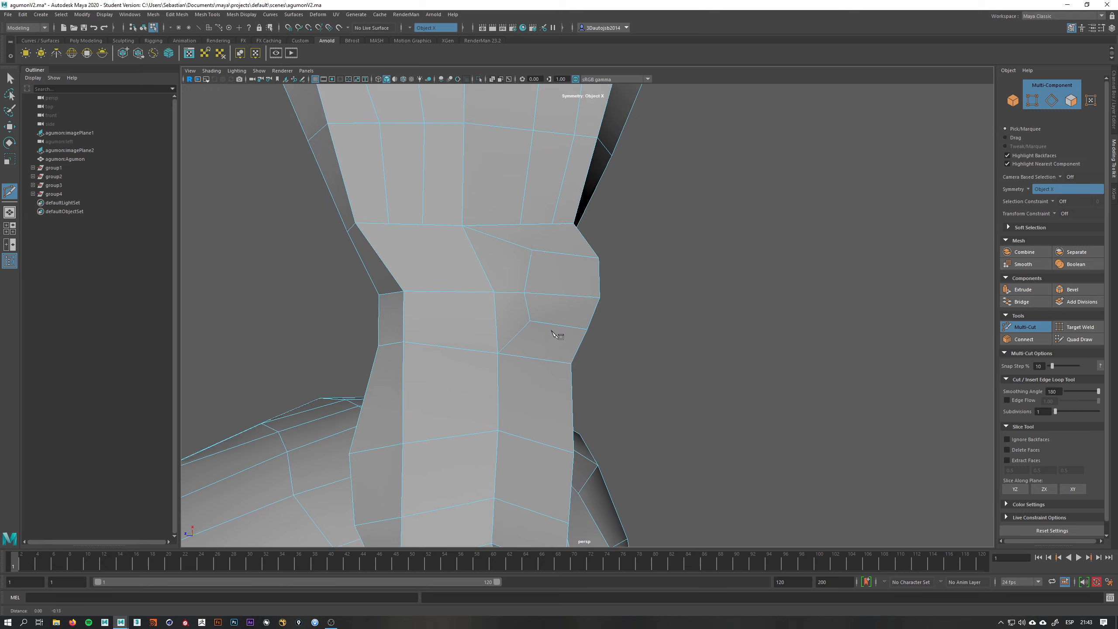
right_click_drag(556, 332, 554, 334, "alt")
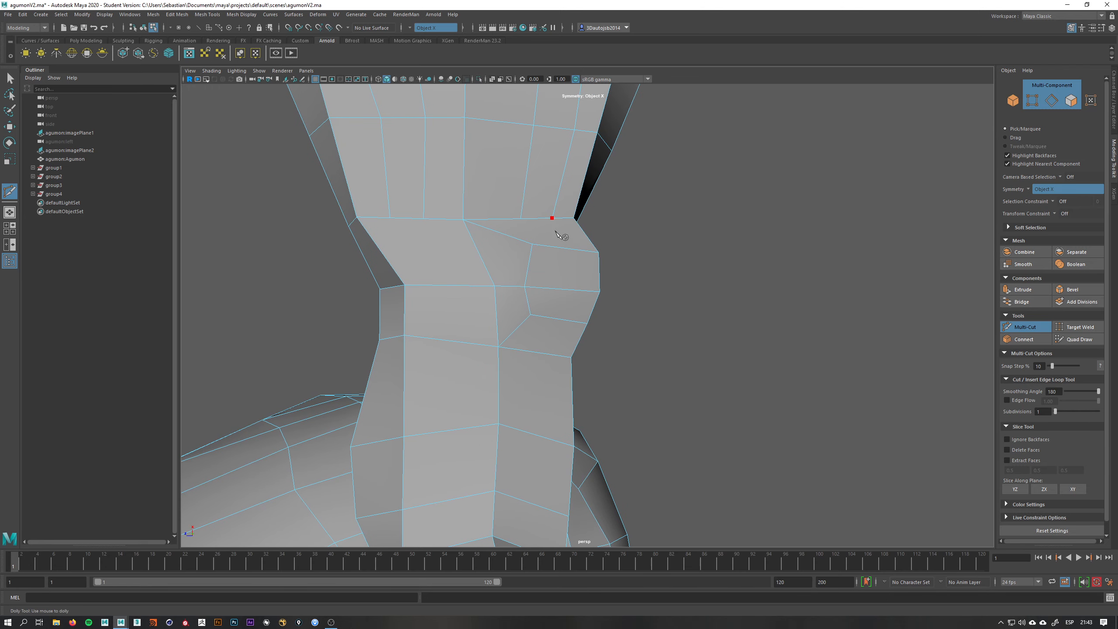
left_click(552, 217)
left_click(554, 318)
left_click(540, 353)
left_click(544, 437)
key("Return")
- Cut a matching edge on the opposite side of the wrist, running from the finger line down into the forearm
left_click(390, 218)
left_click(427, 285)
left_click(445, 341)
left_click(433, 433)
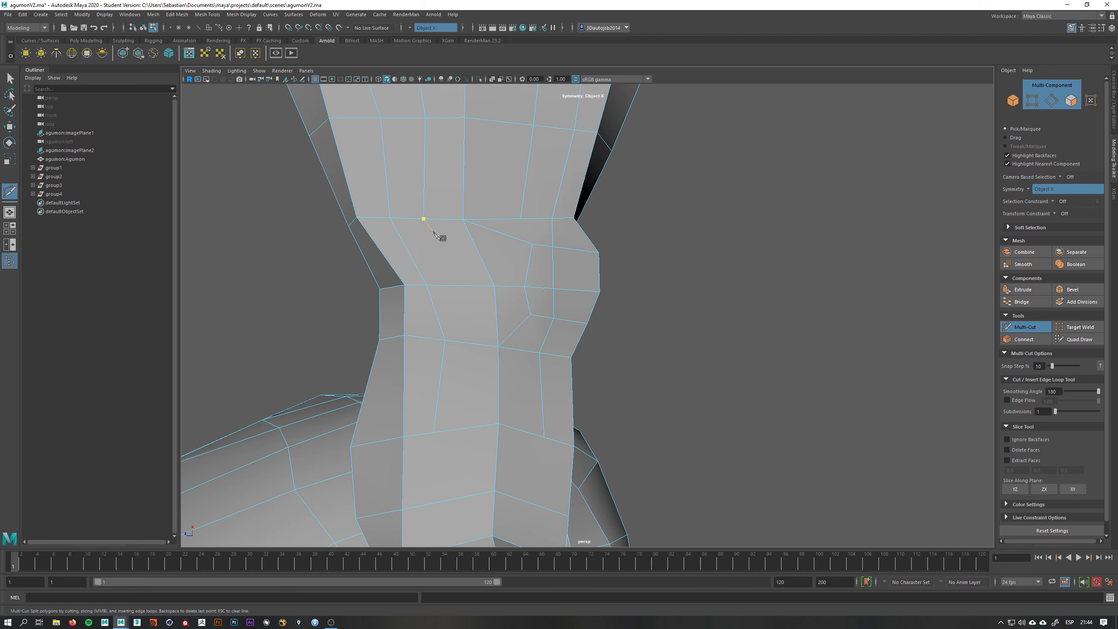
- Target-weld the two inner vertices in the row above the wrist onto their outer neighbours
middle_click_drag(435, 235, 427, 265, "alt")
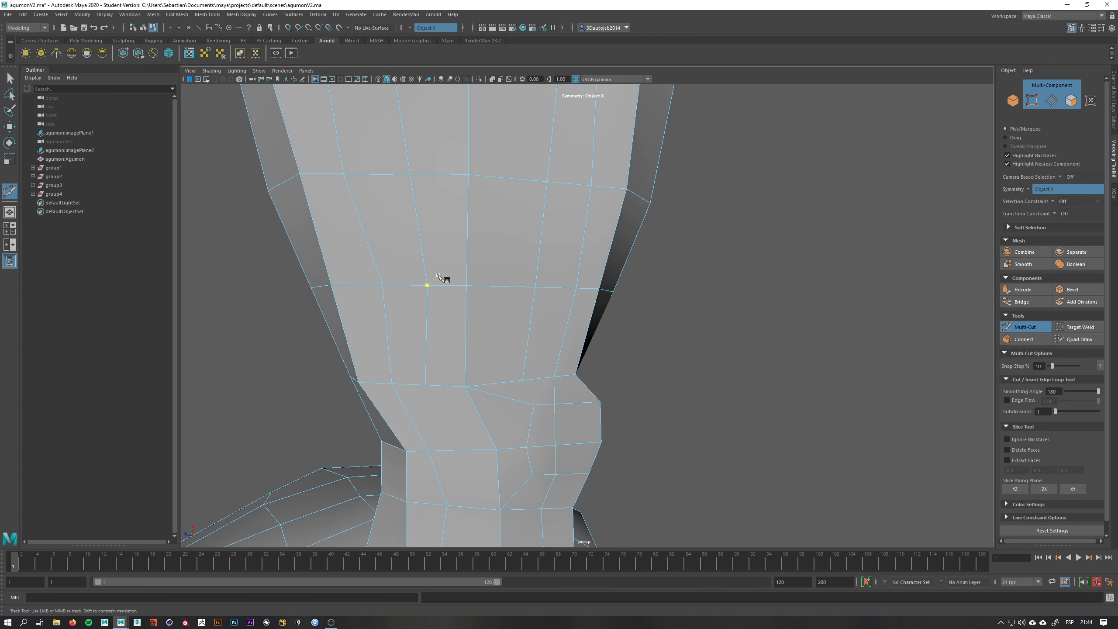
key("q")
right_click(429, 255)
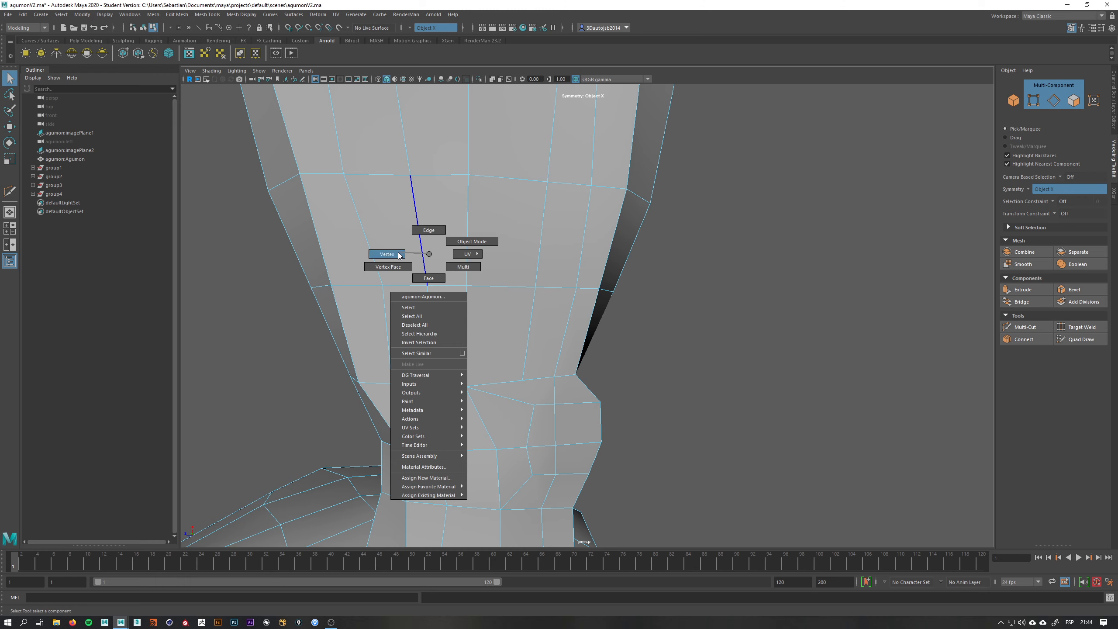
left_click(399, 255)
left_click(428, 285)
right_click(435, 238, "shift")
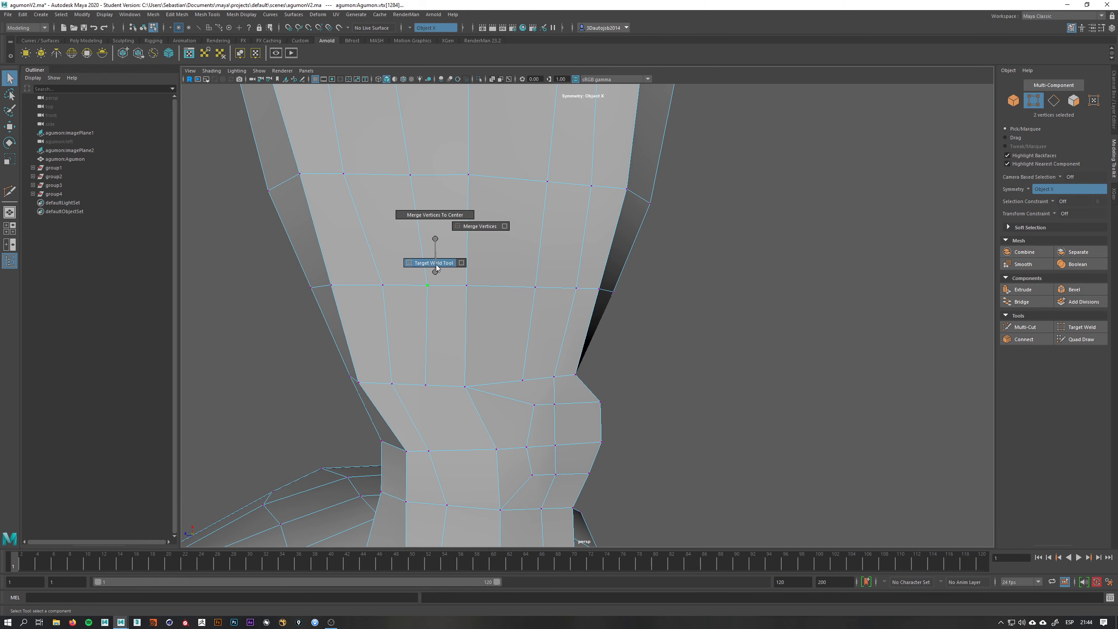
left_click(436, 264)
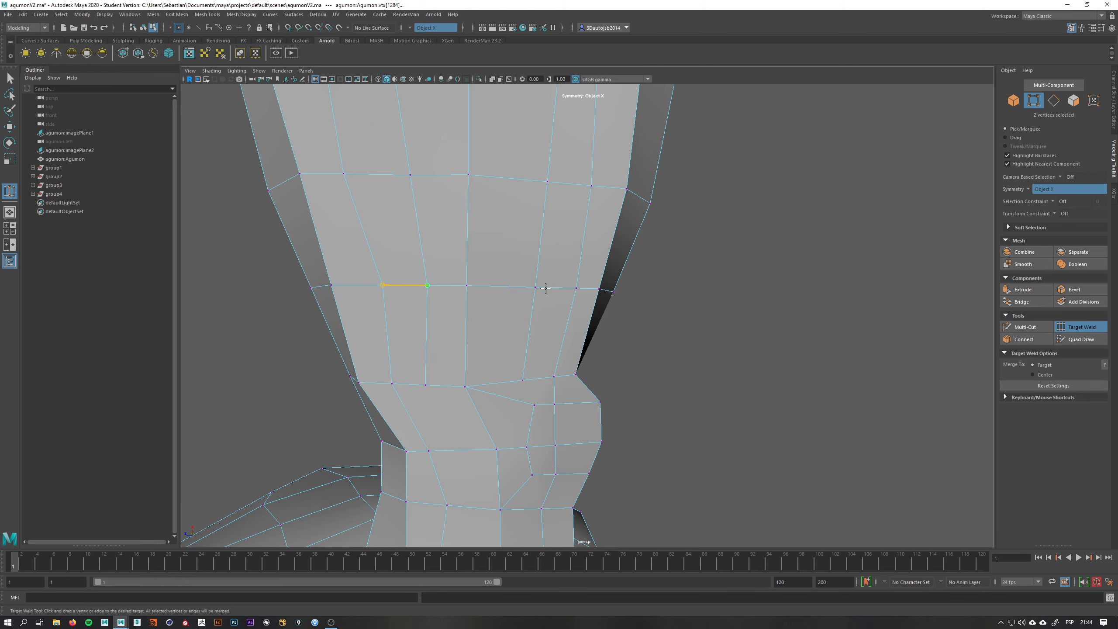
left_click_drag(545, 288, 541, 291)
- Delete the two leftover diagonal edges between the welded vertices and the wrist
key("q")
right_click_drag(500, 246, 498, 206)
left_click(536, 320)
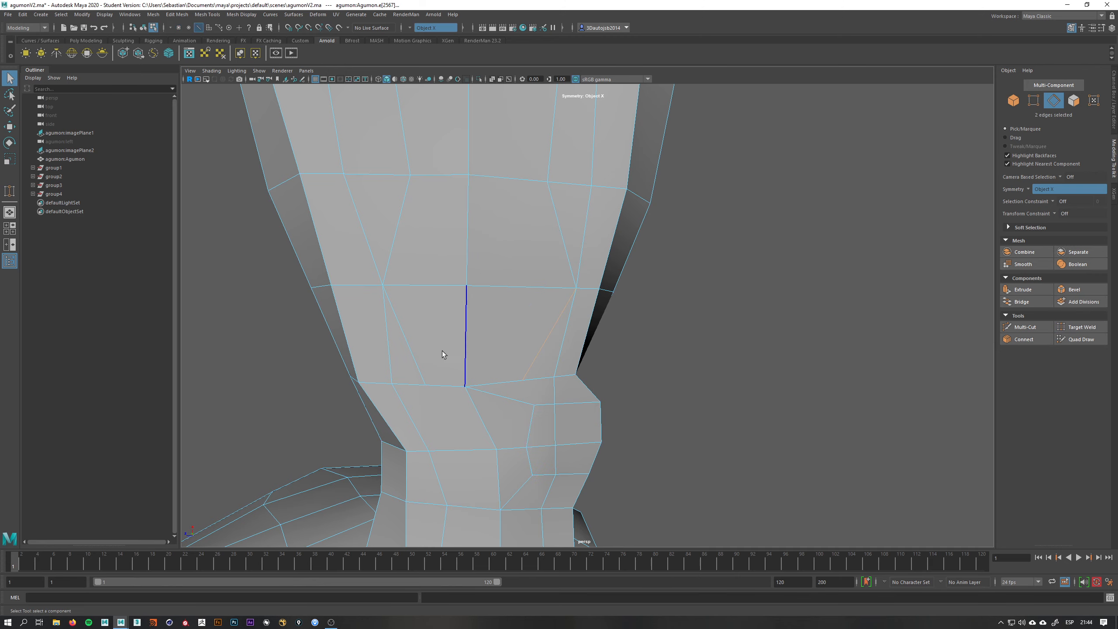
right_click_drag(422, 328, 394, 343, "shift")
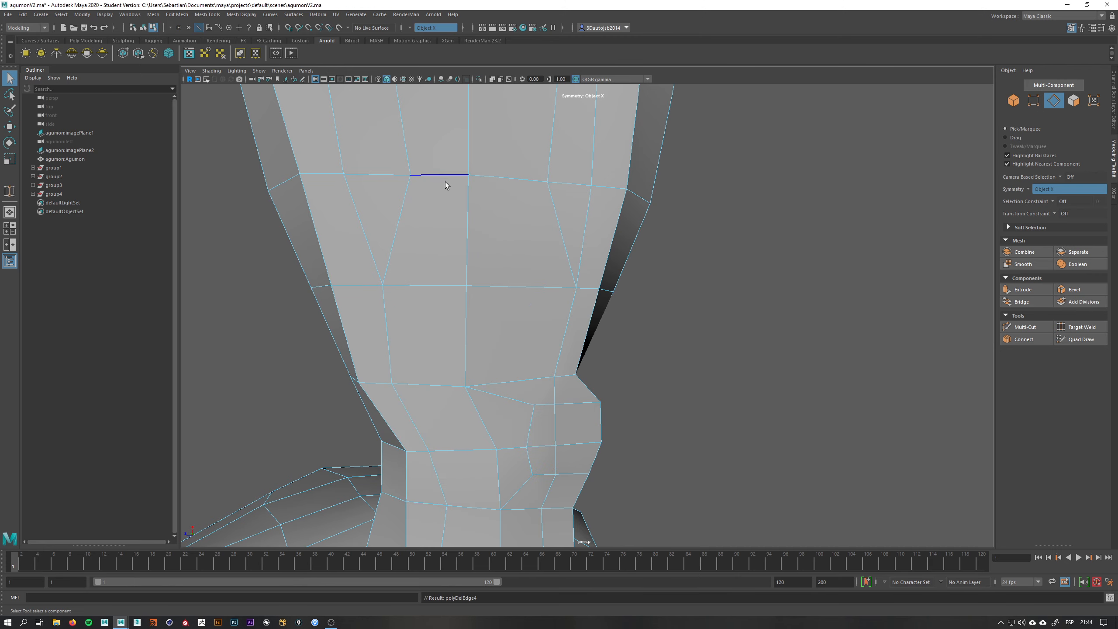
- Insert an edge loop across the back of the hand above the welded row and pull its end vertices toward the centre edge
middle_click_drag(515, 180, 503, 238, "alt")
mouse_move(503, 240)
right_mouse_down()
mouse_move(518, 263)
mouse_move(455, 265)
mouse_move(445, 254)
mouse_move(448, 271)
mouse_move(462, 264)
mouse_move(421, 267)
right_mouse_up()
left_click(386, 281)
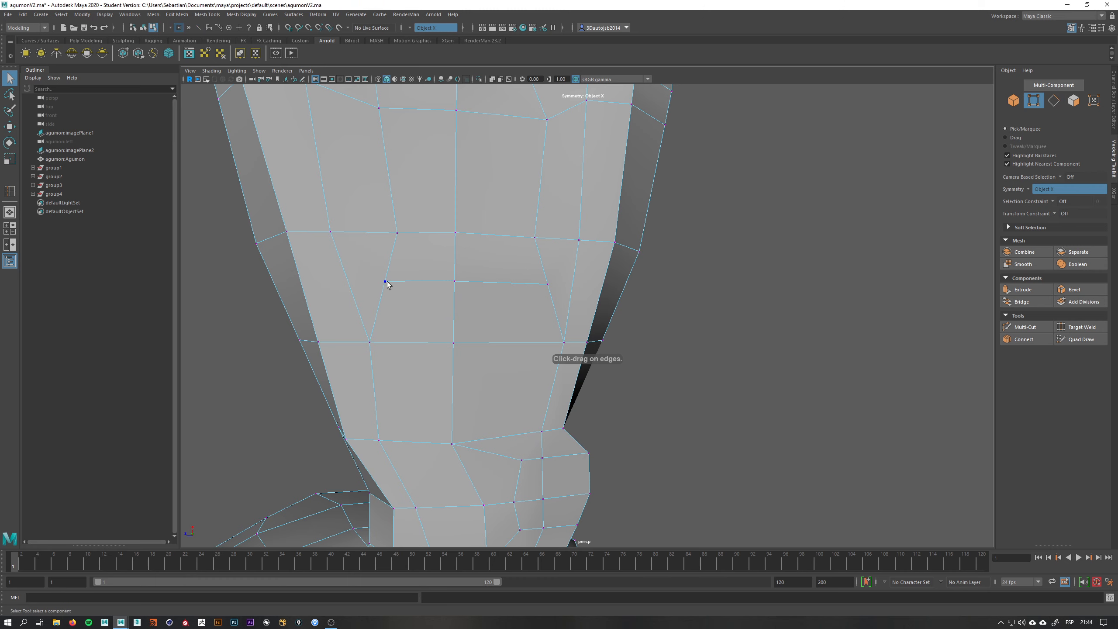
key("w")
left_click_drag(390, 287, 424, 282)
left_click(547, 284)
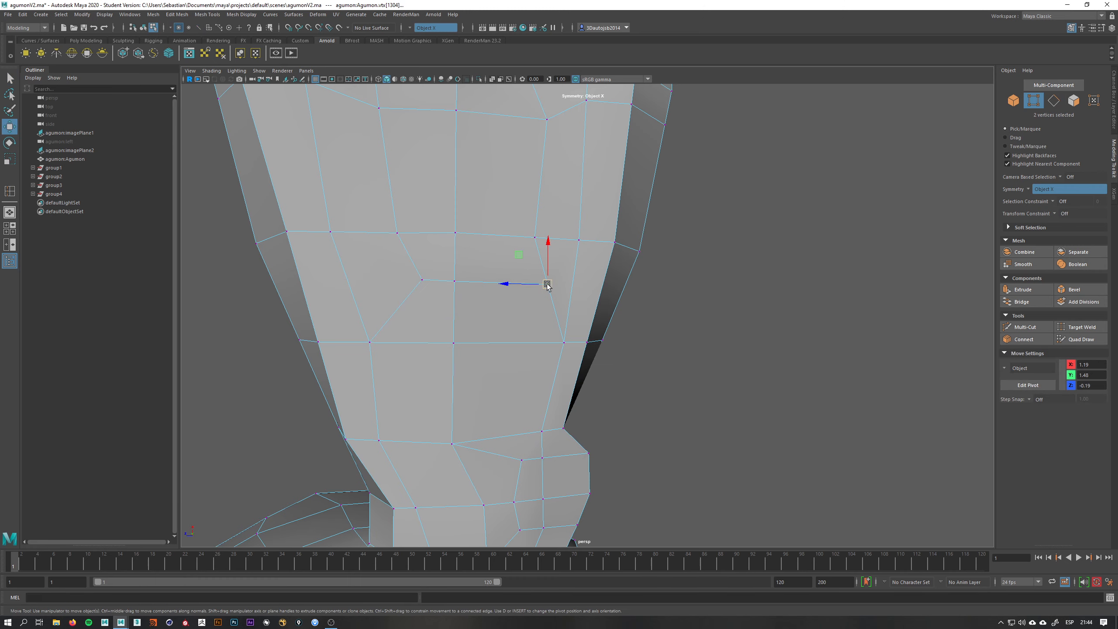
left_click_drag(547, 284, 526, 284)
left_click(435, 281)
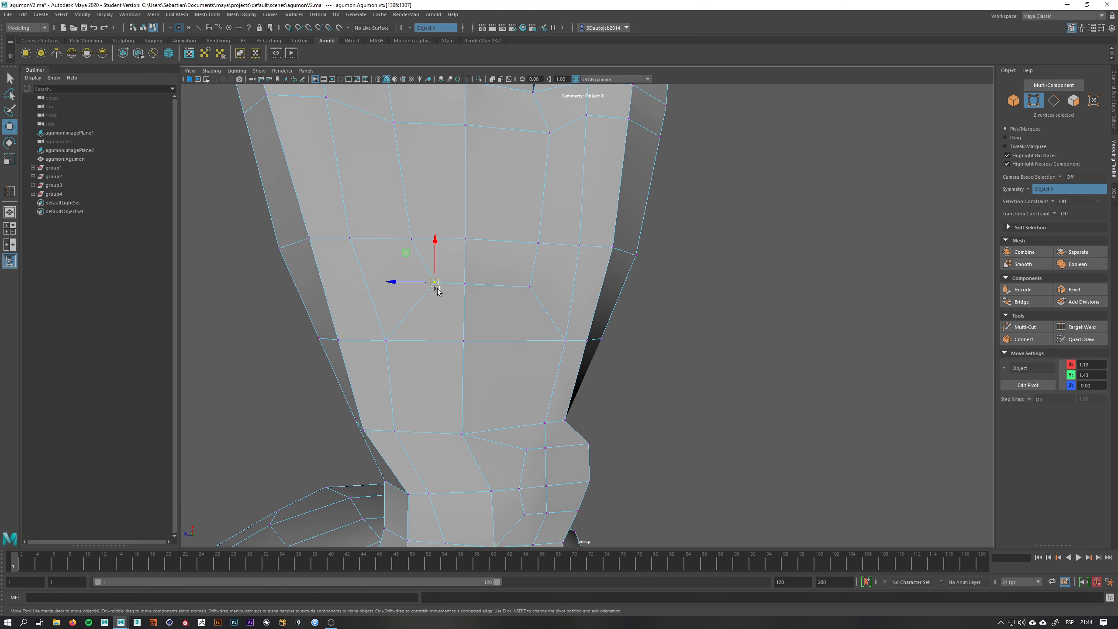
left_click_drag(440, 290, 429, 290)
- Target-weld the open ends of the two forearm cuts onto the adjacent outer vertices of the same loop
middle_click_drag(528, 317, 517, 108, "alt")
middle_click_drag(512, 333, 487, 267, "alt")
left_click_drag(487, 267, 550, 329, "alt")
right_click_drag(484, 262, 528, 259)
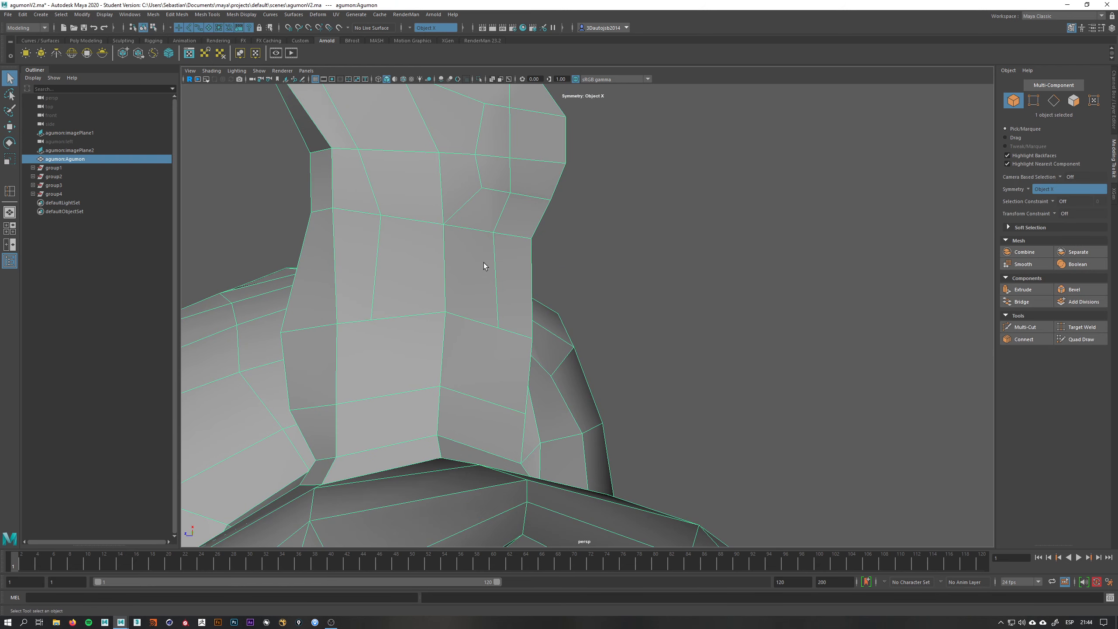
right_click(484, 262, "shift")
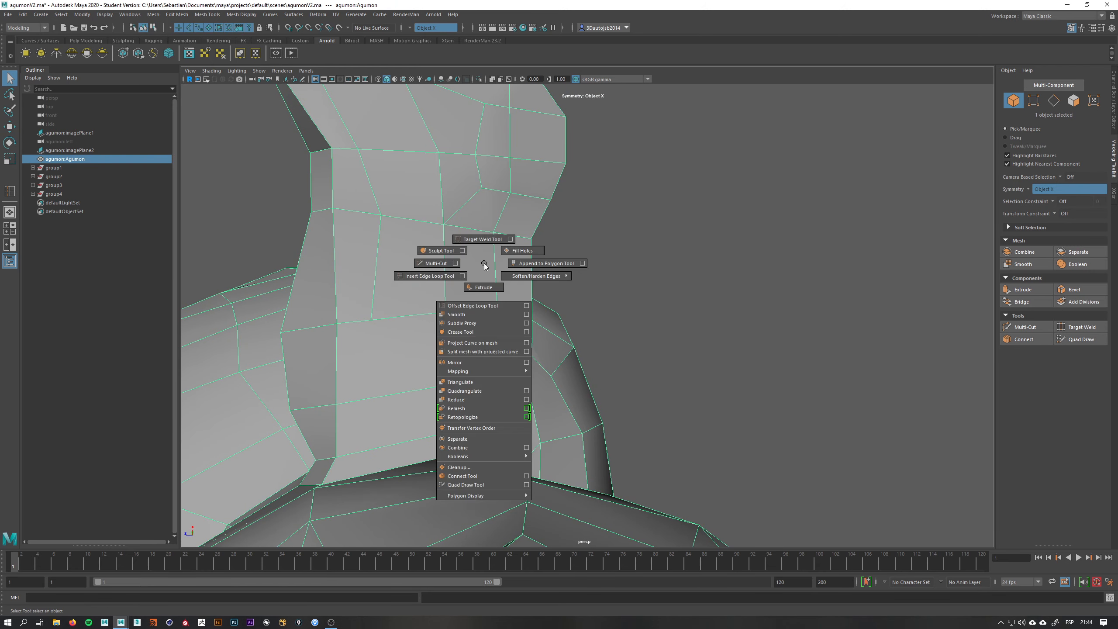
right_click(483, 239)
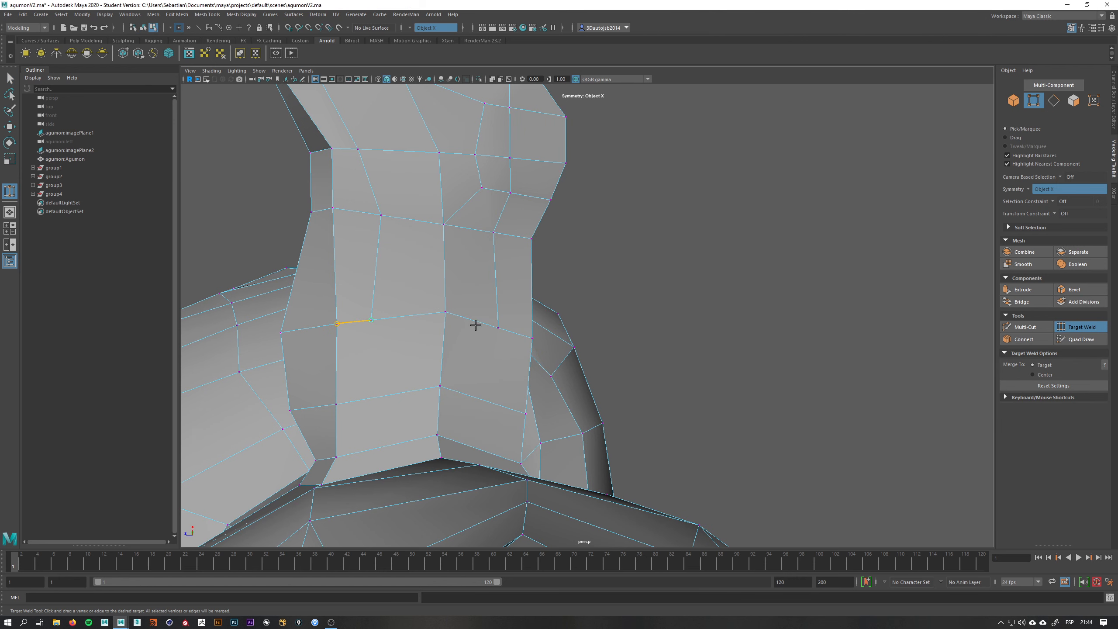
key("q")
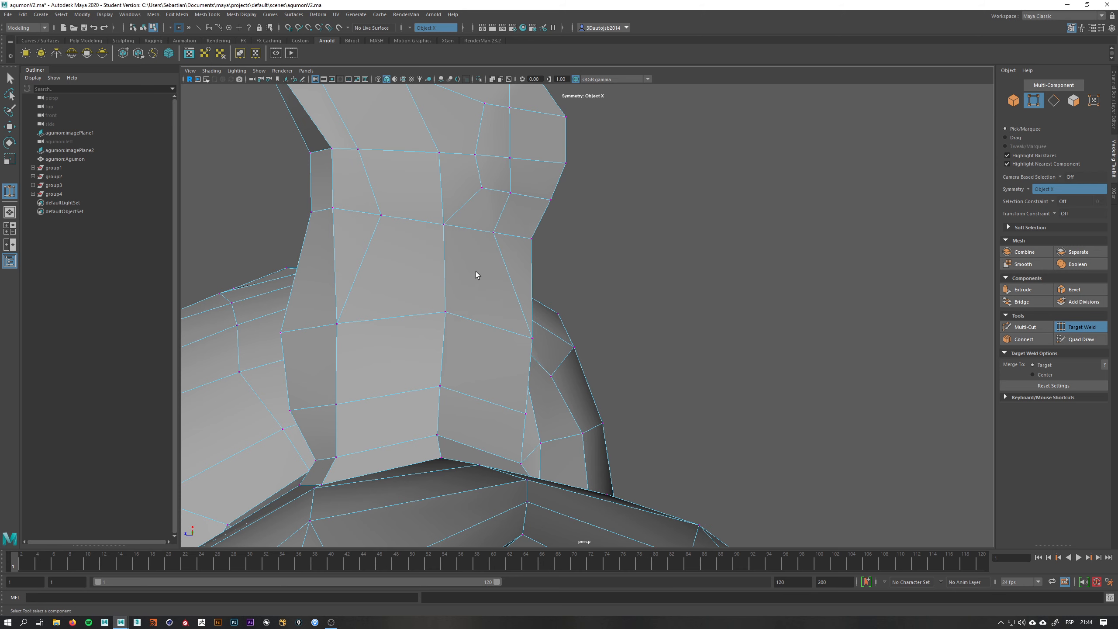
- Insert an edge loop across the forearm between the wrist and the welded vertices
right_click_drag(476, 269, 462, 261)
right_click(463, 262, "shift")
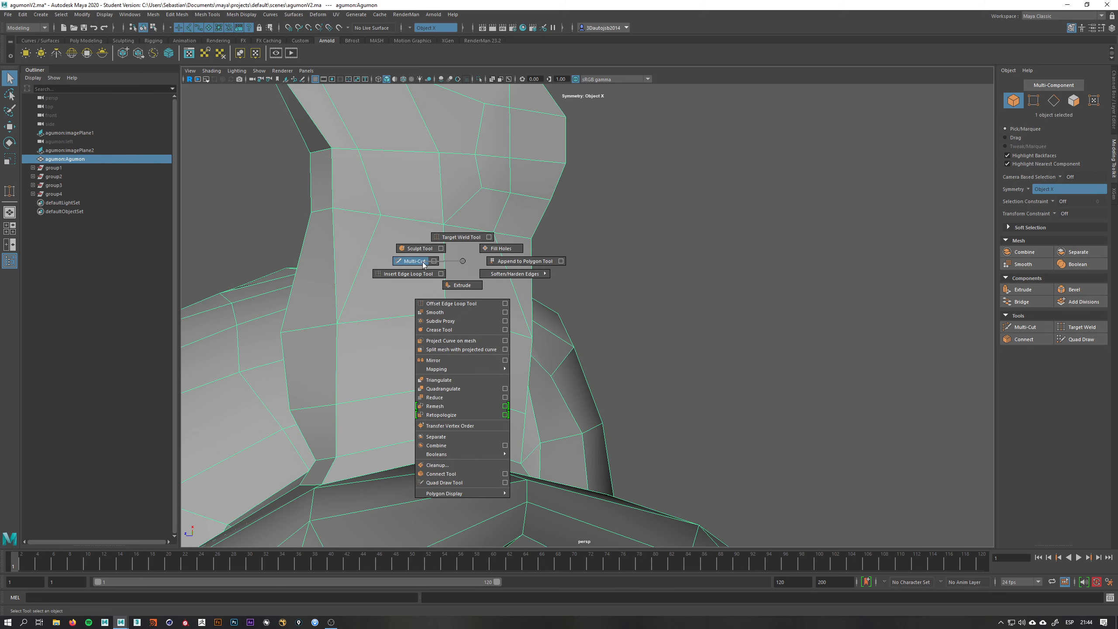
left_click(443, 274)
left_click(446, 273)
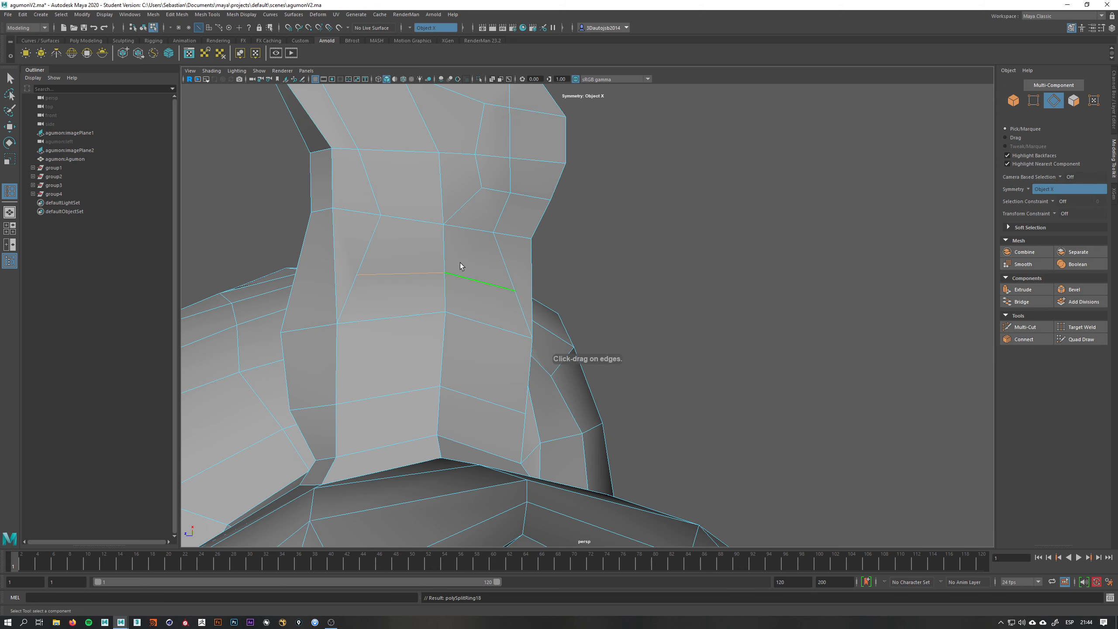
- Switch to vertex mode and select the outer vertices of the new forearm loop in turn with the Move tool
key("q")
right_click_drag(460, 263, 416, 263)
left_click(358, 274)
left_click_drag(368, 293, 370, 248, "alt")
key("w")
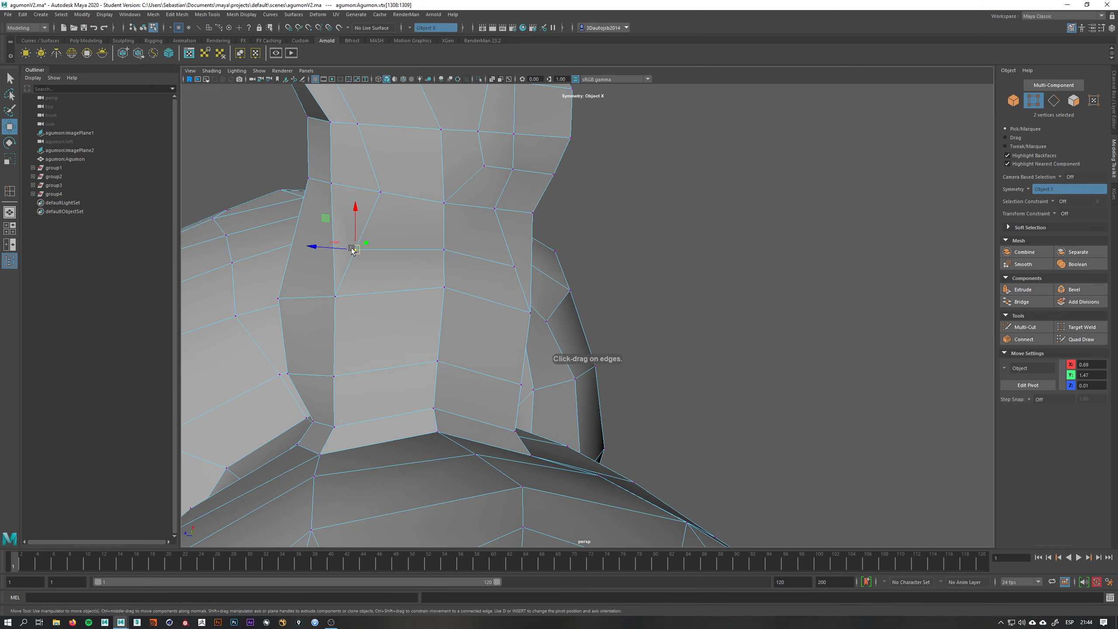
left_click(514, 266)
mouse_move(523, 290)
left_mouse_down("alt")
mouse_move(490, 288)
mouse_move(514, 286)
mouse_move(496, 287)
mouse_move(511, 297)
mouse_move(506, 320)
left_mouse_up("alt")
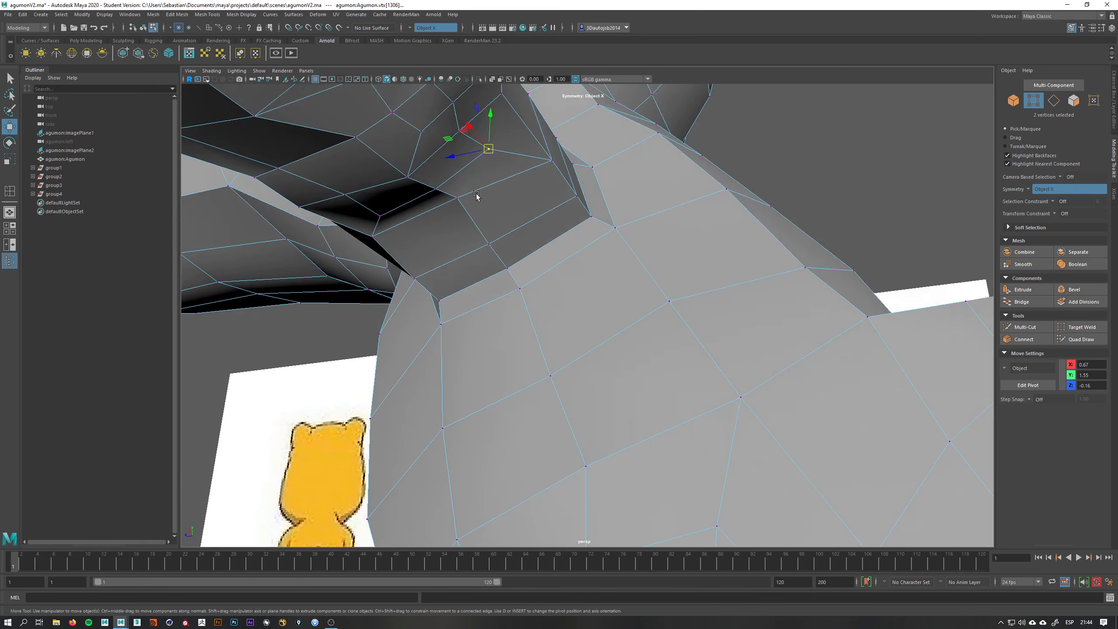
- Return the Agumon mesh to object mode and save the scene, accepting the student version notice
left_click_drag(497, 198, 548, 183, "alt")
right_click_drag(631, 148, 414, 171, "alt")
left_click_drag(554, 228, 586, 258, "alt")
key("q")
right_click_drag(627, 194, 657, 178)
mouse_move(631, 356)
left_mouse_down("alt")
mouse_move(589, 190)
mouse_move(578, 213)
mouse_move(585, 260)
left_mouse_up("alt")
right_click_drag(594, 269, 685, 292, "alt")
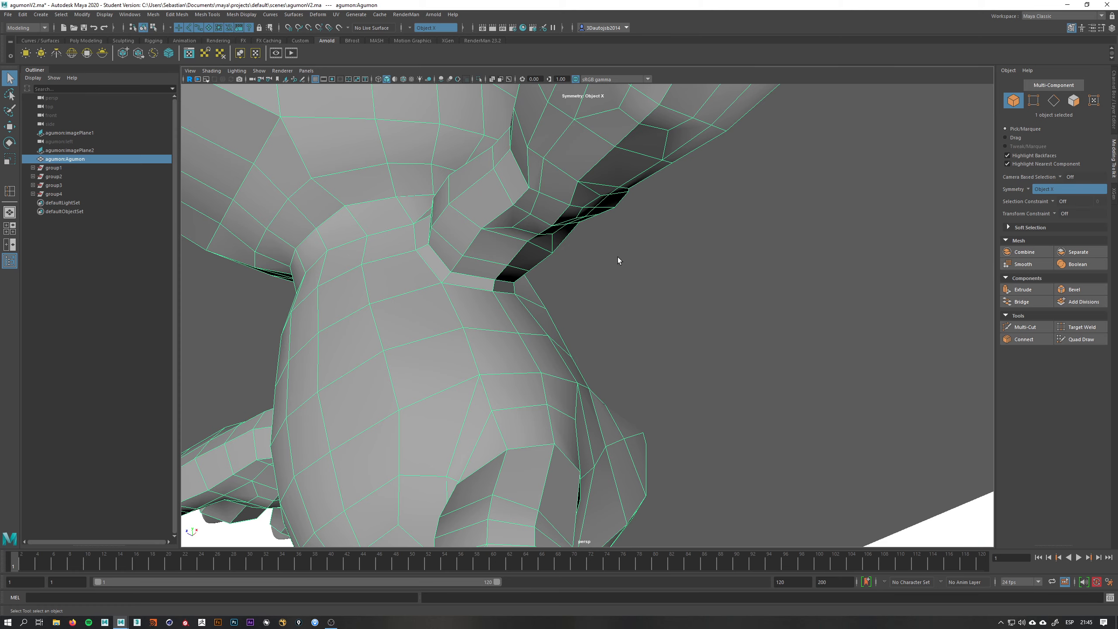
right_click_drag(574, 234, 478, 227, "alt")
left_click_drag(478, 227, 526, 236, "alt")
middle_click_drag(525, 236, 528, 346, "alt")
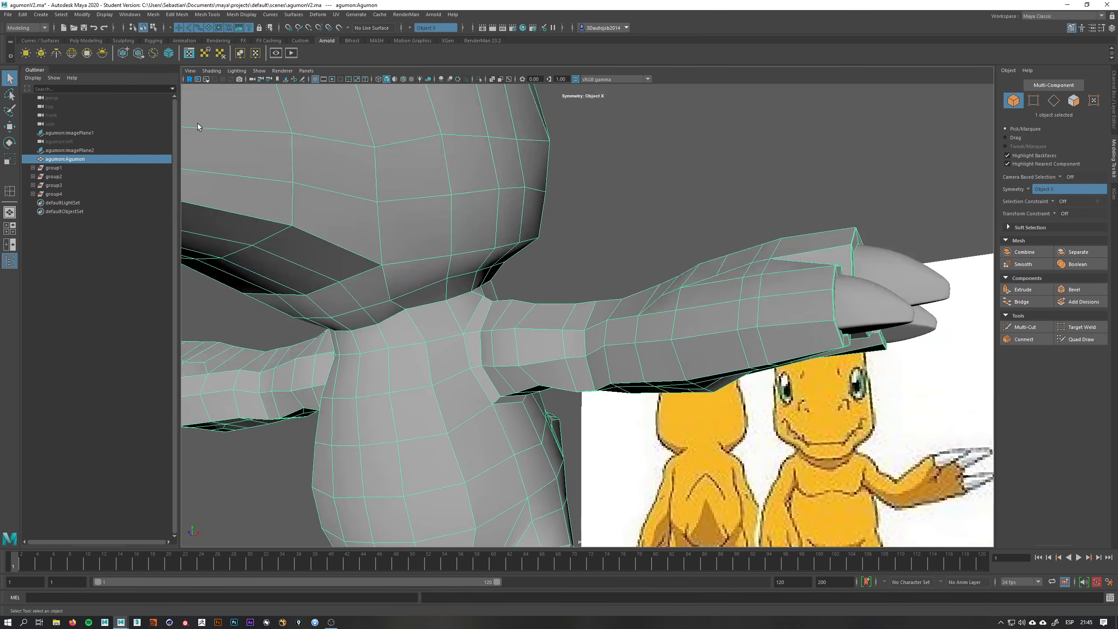
left_click(85, 28)
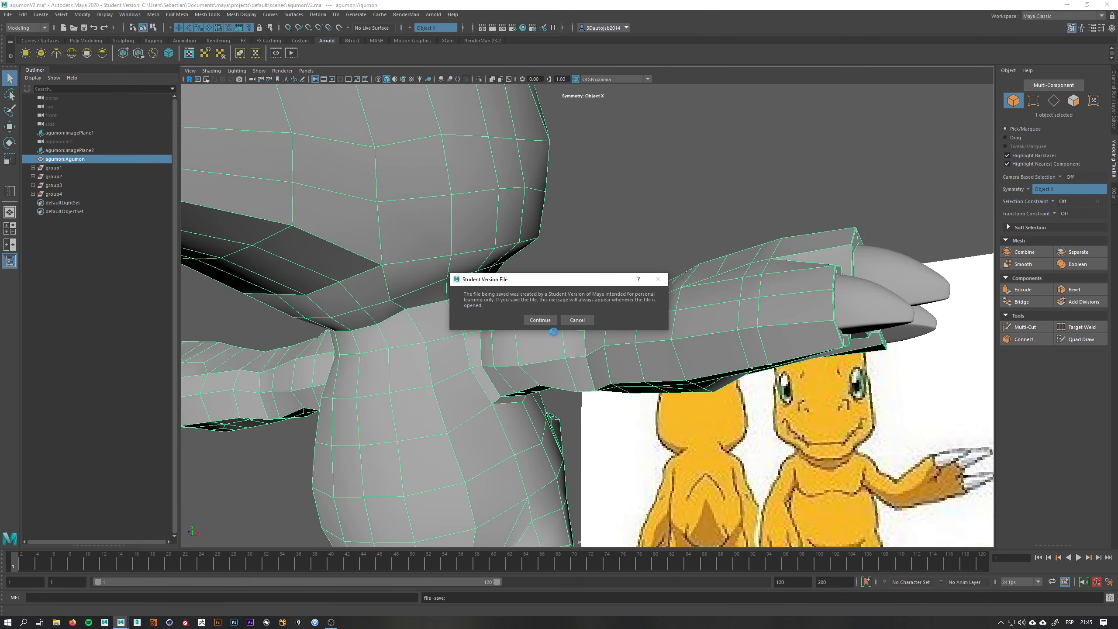
left_click(542, 324)
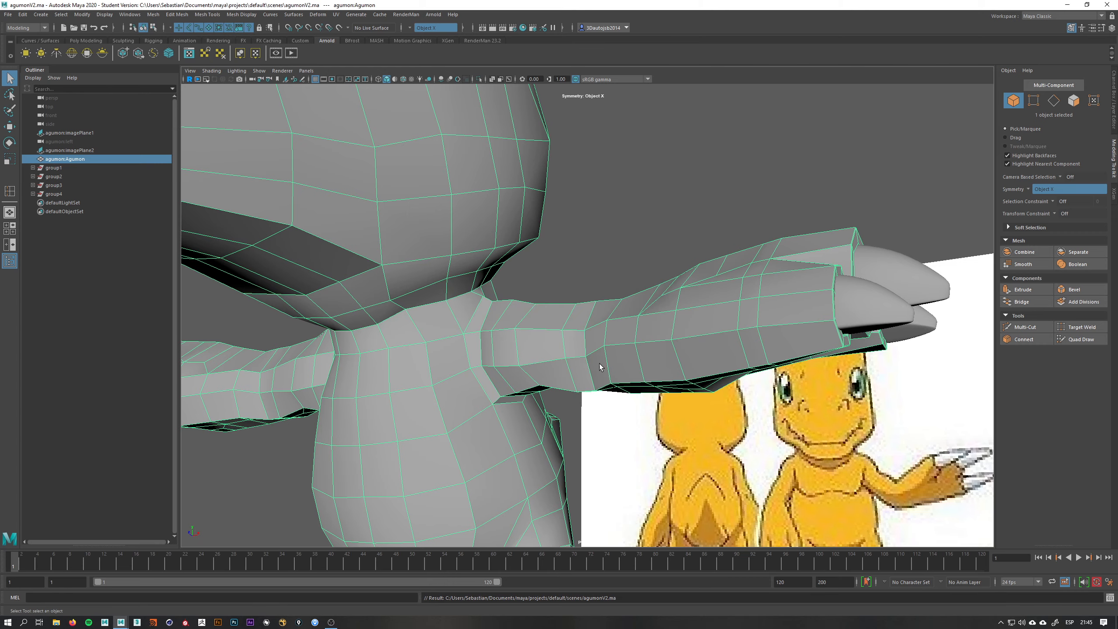
- Activate the Relax sculpting brush for the Agumon mesh, open its tool settings and reduce the brush size to 0.183
left_click_drag(643, 380, 608, 263, "alt")
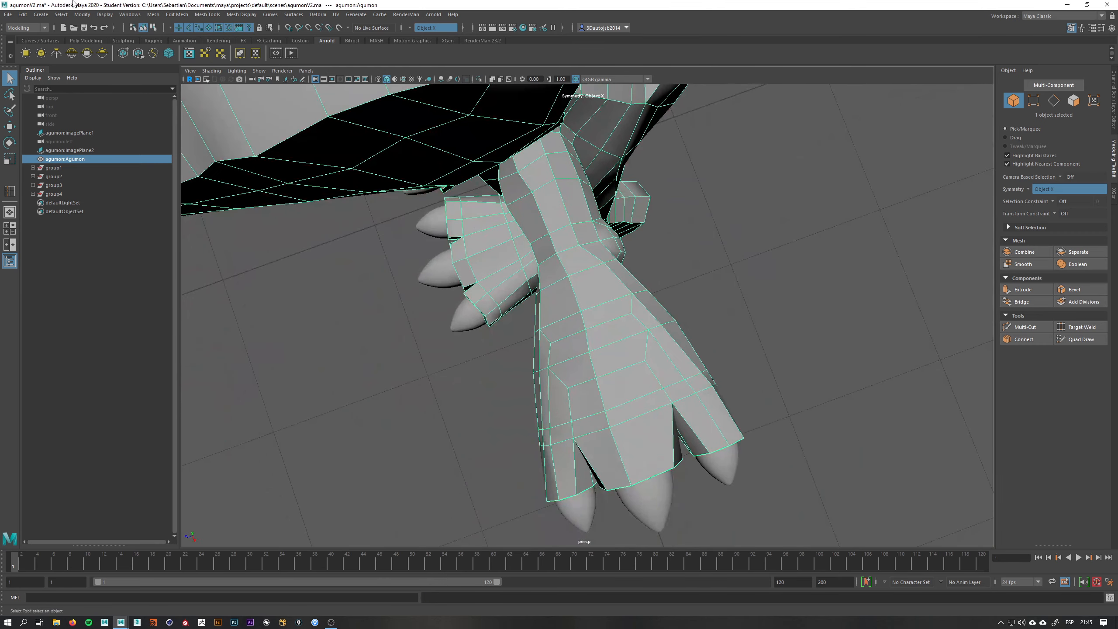
left_click(130, 40)
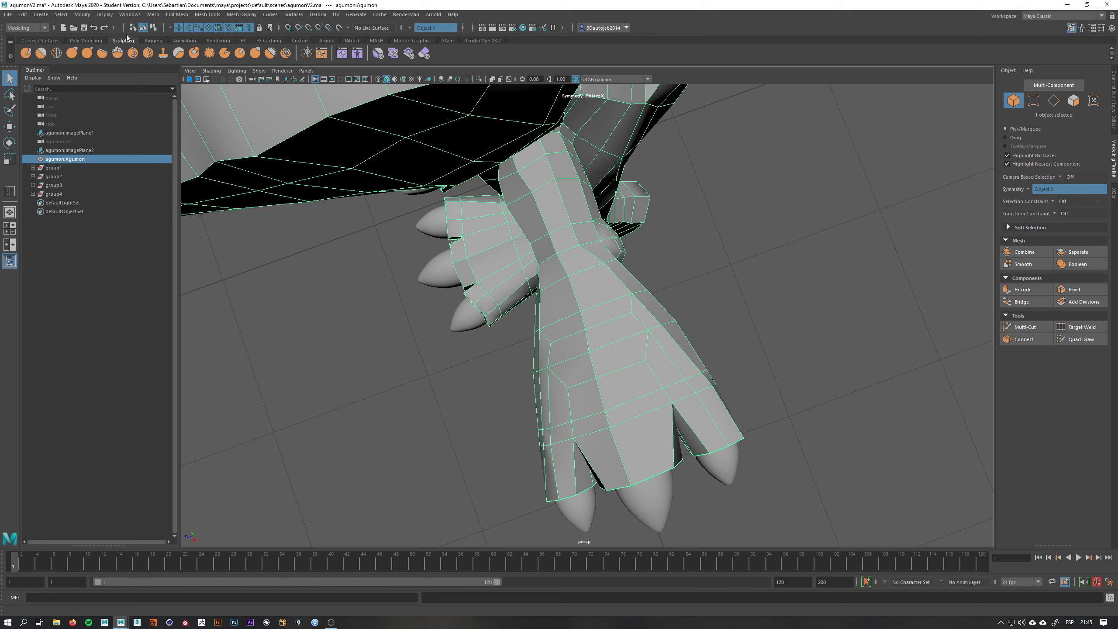
left_click(57, 52)
left_click_drag(641, 326, 621, 321, "alt")
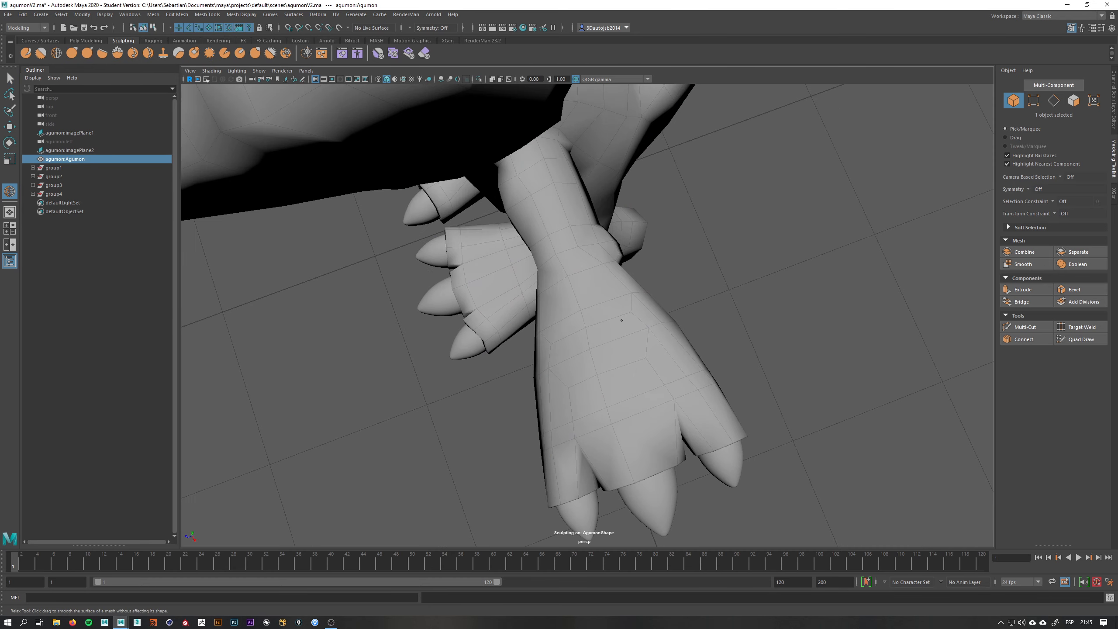
double_click(55, 55)
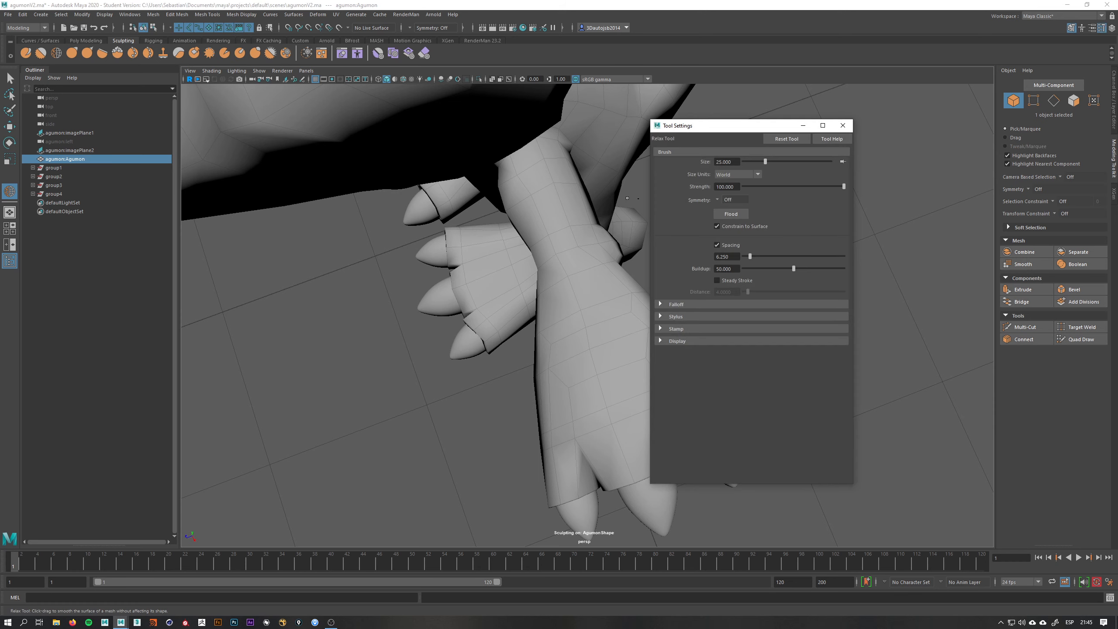
mouse_move(752, 126)
left_mouse_down()
mouse_move(818, 126)
mouse_move(820, 161)
left_mouse_up()
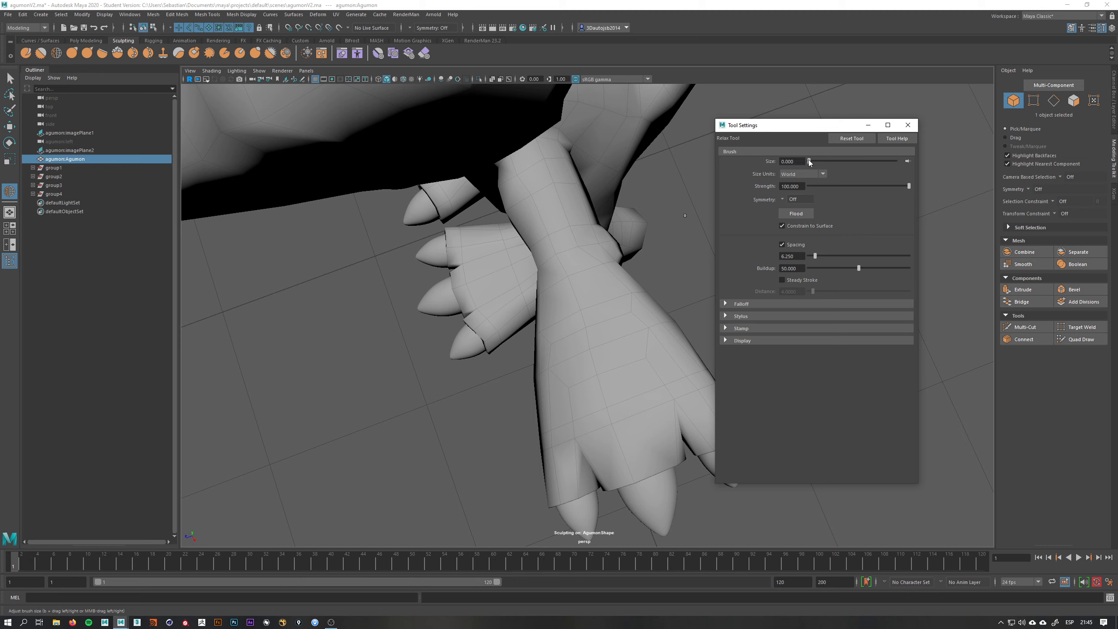
left_click_drag(613, 333, 559, 330, "alt")
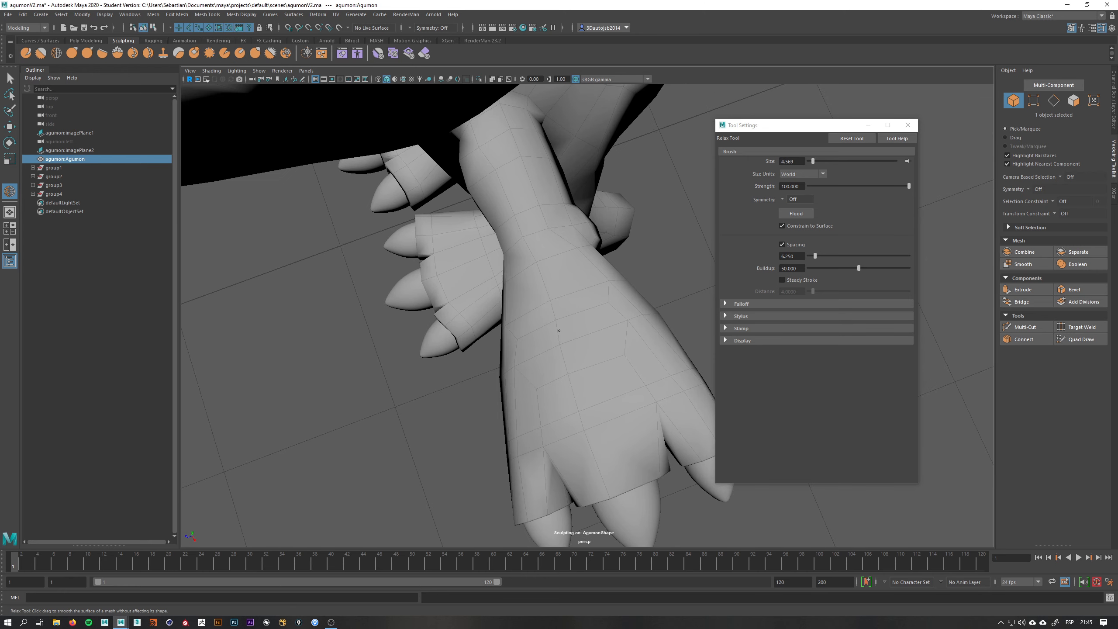
mouse_move(556, 333)
left_mouse_down()
mouse_move(613, 338)
mouse_move(573, 326)
mouse_move(508, 374)
mouse_move(596, 352)
left_mouse_up()
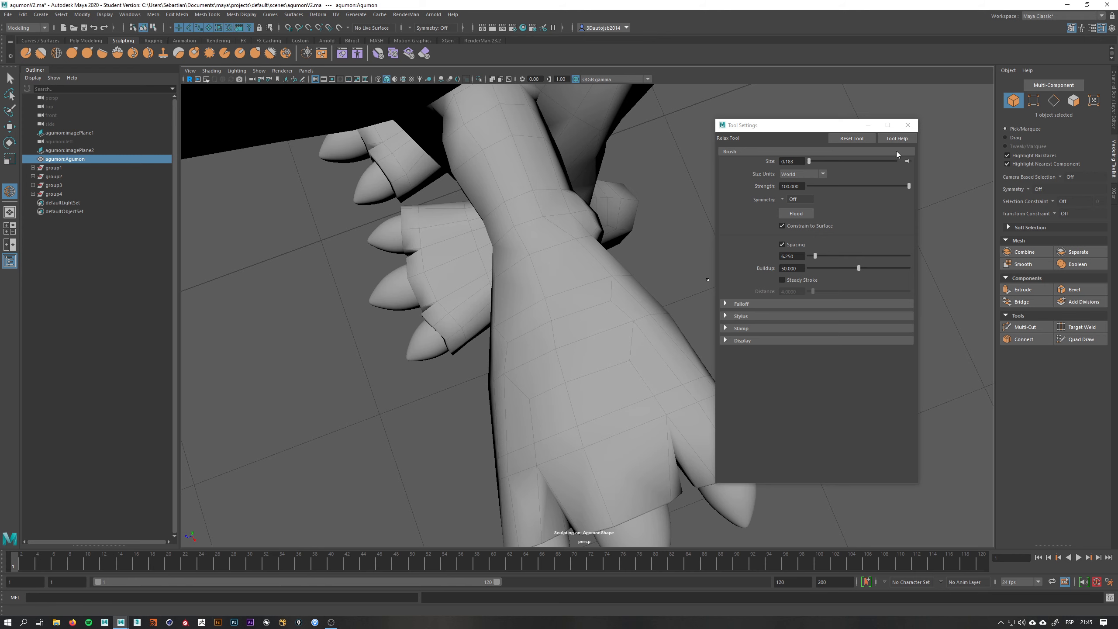
- Try relaxing the back of the hand with a brush strength of 38.326, and undo the stroke
left_click_drag(857, 187, 843, 189)
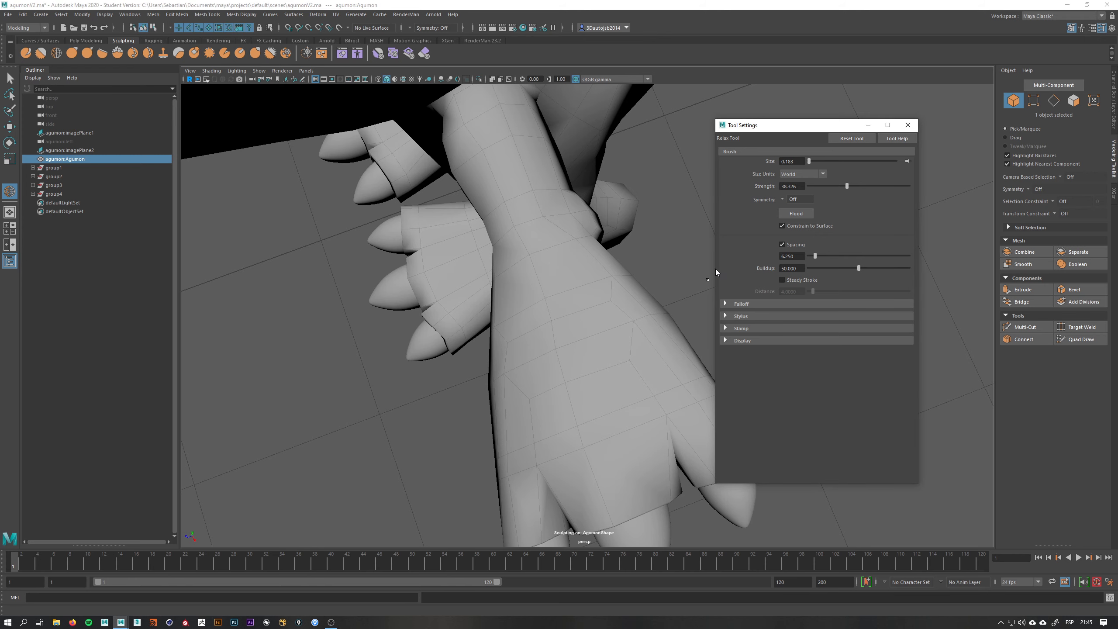
left_click_drag(570, 287, 616, 314)
mouse_move(615, 375)
left_mouse_down()
mouse_move(594, 427)
mouse_move(594, 400)
mouse_move(529, 429)
left_mouse_up()
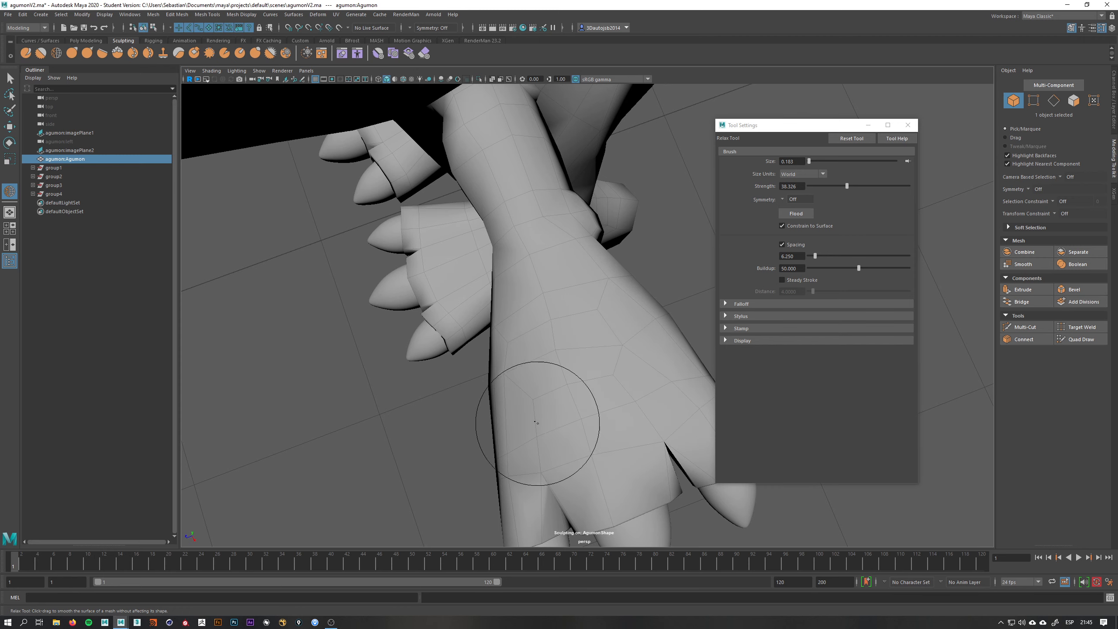
key("ctrl+z")
- Set the Relax strength to 13.656 and smooth the edge flow over the back of the hand and along the upper arm
left_click(821, 186)
mouse_move(620, 421)
left_mouse_down()
mouse_move(550, 435)
mouse_move(522, 363)
left_mouse_up()
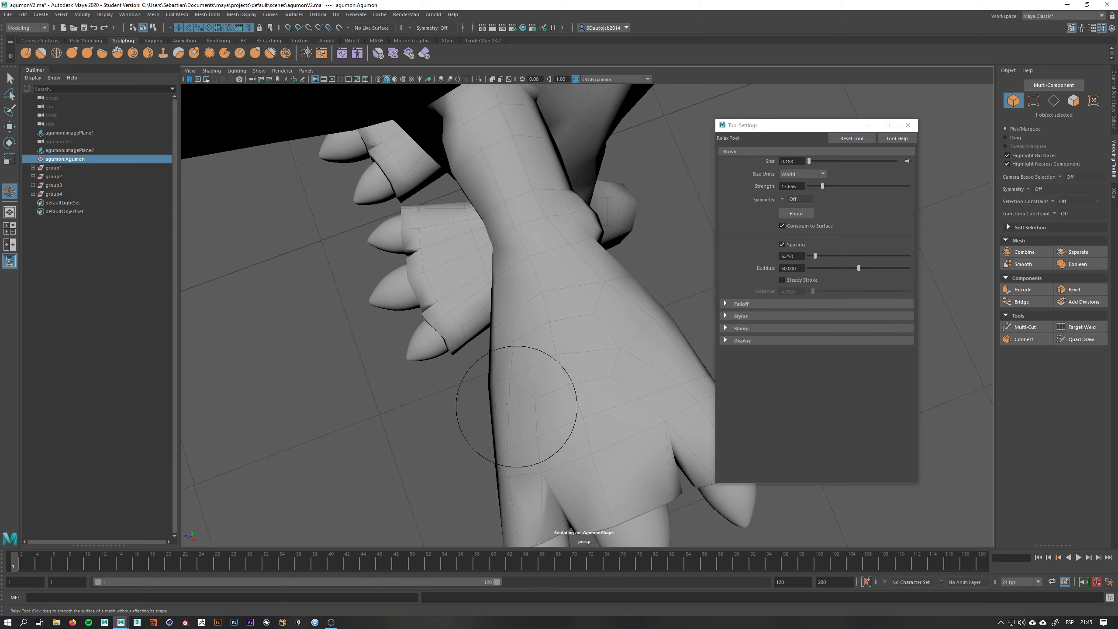
mouse_move(519, 400)
left_mouse_down("alt")
mouse_move(503, 351)
mouse_move(524, 338)
left_mouse_up("alt")
left_click_drag(444, 392, 437, 382, "alt")
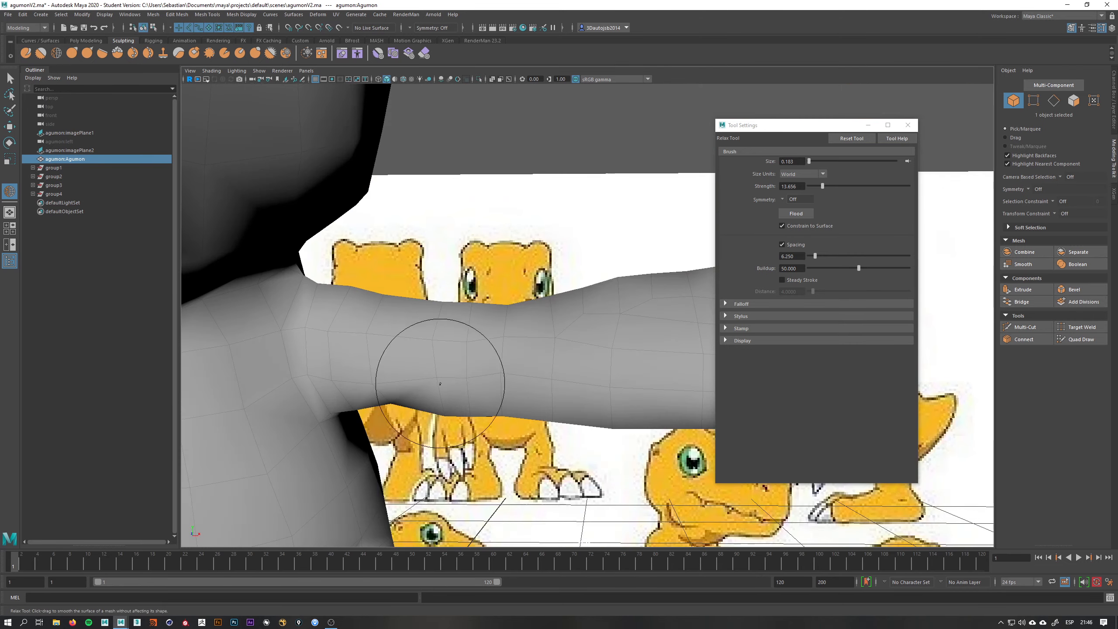
left_click_drag(352, 368, 324, 362)
- Relax the mesh on the other side of the hand, around the palm, wrist and forearm
mouse_move(568, 308)
left_mouse_down("alt")
mouse_move(442, 279)
mouse_move(427, 306)
mouse_move(551, 291)
mouse_move(637, 312)
mouse_move(589, 274)
mouse_move(574, 295)
left_mouse_up("alt")
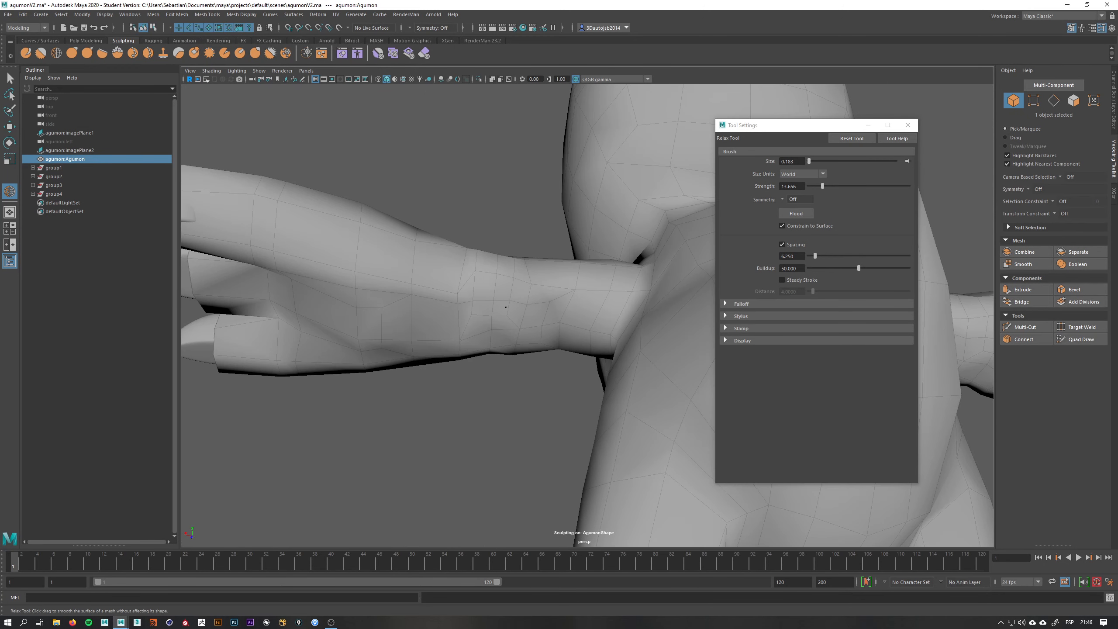
left_click_drag(474, 320, 552, 312, "alt")
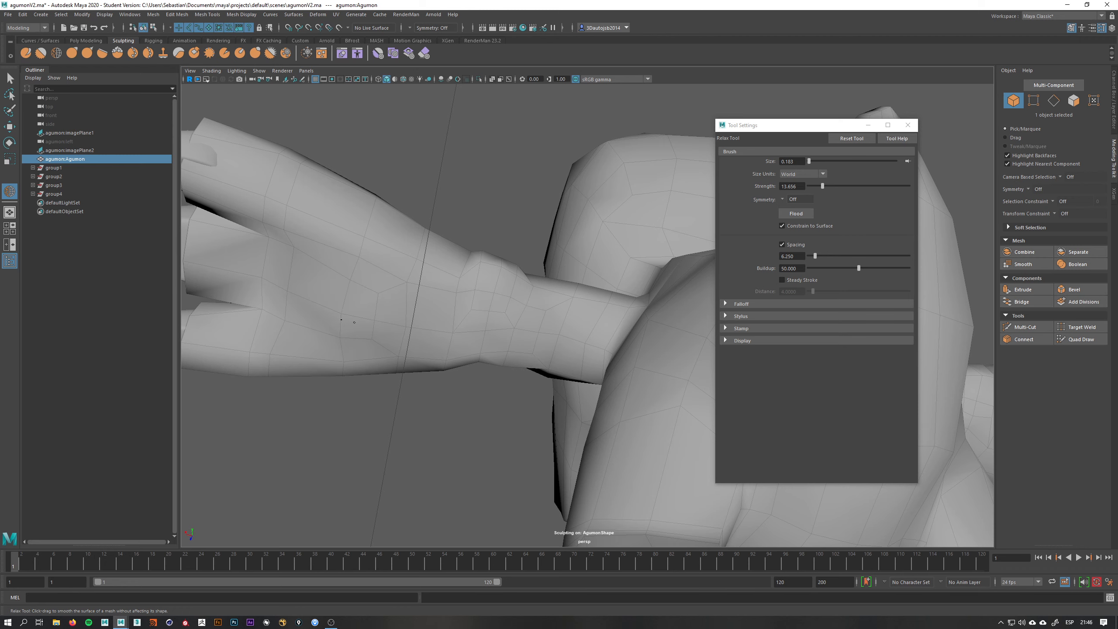
mouse_move(342, 321)
left_mouse_down()
mouse_move(319, 255)
mouse_move(289, 326)
left_mouse_up()
mouse_move(352, 246)
left_mouse_down("alt")
mouse_move(436, 308)
mouse_move(447, 355)
left_mouse_up("alt")
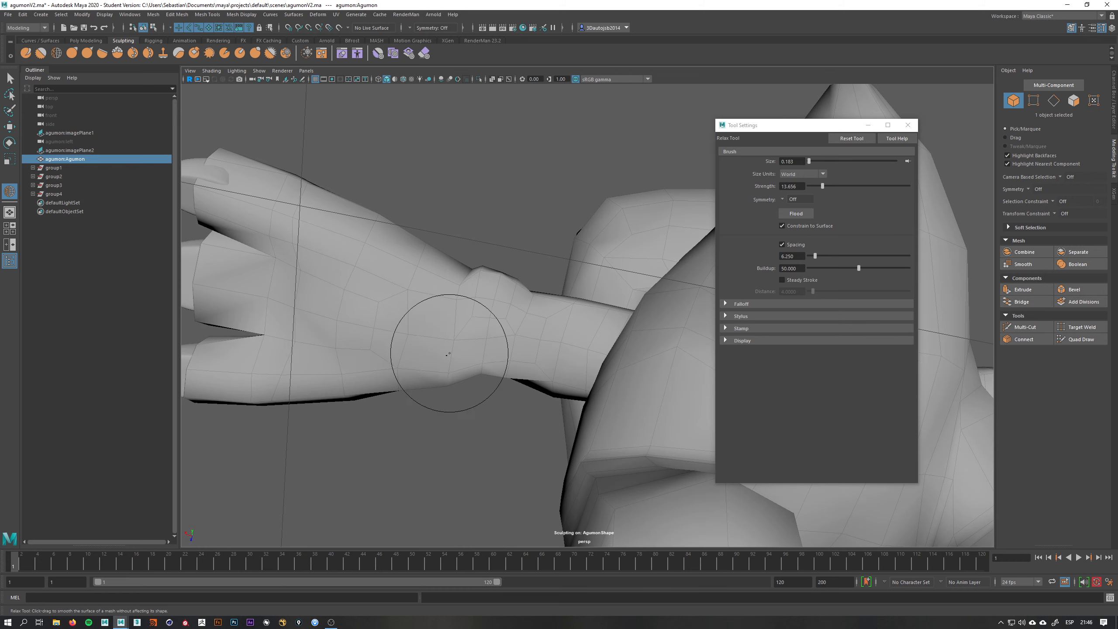
- Relax the topology around the armpit and the shoulder where the arm joins the torso
mouse_move(372, 371)
left_mouse_down("alt")
mouse_move(500, 362)
mouse_move(545, 279)
mouse_move(537, 287)
left_mouse_up("alt")
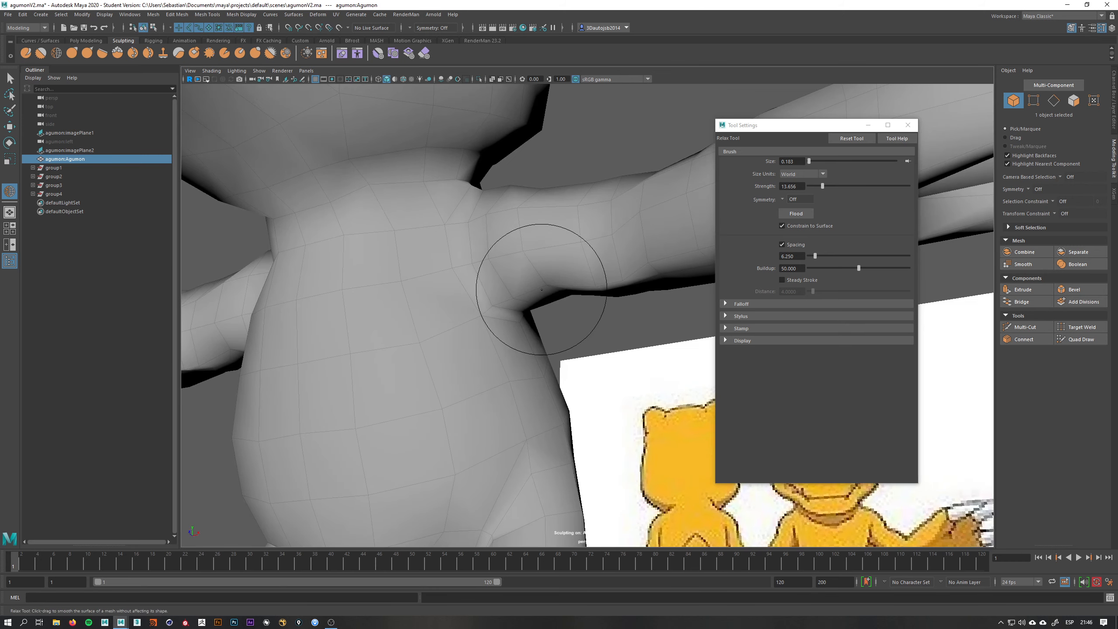
mouse_move(608, 282)
left_mouse_down()
mouse_move(484, 336)
mouse_move(546, 345)
left_mouse_up()
left_click_drag(460, 260, 608, 313, "alt")
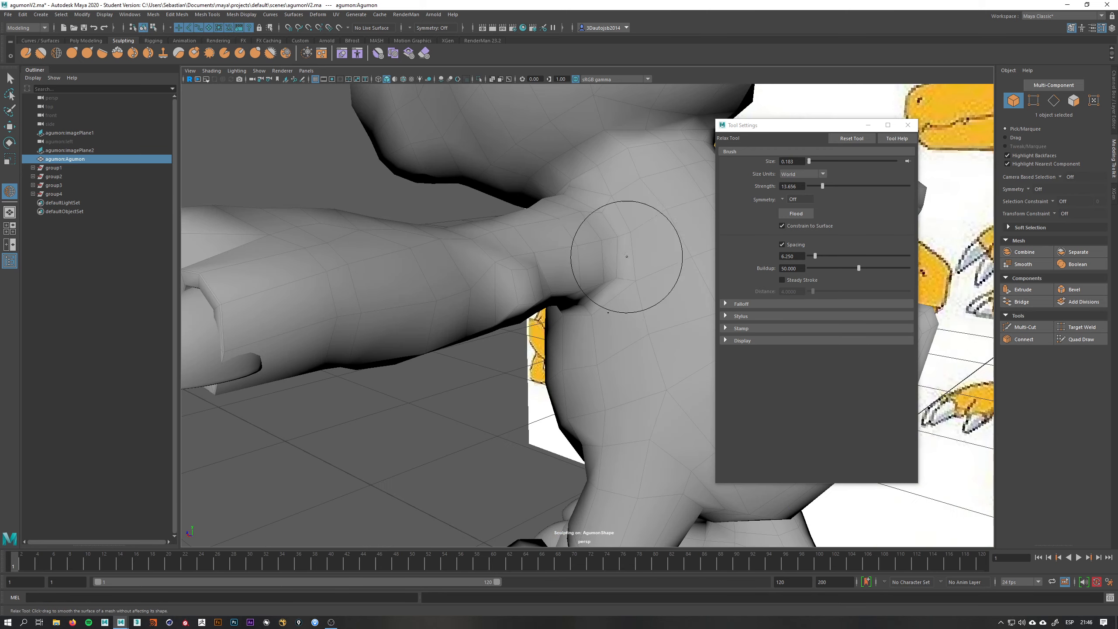
left_click_drag(592, 215, 549, 259, "alt")
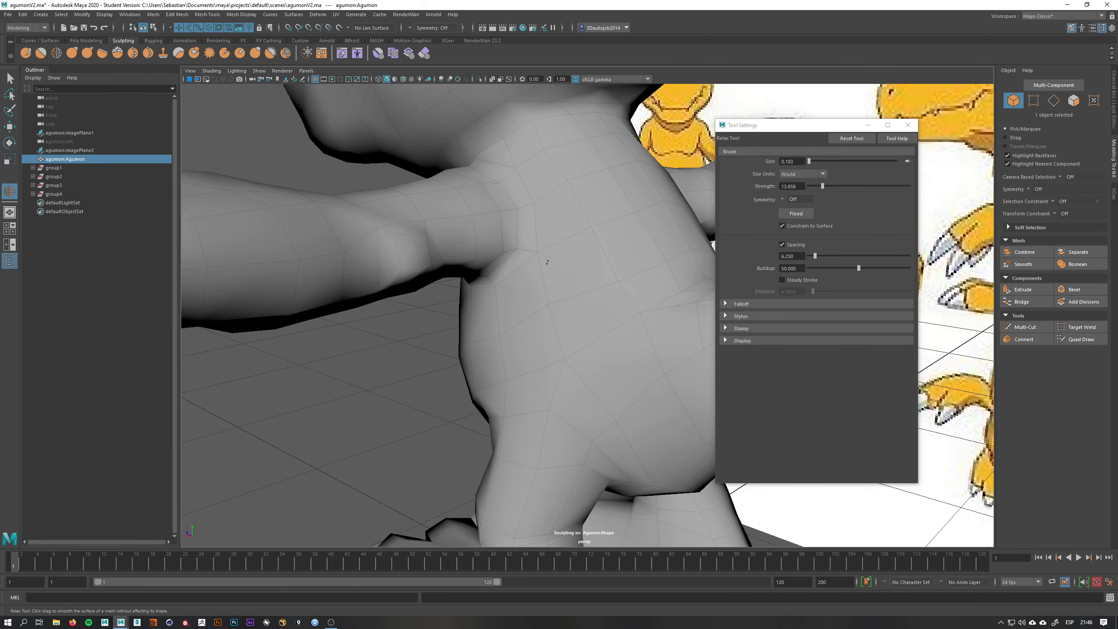
- Relax the edges on the front of the lower leg and around the ankle
middle_click_drag(592, 356, 509, 217, "alt")
left_click_drag(510, 217, 585, 317, "alt")
middle_click_drag(585, 318, 487, 162, "alt")
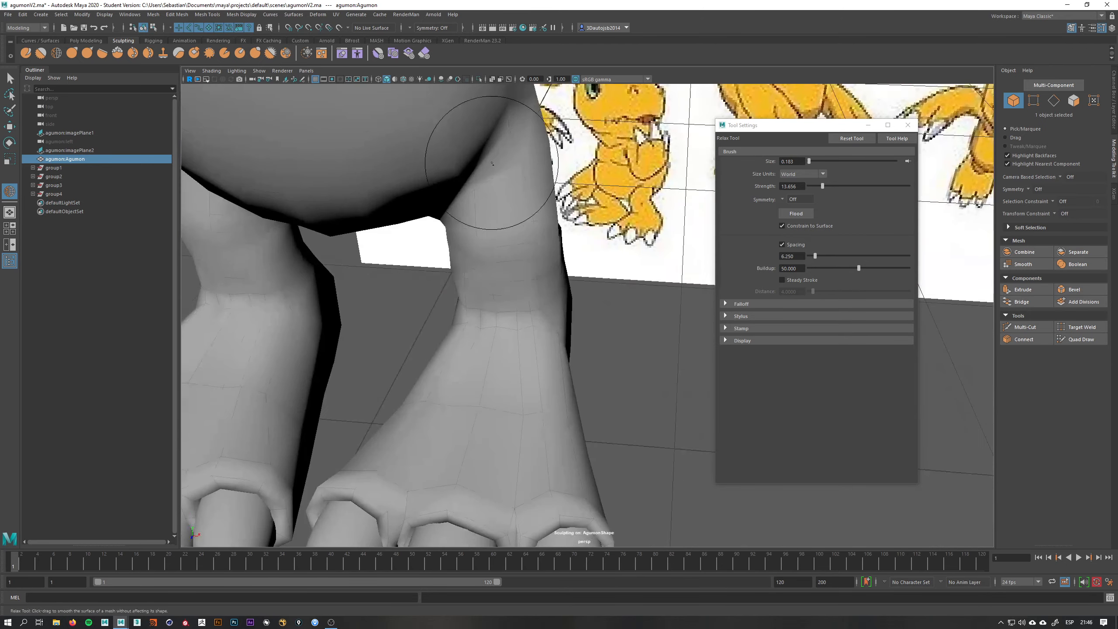
left_click_drag(487, 162, 522, 304, "alt")
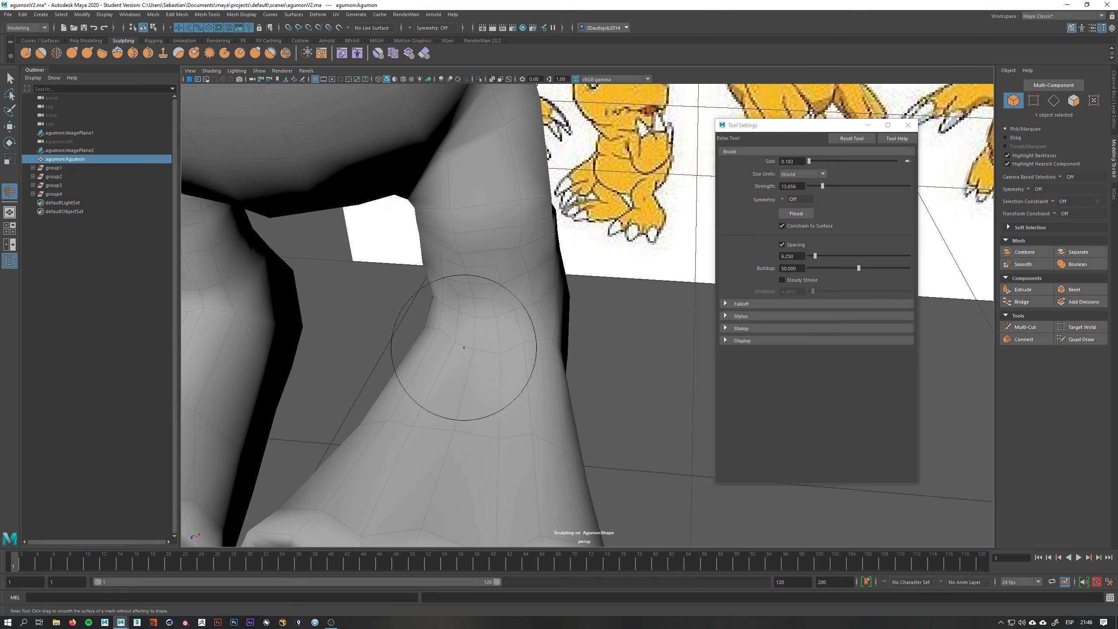
scroll(538, 357, "down", 3)
- Relax the mesh around the back and outer side of the leg, up to where the leg meets the body
left_click_drag(464, 338, 511, 296, "alt")
mouse_move(511, 296)
middle_mouse_down("alt")
mouse_move(510, 283)
mouse_move(535, 323)
middle_mouse_up("alt")
left_click_drag(535, 324, 444, 328, "alt")
left_click_drag(626, 284, 476, 302, "alt")
middle_click_drag(476, 302, 374, 310, "alt")
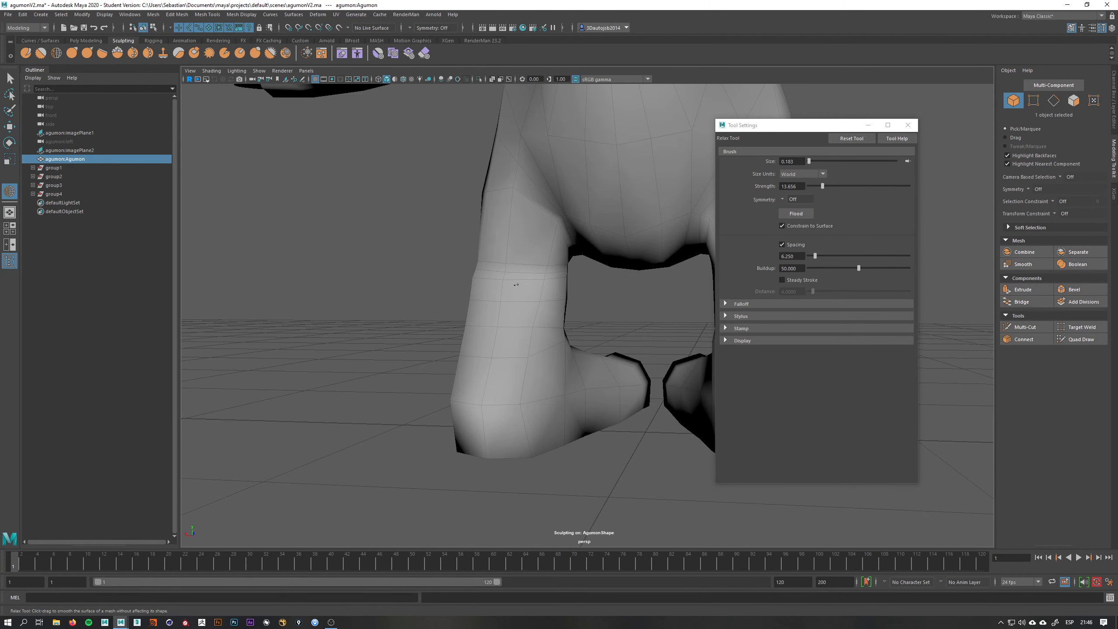
left_click_drag(524, 290, 474, 325, "alt")
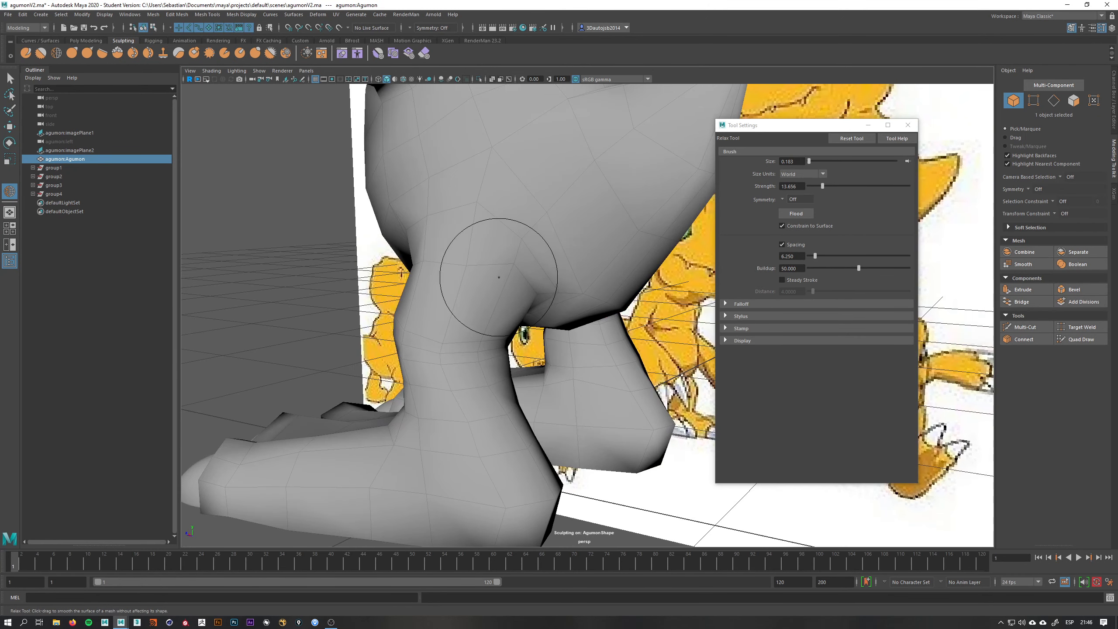
left_click_drag(449, 238, 529, 238, "alt")
- Leave the sculpting brush, examine the legs, torso and arms from several angles, and deselect the mesh
key("q")
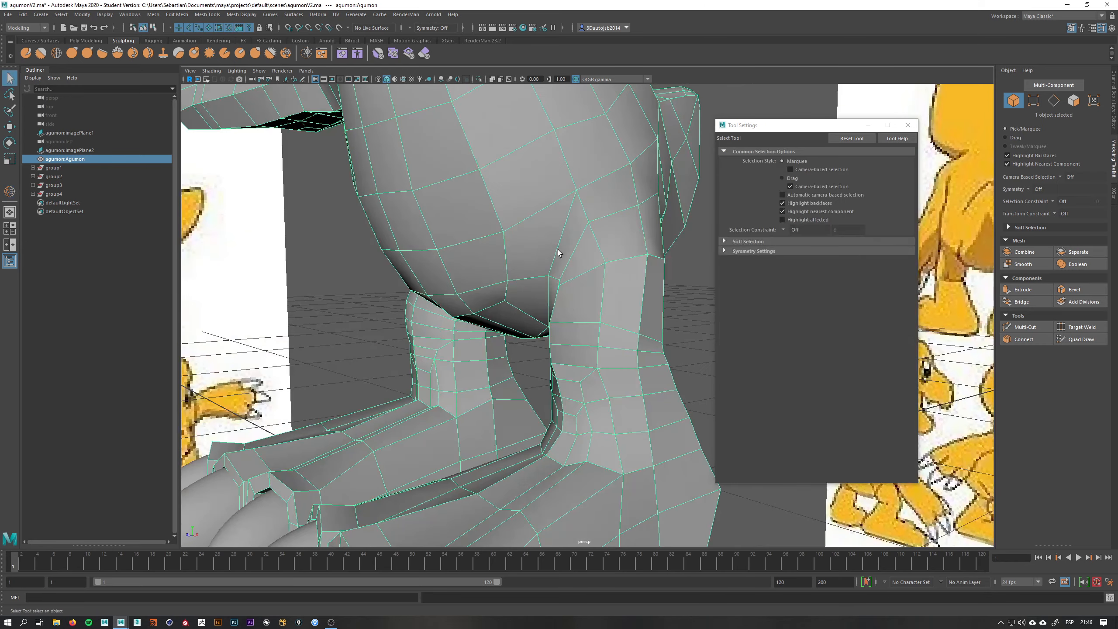
right_click_drag(559, 250, 601, 238)
left_click_drag(556, 245, 603, 252, "alt")
right_click_drag(602, 252, 542, 210, "alt")
middle_click_drag(542, 209, 543, 316, "alt")
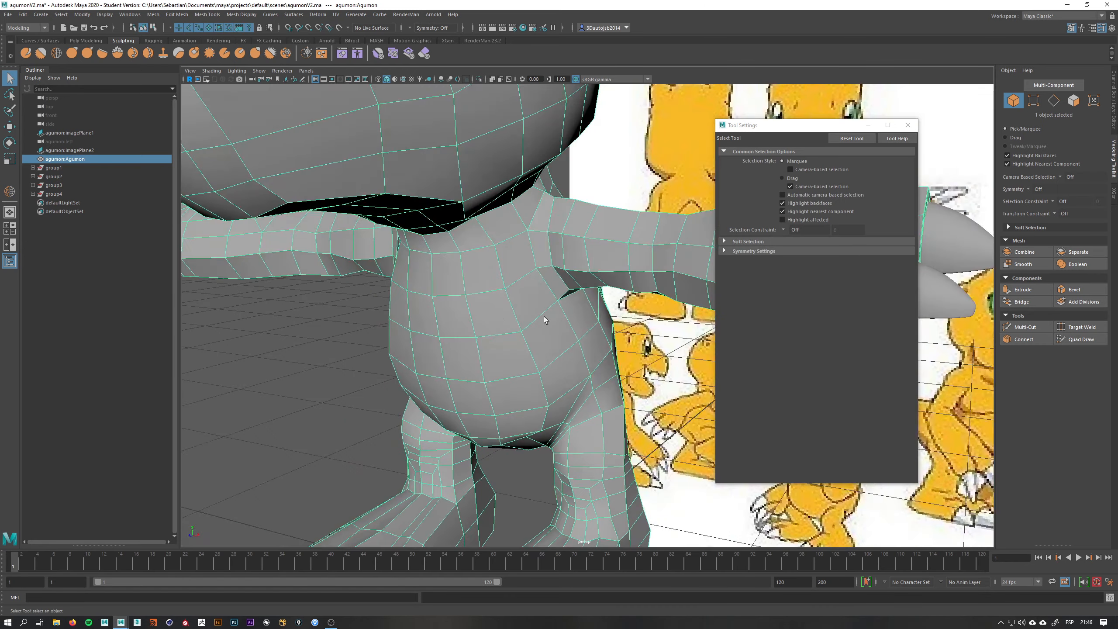
left_click_drag(544, 316, 512, 296, "alt")
right_click_drag(520, 286, 532, 325, "alt")
middle_click_drag(532, 325, 560, 343, "alt")
left_click_drag(559, 343, 486, 333, "alt")
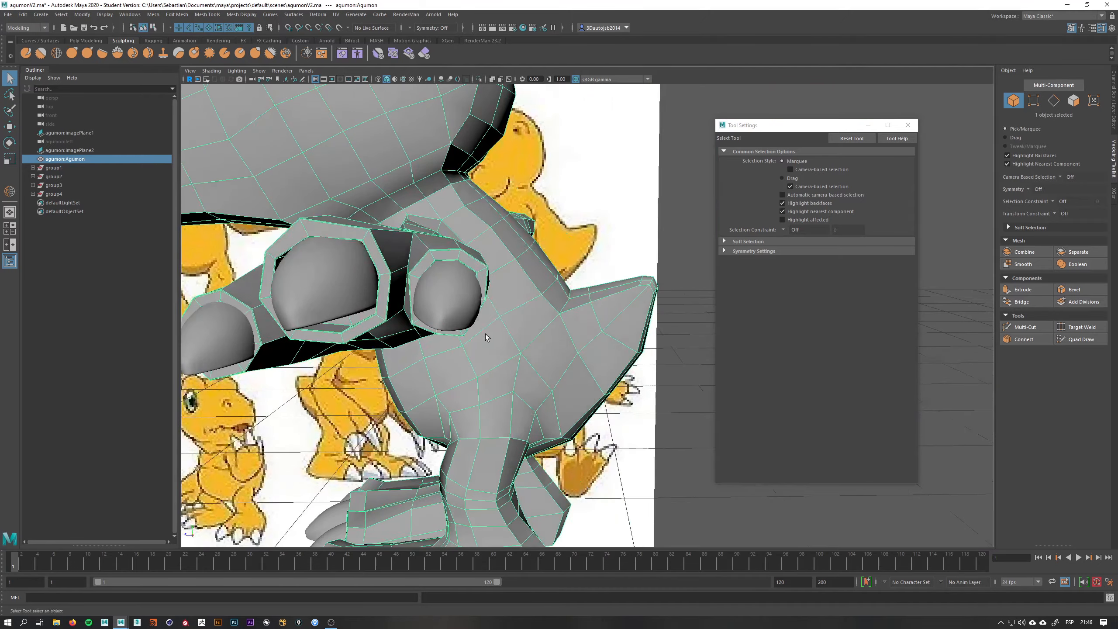
middle_click_drag(485, 333, 474, 293, "alt")
left_click_drag(472, 285, 418, 276, "alt")
left_click(665, 228)
middle_click_drag(571, 253, 580, 287, "alt")
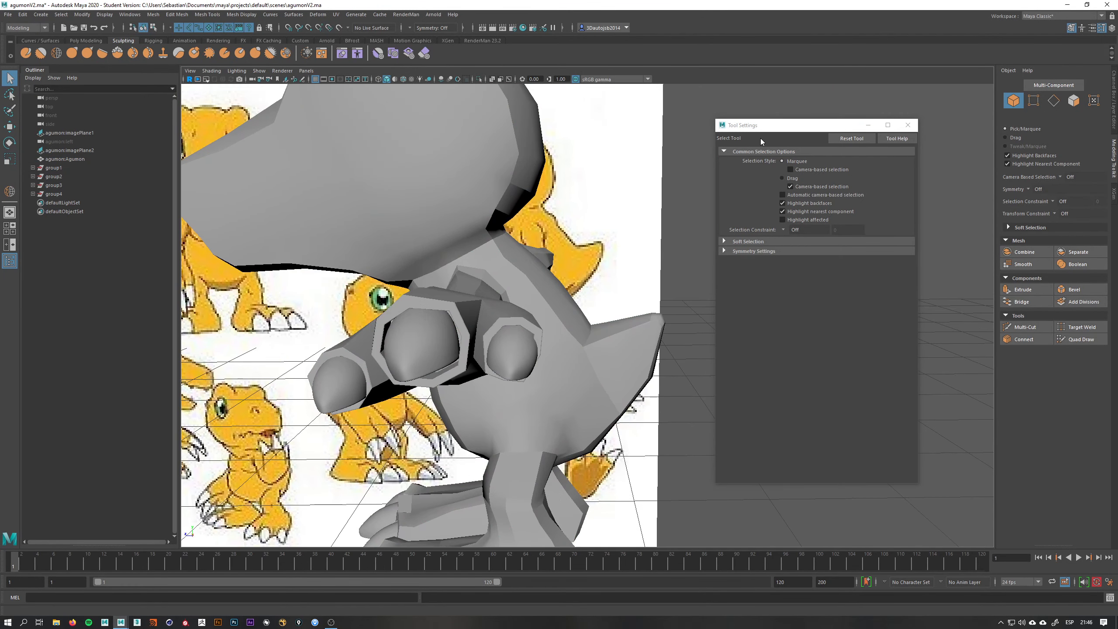
- Move the tool settings window aside, select the mesh, and show the head in side view with X-Ray shading
left_click_drag(761, 126, 837, 142)
left_click(502, 226)
key("space")
left_click_drag(523, 228, 576, 227)
middle_click_drag(455, 273, 502, 355, "alt")
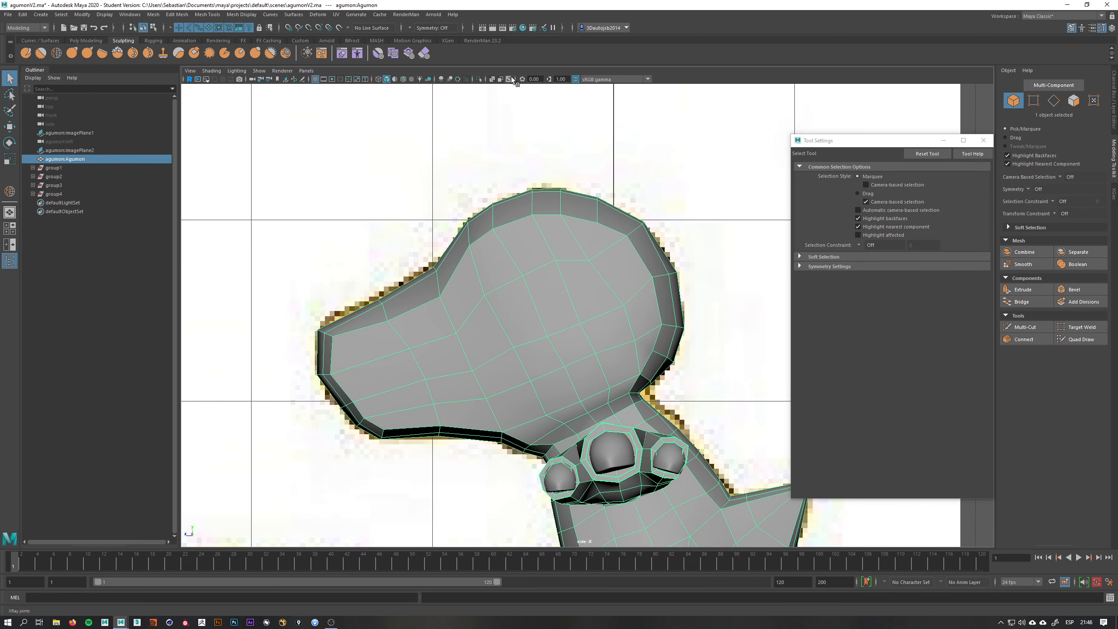
left_click(493, 79)
scroll(638, 310, "up", 2)
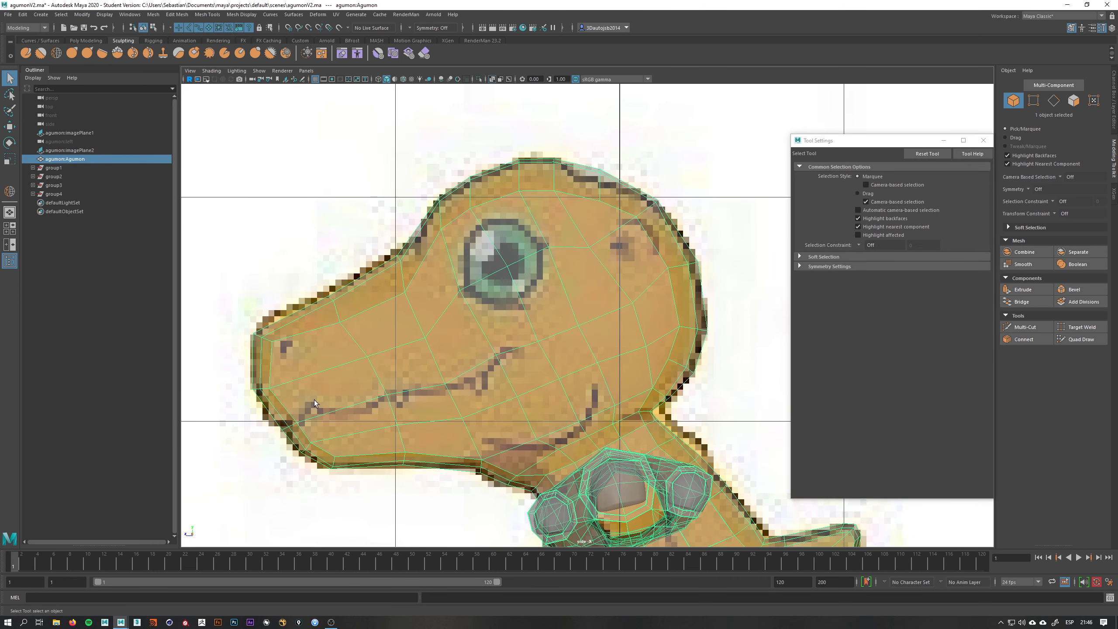
- Switch the mesh to vertex mode, select the vertex at the mouth corner, and switch to OBS
right_click_drag(569, 329, 563, 304)
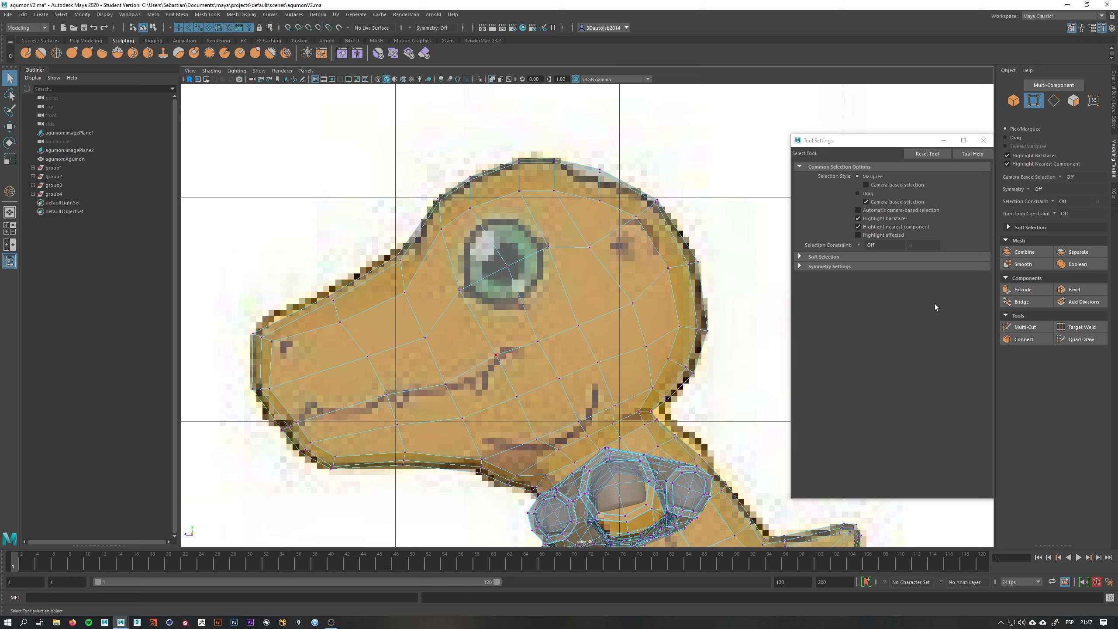
key("alt+Tab")
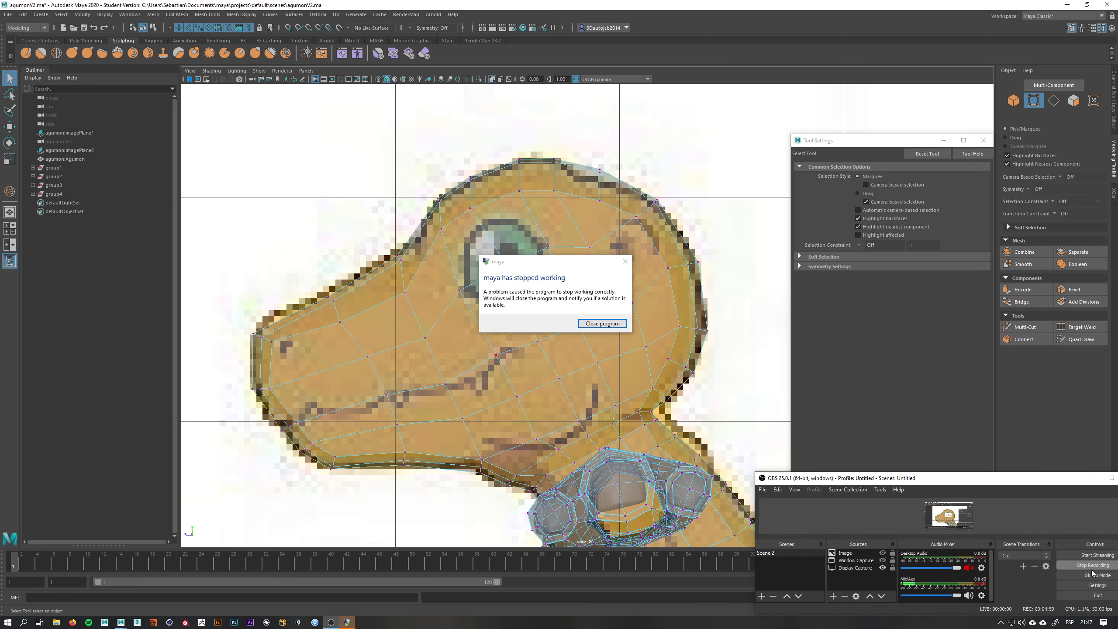
- Move the OBS window aside and pause the recording
left_click_drag(1065, 484, 974, 487)
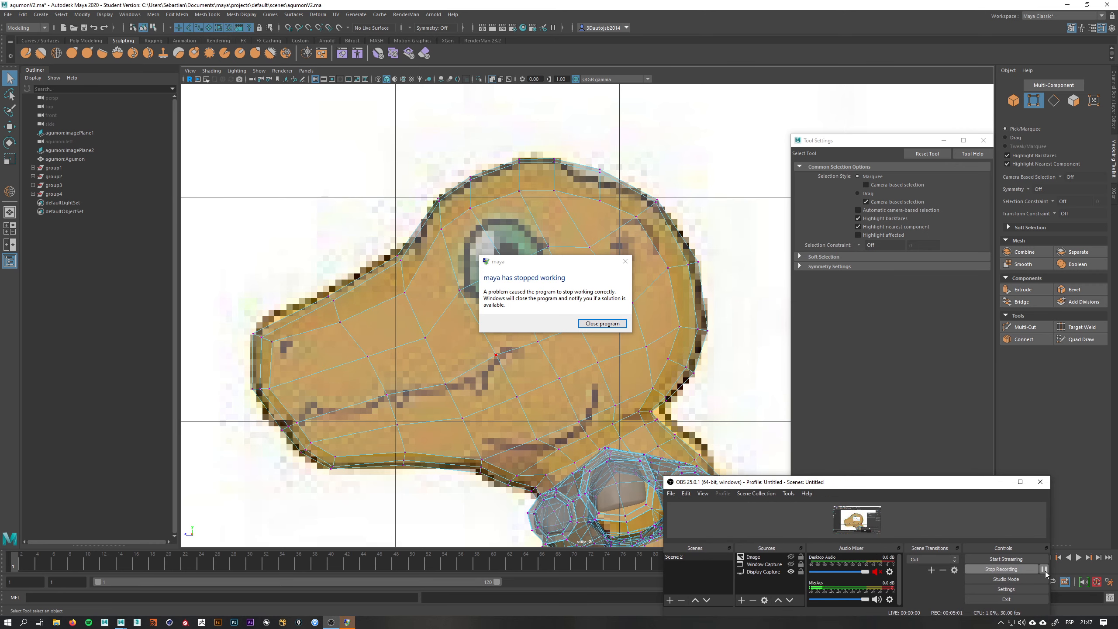
left_click(1046, 571)
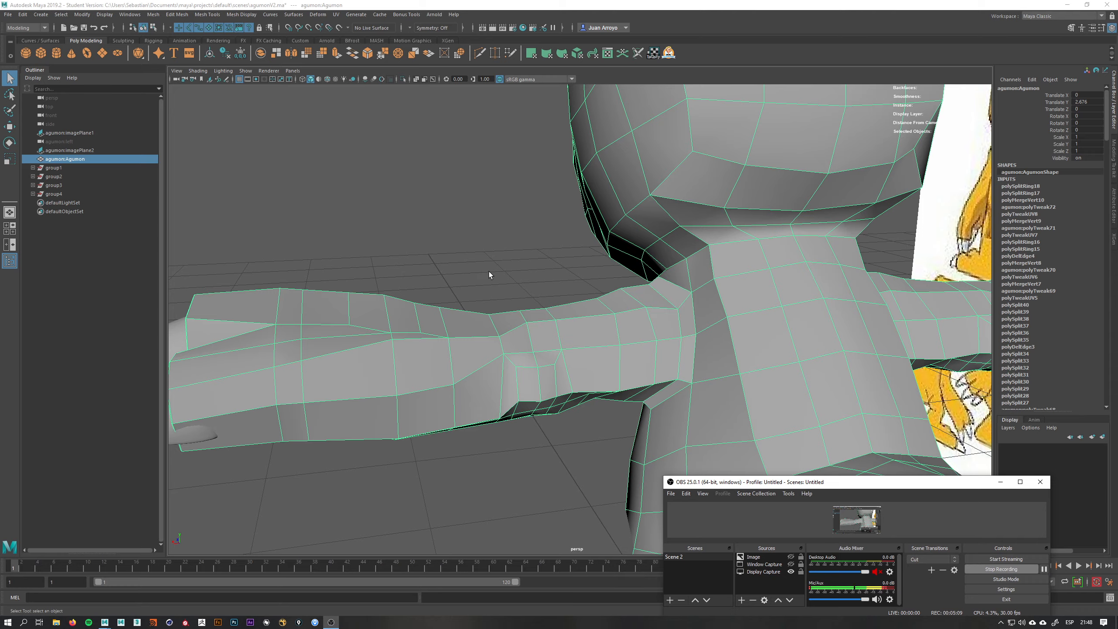
- Switch to the reopened Agumon scene in Maya and start the sculpting Smooth tool on the mesh
left_click_drag(490, 273, 623, 244, "alt")
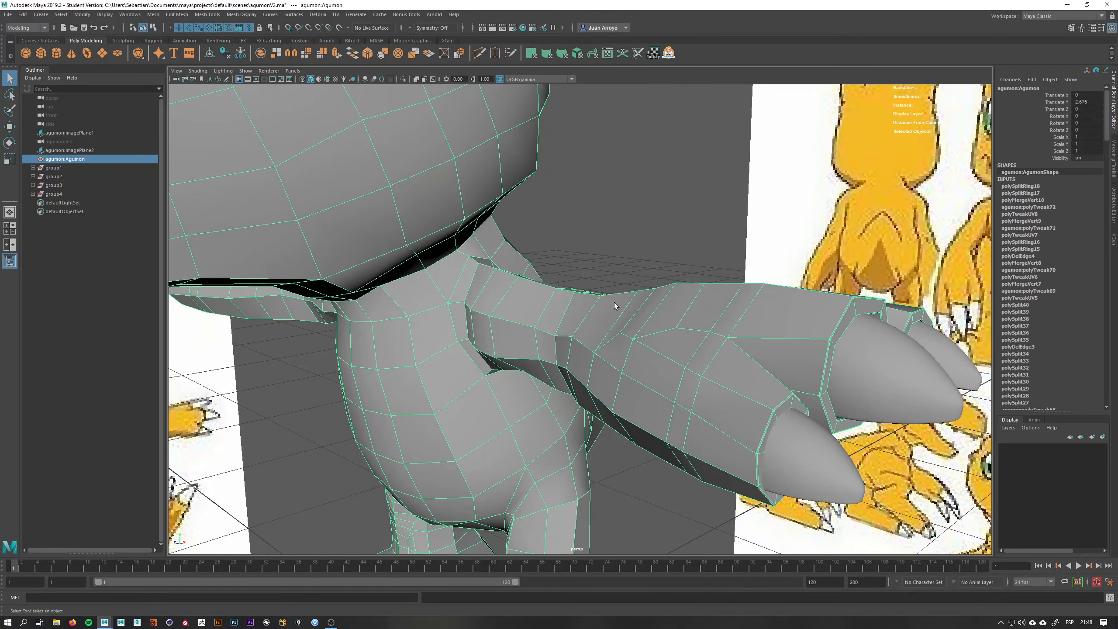
left_click_drag(588, 287, 649, 295, "alt")
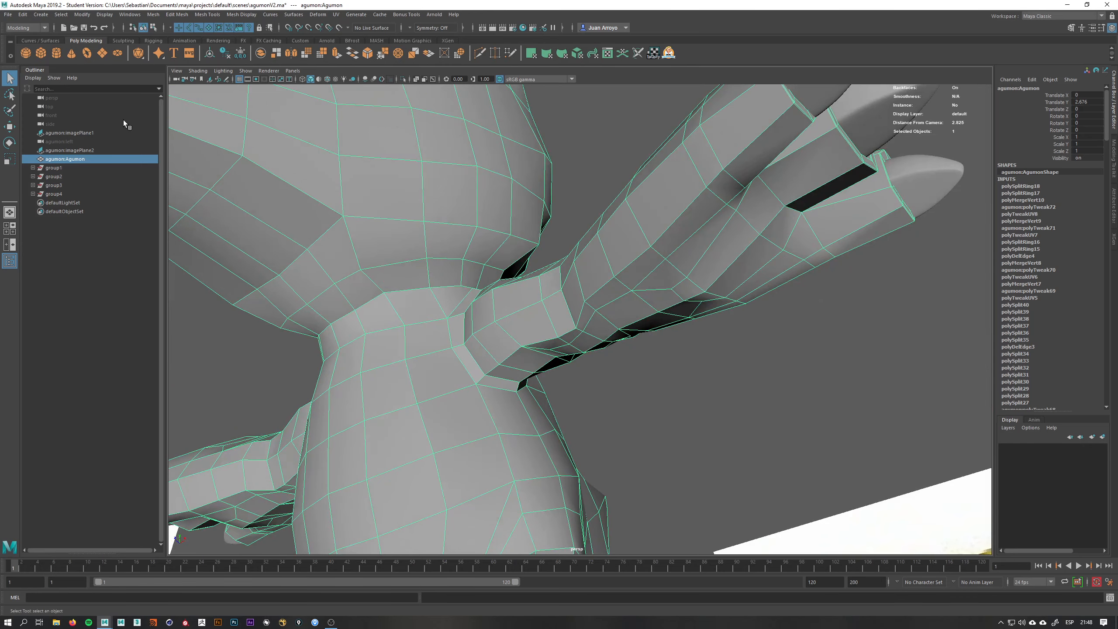
left_click(122, 40)
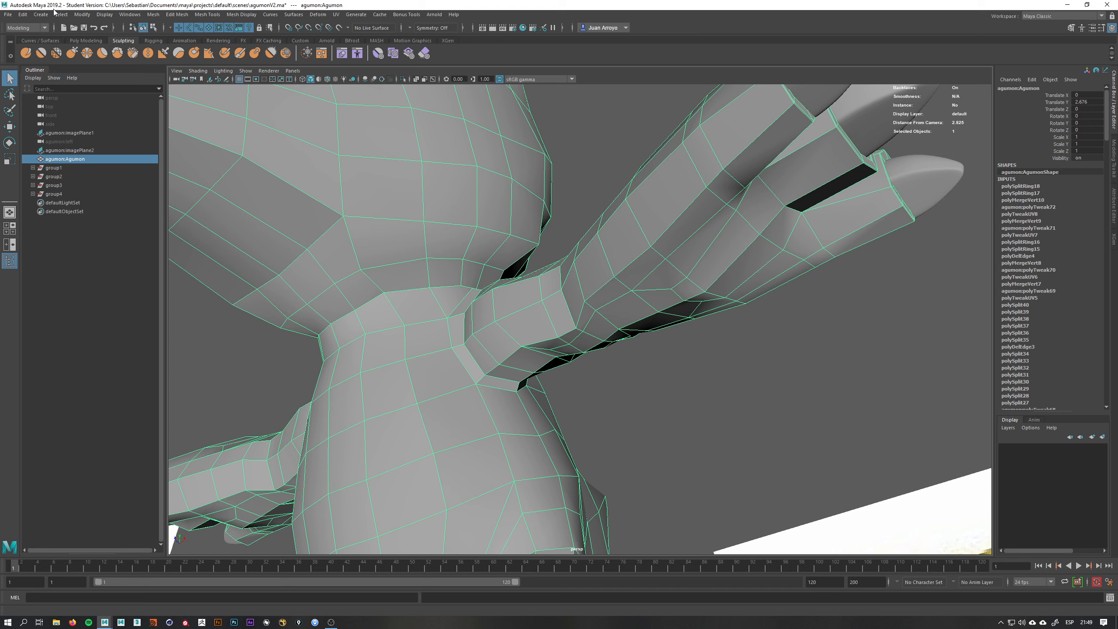
left_click(39, 57)
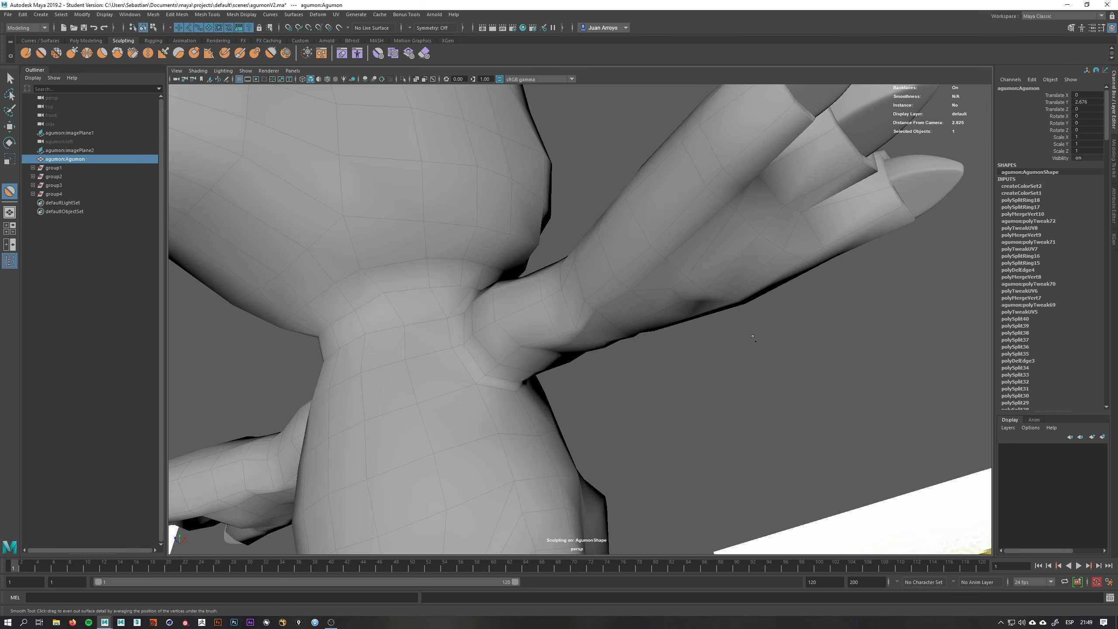
- Reduce the Smooth brush to a size of about 0.273 and set its strength to about 17.757
left_click_drag(693, 314, 707, 288, "alt")
middle_click_drag(707, 288, 661, 314, "alt")
scroll(662, 315, "up", 2)
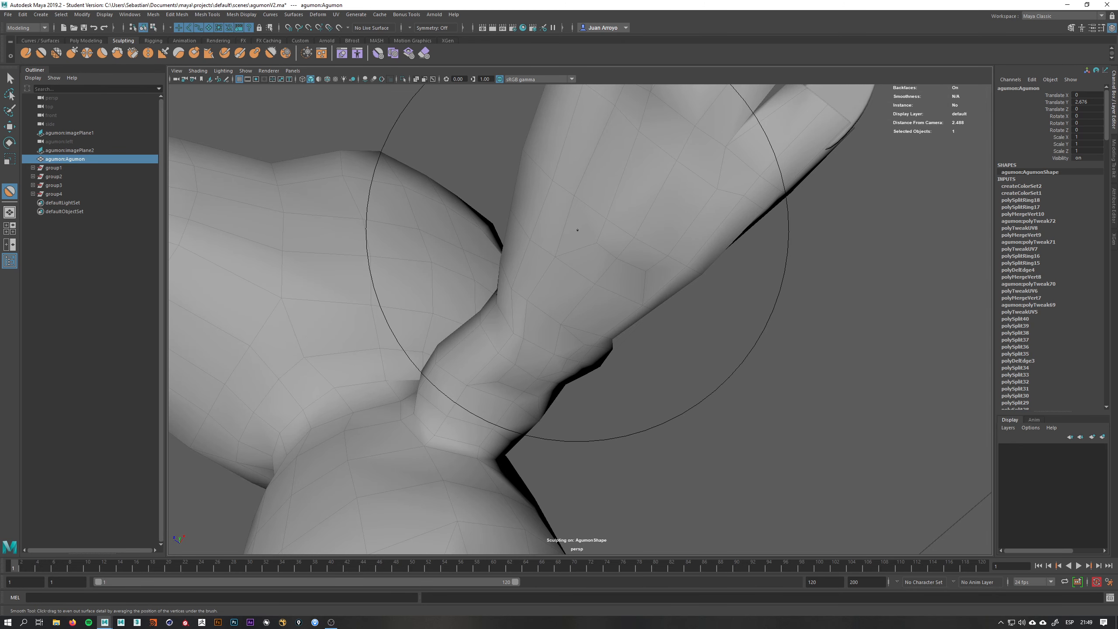
key("b")
left_click_drag(573, 228, 468, 229)
double_click(41, 53)
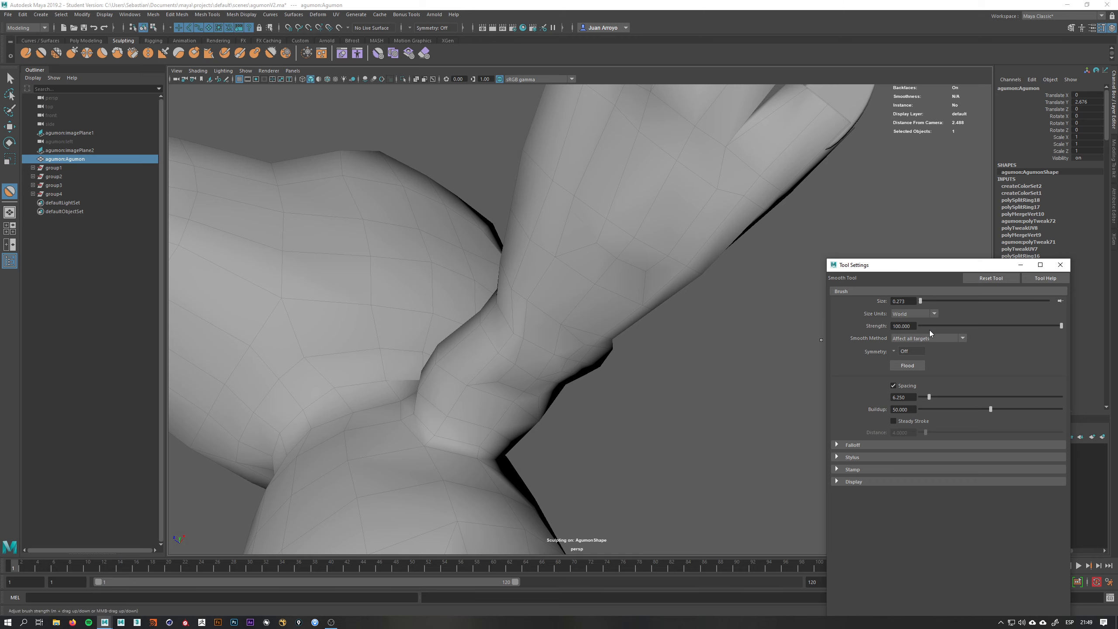
left_click_drag(946, 325, 946, 325)
- Smooth the mesh around the wrist and forearm, covering the top and underside
mouse_move(705, 423)
left_mouse_down("alt")
mouse_move(561, 418)
mouse_move(502, 315)
left_mouse_up("alt")
left_click_drag(668, 338, 659, 313, "alt")
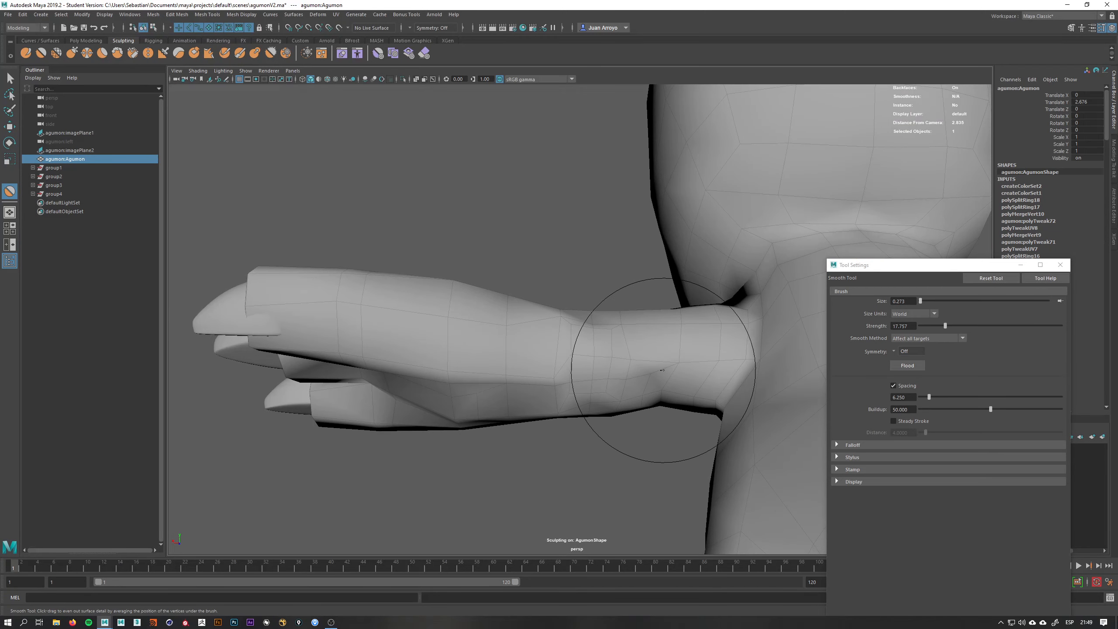
left_click_drag(461, 370, 570, 429, "alt")
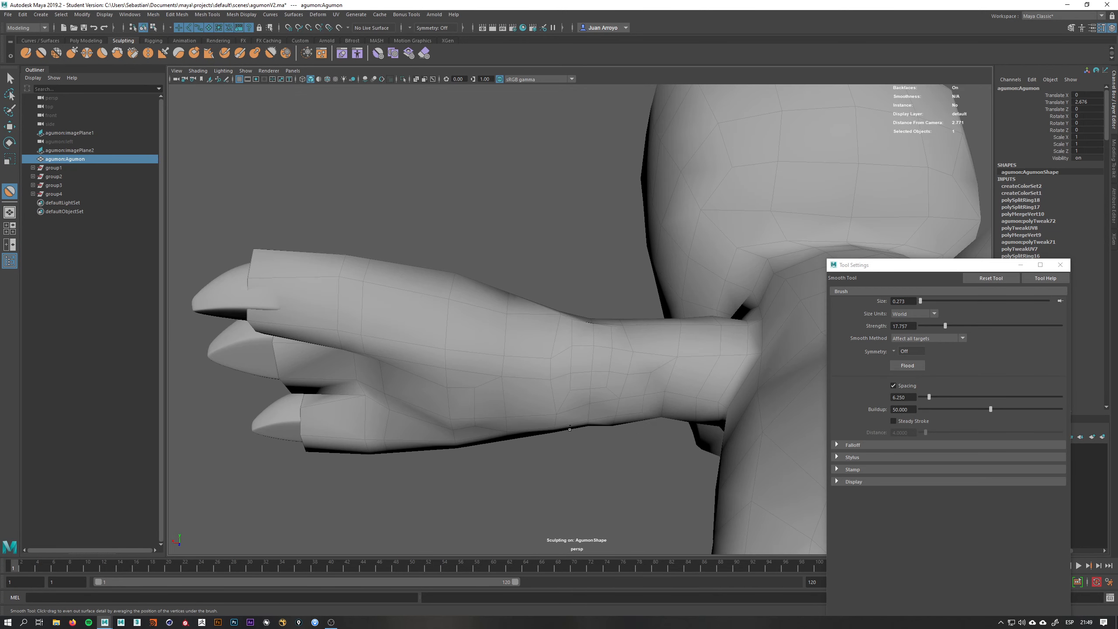
mouse_move(434, 345)
left_mouse_down()
mouse_move(498, 343)
mouse_move(564, 360)
mouse_move(591, 411)
left_mouse_up()
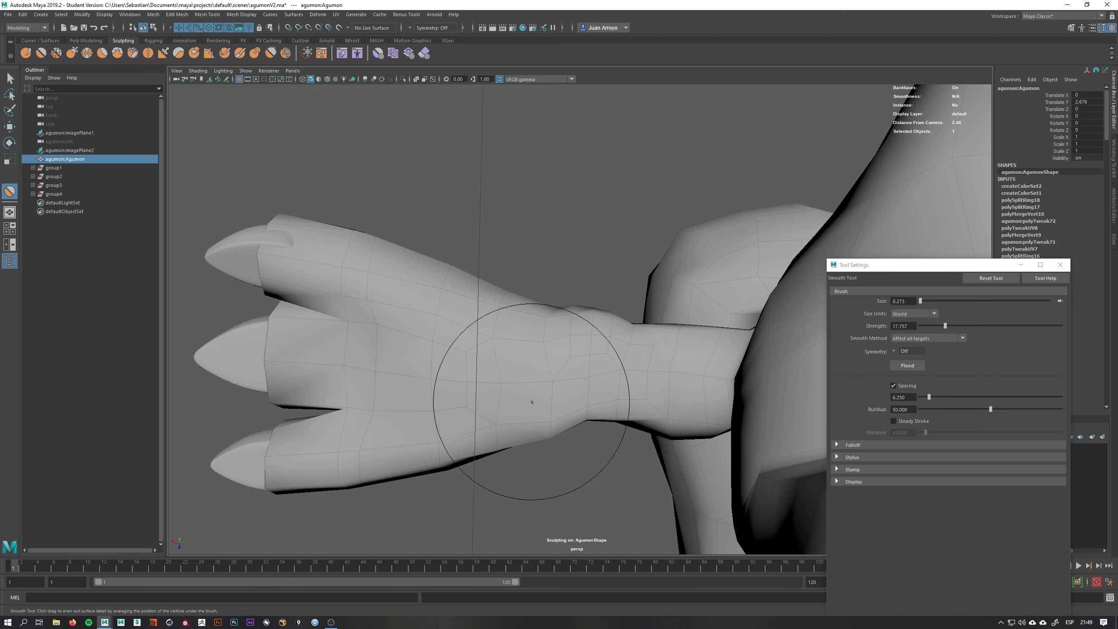
mouse_move(532, 402)
left_mouse_down("alt")
mouse_move(540, 425)
mouse_move(551, 327)
left_mouse_up("alt")
mouse_move(620, 329)
left_mouse_down()
mouse_move(578, 333)
mouse_move(589, 340)
mouse_move(515, 318)
mouse_move(551, 358)
left_mouse_up()
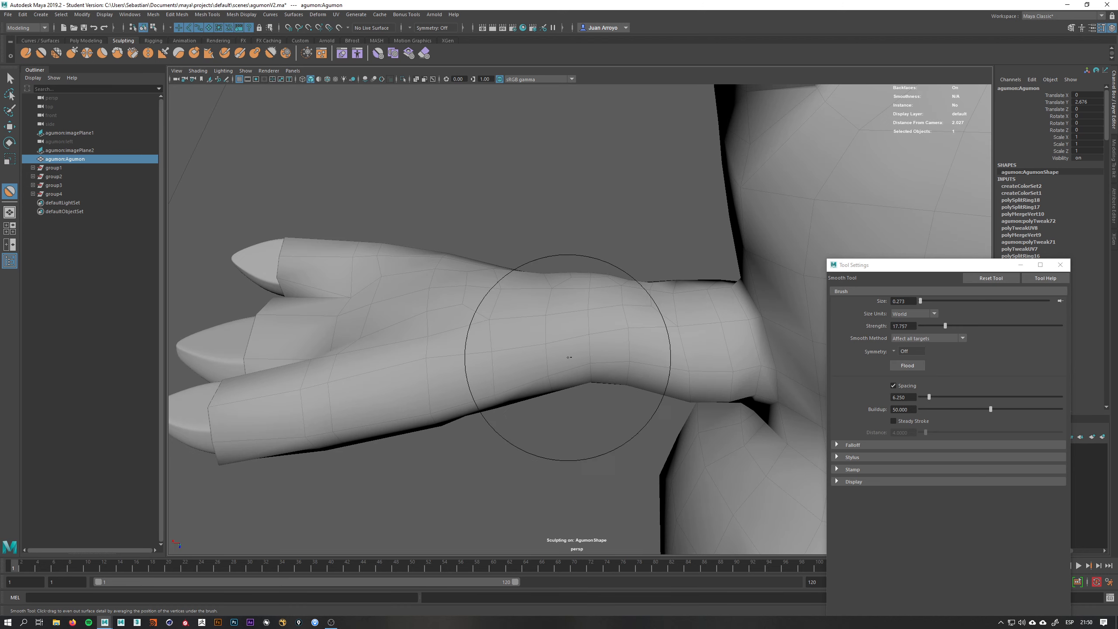
- Smooth the upper arm up to the shoulder and armpit, and continue over the wrist
mouse_move(375, 350)
left_mouse_down("alt")
mouse_move(425, 317)
mouse_move(637, 312)
left_mouse_up("alt")
left_click_drag(555, 312, 679, 336, "alt")
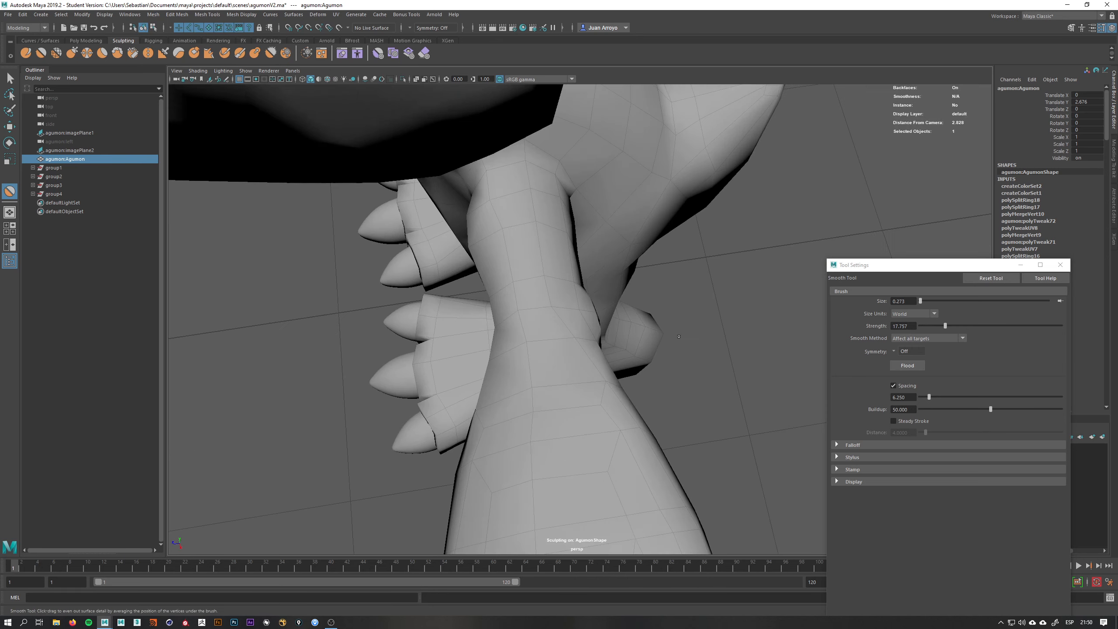
left_click_drag(740, 320, 792, 269, "alt")
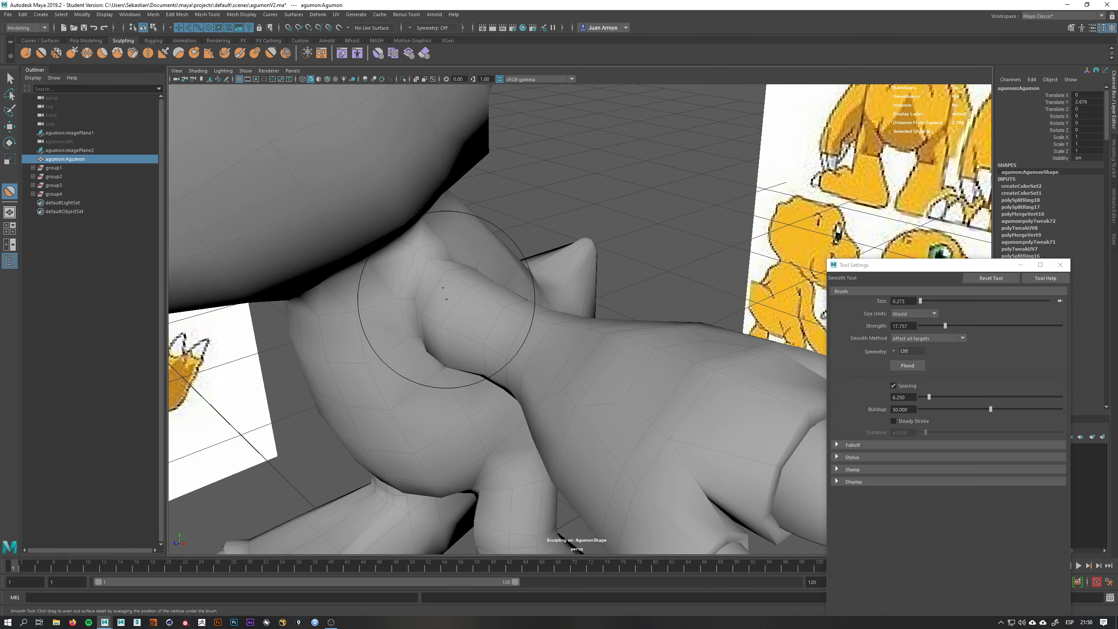
left_click_drag(467, 339, 454, 316, "alt")
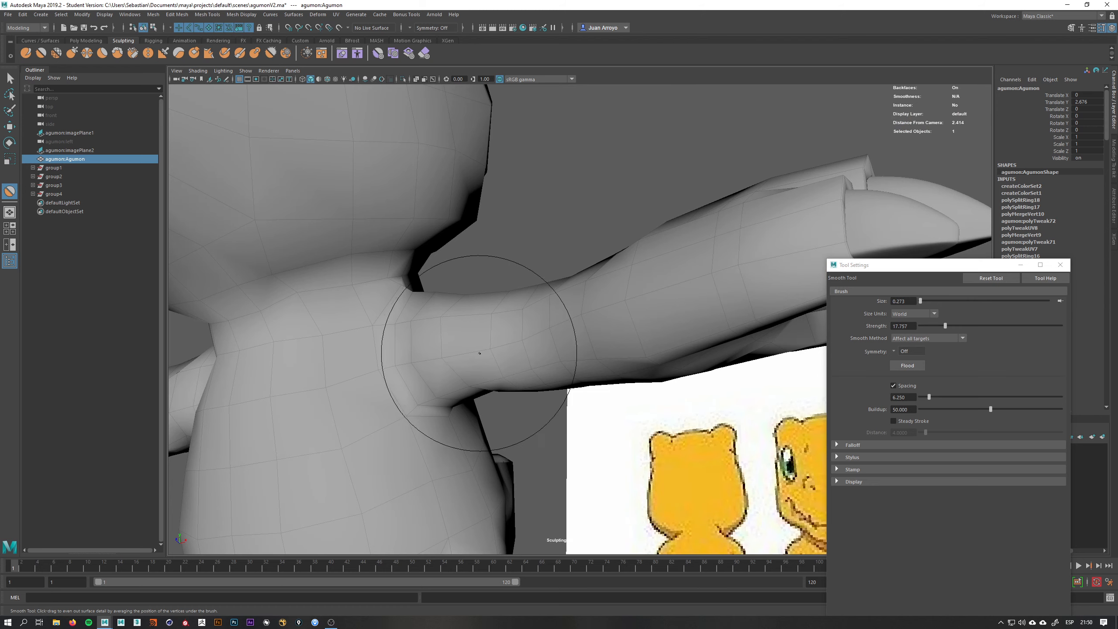
left_click_drag(545, 438, 487, 437, "alt")
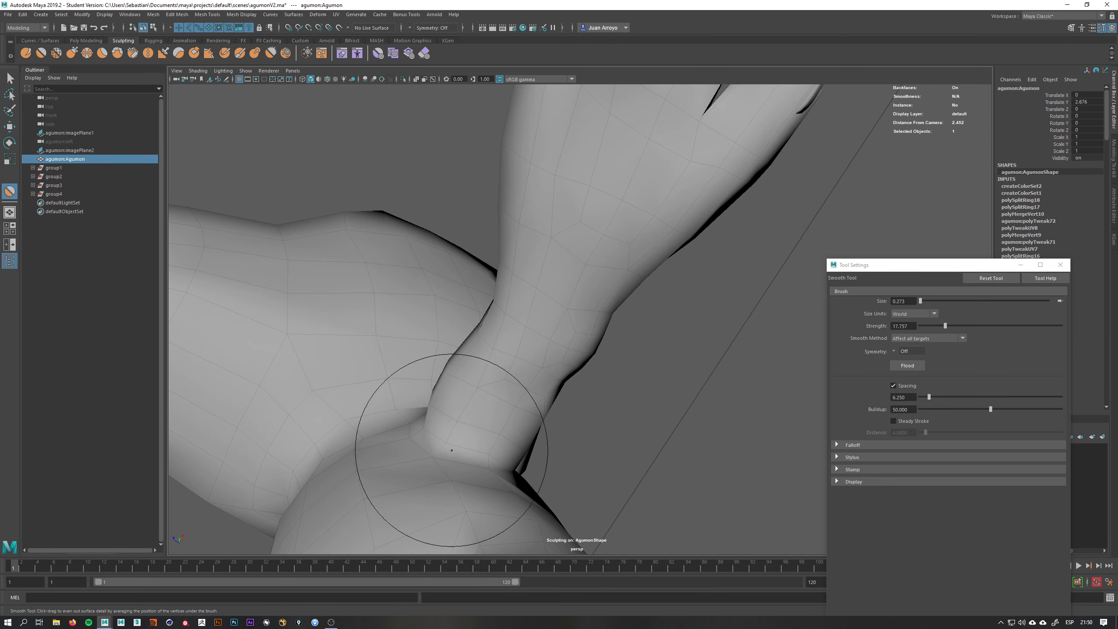
left_click_drag(557, 457, 555, 472, "alt")
middle_click_drag(634, 291, 626, 422, "alt")
left_click_drag(612, 344, 586, 368, "alt")
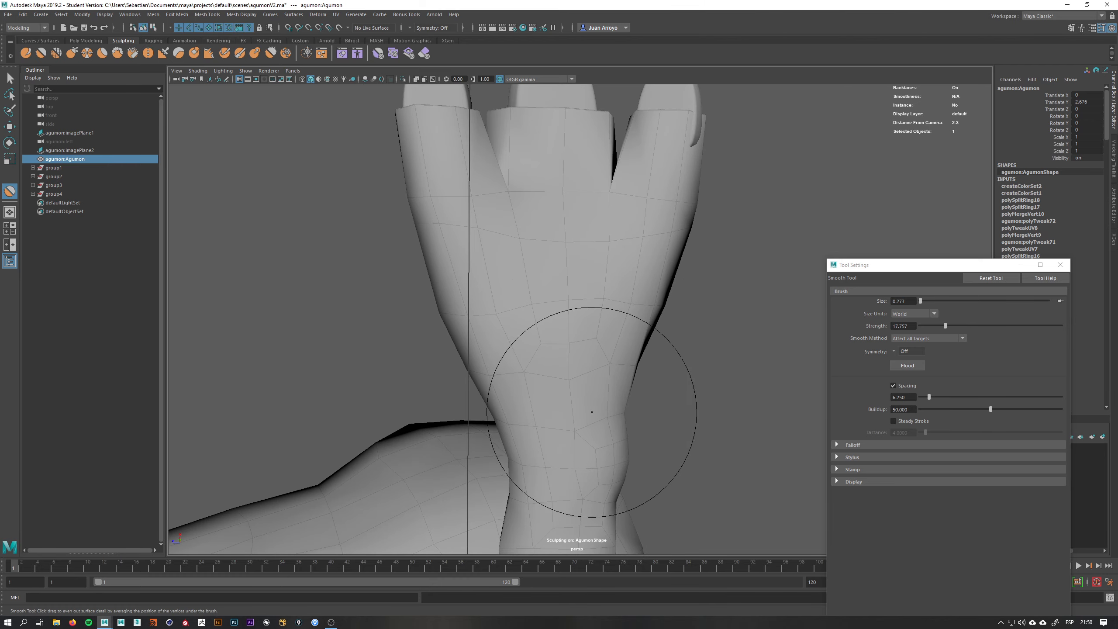
- Examine the hand, belly, legs and feet from several angles to check the mesh flow
right_click_drag(592, 413, 456, 350, "alt")
left_click_drag(456, 350, 506, 458, "alt")
left_click_drag(542, 349, 586, 317, "alt")
middle_click_drag(515, 397, 519, 304, "alt")
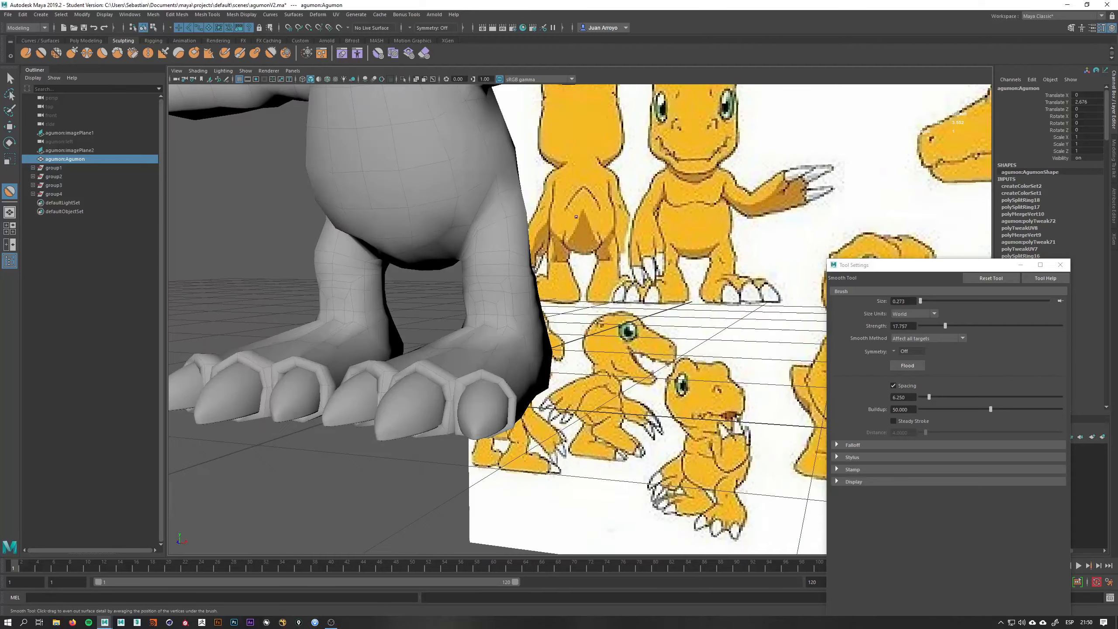
right_click_drag(440, 312, 512, 330, "alt")
left_click_drag(414, 269, 269, 318, "alt")
scroll(340, 289, "down", 3)
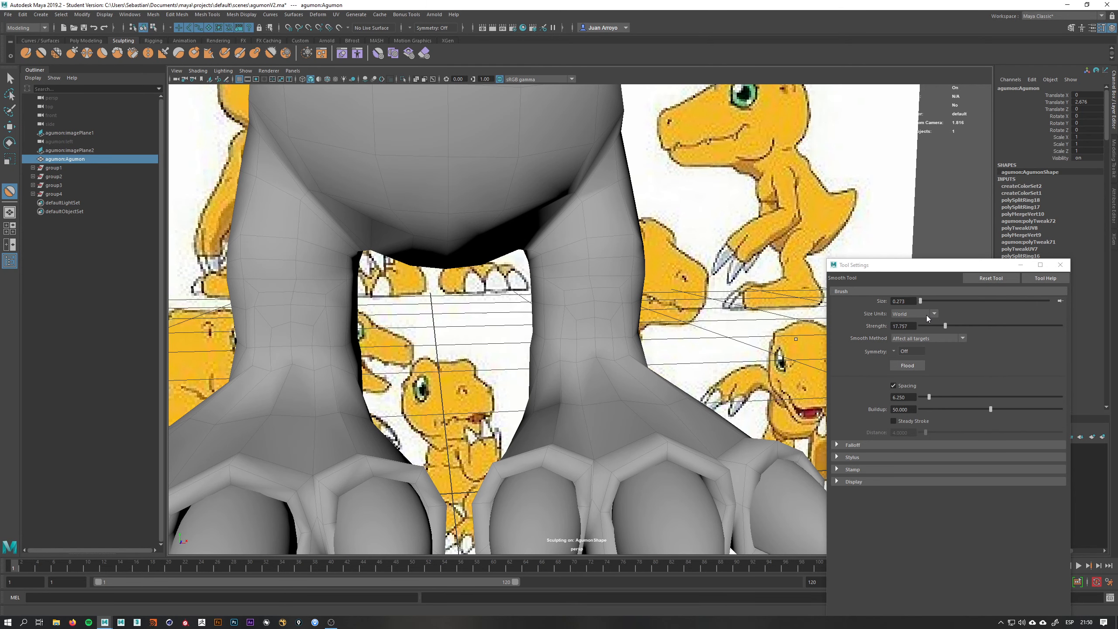
- Look through the Smooth tool's display, stamp, stylus and falloff settings, and try Object X symmetry
left_click(872, 482)
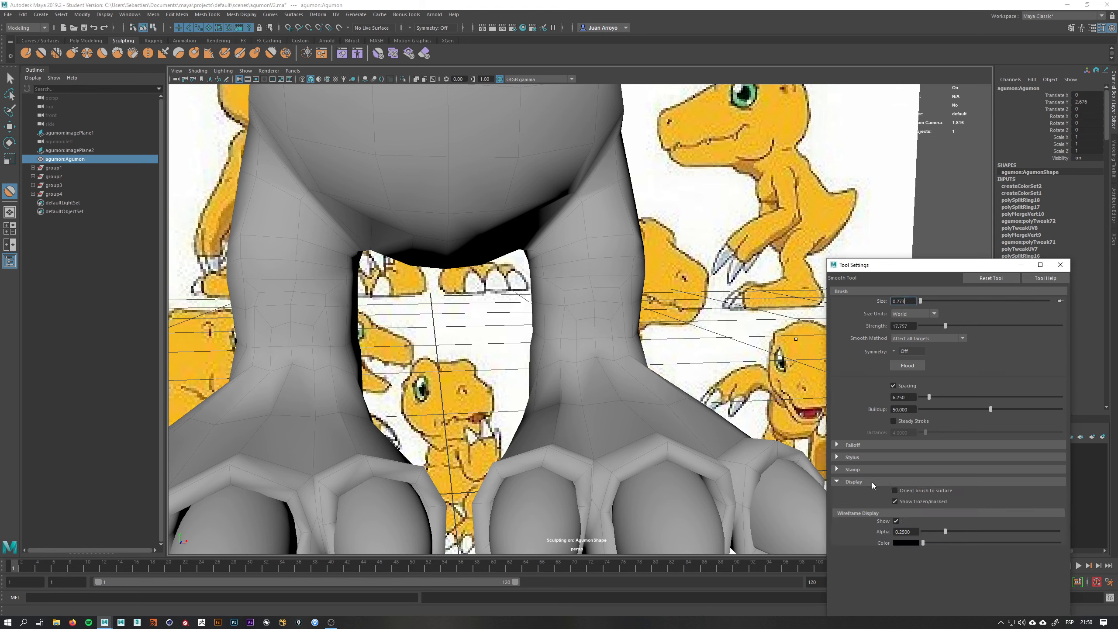
left_click(868, 468)
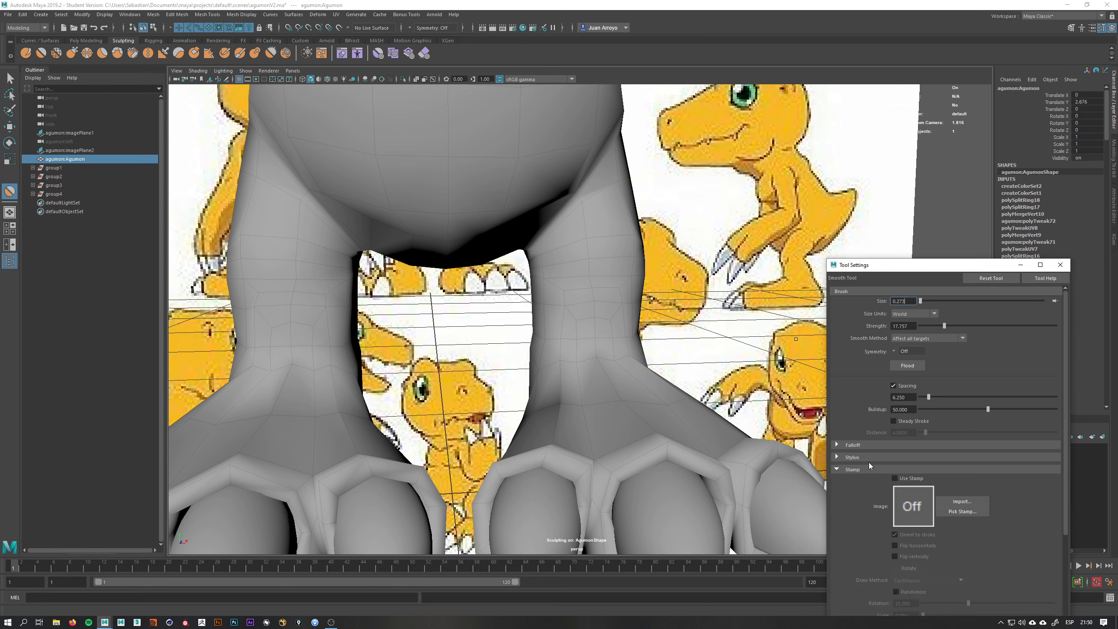
left_click(870, 458)
left_click(872, 446)
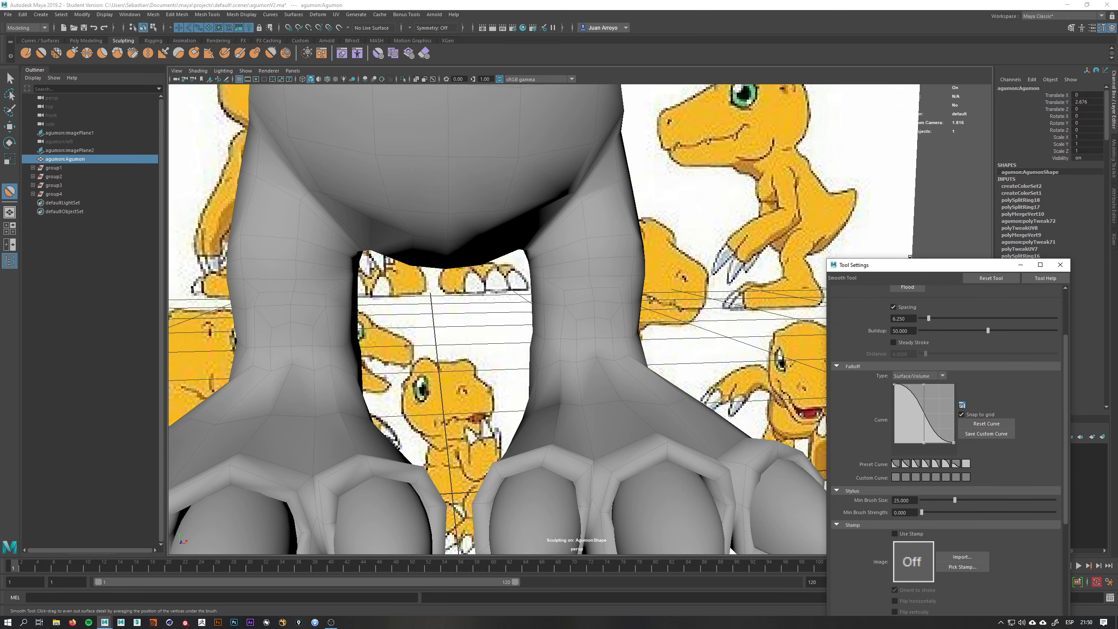
left_click_drag(917, 269, 831, 103)
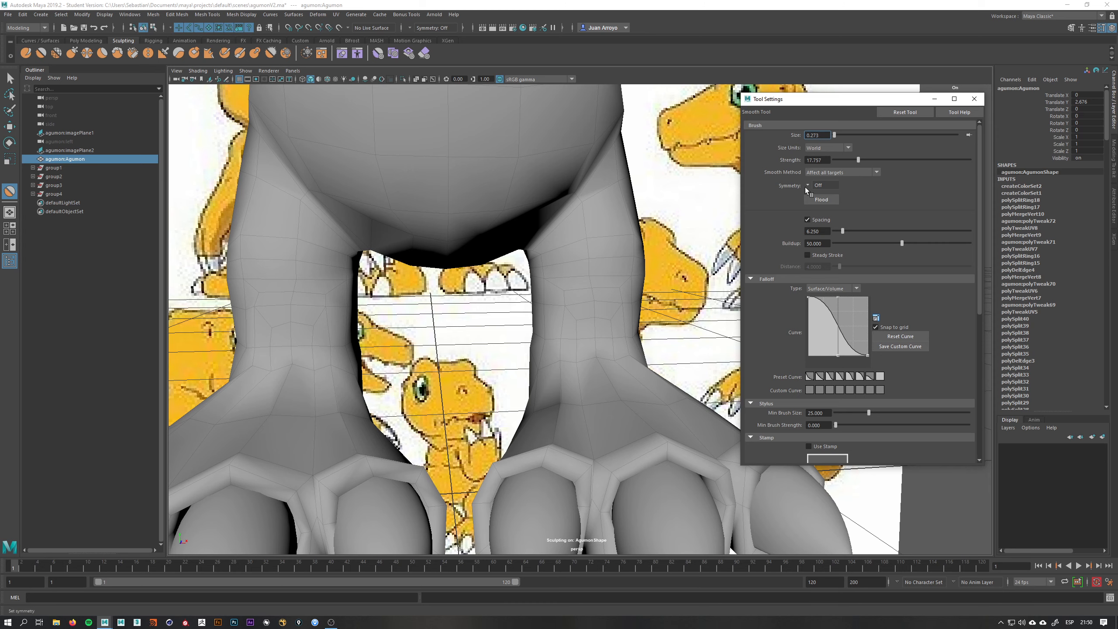
left_click(828, 186)
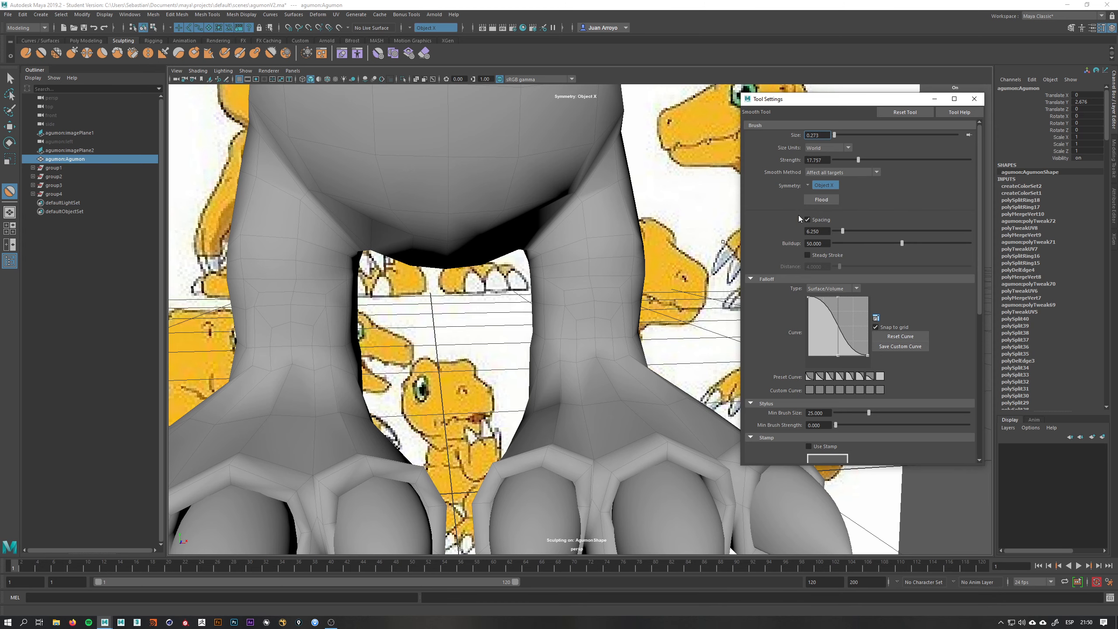
left_click(808, 186)
left_click(824, 185)
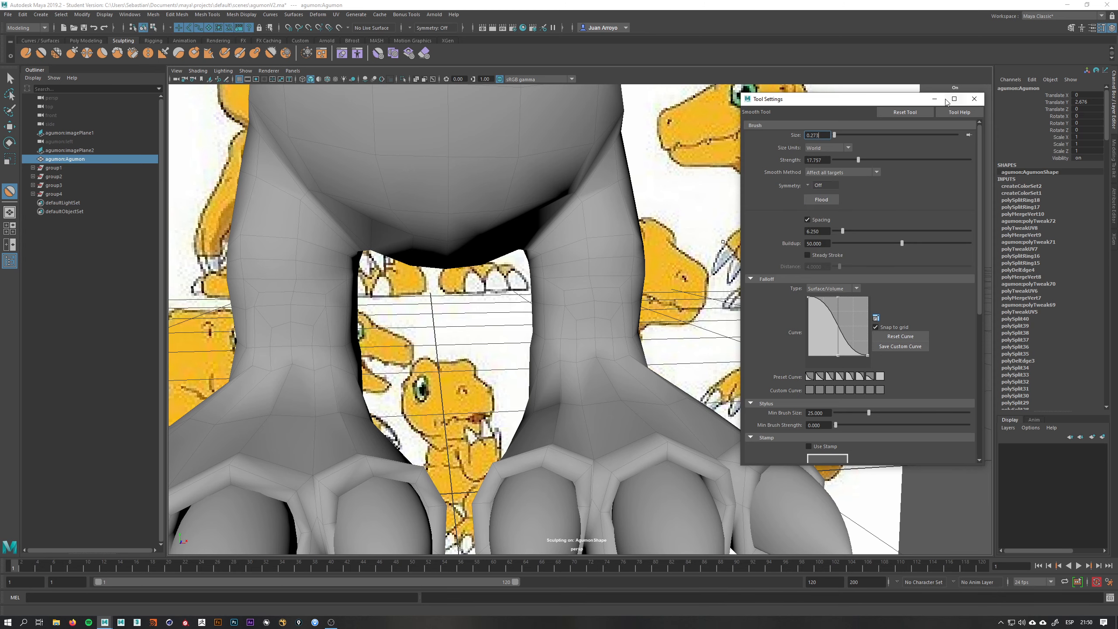
left_click(974, 99)
- Examine the legs, hips and full body from the front, back and side, and leave the Smooth tool
middle_click_drag(789, 169, 797, 240, "alt")
left_click_drag(647, 341, 579, 324, "alt")
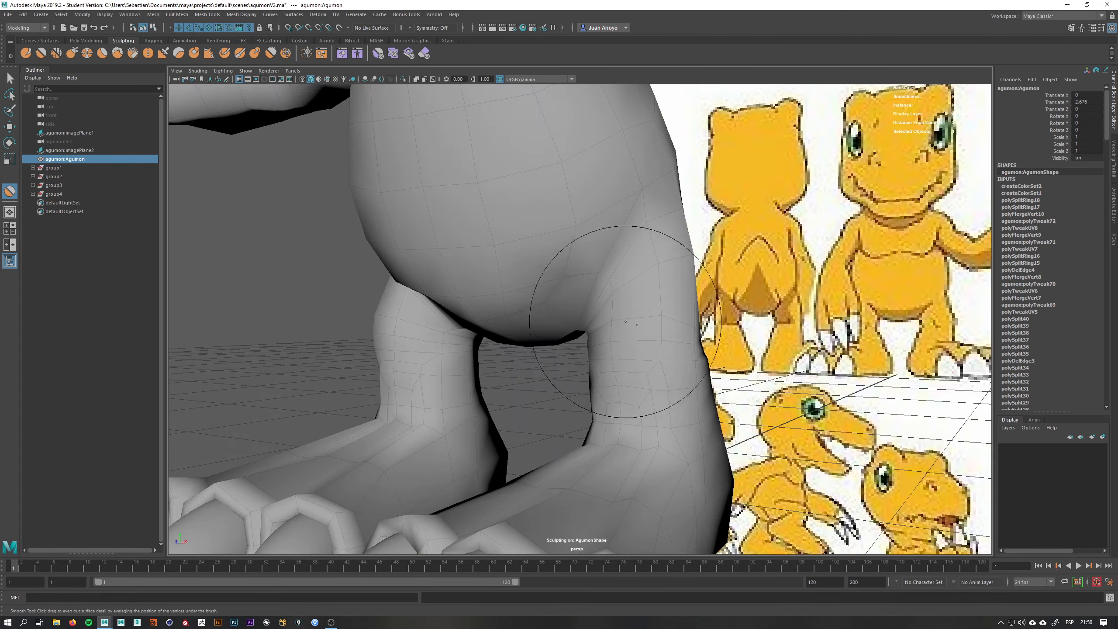
mouse_move(644, 424)
left_mouse_down("alt")
mouse_move(661, 437)
mouse_move(653, 404)
mouse_move(612, 350)
left_mouse_up("alt")
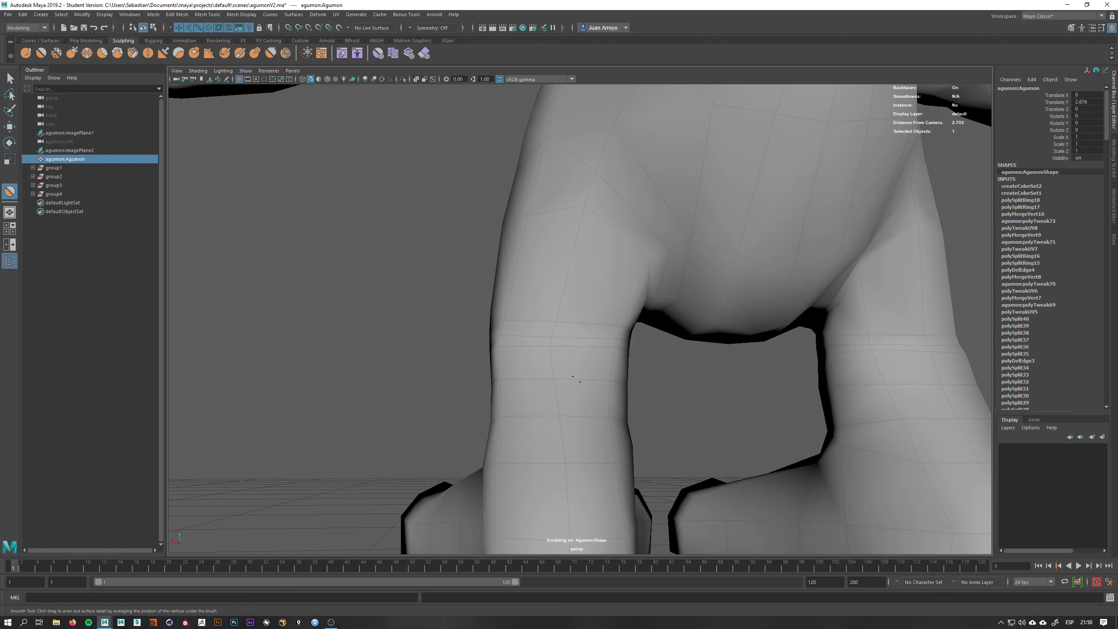
double_click(40, 54)
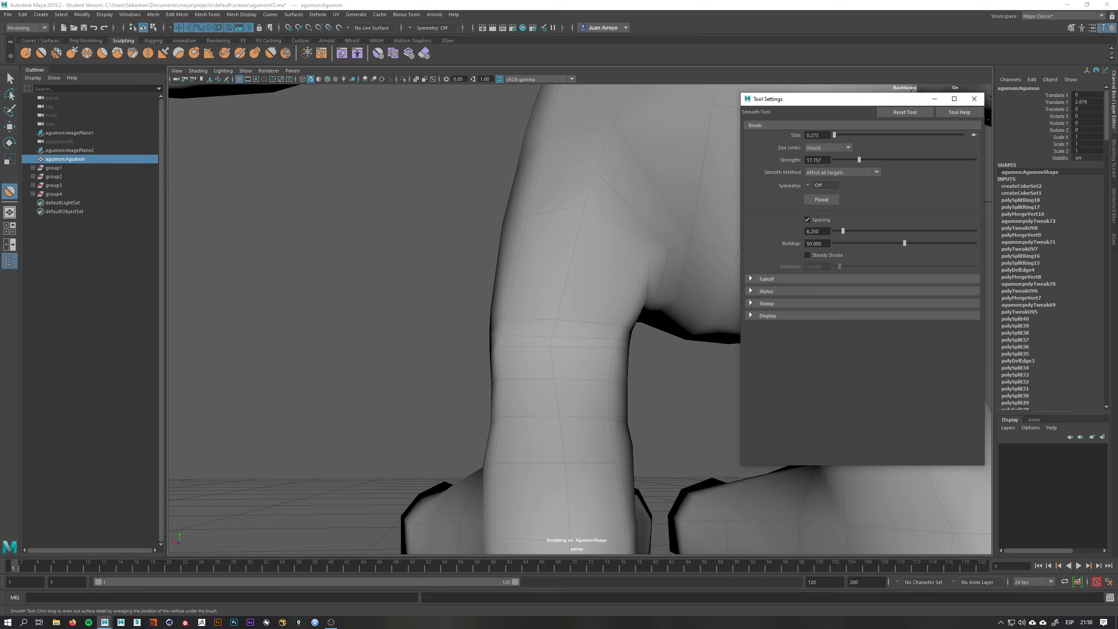
left_click(974, 98)
left_click_drag(572, 308, 335, 401, "alt")
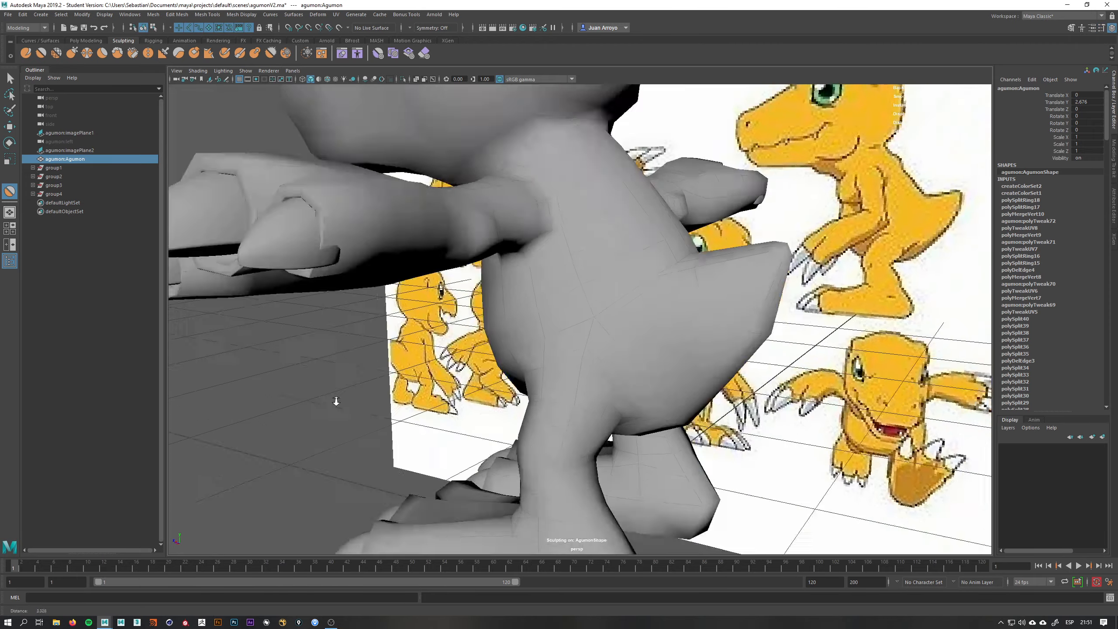
right_click_drag(336, 401, 431, 370, "alt")
left_click_drag(432, 370, 524, 337, "alt")
key("q")
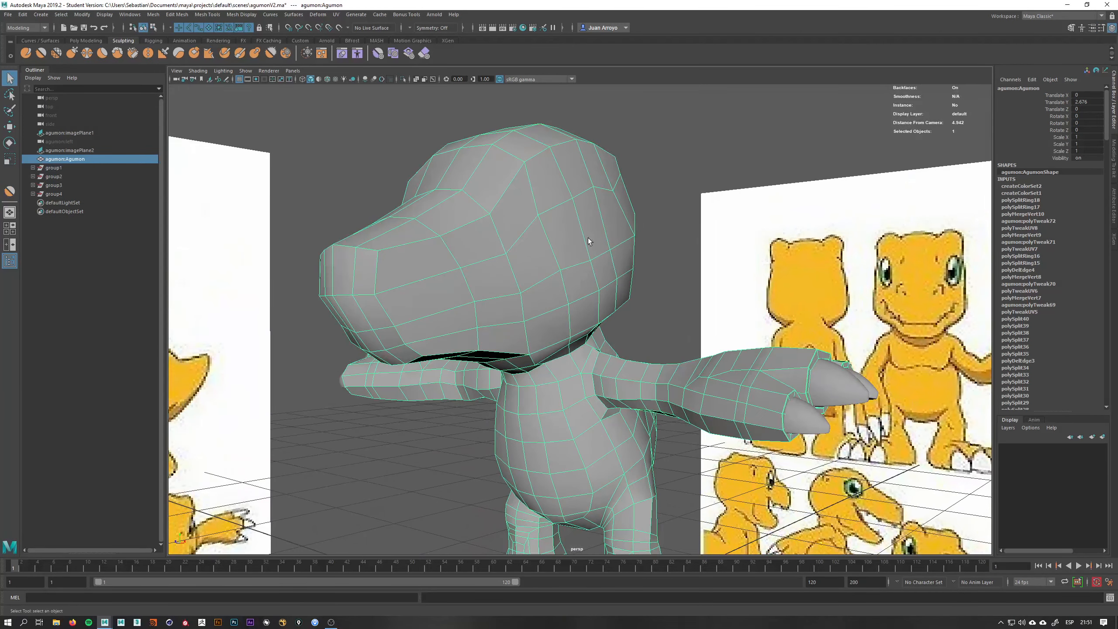
- Show the head in side view with X-Ray shading over the reference image
key("space")
left_click_drag(524, 238, 568, 240)
middle_click_drag(487, 220, 520, 280, "alt")
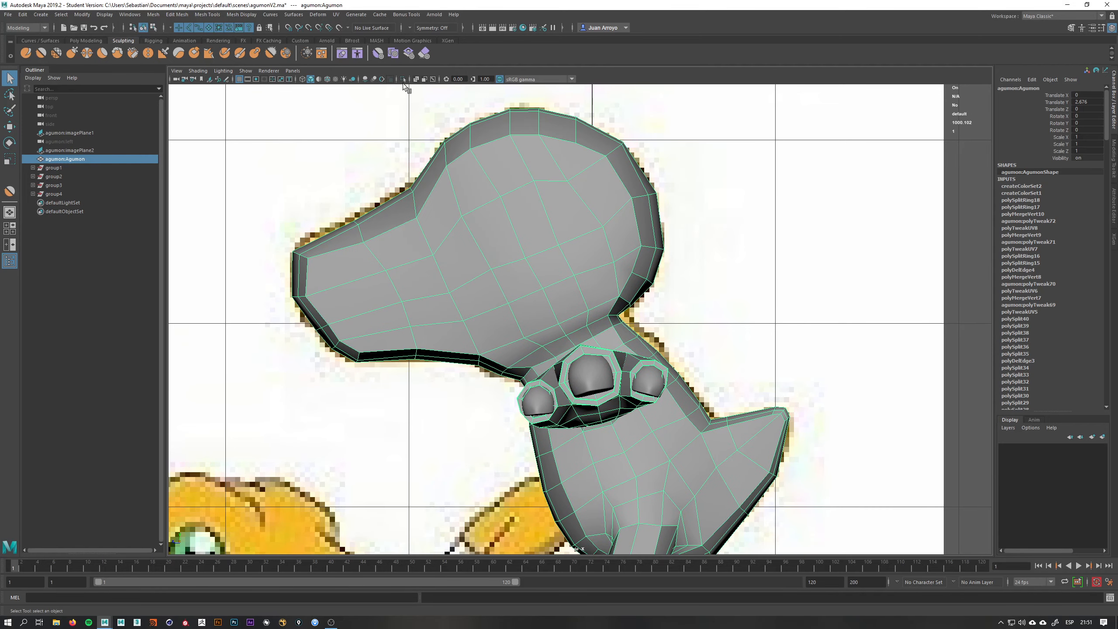
left_click(416, 78)
scroll(424, 226, "up", 5)
middle_click_drag(418, 223, 615, 283, "alt")
- Switch the mesh to vertex mode and move the vertex at the mouth corner onto the reference's mouth line
right_click_drag(615, 285, 572, 285)
left_click(634, 302)
key("w")
left_click_drag(634, 303, 644, 296)
scroll(624, 277, "up", 2)
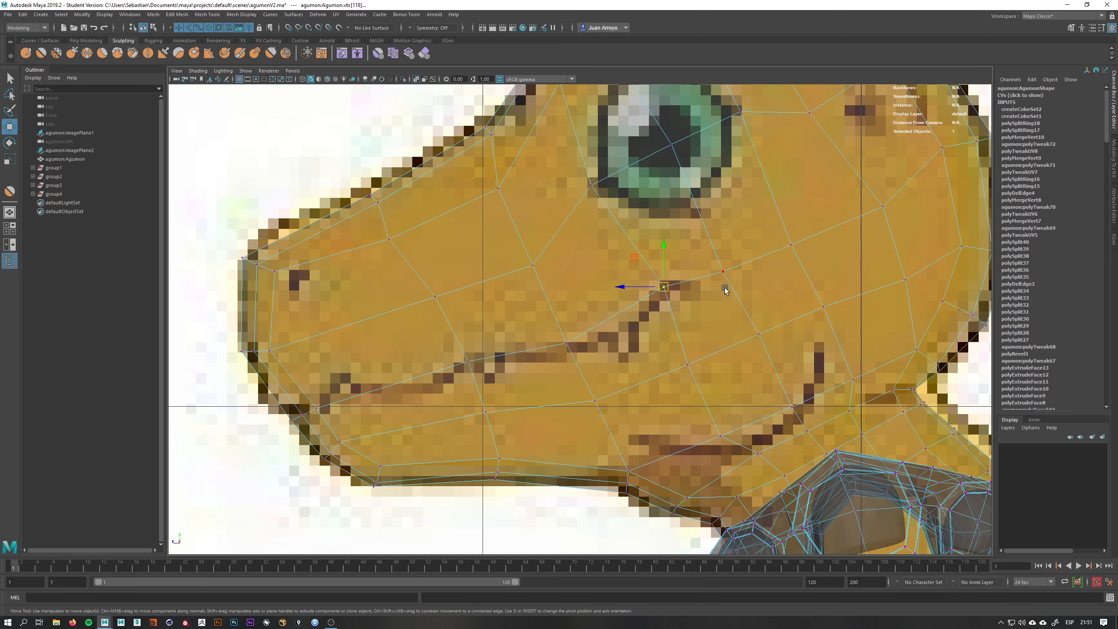
- Select the vertices just behind the mouth corner and shift them slightly toward the back of the head
middle_click_drag(725, 289, 683, 275, "alt")
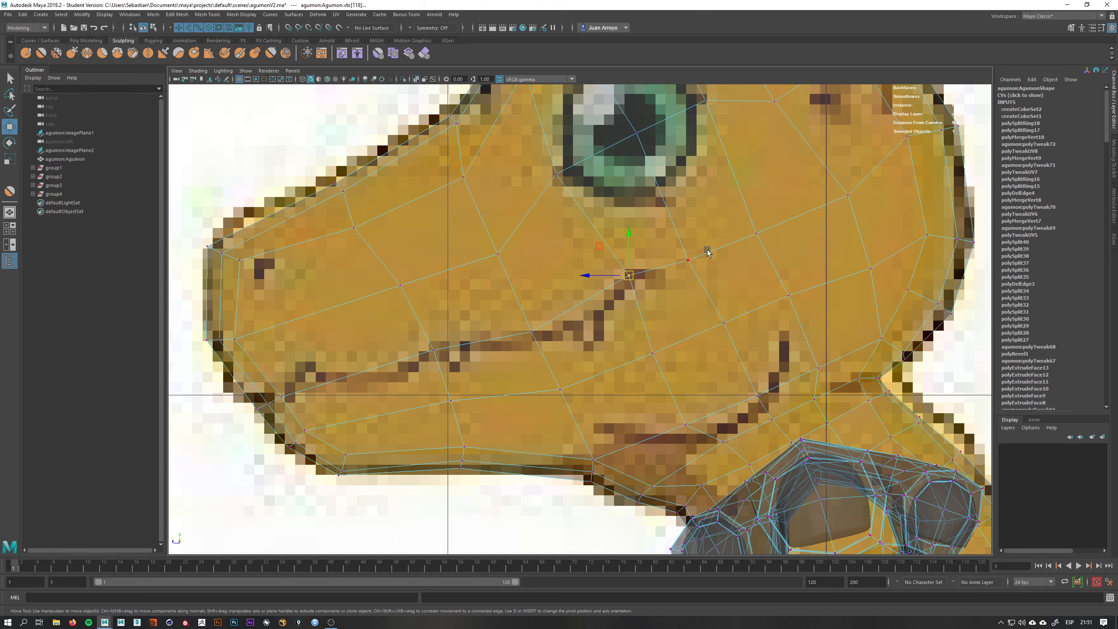
mouse_move(705, 250)
left_mouse_down()
mouse_move(679, 268)
mouse_move(704, 251)
left_mouse_up()
scroll(633, 199, "down", 5)
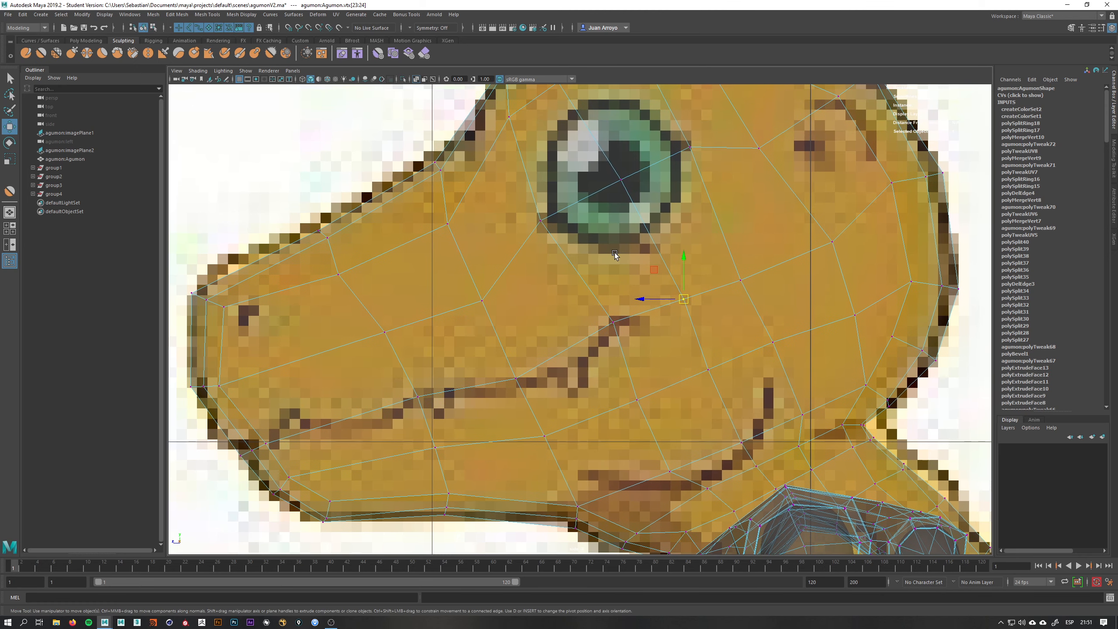
scroll(664, 165, "up", 5)
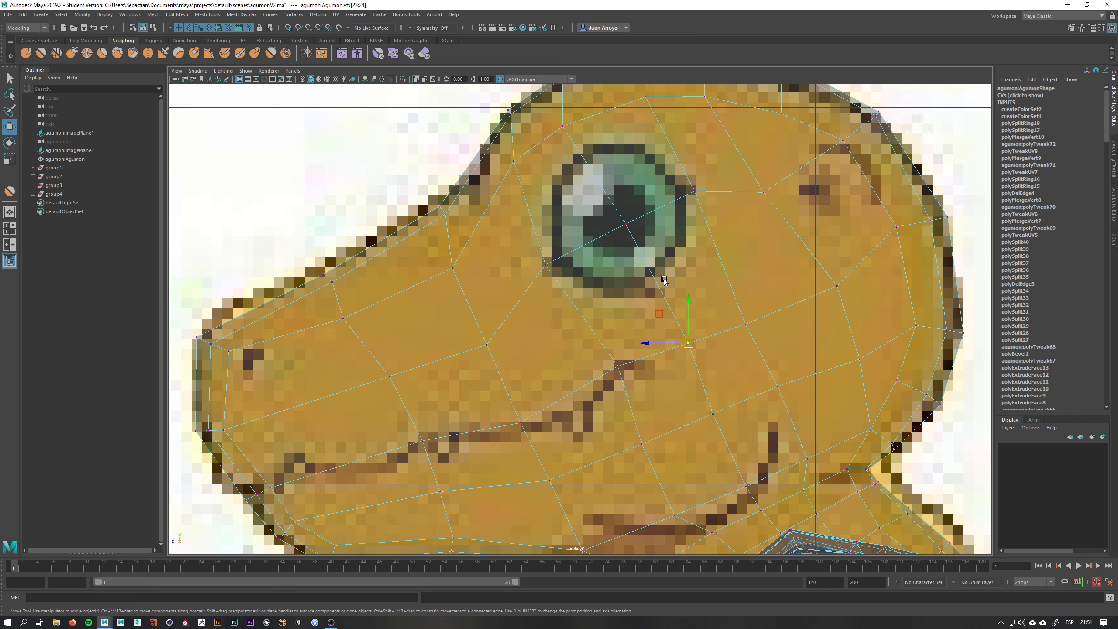
- Move the vertices at the front and underside of the lower jaw forward onto the reference's chin outline
middle_click_drag(627, 301, 619, 242, "alt")
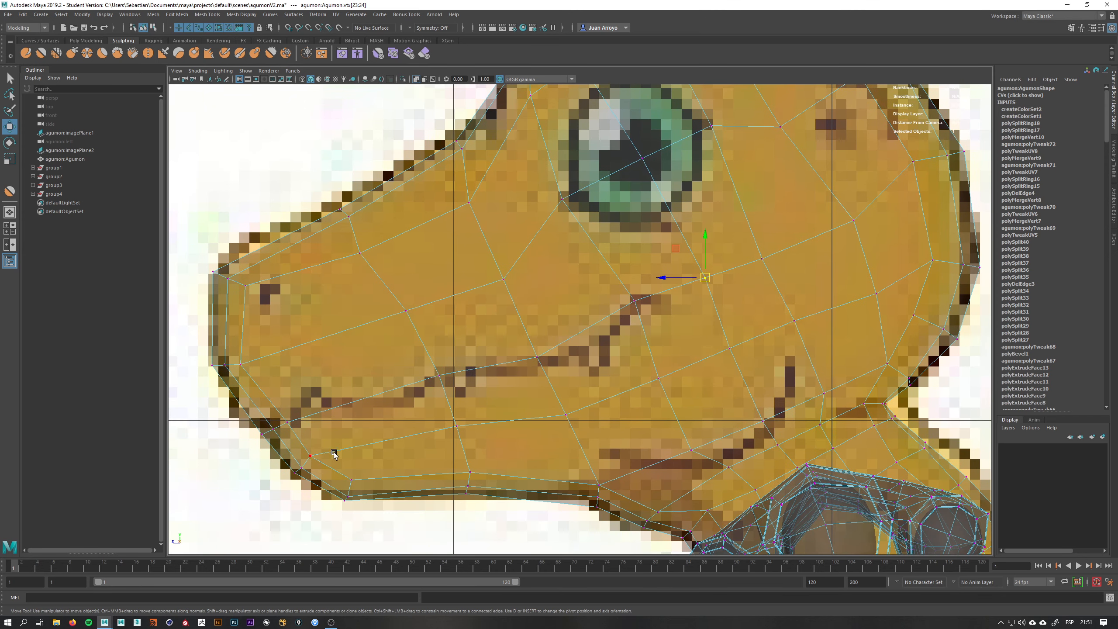
left_click_drag(339, 440, 286, 474)
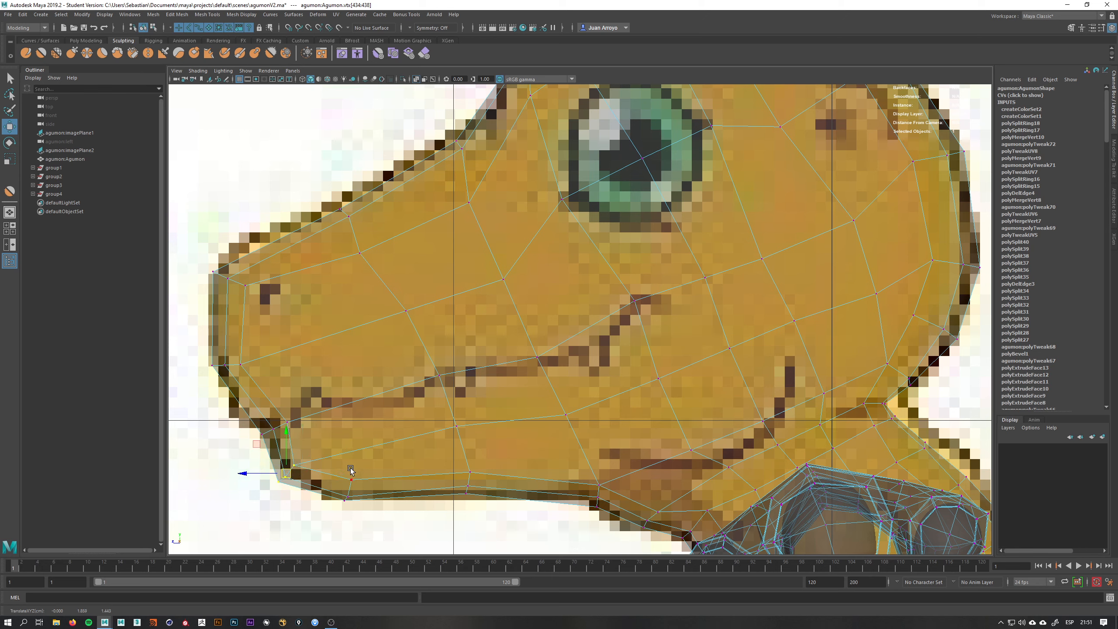
left_click_drag(362, 472, 335, 510)
left_click_drag(348, 490, 329, 492)
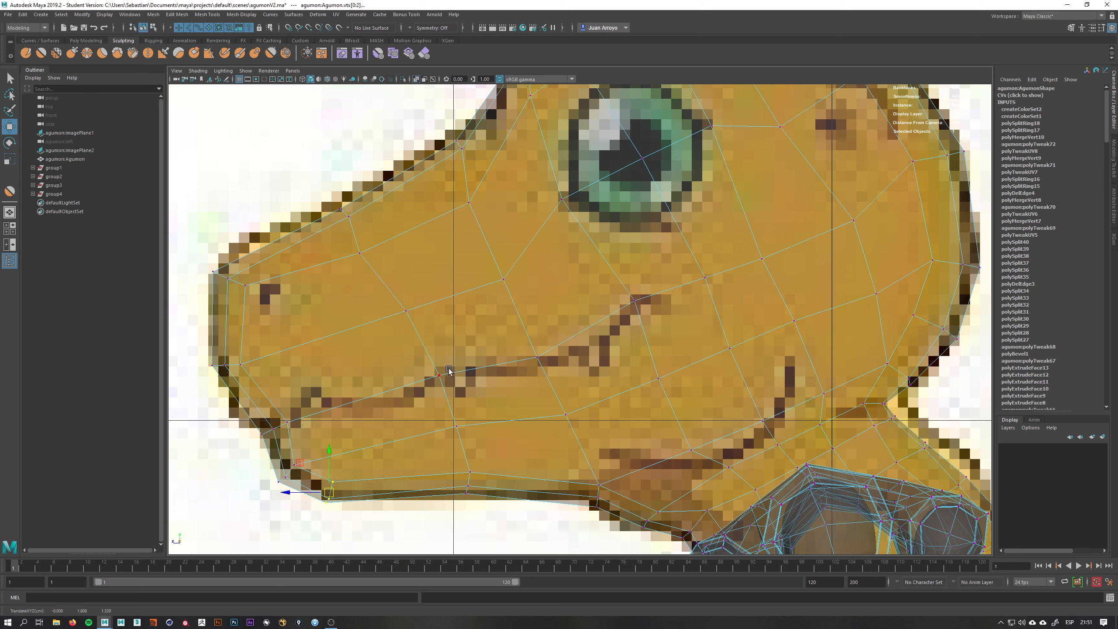
- Nudge the mouth-corner vertex slightly toward the back of the head and check the edges between eye and mouth
left_click(646, 300)
right_click_drag(585, 334, 582, 310)
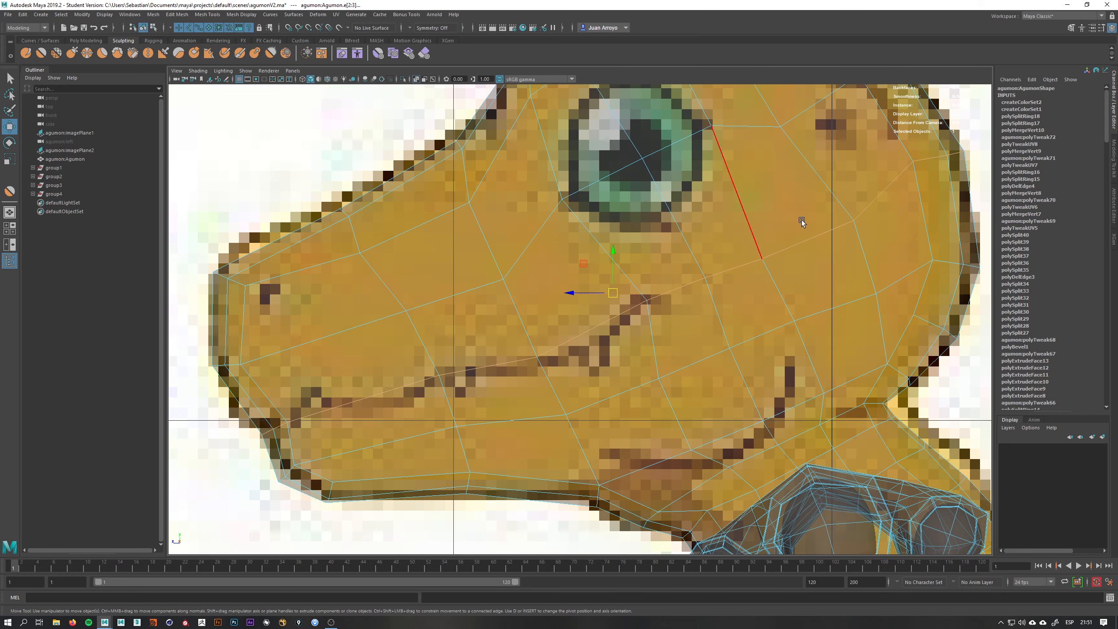
middle_click_drag(900, 177, 833, 248, "alt")
double_click(594, 262)
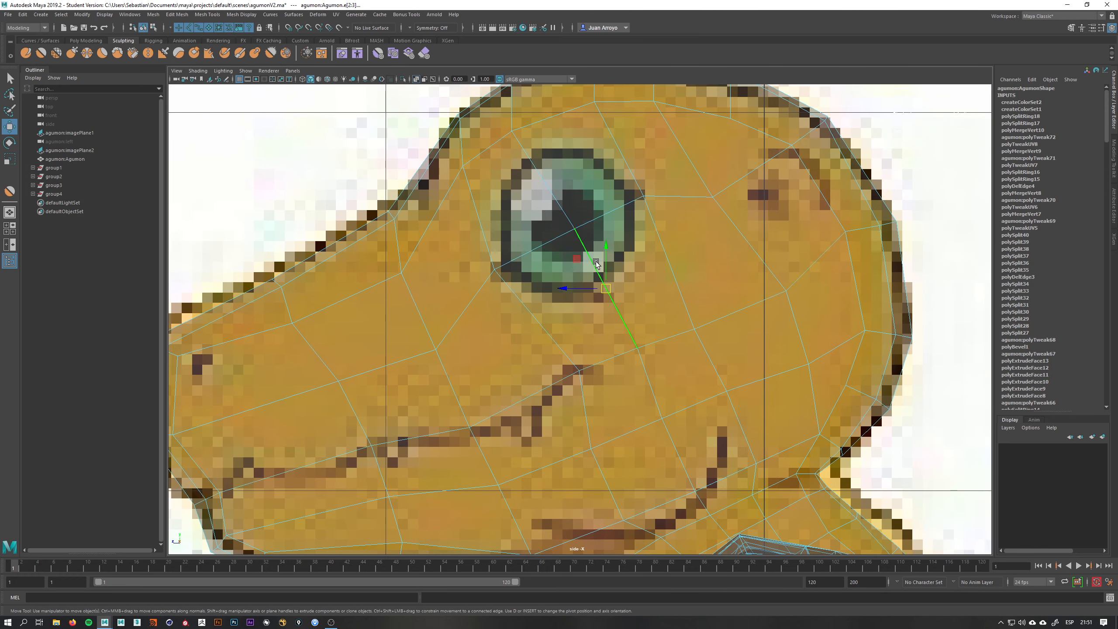
double_click(585, 226)
right_click_drag(467, 274, 462, 245)
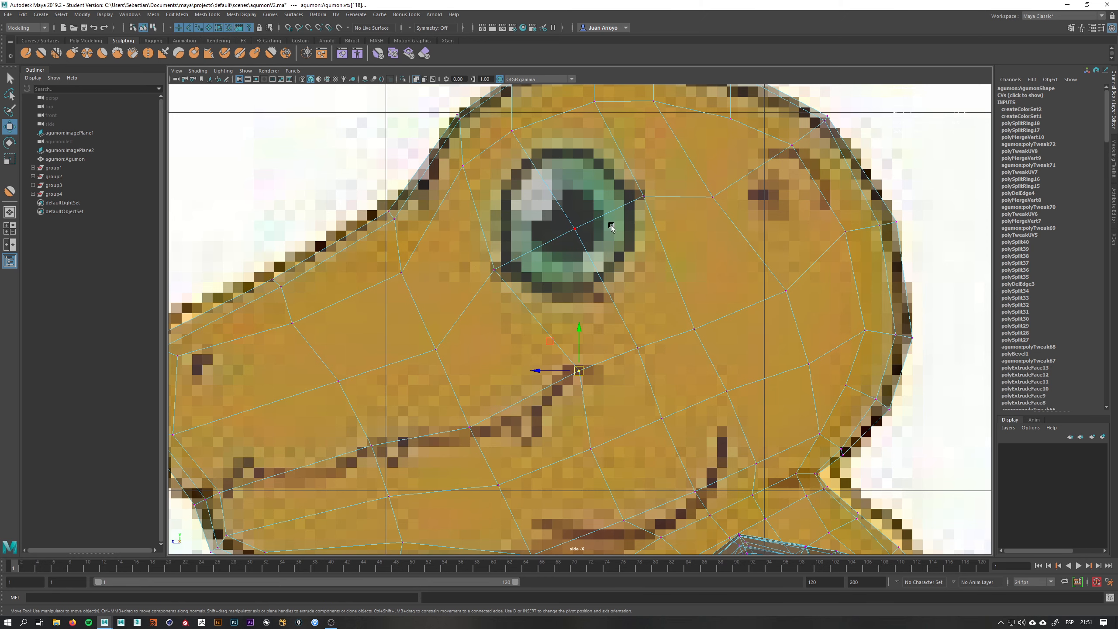
middle_click_drag(688, 213, 694, 214, "alt")
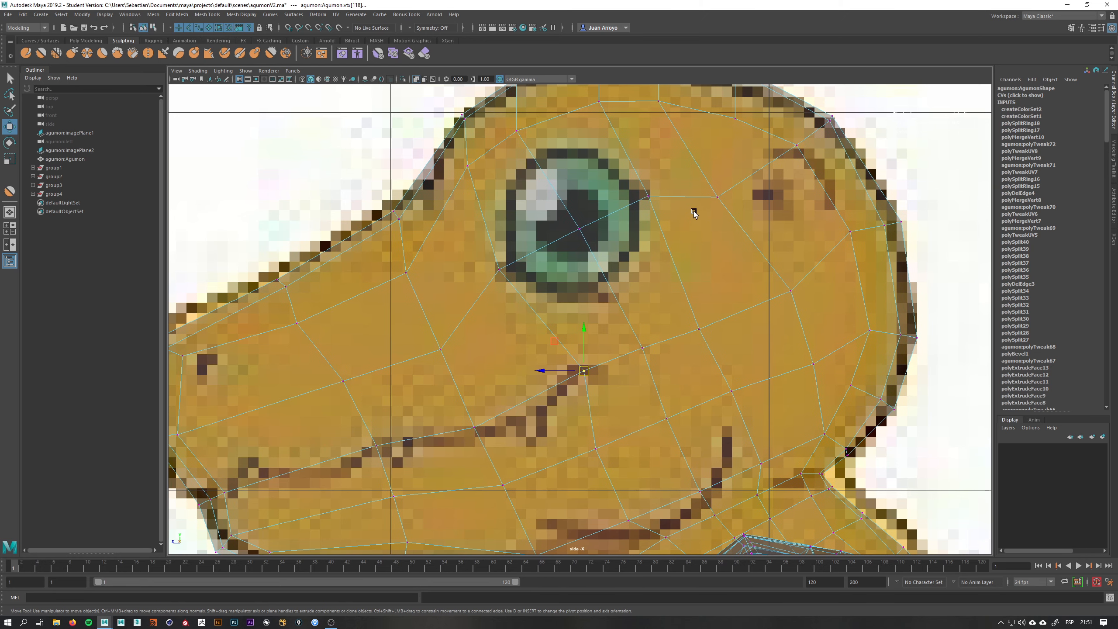
scroll(648, 208, "down", 5)
scroll(514, 367, "up", 5)
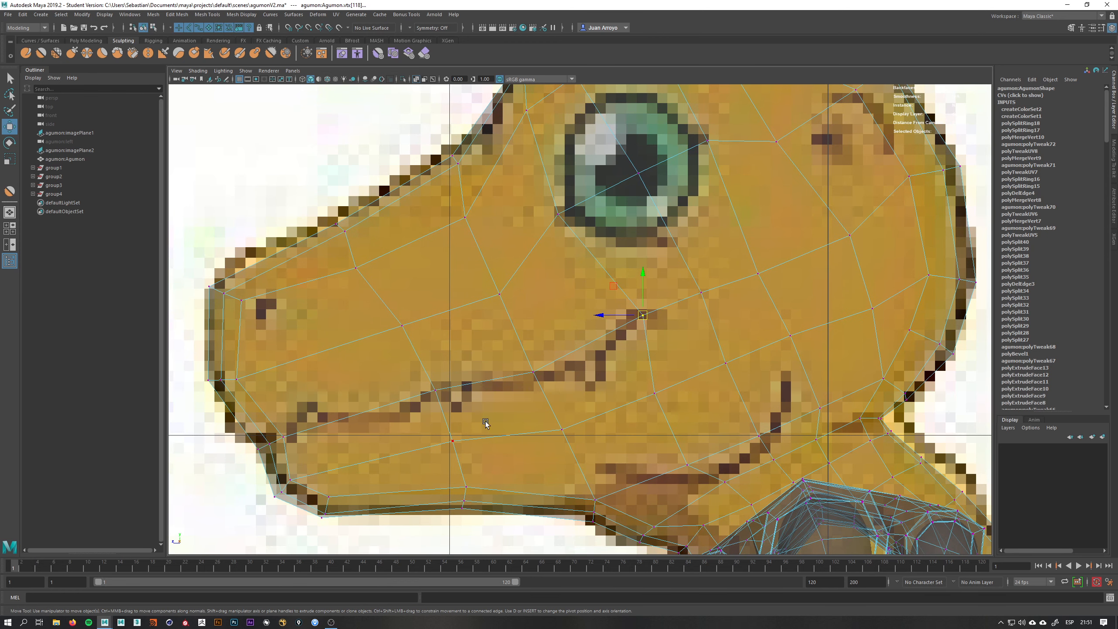
- Insert one edge loop just above and one just below the mouth line with the Insert Edge Loop tool
right_click_drag(510, 359, 523, 326)
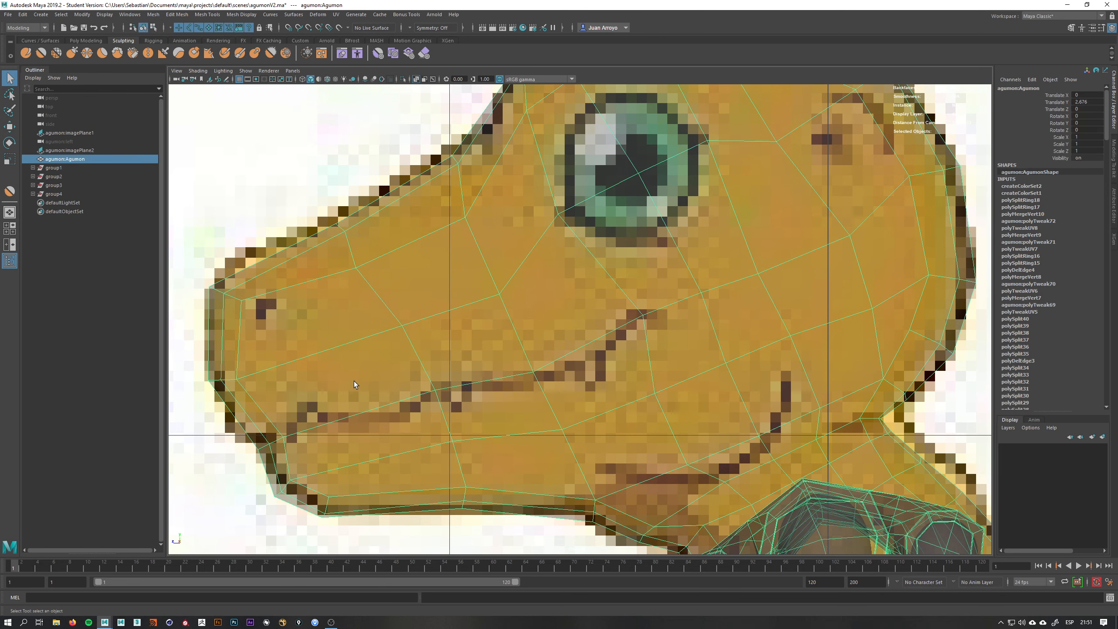
right_click(354, 381, "shift")
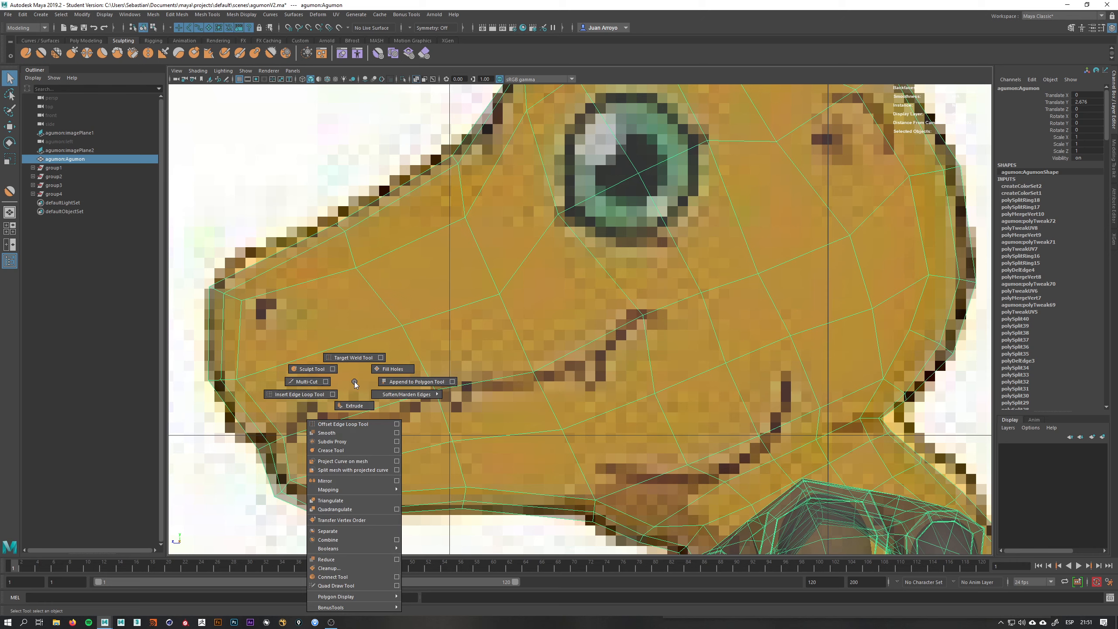
left_click(299, 395)
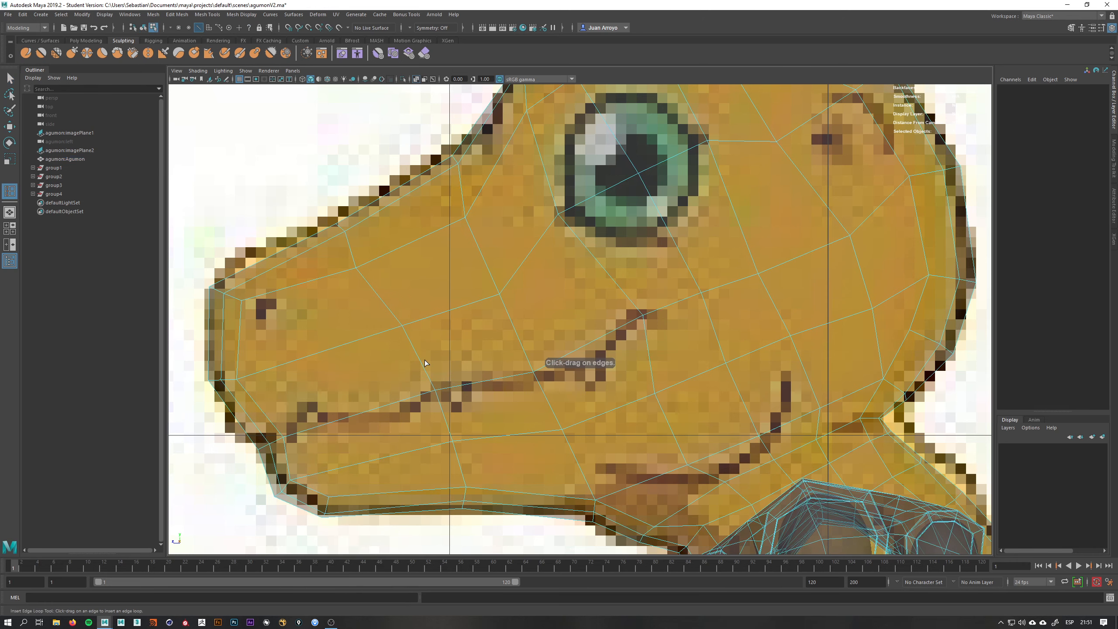
left_click_drag(419, 368, 423, 365)
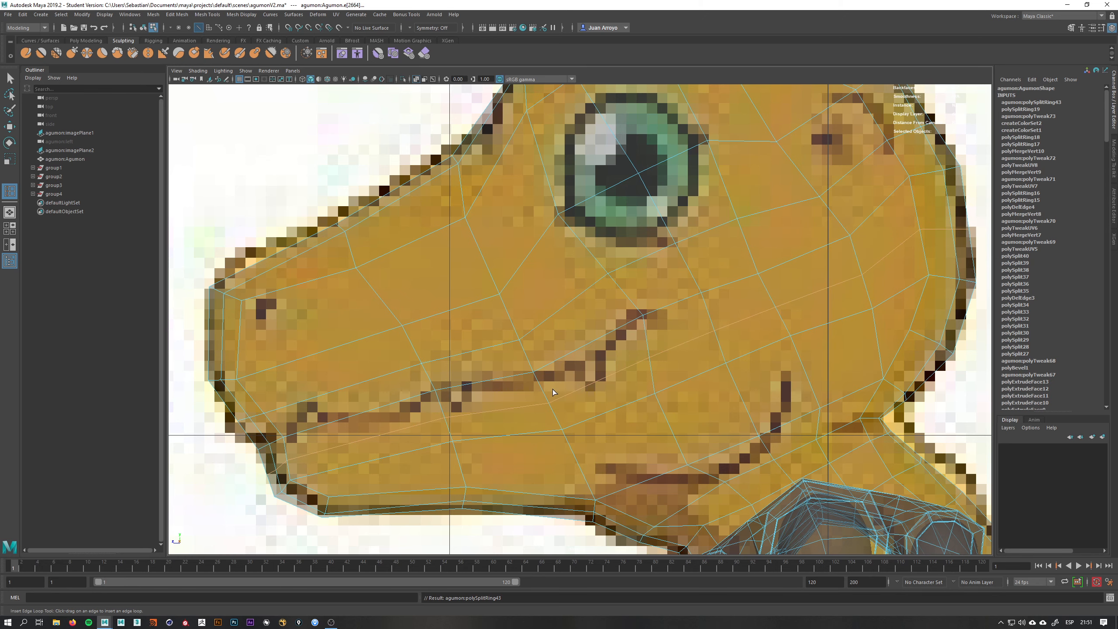
key("q")
- Turn off X-Ray shading and delete the new loops' edges running from behind the mouth corner across the back of the head
left_click(570, 356)
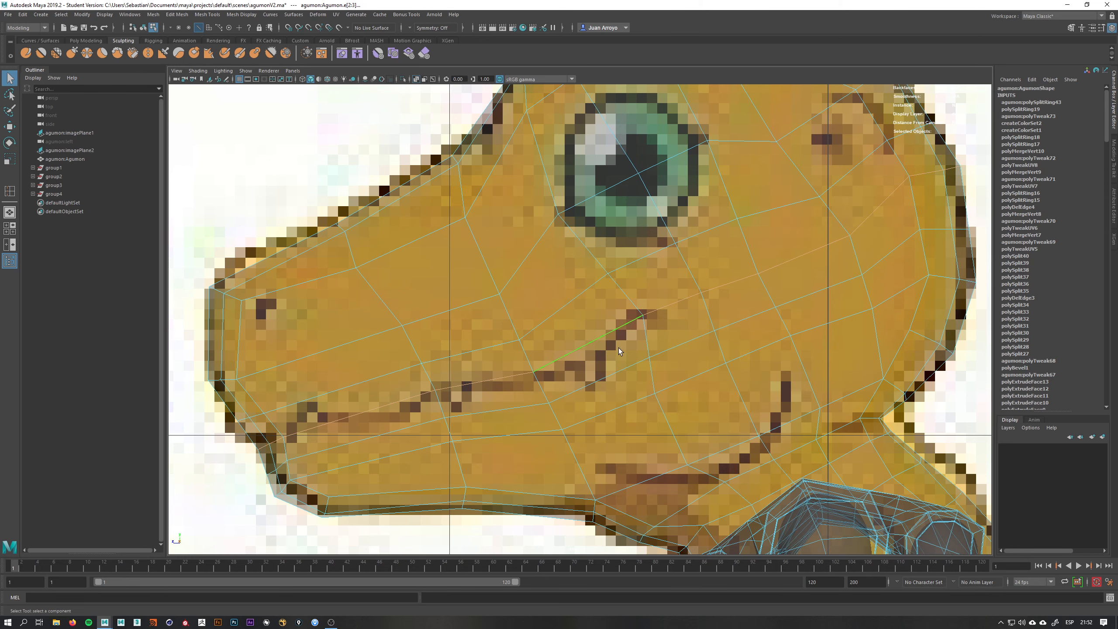
middle_click_drag(618, 348, 437, 382, "alt")
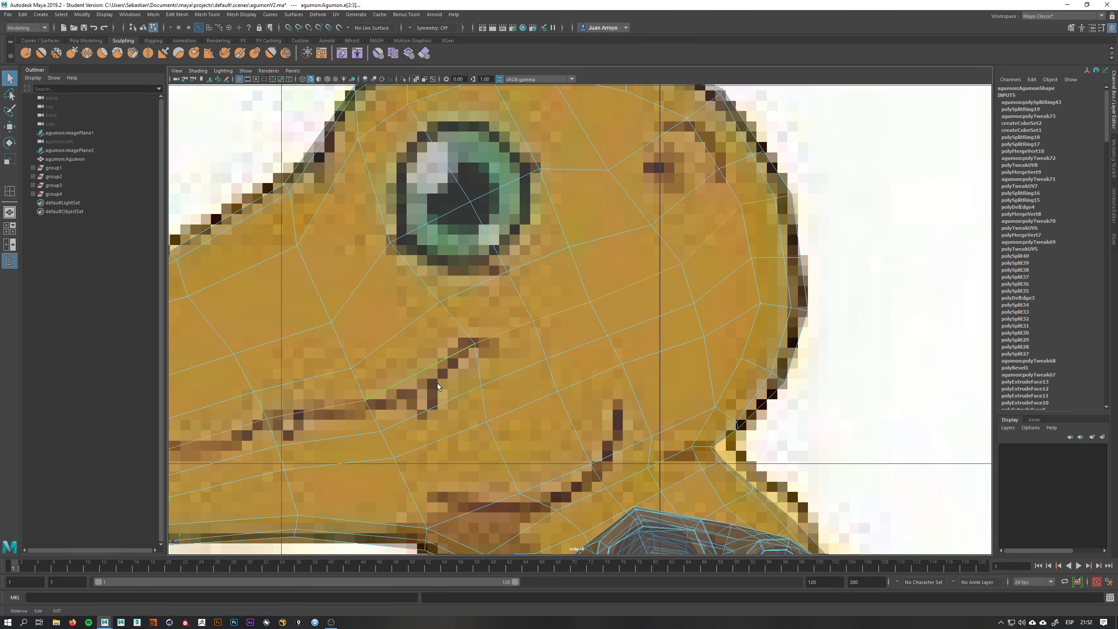
left_click(769, 259)
right_click_drag(695, 205, 622, 247, "alt")
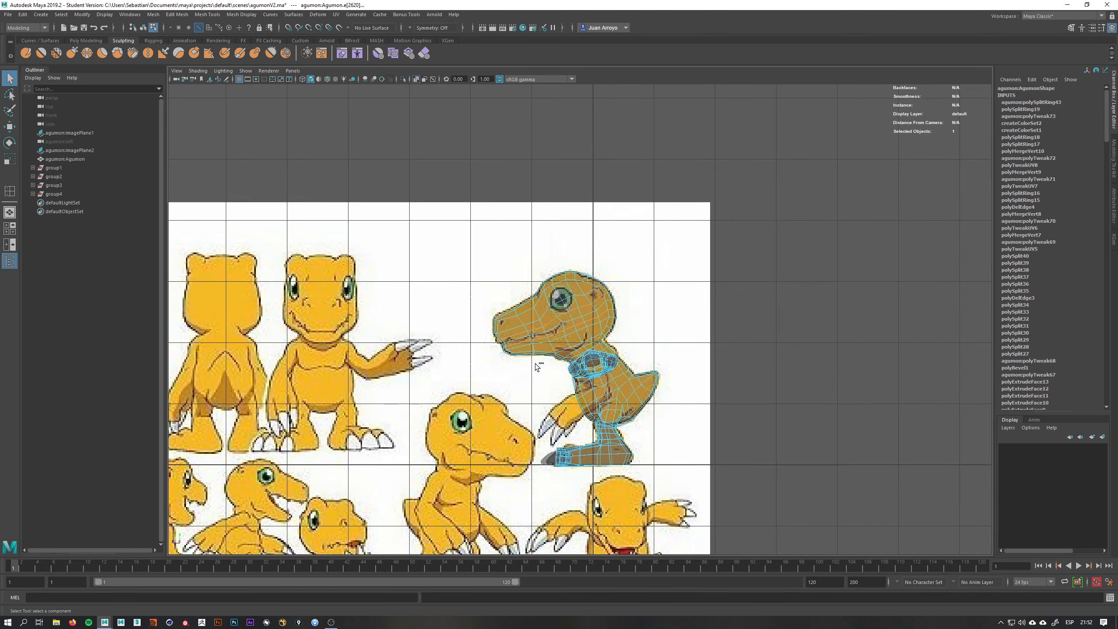
scroll(567, 351, "up", 10)
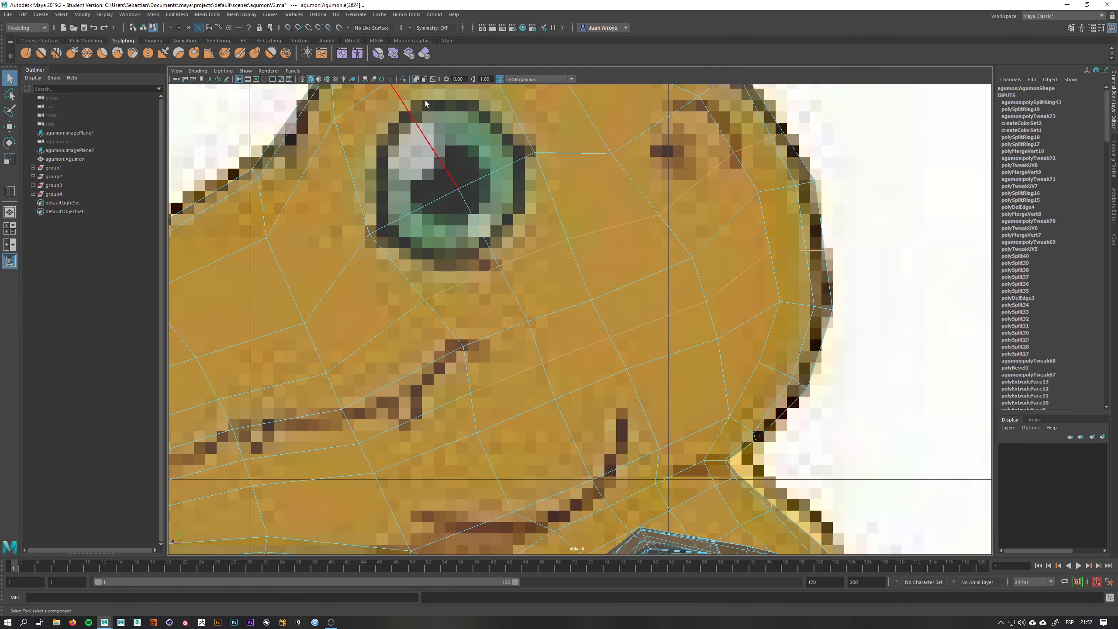
left_click(414, 79)
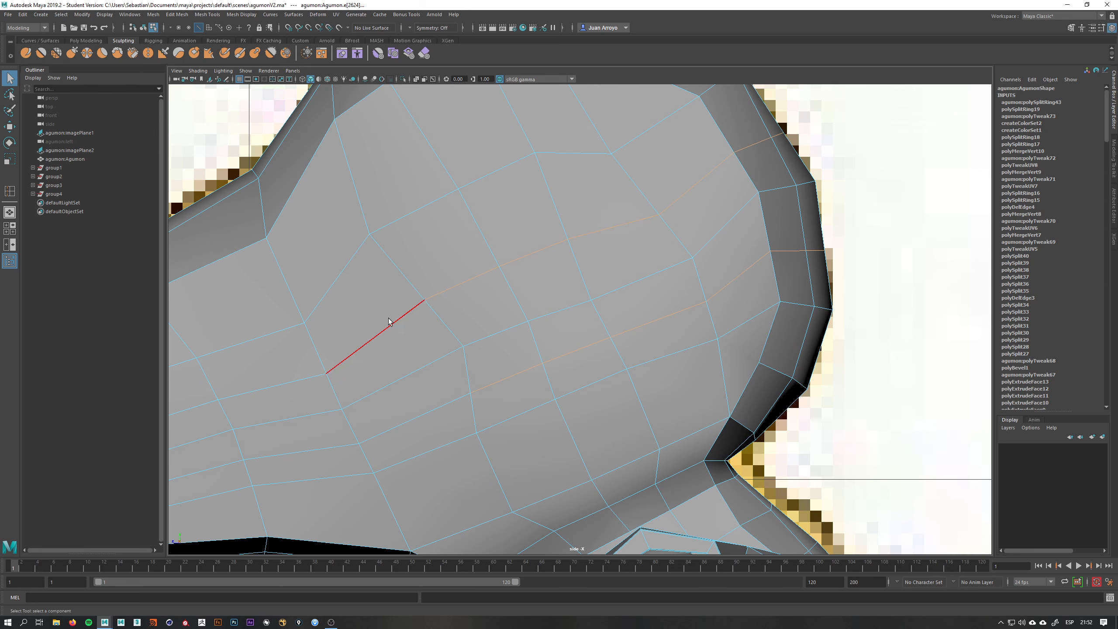
middle_click_drag(679, 223, 693, 215, "alt")
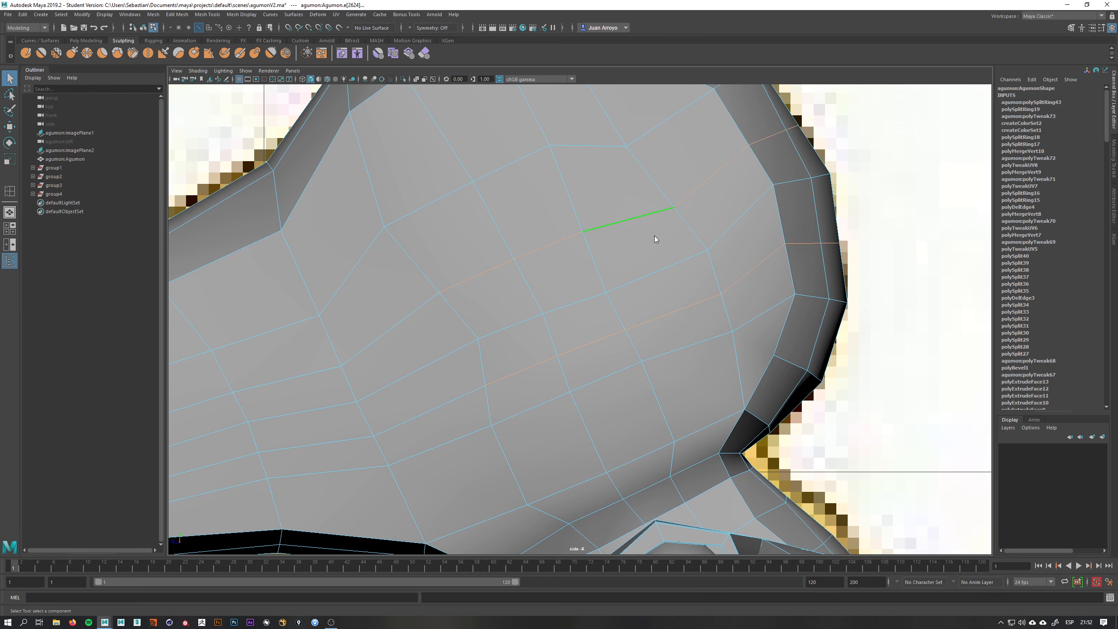
right_click_drag(655, 239, 617, 247, "shift")
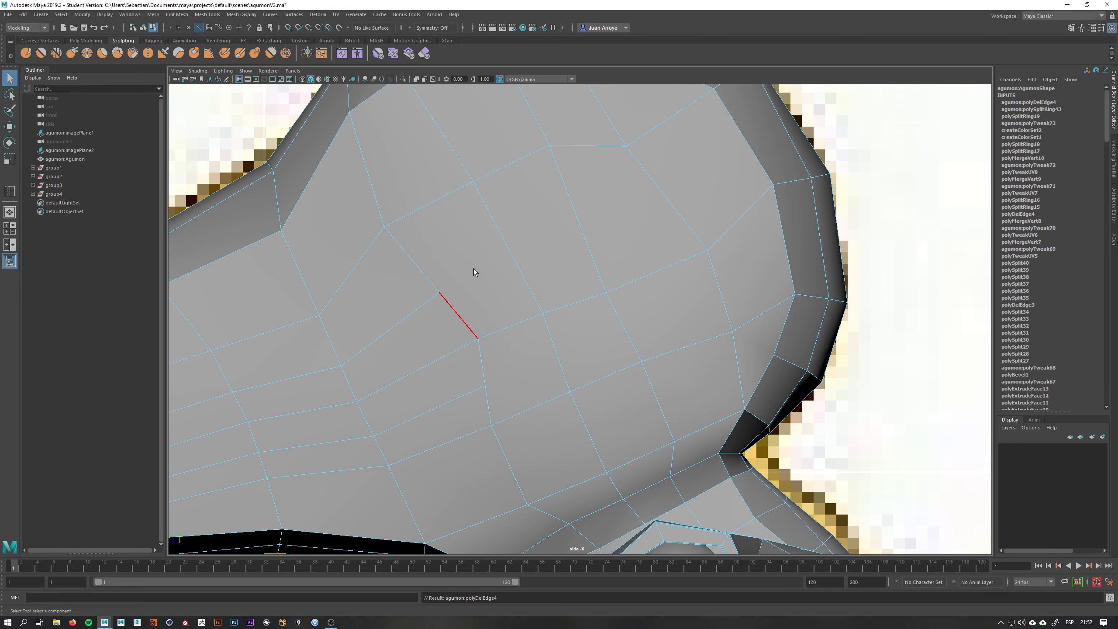
- Join the open ends of the two mouth loops with a Multi-Cut passing through the edge behind the mouth corner
middle_click_drag(525, 270, 576, 254, "alt")
right_click_drag(576, 254, 602, 235)
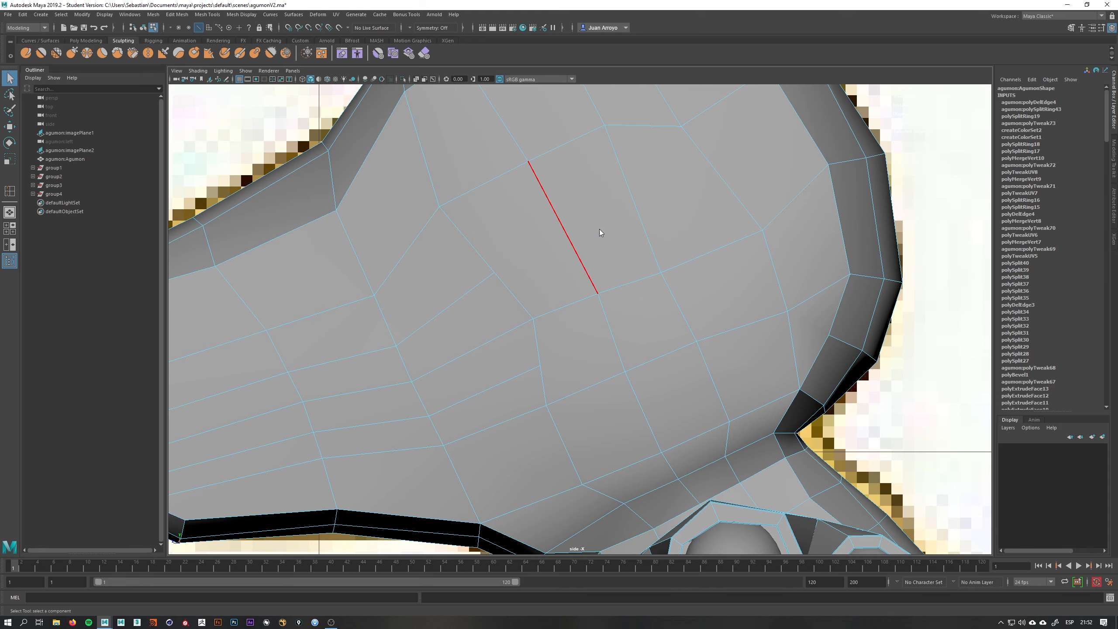
right_click(512, 280)
left_click(510, 271)
right_click_drag(526, 254, 481, 258, "shift")
left_click(495, 272)
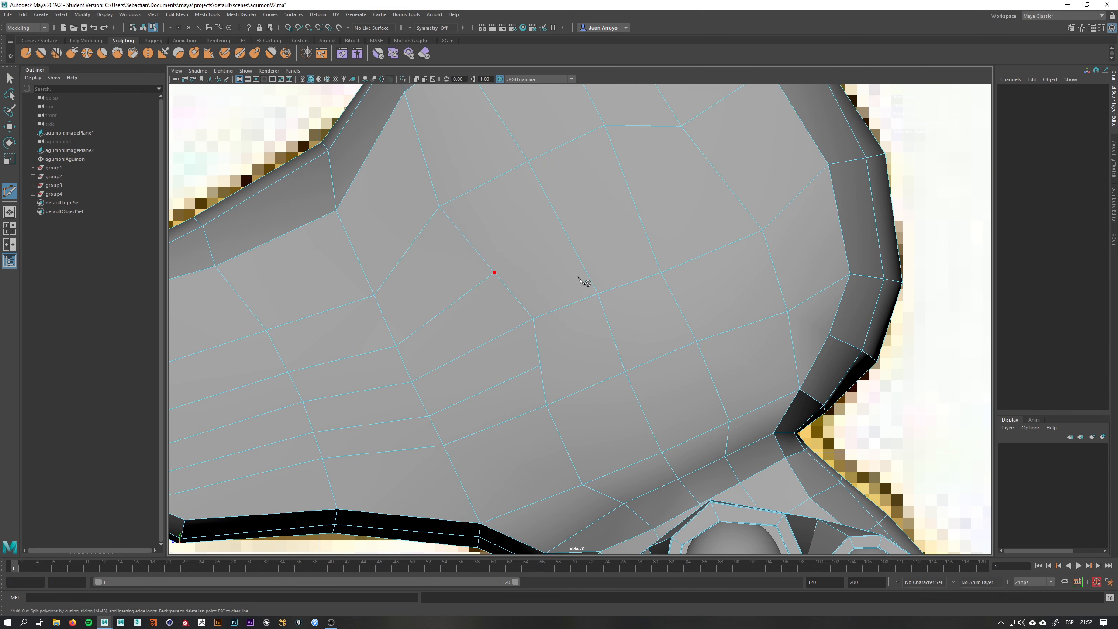
left_click(572, 304)
left_click(541, 366)
key("Return")
left_click(573, 304)
middle_click_drag(541, 350, 615, 308, "alt")
key("q")
- Select the edge loop around the mouth to check its flow at the corner, and return to object mode
right_click_drag(492, 272, 492, 250)
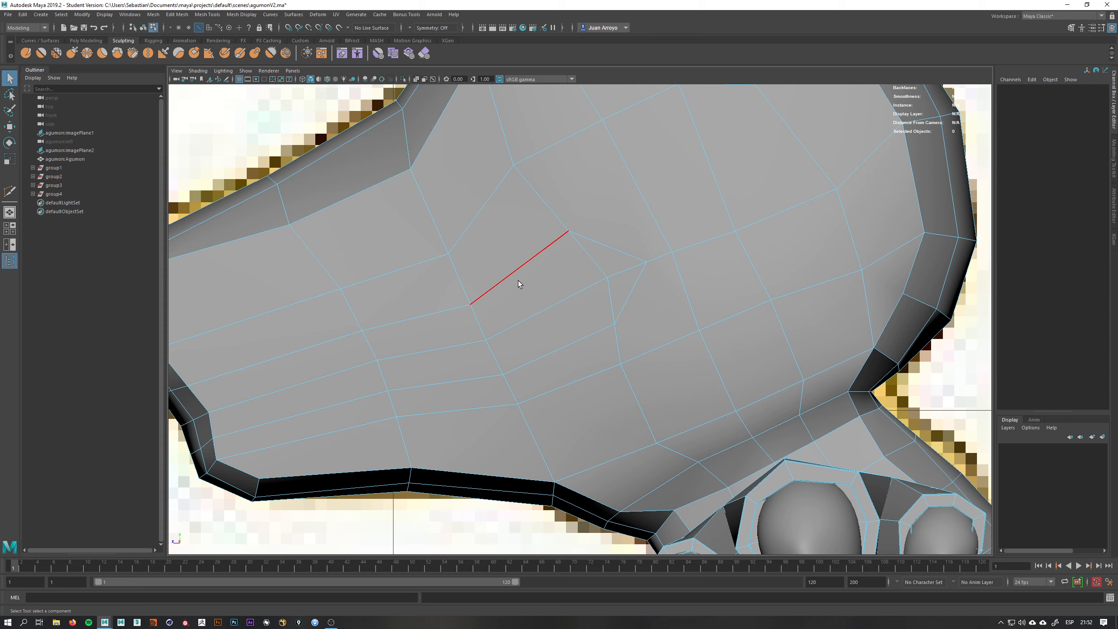
double_click(559, 270)
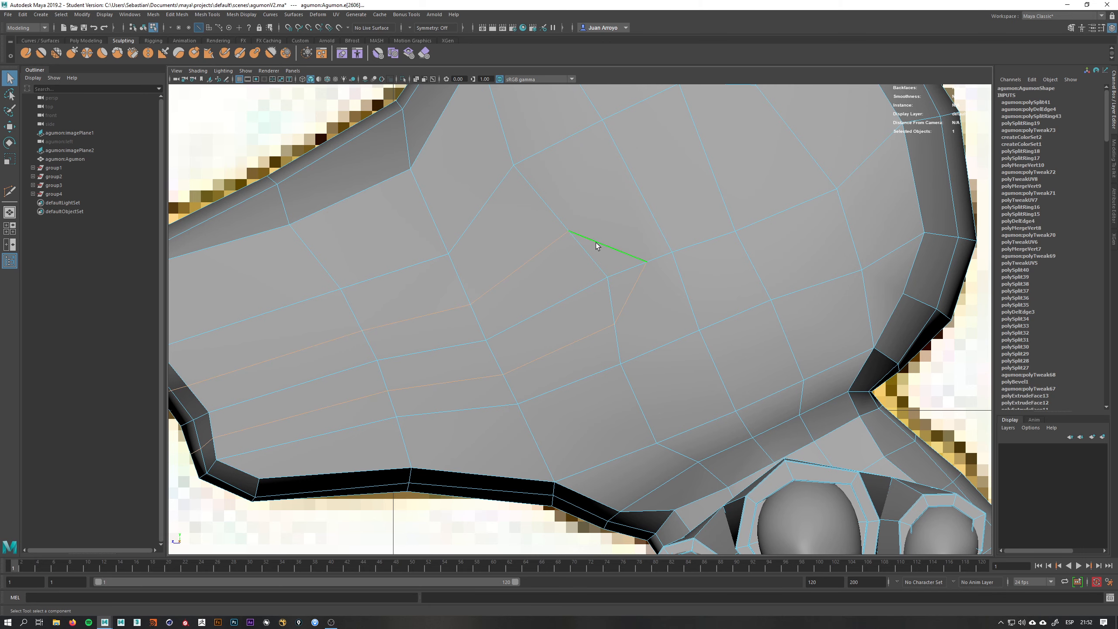
middle_click_drag(617, 248, 563, 239, "alt")
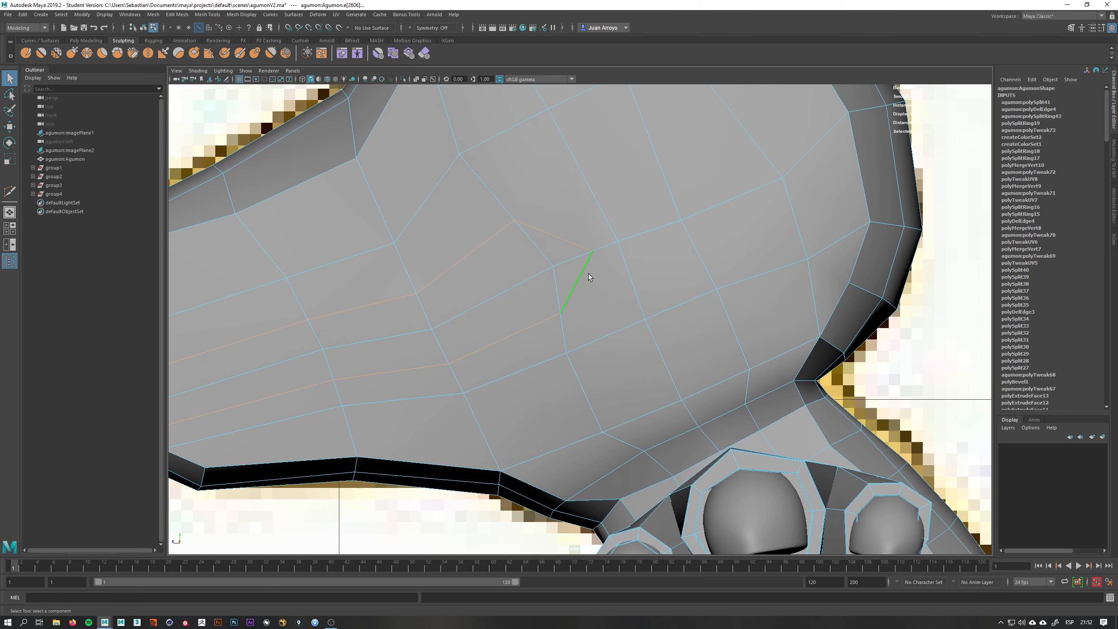
right_click_drag(580, 272, 615, 249)
middle_click_drag(615, 249, 561, 276, "alt")
scroll(559, 279, "up", 2)
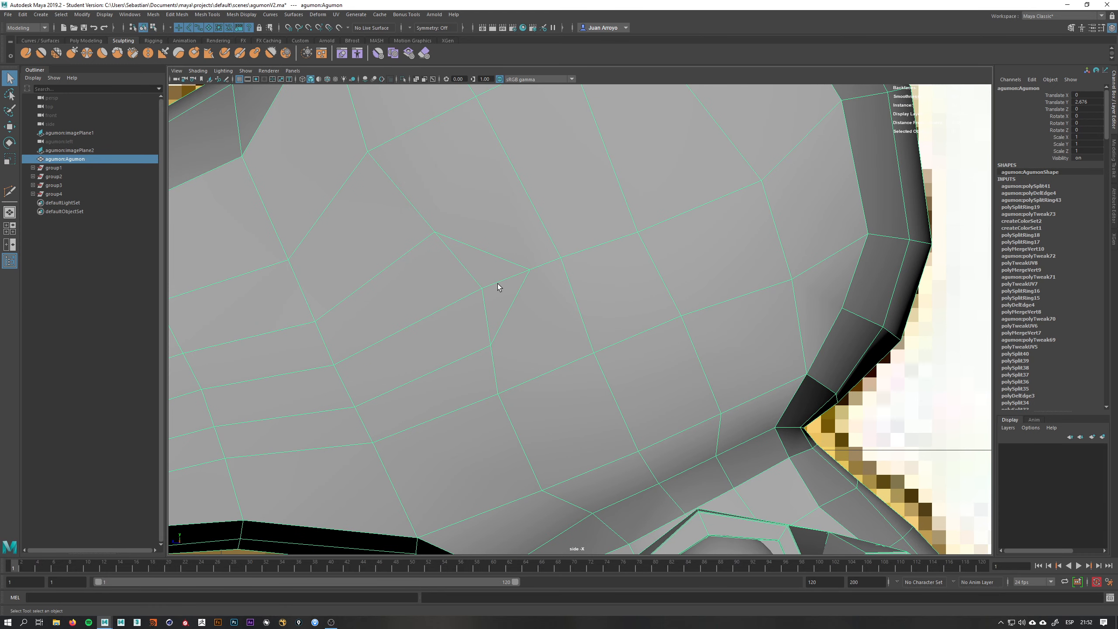
- Even out the mouth-corner edges by moving the vertex above the corner slightly back and the corner vertex slightly toward the snout
right_click_drag(449, 226, 454, 197)
left_click(453, 228)
key("w")
left_click_drag(453, 230, 448, 230)
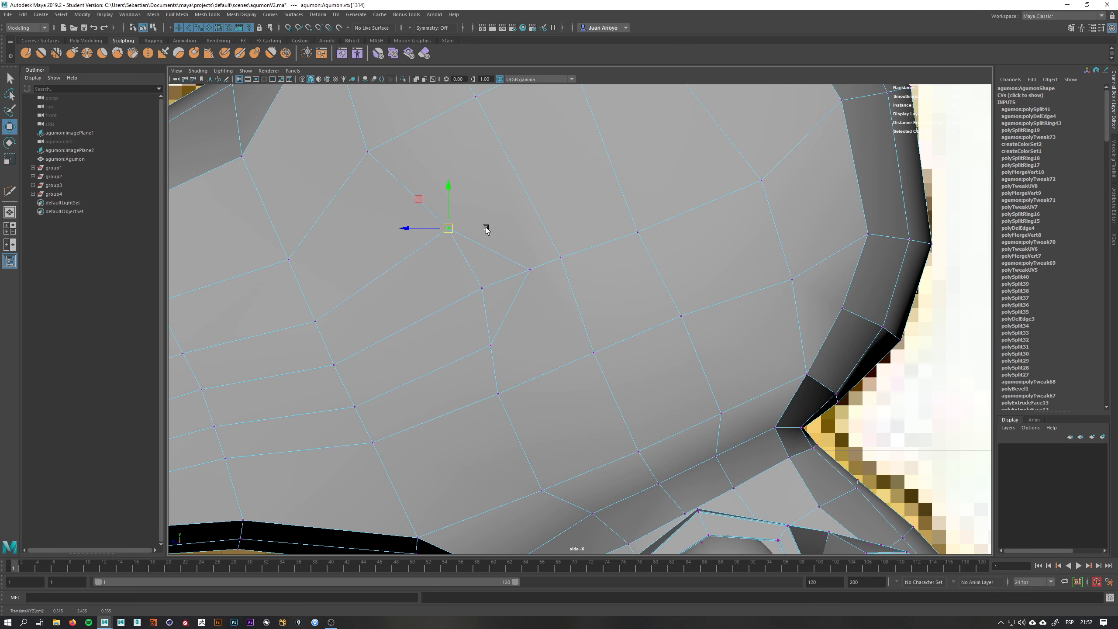
middle_click_drag(441, 271, 491, 253, "alt")
left_click(532, 272)
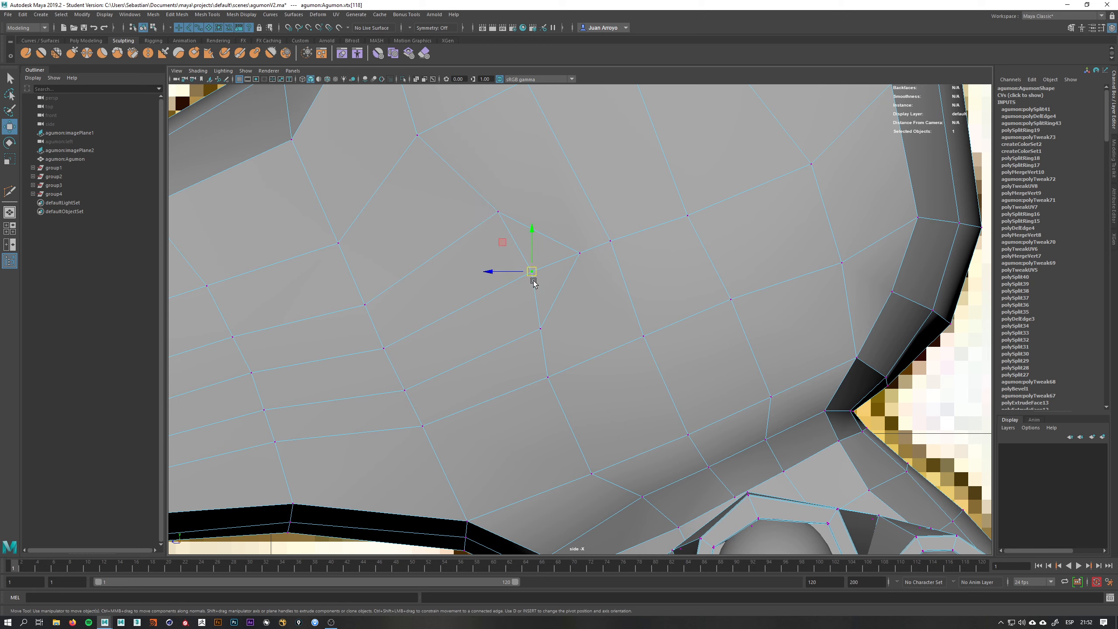
left_click_drag(532, 273, 516, 275)
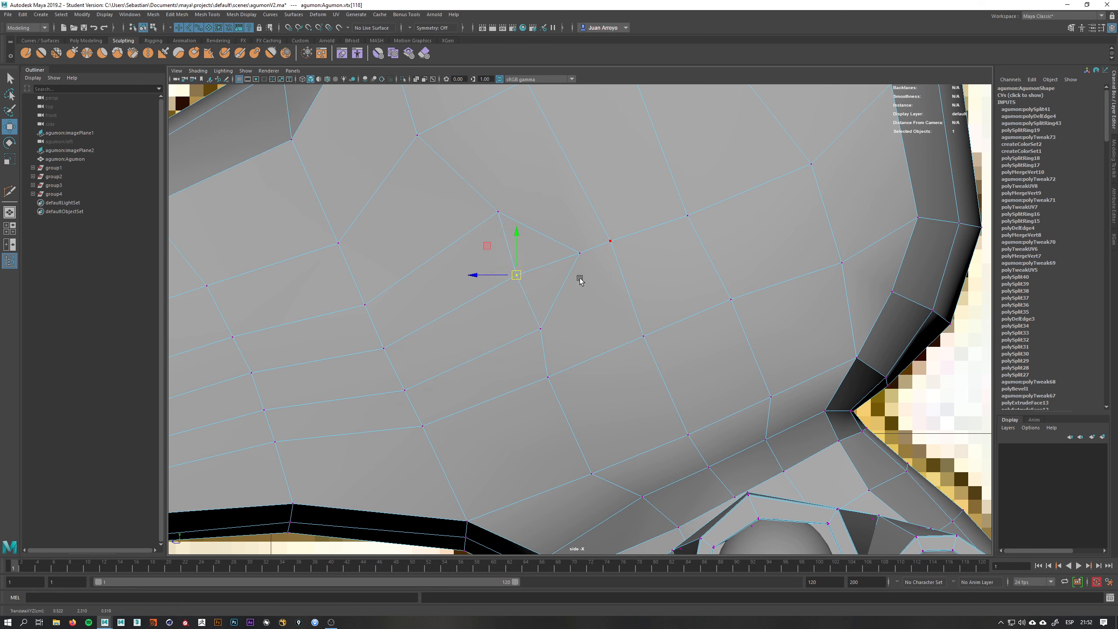
key("q")
- Turn X-Ray shading back on to show the head's side profile over the reference image
scroll(591, 275, "down", 5)
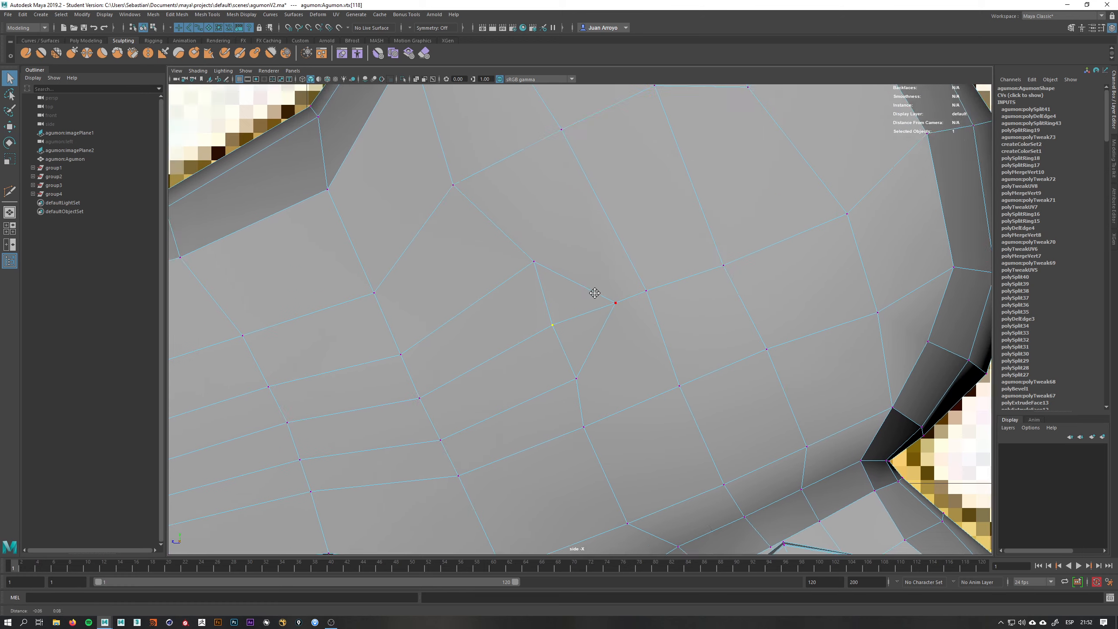
left_click(416, 79)
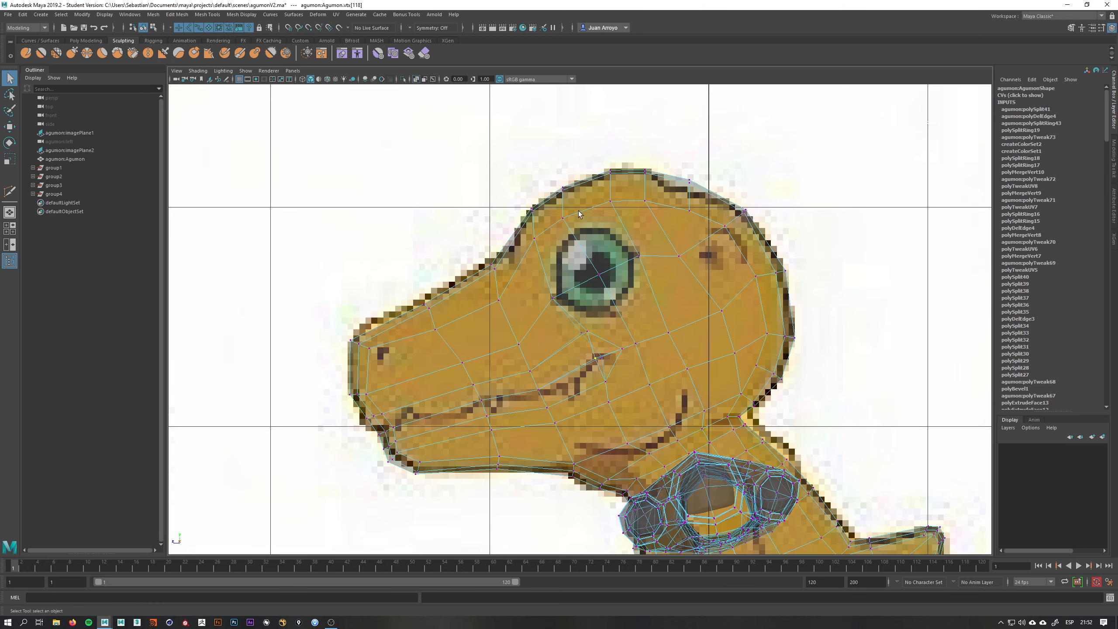
scroll(593, 374, "up", 4)
- Switch to the front view and delete all faces on the character's right half up to the centre line
key("space")
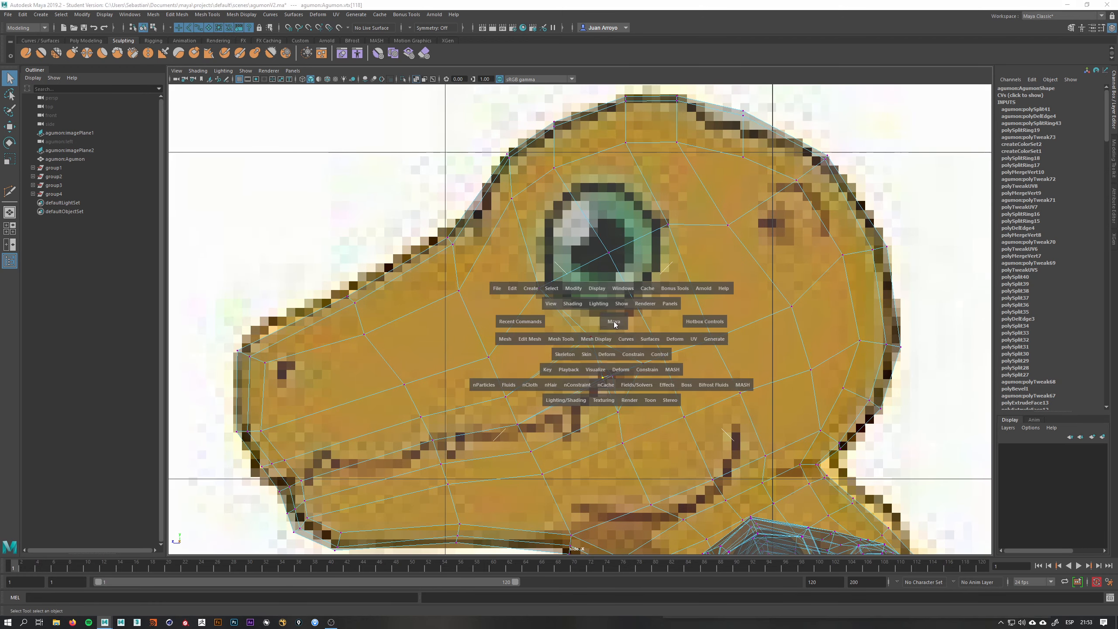
left_click_drag(610, 319, 608, 325)
right_click_drag(608, 325, 459, 325, "alt")
scroll(500, 296, "up", 5)
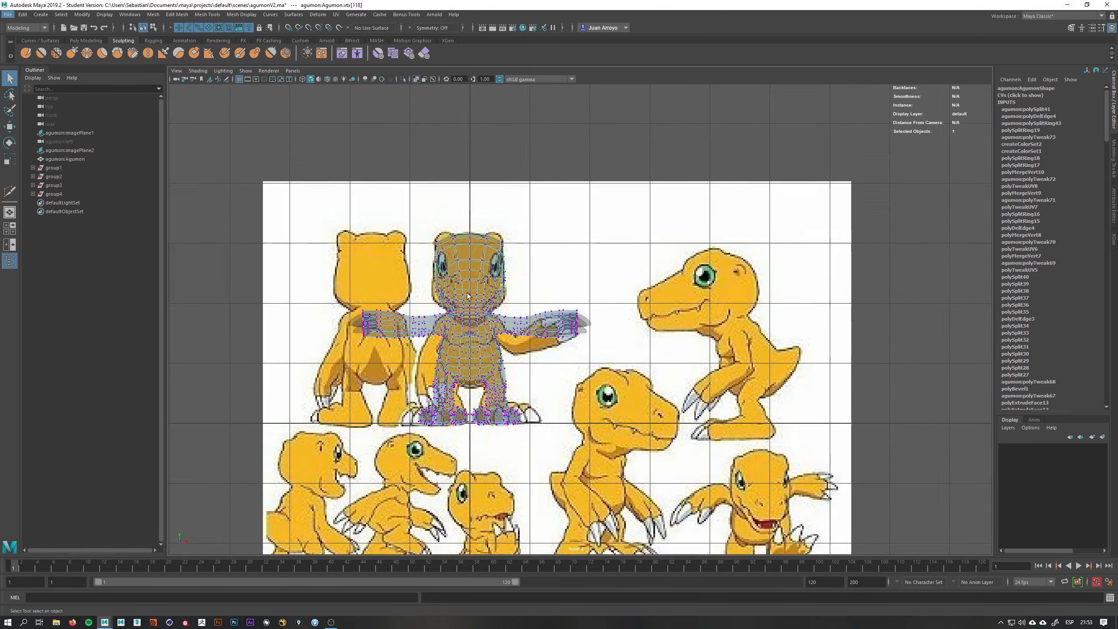
right_click_drag(428, 274, 430, 300)
left_click_drag(282, 197, 452, 467)
key("Delete")
- Switch to the side view of the head and select the vertex just below the eye
key("space")
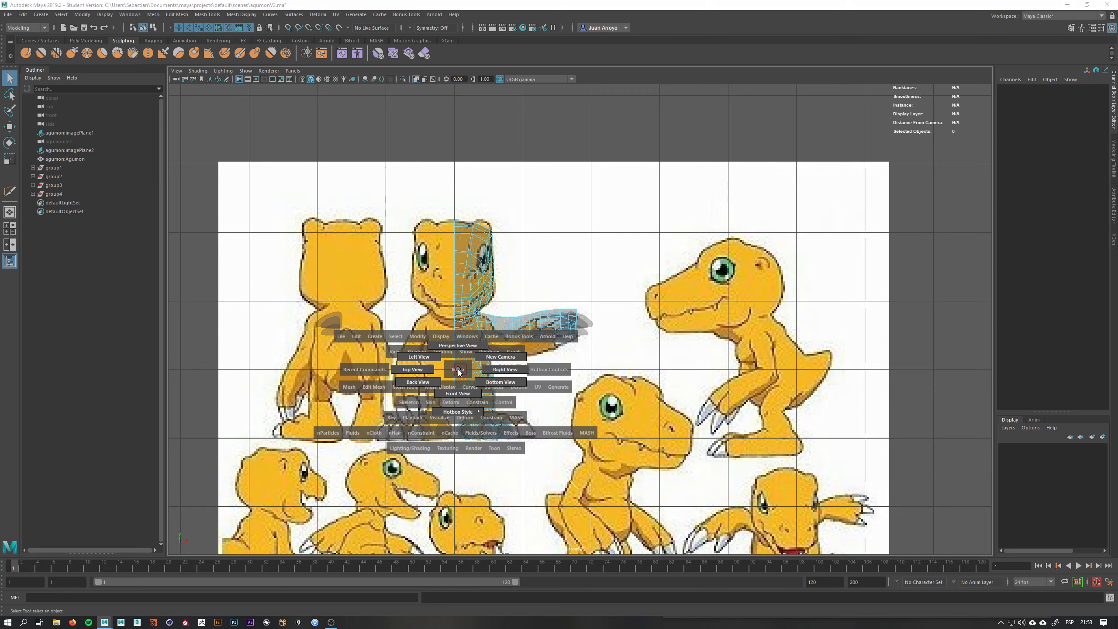
left_click_drag(446, 377, 482, 369)
scroll(519, 286, "up", 5)
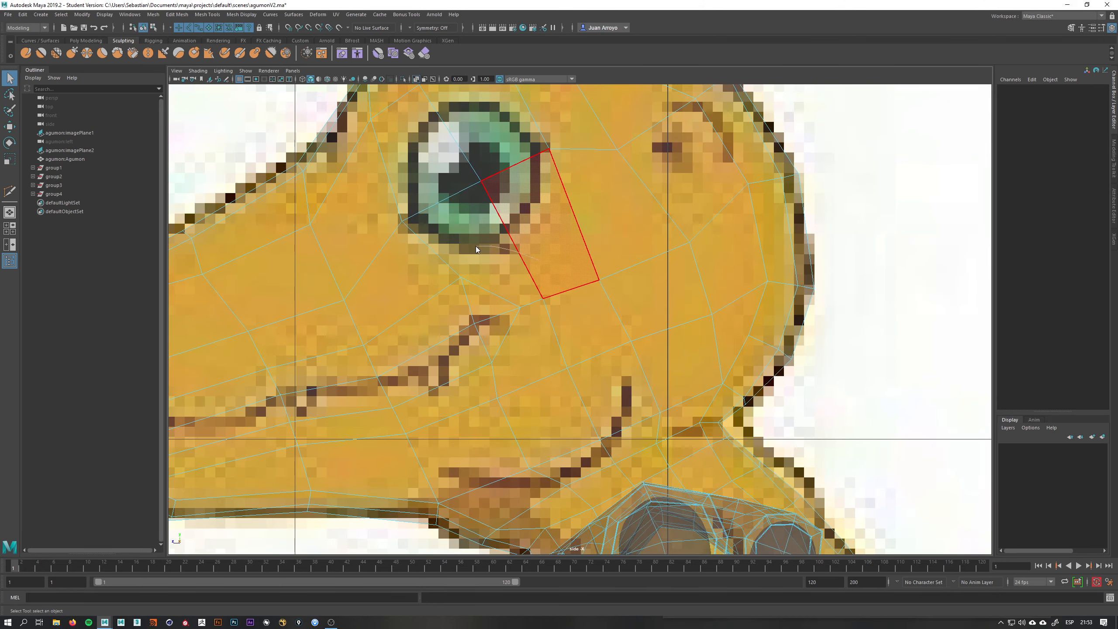
key("F9")
left_click(459, 278)
key("w")
middle_click_drag(499, 260, 515, 350, "alt")
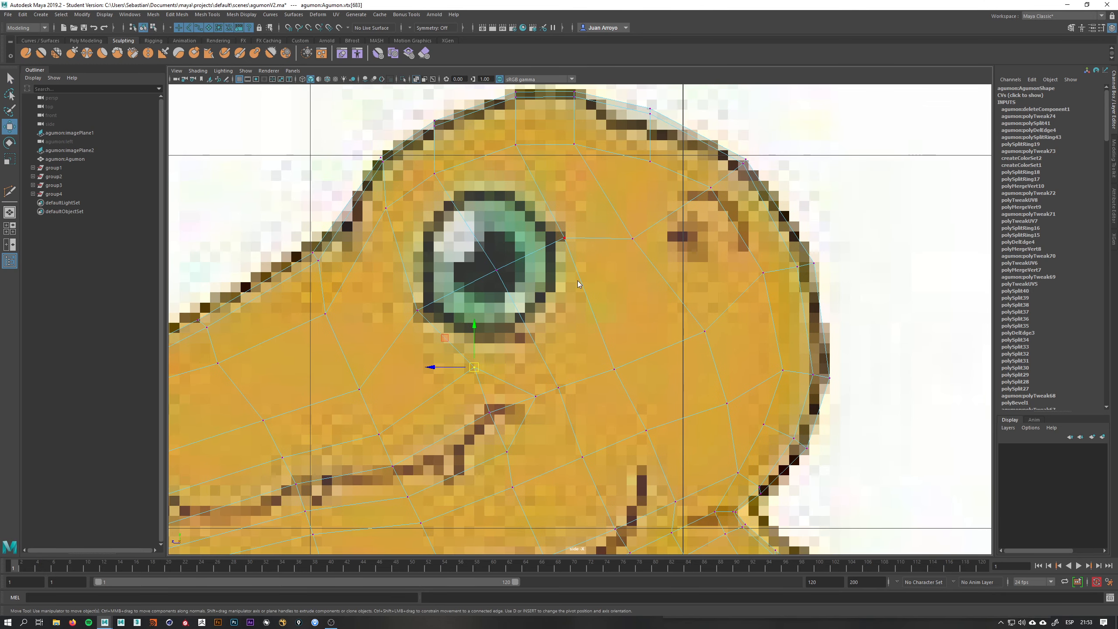
- Cut connected edges with Multi-Cut around the eye outline, forming a four-cornered loop inside the surrounding faces
right_click_drag(577, 286, 608, 263)
middle_click_drag(545, 255, 575, 258, "alt")
key("q")
mouse_move(520, 246)
right_mouse_down("shift")
mouse_move(478, 259)
mouse_move(484, 208)
right_mouse_up("shift")
left_click(481, 203)
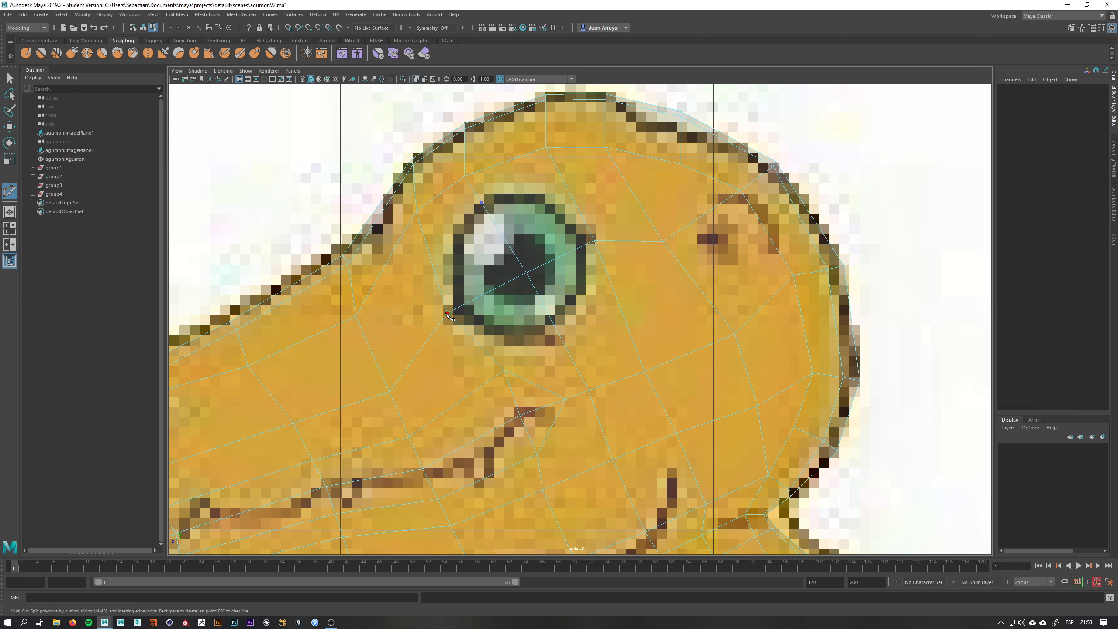
left_click(457, 308)
left_click(558, 333)
left_click(587, 247)
scroll(547, 222, "up", 3)
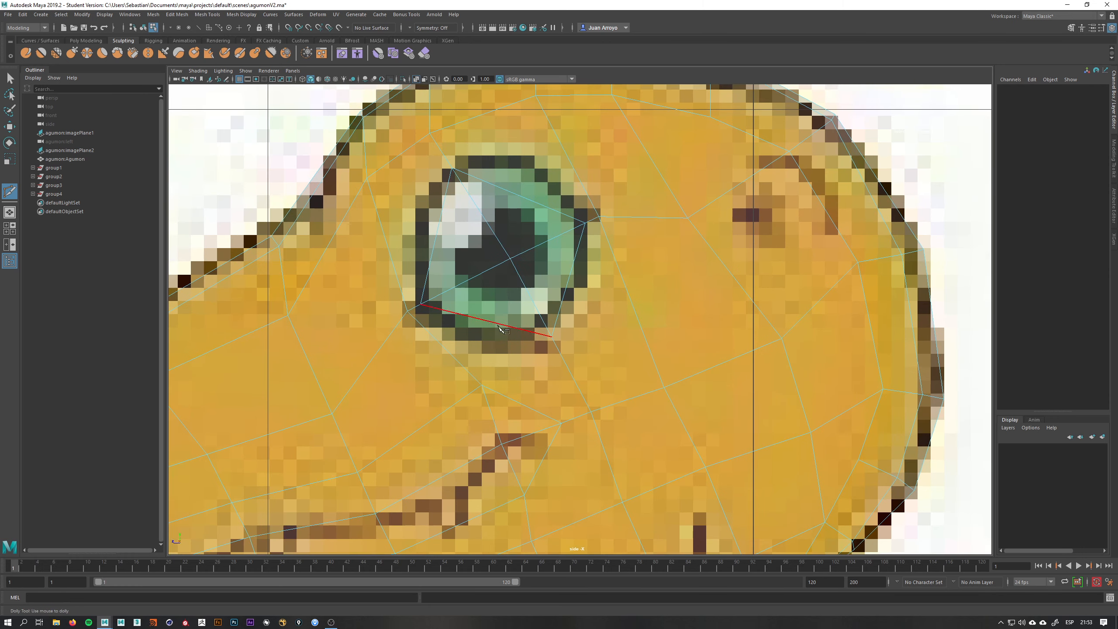
- Adjust the vertices at the eye's centre, below it, in front of it and at its upper front corner to match the reference
middle_click_drag(544, 229, 560, 216, "alt")
key("q")
right_click_drag(497, 232, 481, 221)
left_click_drag(537, 234, 515, 253)
key("w")
left_click_drag(525, 245, 517, 242)
left_click_drag(508, 360, 486, 380)
left_click_drag(498, 371, 491, 378)
left_click_drag(433, 289, 417, 306)
left_click_drag(425, 294, 410, 302)
left_click(470, 152)
left_click_drag(469, 154, 466, 151)
- Cut short edges with Multi-Cut from the eye outline to the surrounding edges, behind, above, below and in front of the eye
middle_click_drag(548, 306, 543, 290, "alt")
key("q")
right_click(536, 299)
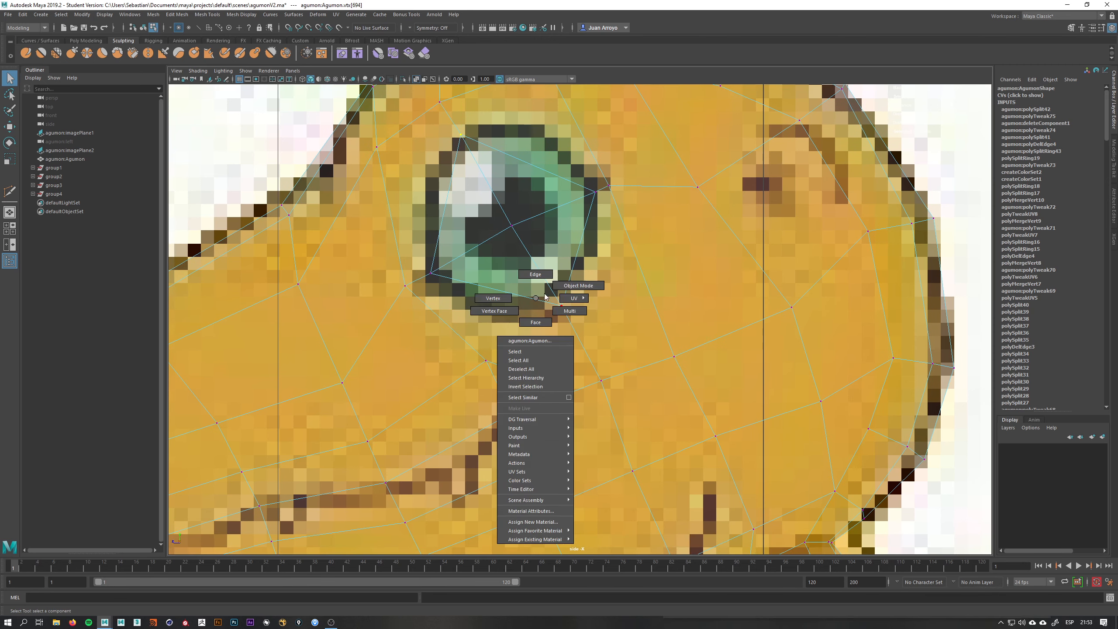
left_click(578, 285)
middle_click_drag(501, 252, 500, 282, "alt")
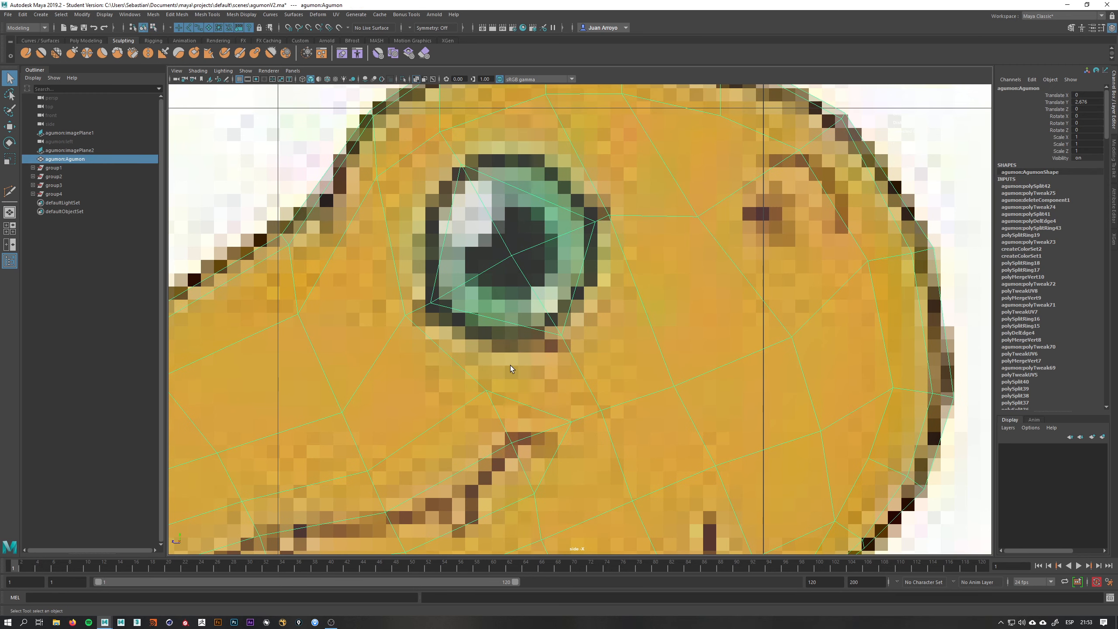
right_click_drag(482, 337, 418, 349, "shift")
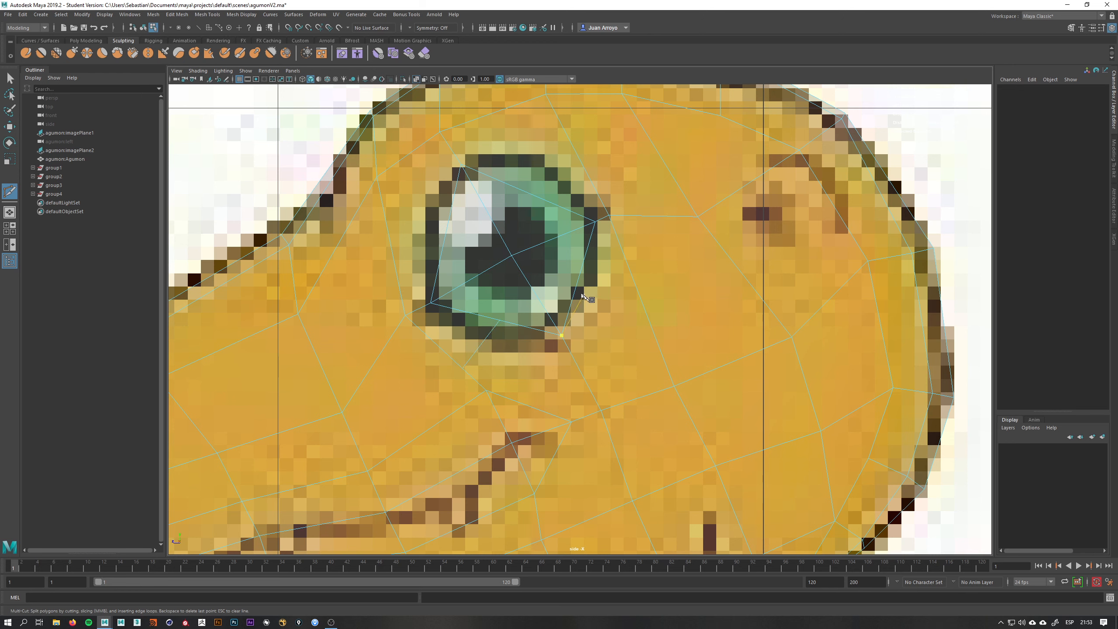
left_click(577, 284)
left_click(639, 296)
right_click(638, 295)
left_click(530, 193)
left_click(574, 147)
right_click(574, 148)
left_click(450, 219)
left_click(384, 211)
- Move the new eye-loop vertices at the front, top, back and bottom outward onto the dark eye outline to round the loop
key("q")
key("w")
right_click_drag(457, 219, 420, 220)
left_click(447, 220)
left_click_drag(449, 219, 420, 222)
left_click_drag(532, 194, 535, 162)
left_click(576, 284)
left_click_drag(577, 285, 600, 294)
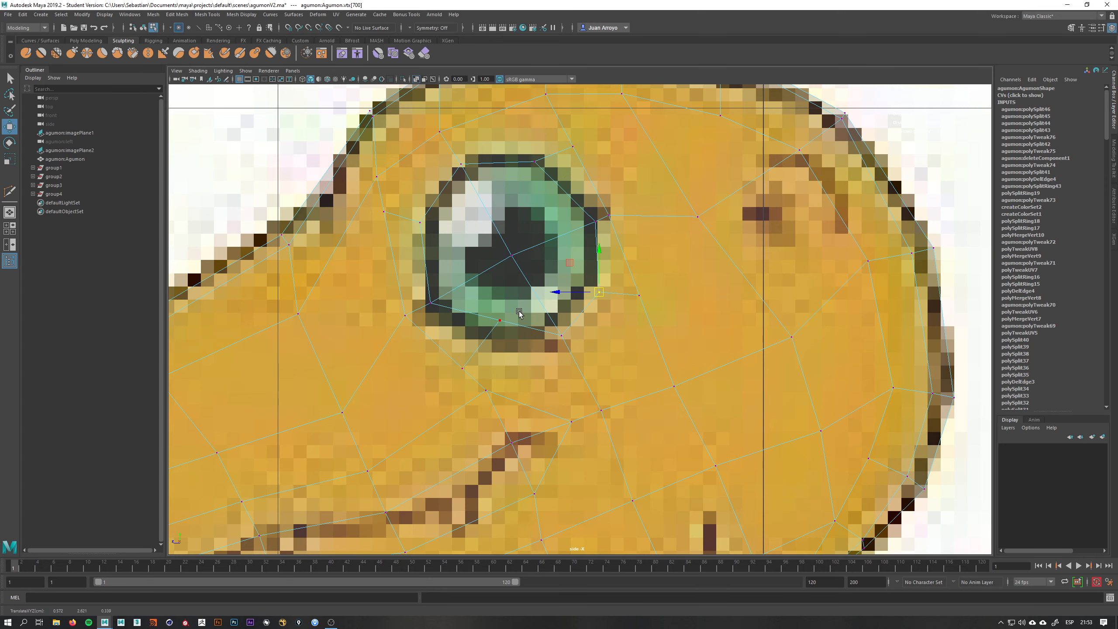
left_click(500, 320)
left_click_drag(500, 320, 490, 346)
- Refine the eye loop's upper rear vertex and shift the surrounding vertices behind, below and above the eye outward
middle_click_drag(572, 115, 544, 161, "alt")
left_click_drag(545, 192, 541, 176)
left_click(581, 262)
left_click_drag(581, 263, 598, 259)
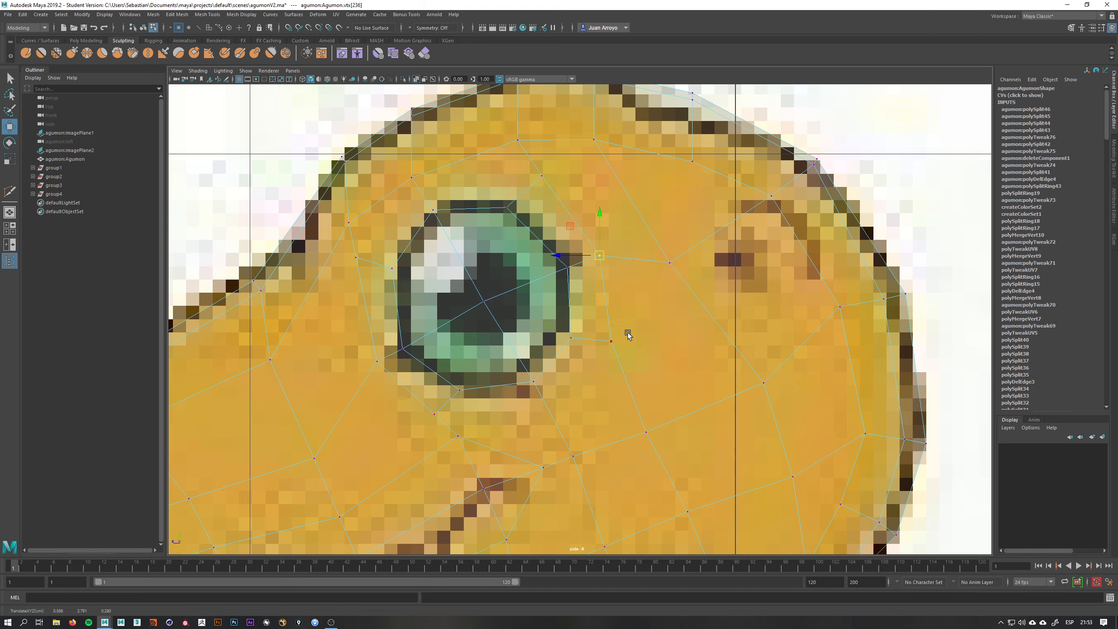
left_click(457, 436)
left_click_drag(448, 445, 450, 448)
left_click(374, 222)
left_click_drag(411, 177, 408, 164)
- Select the eye-outline edges to check the loop, and turn off X-Ray shading and the viewport's view transform
key("q")
right_click_drag(457, 291, 438, 259)
left_click(458, 213)
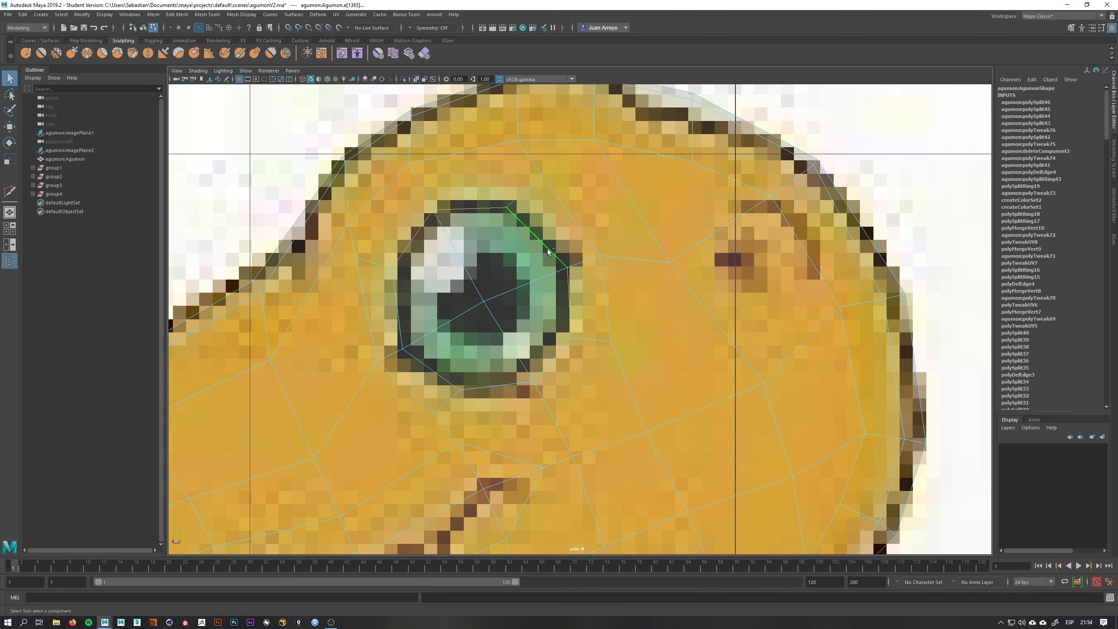
double_click(409, 314, "shift")
left_click(416, 80)
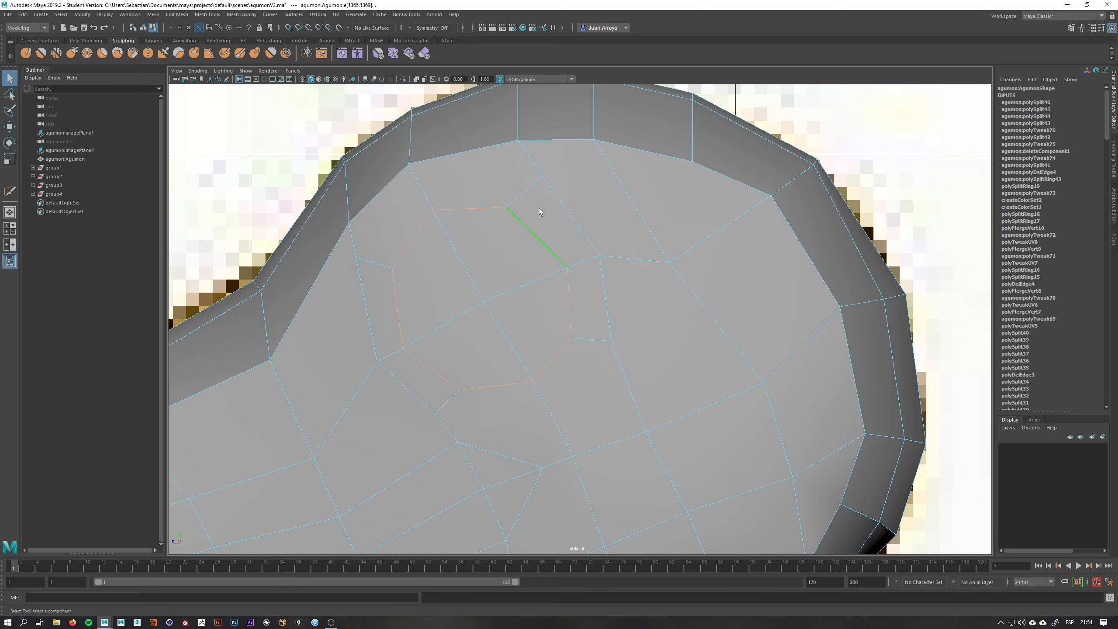
mouse_move(513, 250)
right_mouse_down()
mouse_move(568, 222)
mouse_move(574, 198)
right_mouse_up()
left_click(501, 79)
scroll(528, 200, "up", 1)
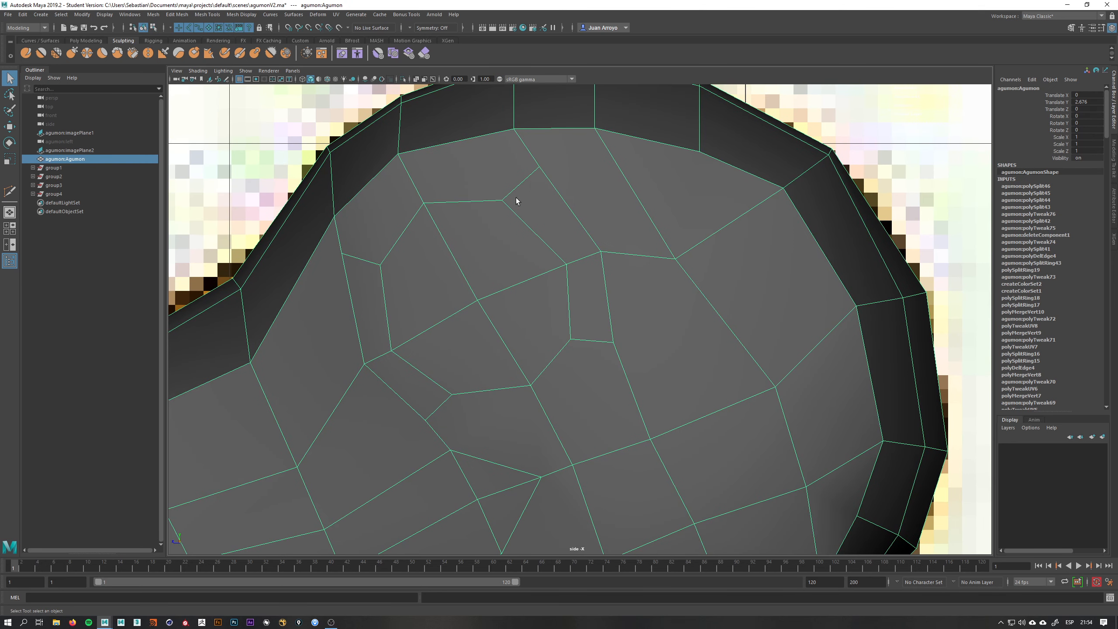
- Complete the outer loop around the eye with Multi-Cut edges across the faces above, in front of and below it
key("F10")
right_click_drag(536, 195, 502, 198, "shift")
left_click(538, 167)
left_click(356, 233)
right_click(440, 391)
left_click(425, 421)
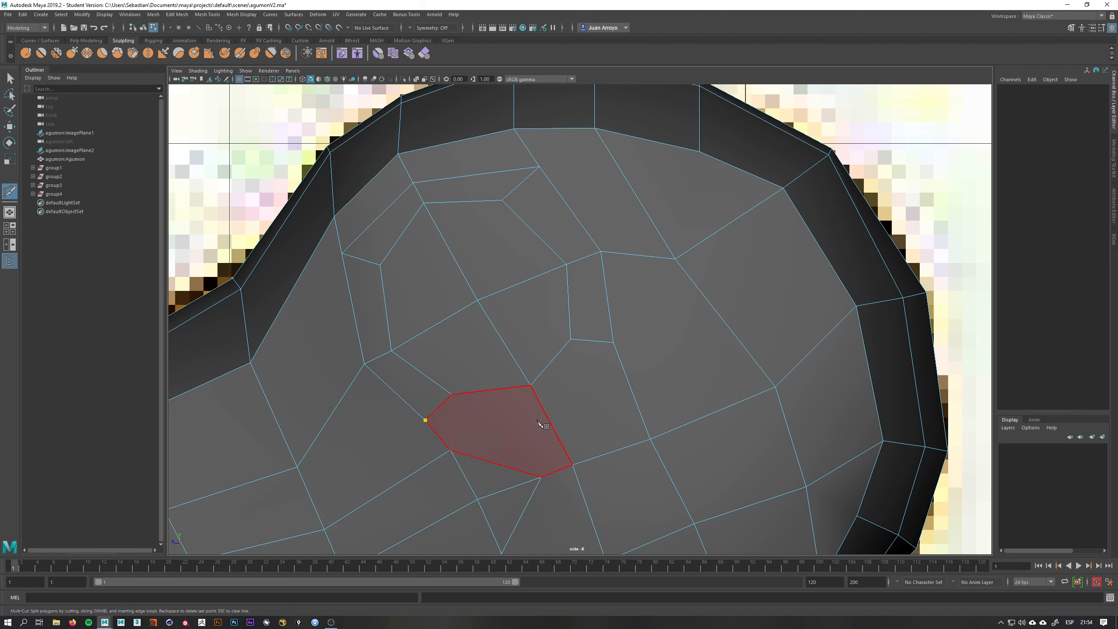
key("q")
- Reposition the outer eye-loop vertices below the eye and the cheek vertex beneath them to even out the spacing
right_click_drag(574, 366, 545, 388)
left_click(548, 418)
key("w")
left_click_drag(554, 426, 554, 423)
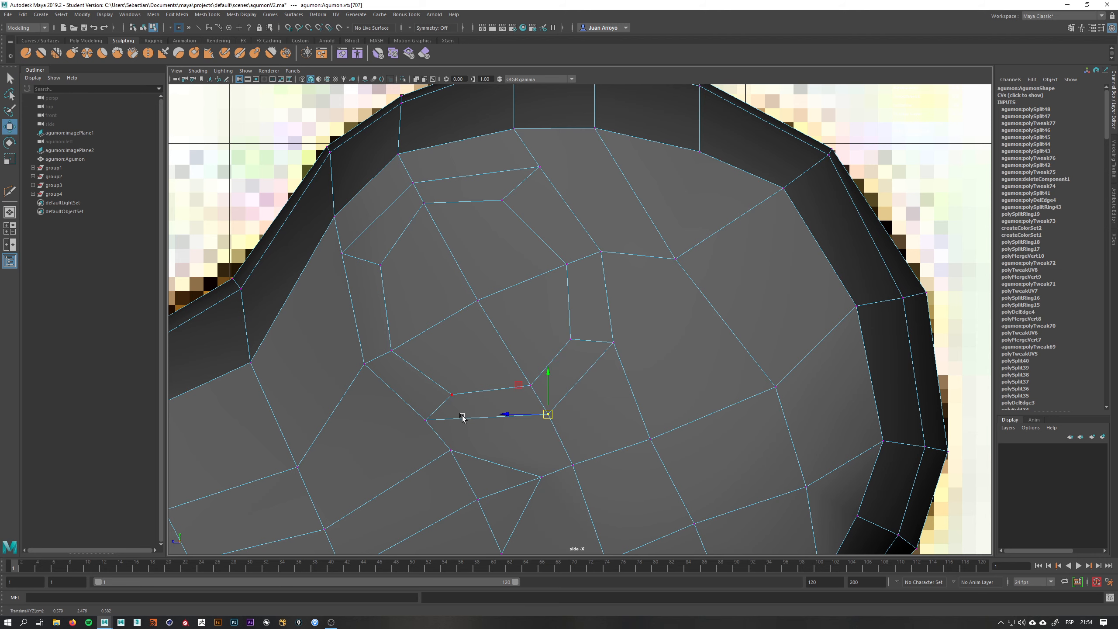
left_click(422, 420)
left_click_drag(423, 421, 446, 466)
left_click(454, 454)
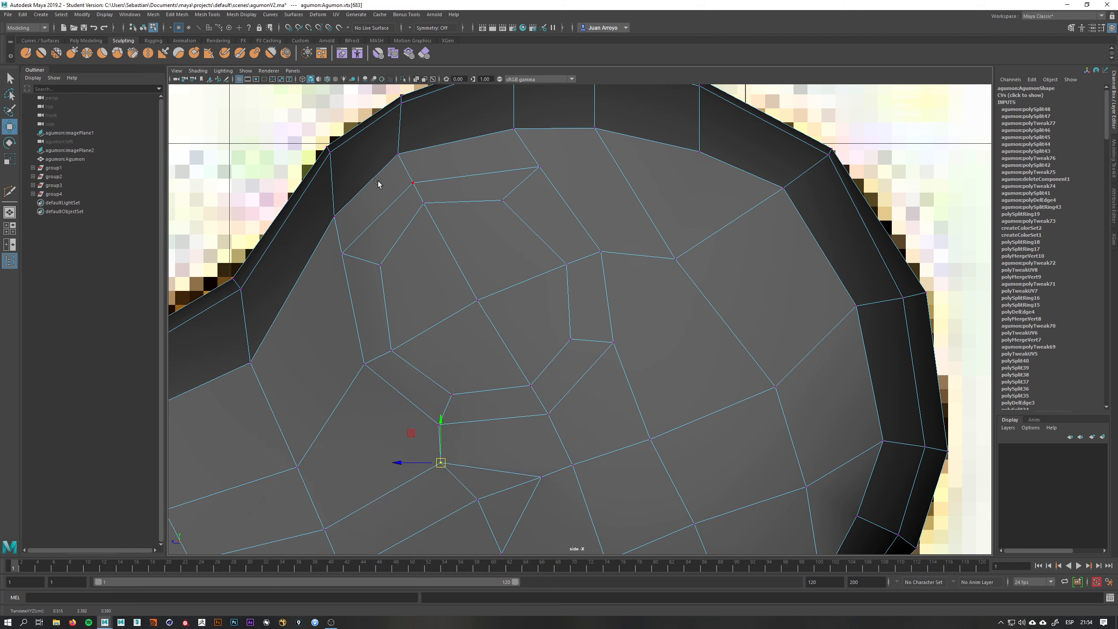
- Move the brow vertices in front of the eye toward the snout and raise the front crown vertex to smooth the profile
left_click(328, 150)
left_click_drag(328, 150, 290, 180)
left_click(335, 216)
left_click_drag(334, 217, 321, 229)
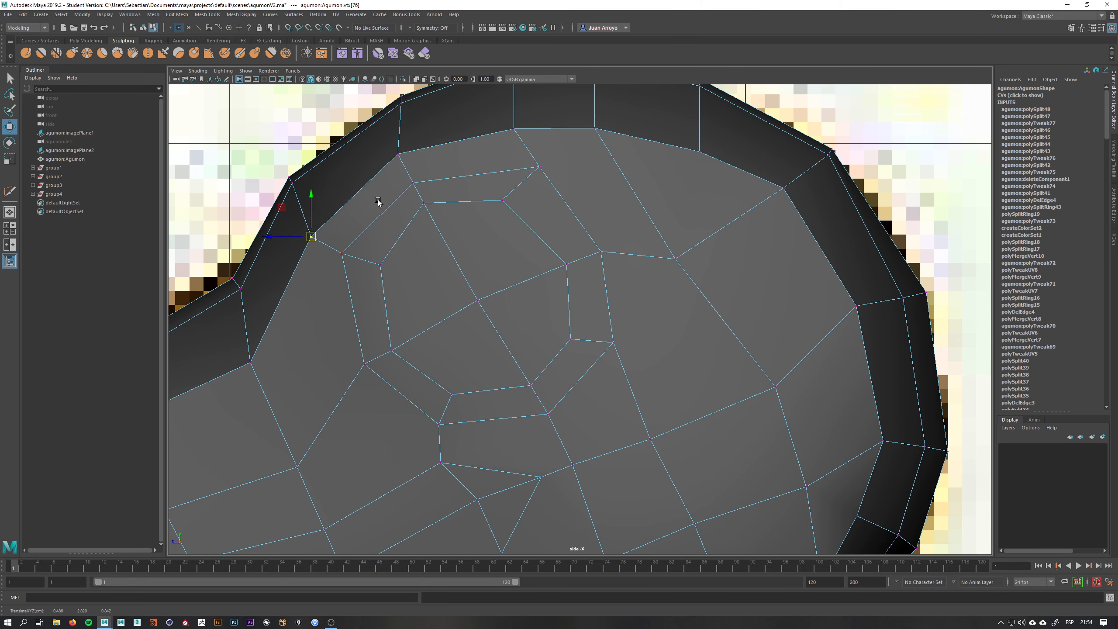
middle_click_drag(441, 181, 452, 257, "alt")
left_click(370, 158)
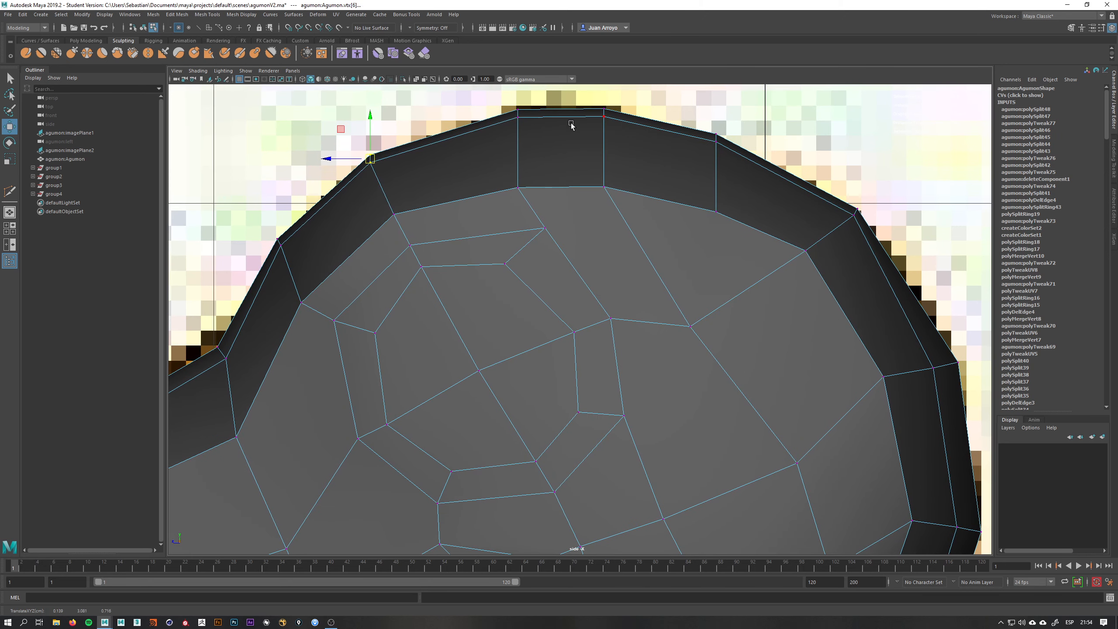
mouse_move(540, 95)
left_mouse_down()
mouse_move(514, 126)
mouse_move(533, 101)
left_mouse_up()
- Slide the inner and outer vertices along the top of the head backward to spread the edges above the eye
left_click(517, 188)
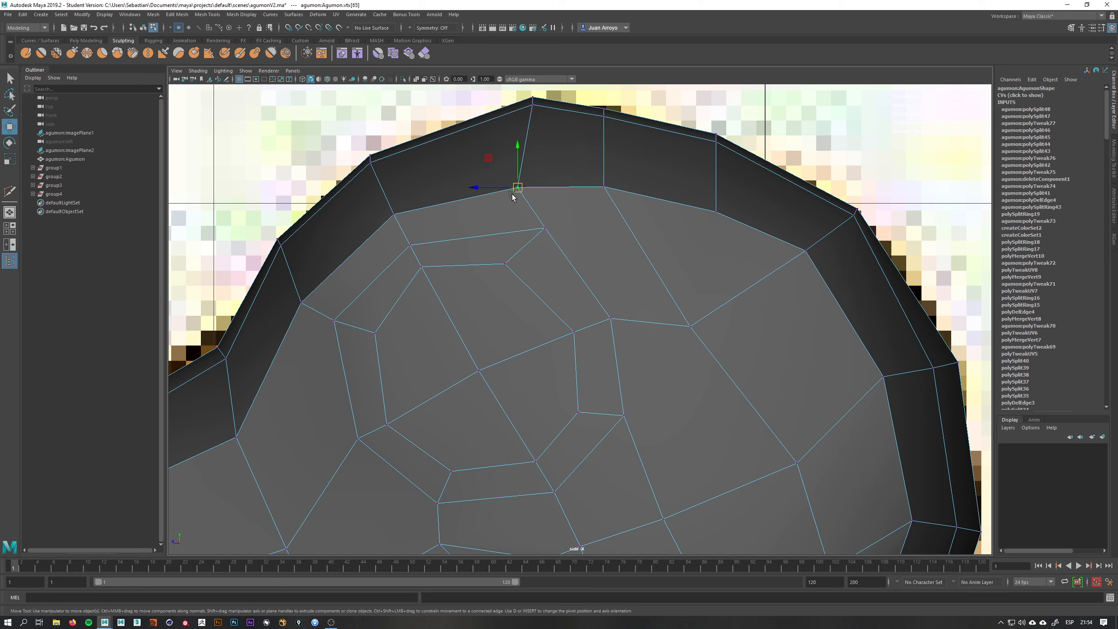
left_click_drag(516, 189, 632, 189)
left_click(605, 187)
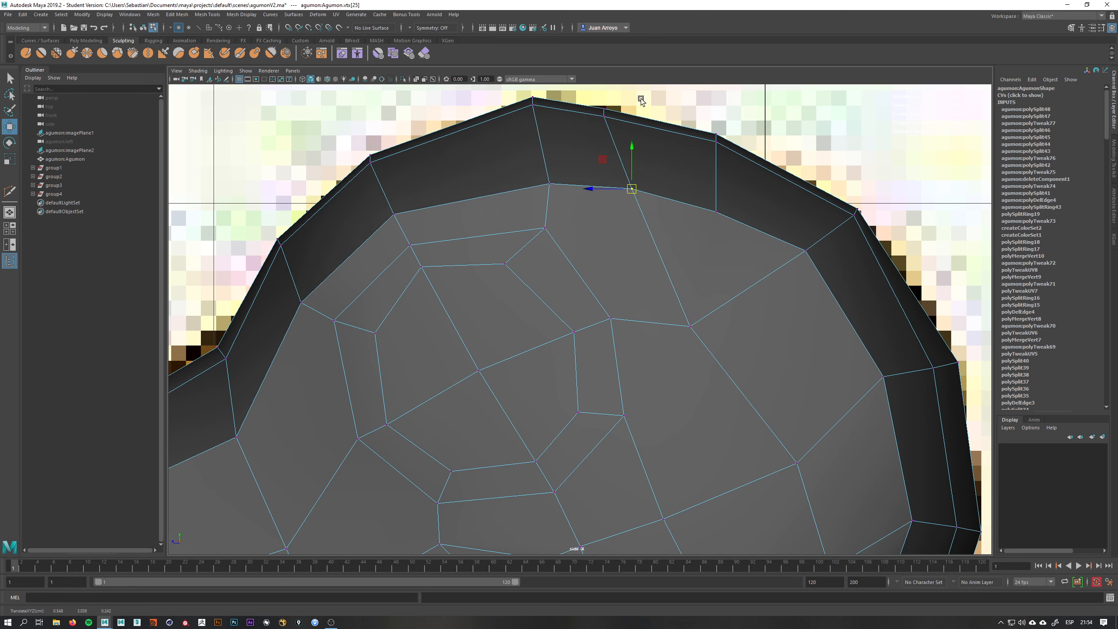
left_click(601, 114)
left_click_drag(600, 117, 654, 119)
left_click(707, 150)
left_click_drag(707, 150, 758, 165)
left_click(716, 212)
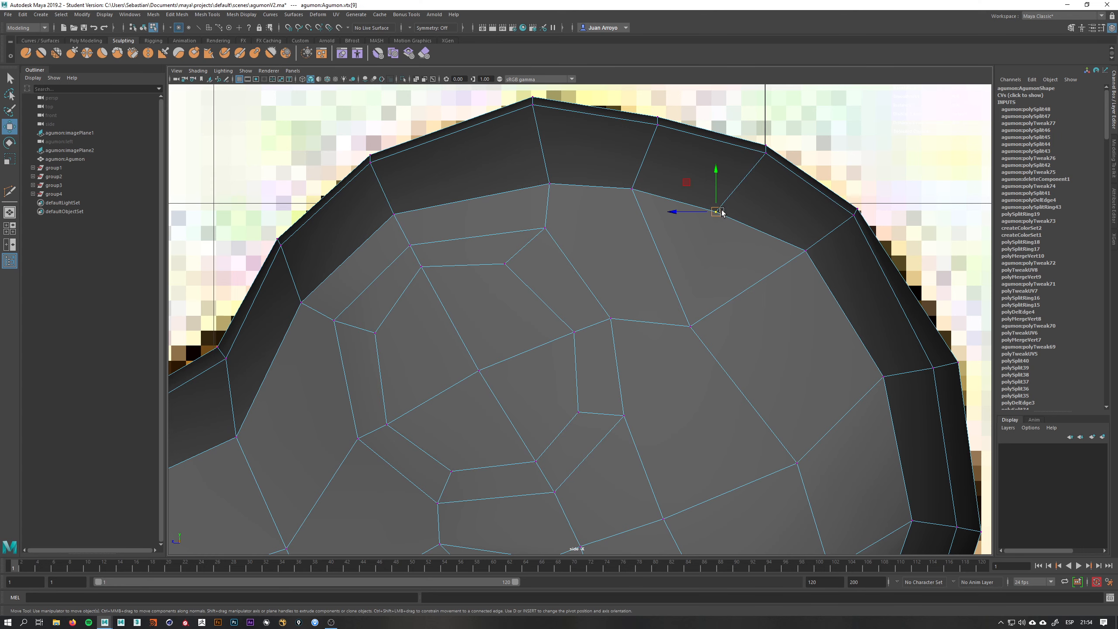
left_click_drag(722, 214, 746, 200)
- Nudge the outer eye-loop vertex above the eye's front corner slightly toward the snout
middle_click_drag(674, 261, 686, 219, "alt")
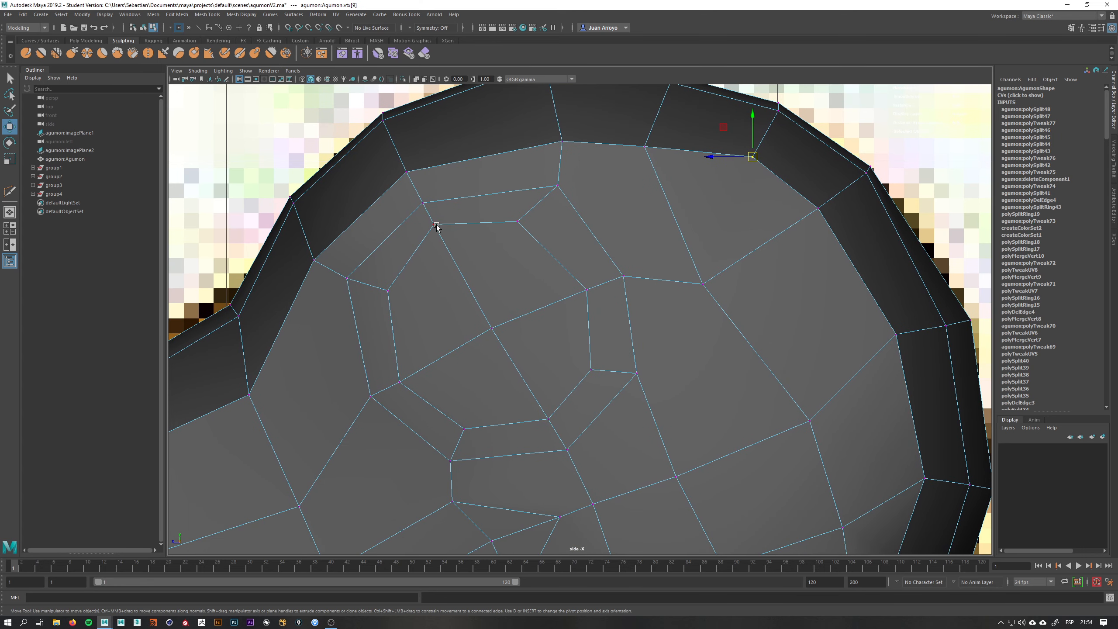
left_click(424, 203)
left_click_drag(426, 208, 418, 203)
scroll(542, 262, "down", 1)
middle_click_drag(620, 397, 582, 284, "alt")
scroll(611, 298, "down", 5)
scroll(654, 279, "up", 6)
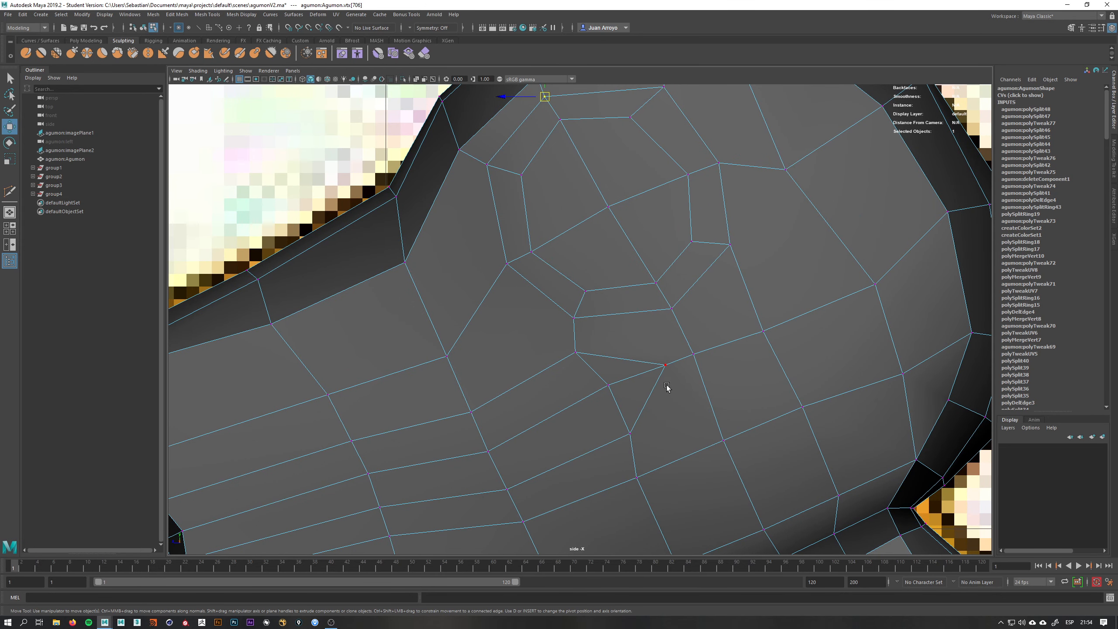
scroll(667, 387, "down", 4)
scroll(704, 348, "up", 1)
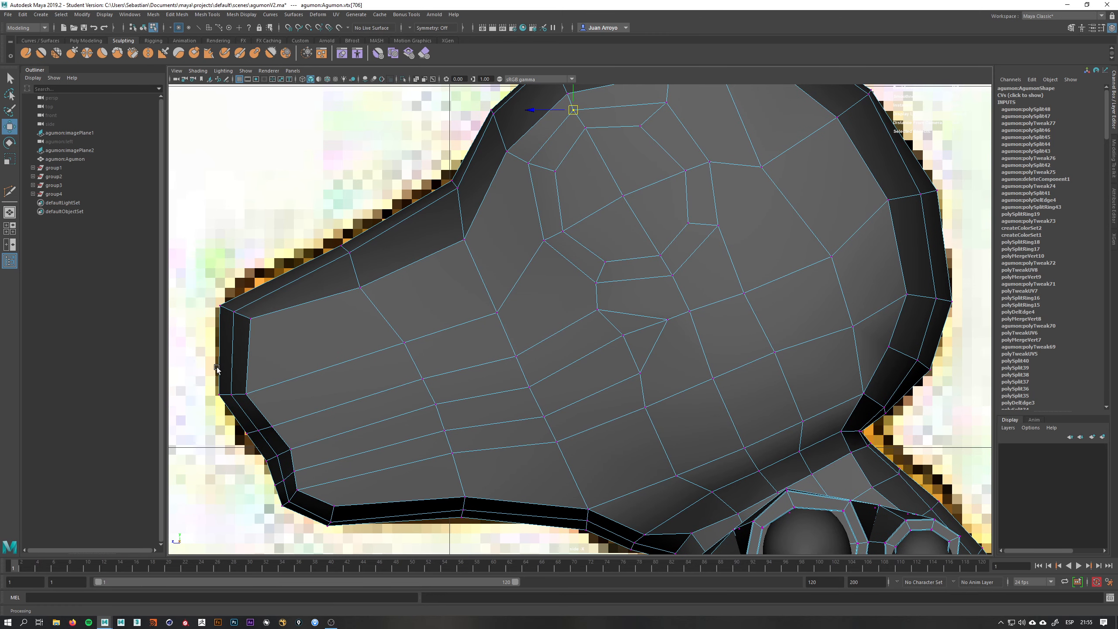
- Cut another edge loop with Multi-Cut from the snout tip along the upper lip, around the mouth corner and back to the chin
middle_click_drag(453, 313, 467, 291, "alt")
key("q")
right_click_drag(502, 287, 511, 278)
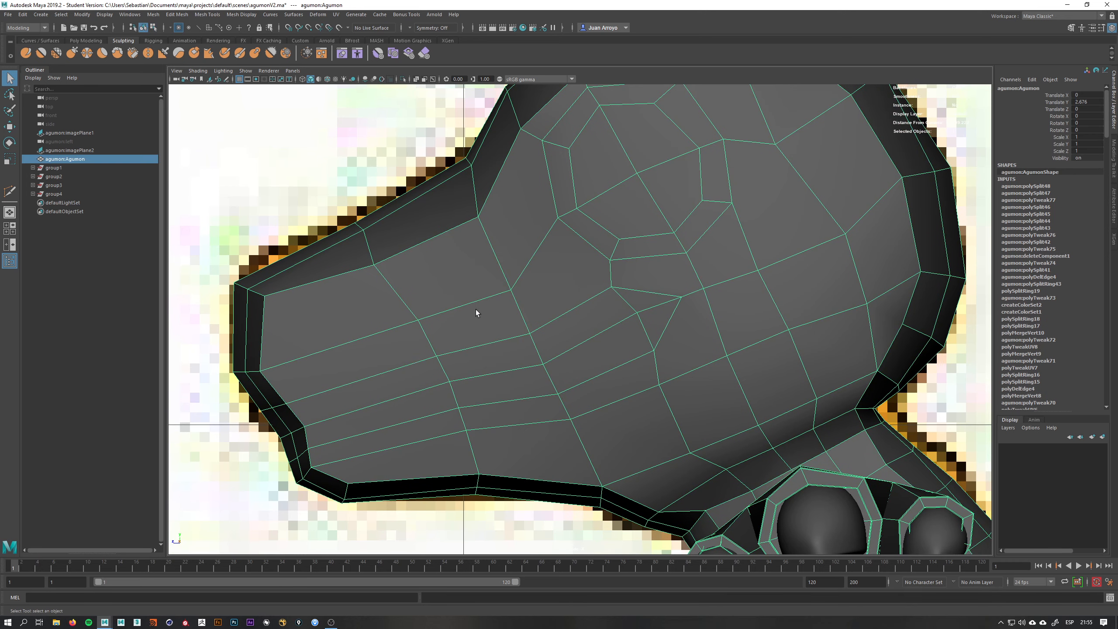
right_click_drag(382, 339, 317, 353, "shift")
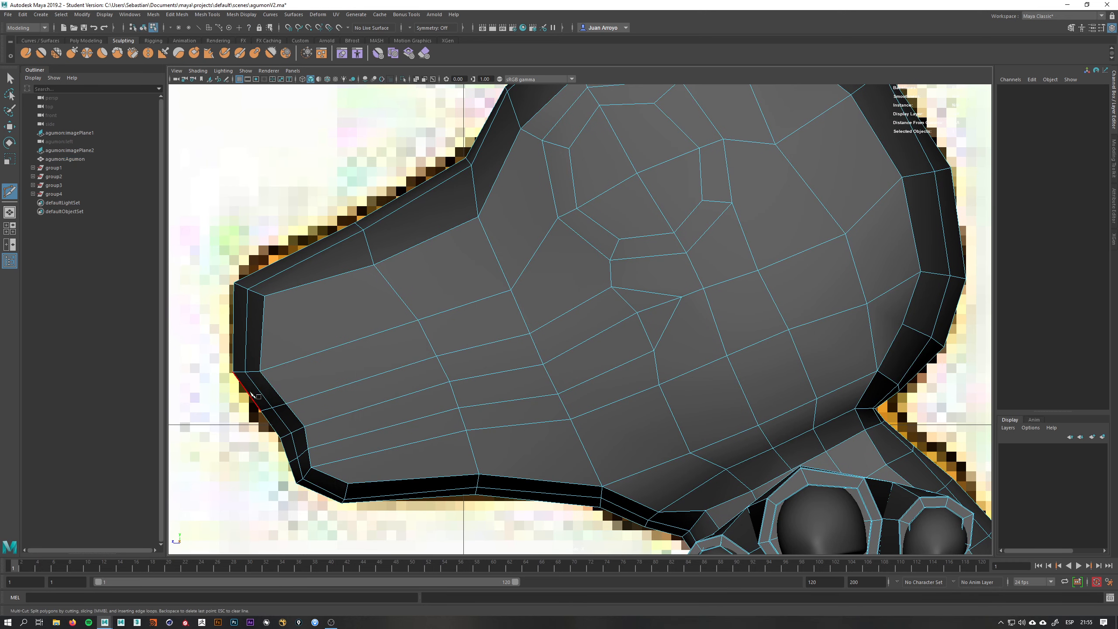
left_click(274, 388)
left_click(517, 304)
left_click(576, 267)
left_click(612, 274)
left_click(695, 292)
left_click(657, 373)
left_click(566, 409)
left_click(292, 471)
key("Return")
key("q")
right_click_drag(603, 292, 645, 279)
- Cut a short edge between the two loops above the mouth corner and move its vertices slightly upward
scroll(616, 308, "up", 5)
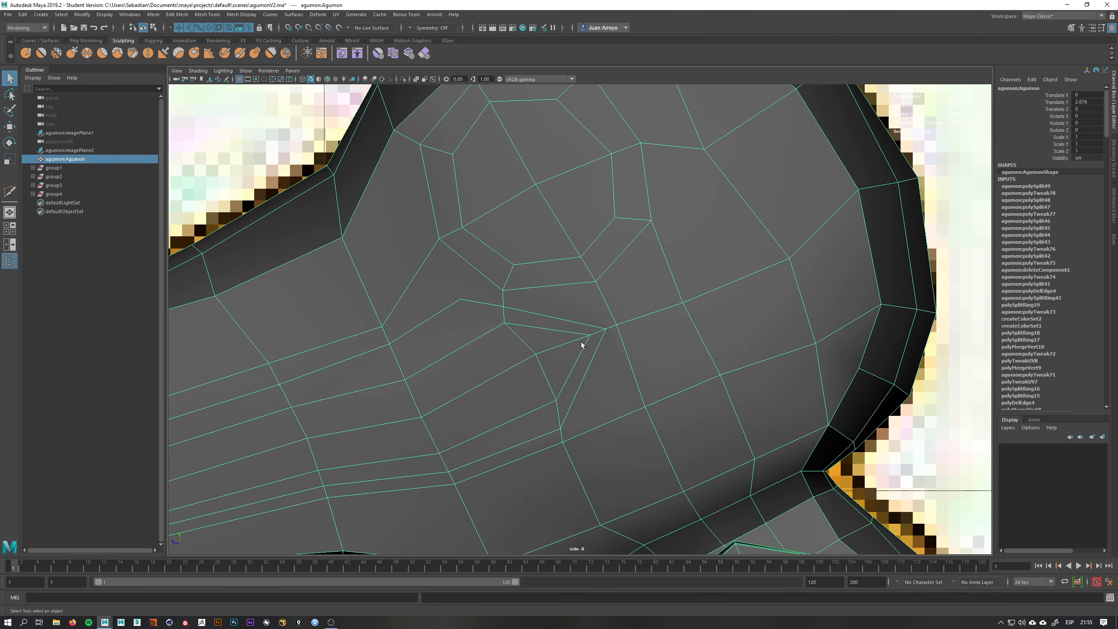
scroll(581, 346, "up", 2)
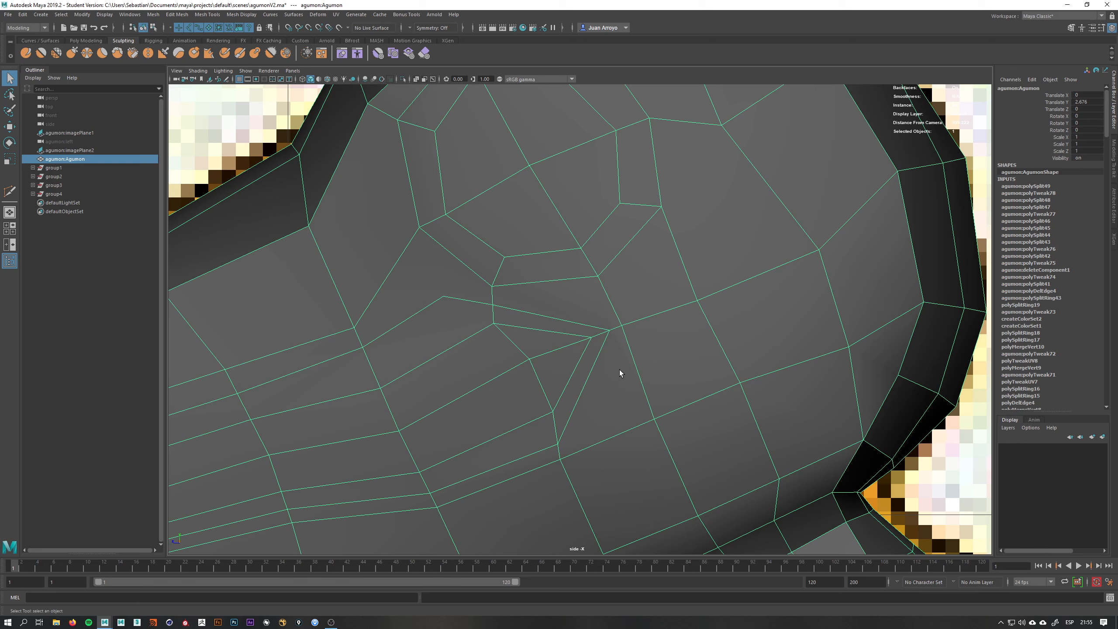
right_click(581, 318, "shift")
left_click(546, 318)
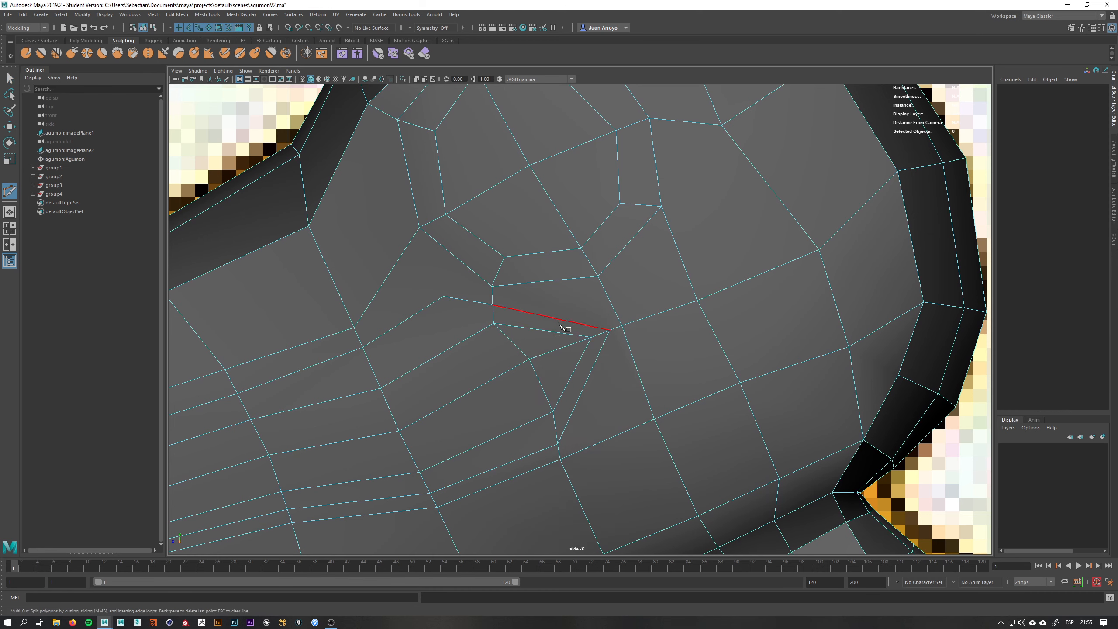
left_click(547, 330)
left_click(551, 318)
key("q")
key("w")
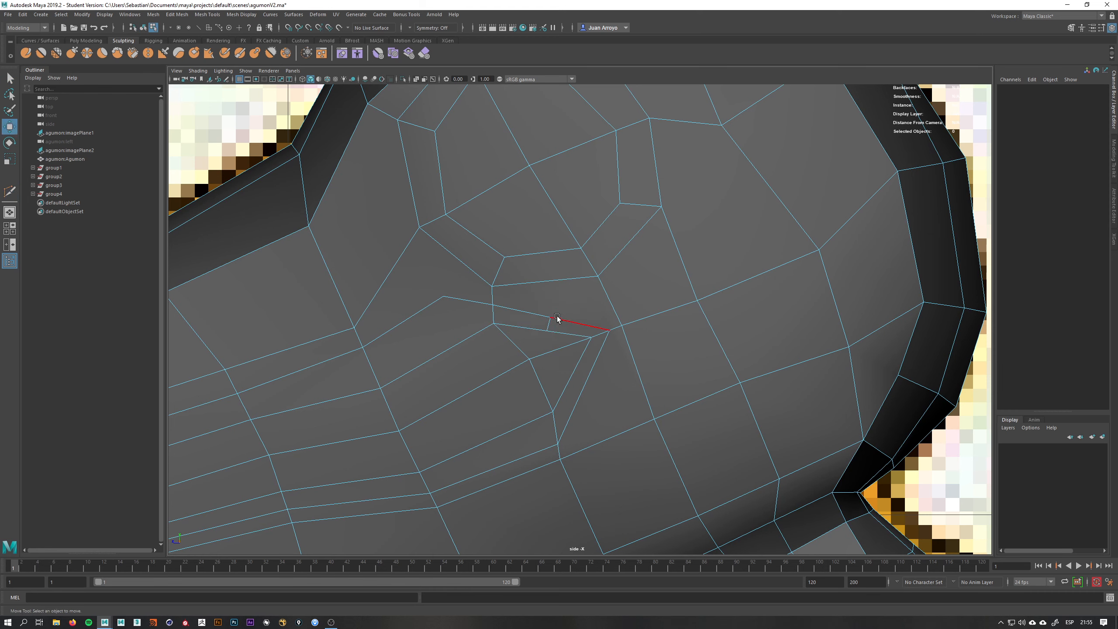
right_click_drag(557, 318, 539, 314)
mouse_move(533, 308)
left_mouse_down()
mouse_move(553, 340)
mouse_move(551, 320)
left_mouse_up()
- Add a matching short edge between the loops below the mouth corner and move its vertices outward to round the corner
key("q")
right_click_drag(599, 358, 571, 368)
left_click(582, 391)
key("w")
left_click_drag(605, 370, 589, 396)
middle_click_drag(490, 310, 596, 301, "alt")
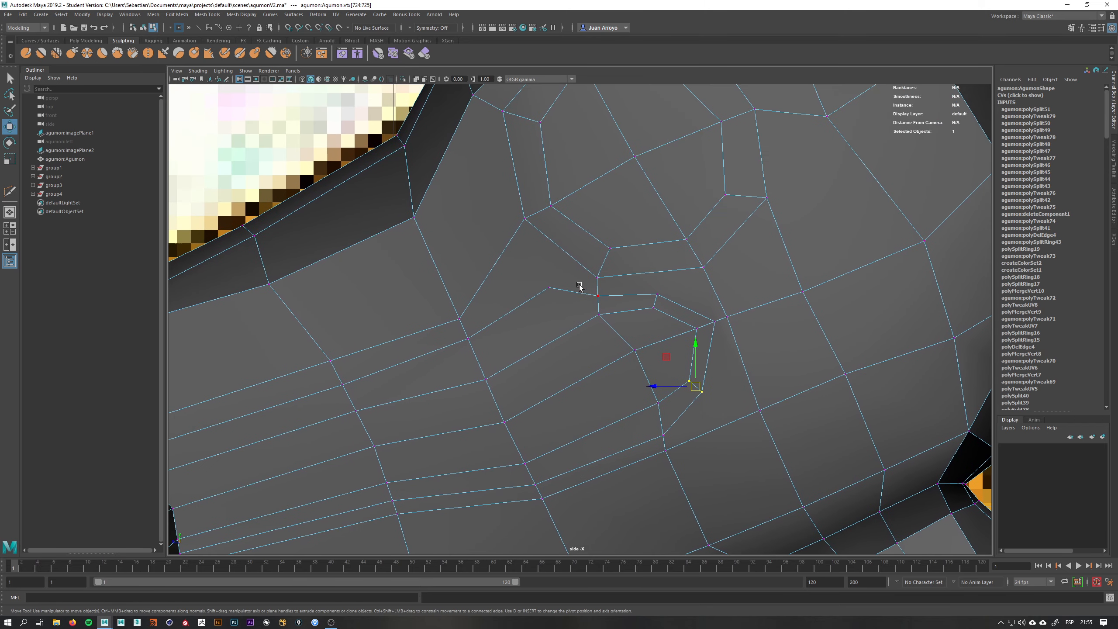
- Cut a vertical line of edges from the upper mouth loop's peak vertex down across the mouth to the lower loop
right_click_drag(580, 286, 522, 269)
left_click(549, 287)
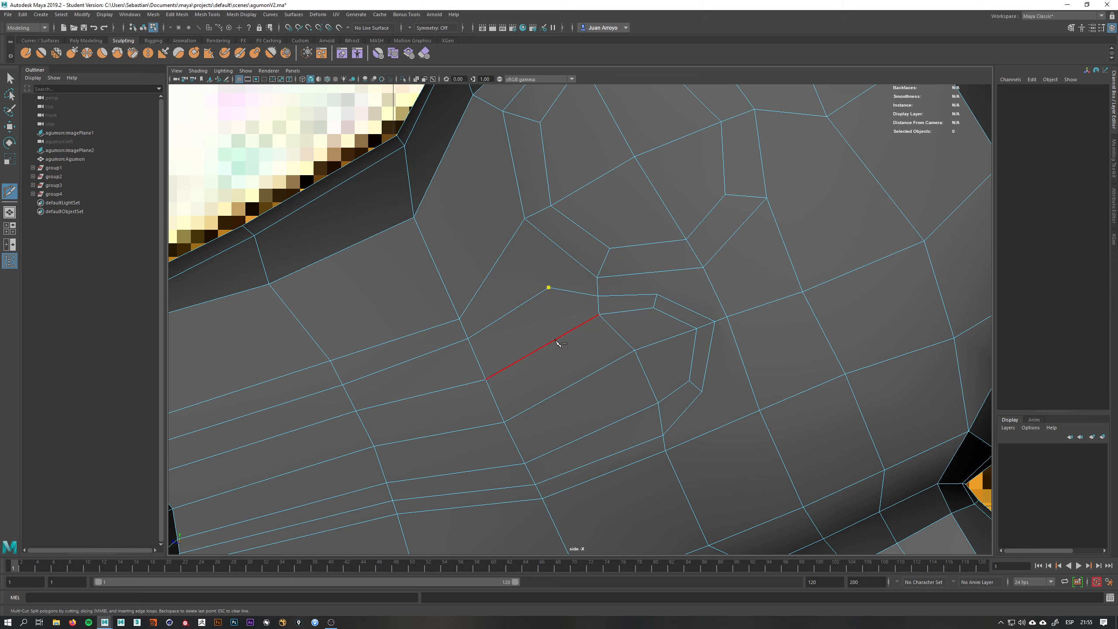
left_click(556, 339)
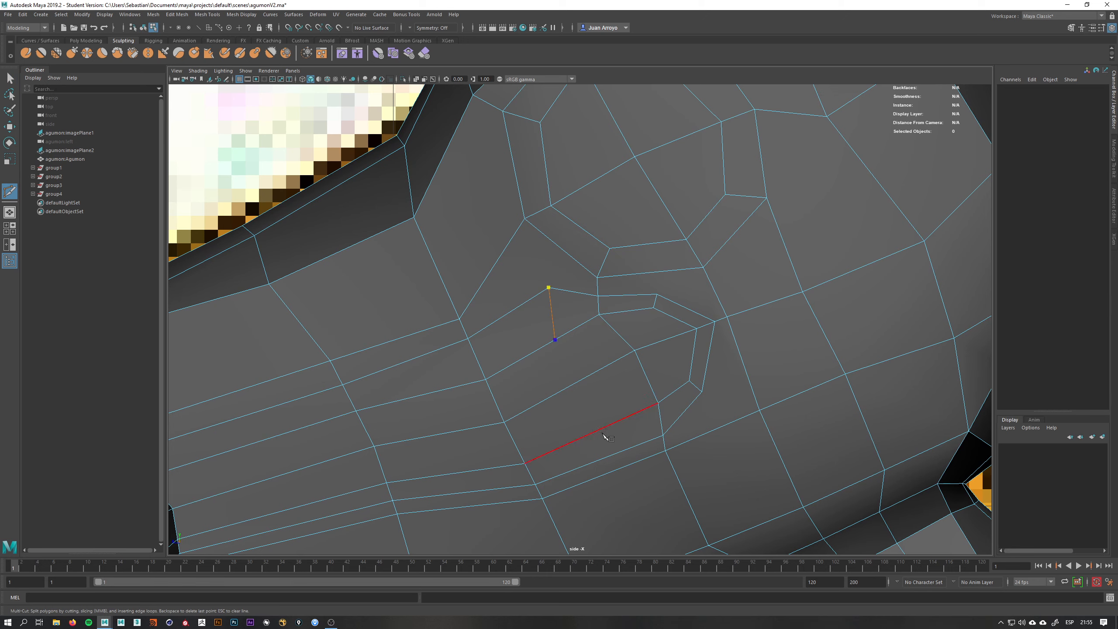
left_click(619, 468)
right_click(620, 467)
- Lower the new cut's top vertex and shift the neighbouring upper-lip and muzzle vertices toward the snout to even the spacing
key("q")
right_click_drag(564, 312, 521, 311)
key("w")
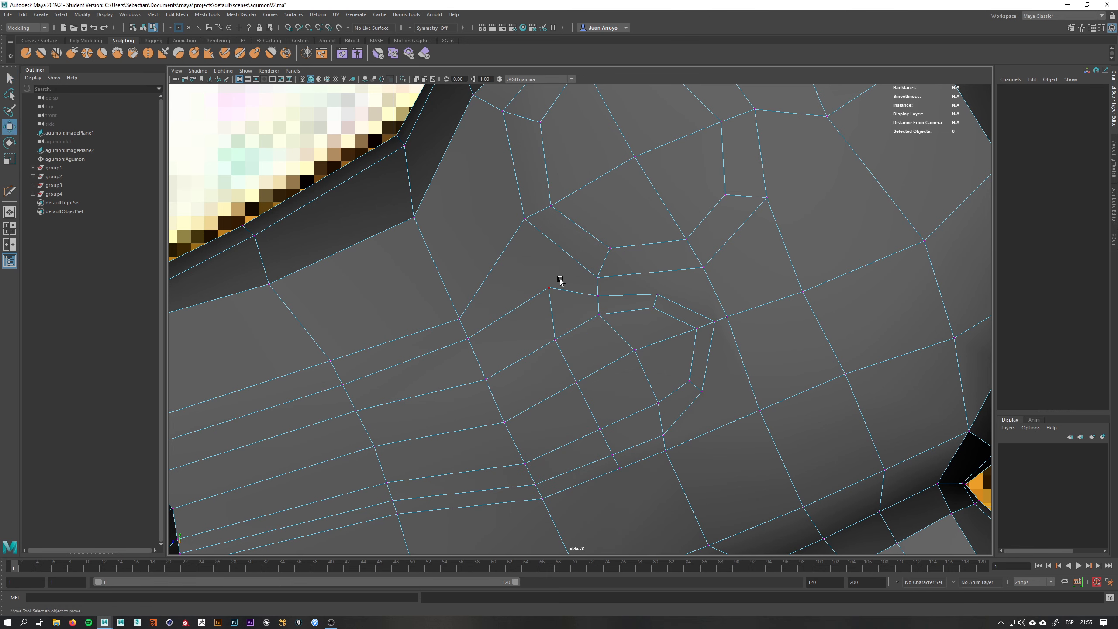
mouse_move(560, 279)
left_mouse_down()
mouse_move(530, 299)
mouse_move(540, 305)
left_mouse_up()
mouse_move(517, 367)
left_mouse_down()
mouse_move(483, 385)
mouse_move(481, 375)
left_mouse_up()
key("q")
left_click(458, 320)
key("w")
left_click_drag(458, 321, 447, 302)
middle_click_drag(521, 334, 647, 298, "alt")
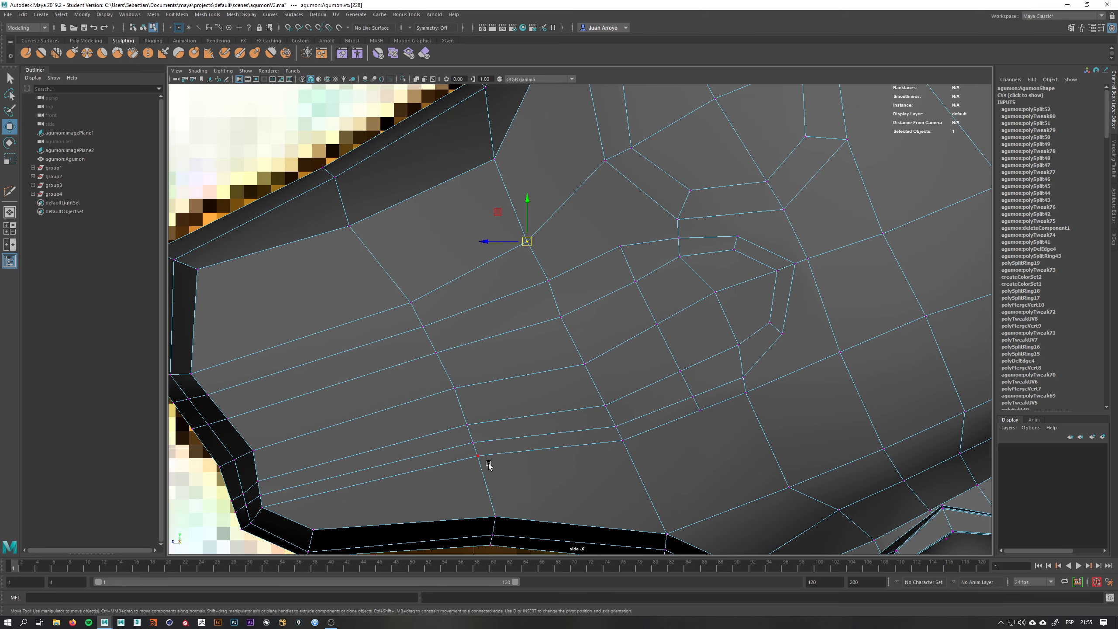
- Move the loop vertices beneath the mouth downward, from the chin back to below the mouth corner, to widen the spacing
middle_click_drag(487, 467, 505, 418, "alt")
mouse_move(270, 478)
left_mouse_down()
mouse_move(250, 486)
mouse_move(285, 480)
left_mouse_up()
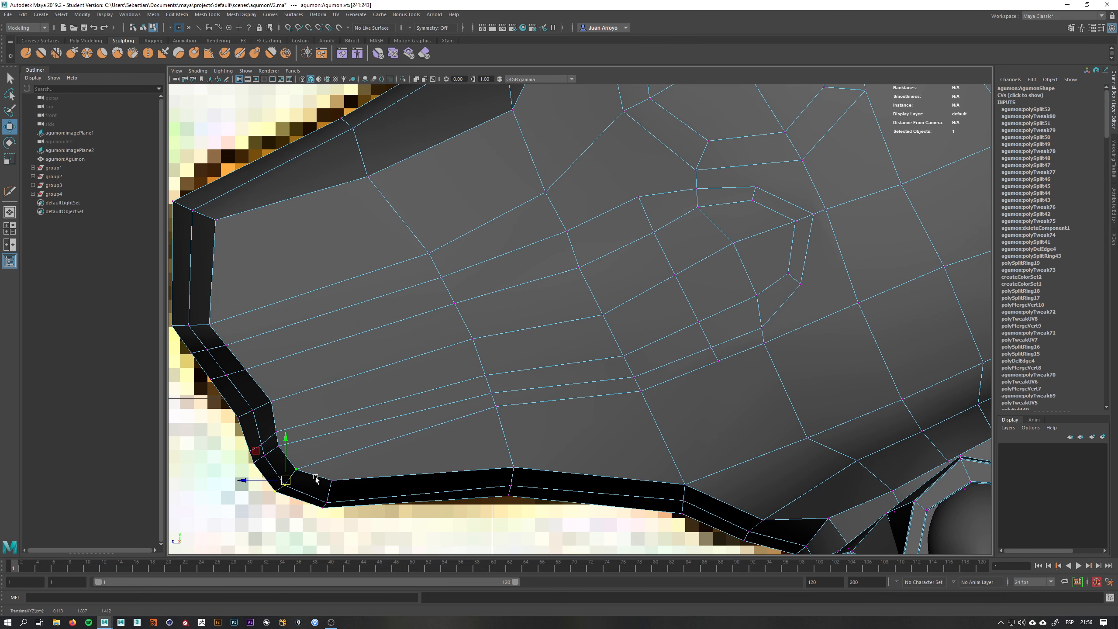
left_click_drag(506, 401, 507, 429)
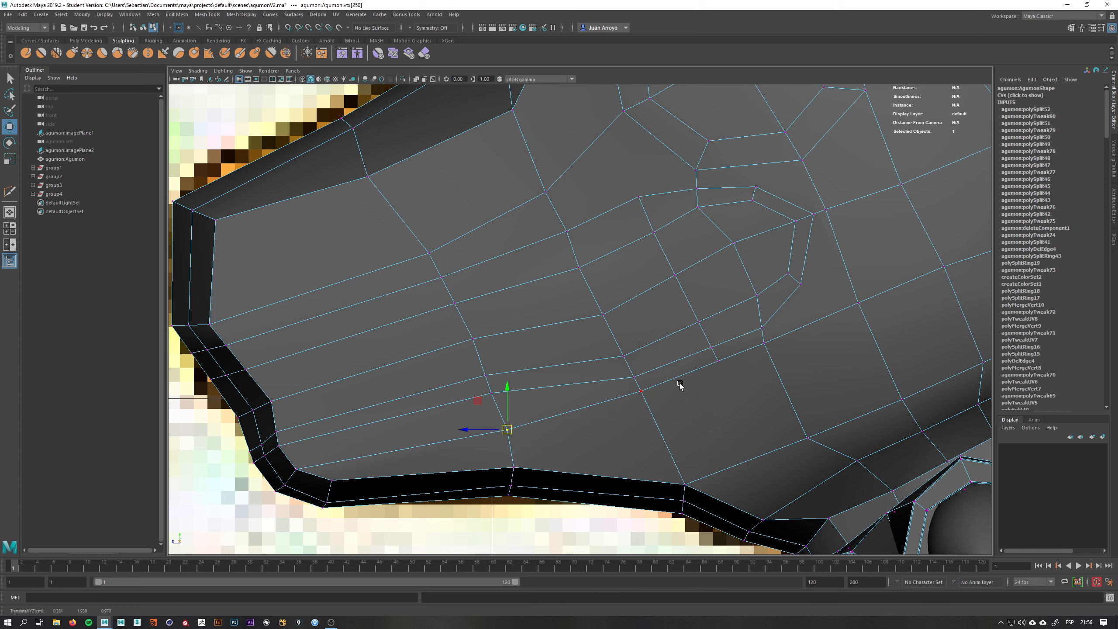
left_click_drag(654, 384, 650, 413)
left_click_drag(737, 354, 733, 391)
left_click_drag(785, 340, 751, 365)
left_click_drag(765, 344, 780, 372)
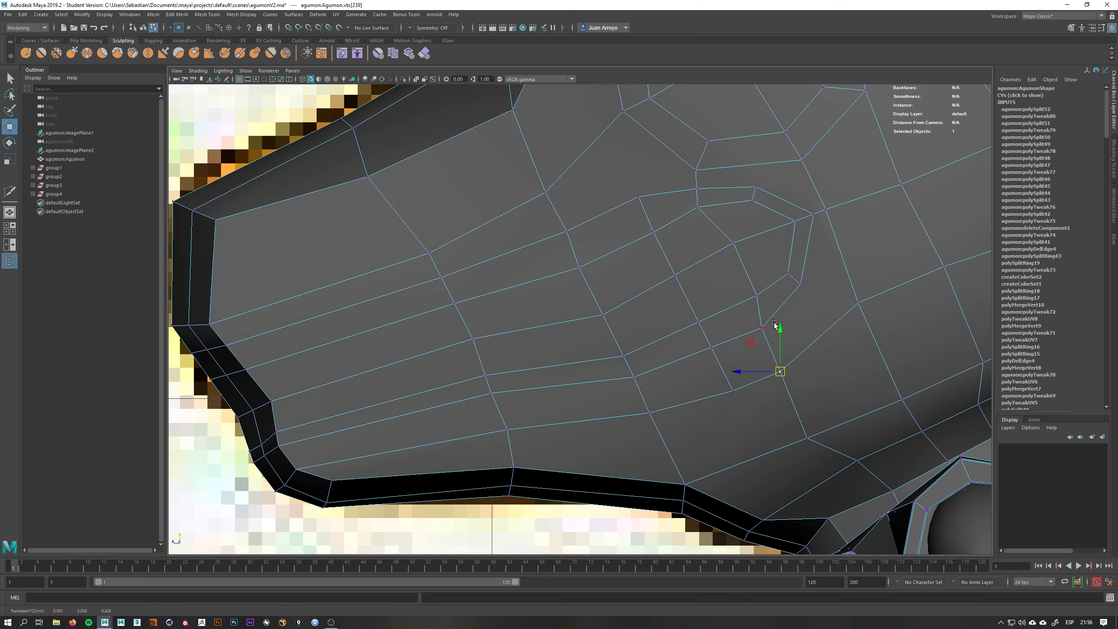
- Nudge the inner vertex at the upper edge of the mouth loop slightly downward
middle_click_drag(774, 319, 751, 372, "alt")
left_click(672, 256)
left_click_drag(675, 260, 675, 267)
middle_click_drag(721, 258, 670, 333, "alt")
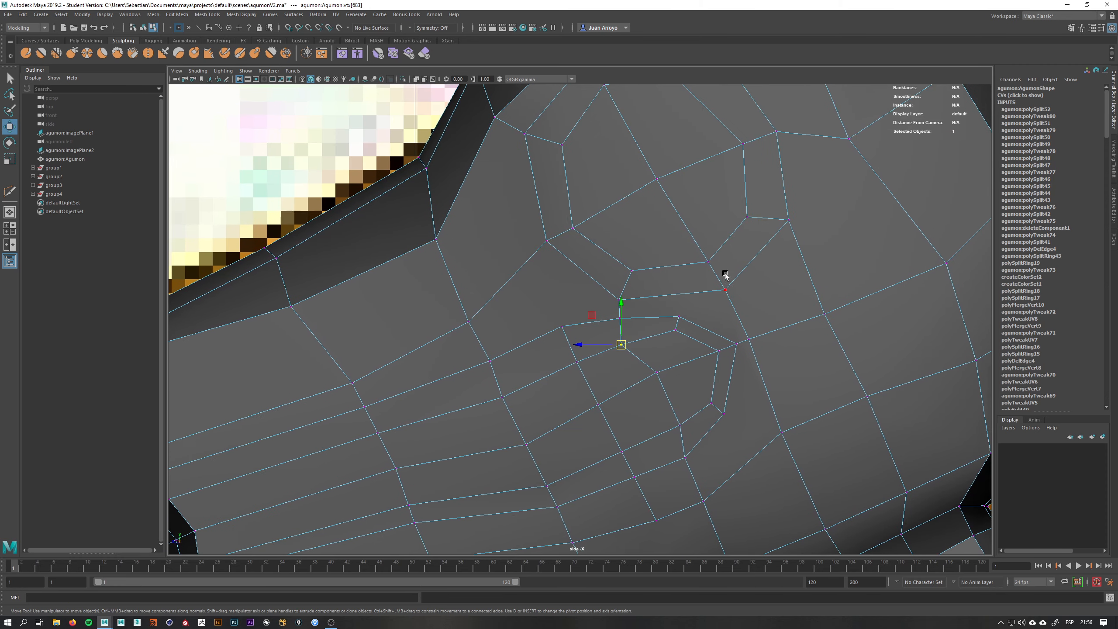
- Move two cheek vertices behind the mouth corner down and slightly toward the back of the head
middle_click_drag(740, 274, 587, 323, "alt")
middle_click_drag(733, 450, 732, 432, "alt")
left_click_drag(680, 406, 696, 427)
middle_click_drag(807, 378, 790, 388, "alt")
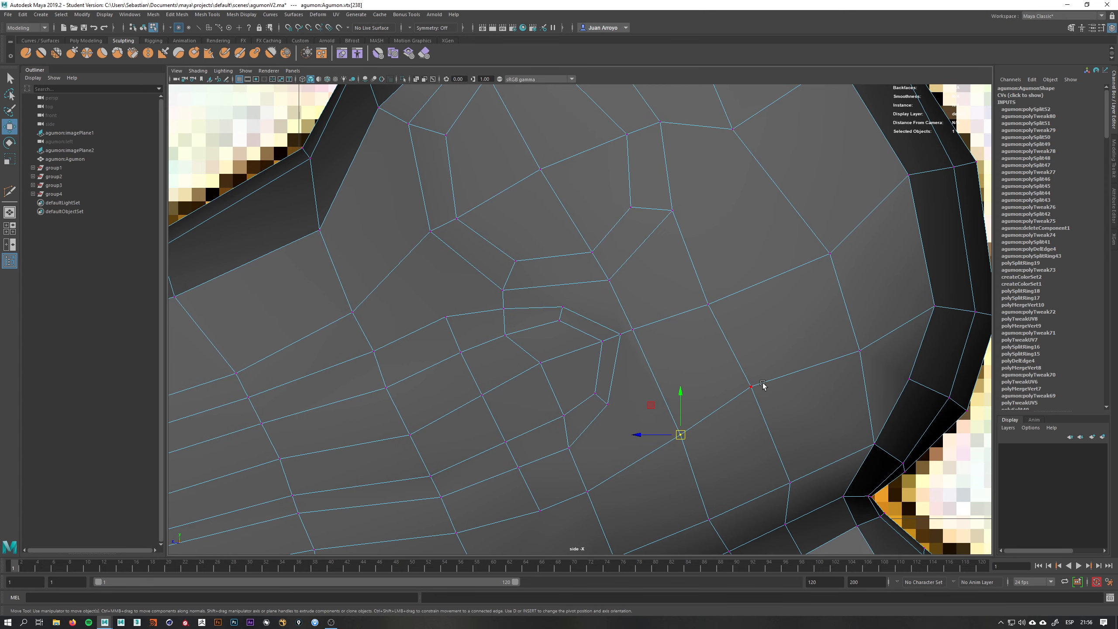
left_click(751, 387)
left_click_drag(751, 386, 763, 401)
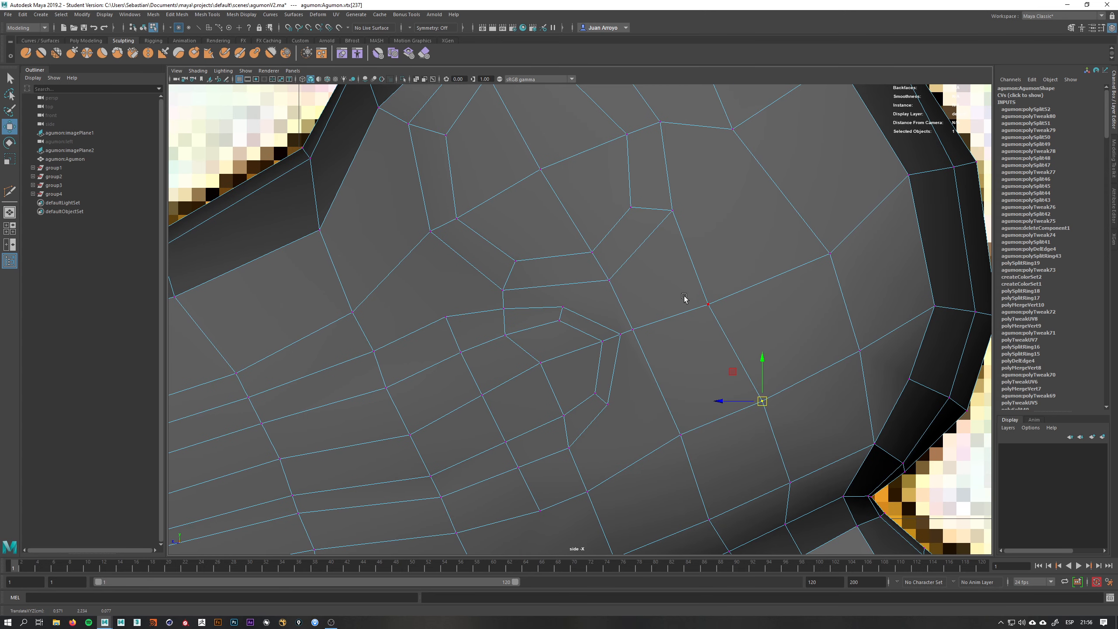
- Try to cut edges from the mouth-corner loop's upper vertex to the eye loop and from its lower vertex to the cheek
key("q")
right_click_drag(585, 302, 615, 296)
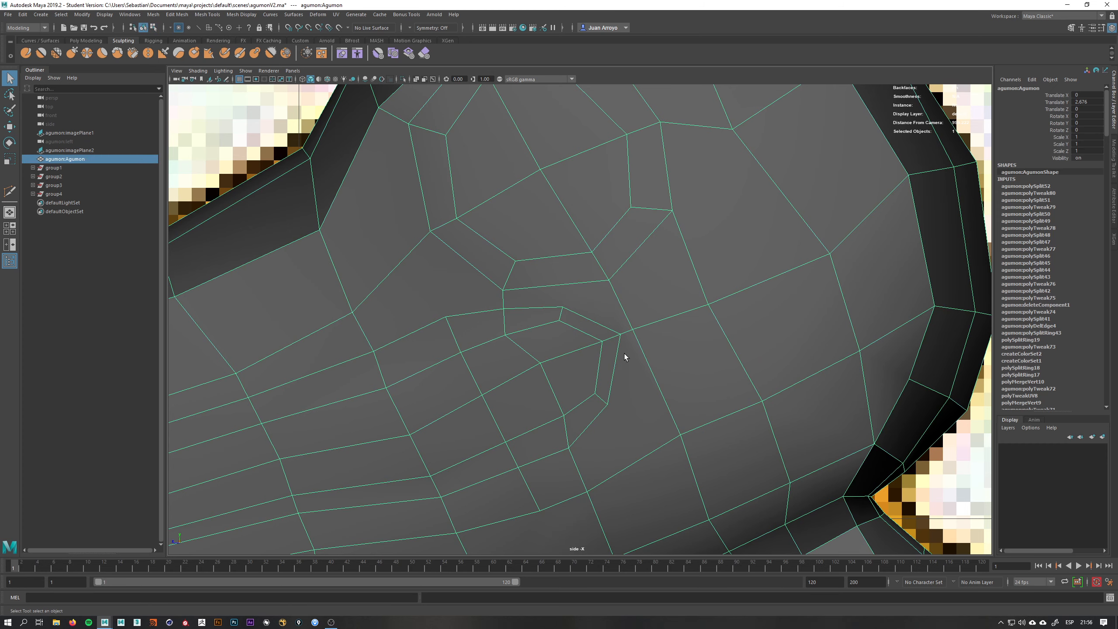
right_click_drag(622, 371, 576, 372, "shift")
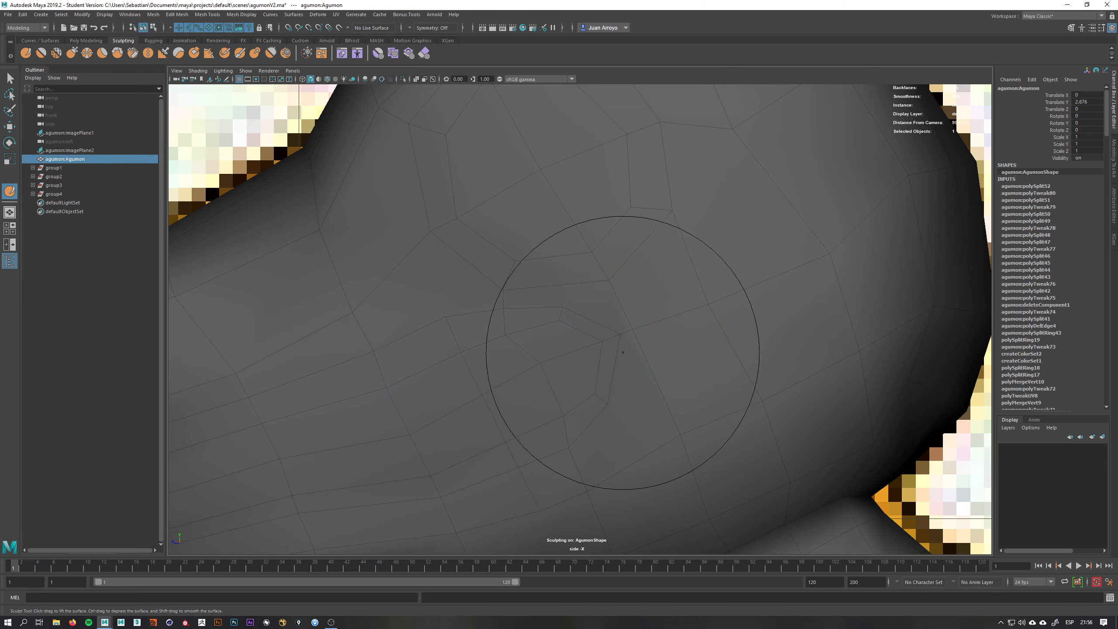
key("q")
right_click_drag(588, 313, 542, 310, "shift")
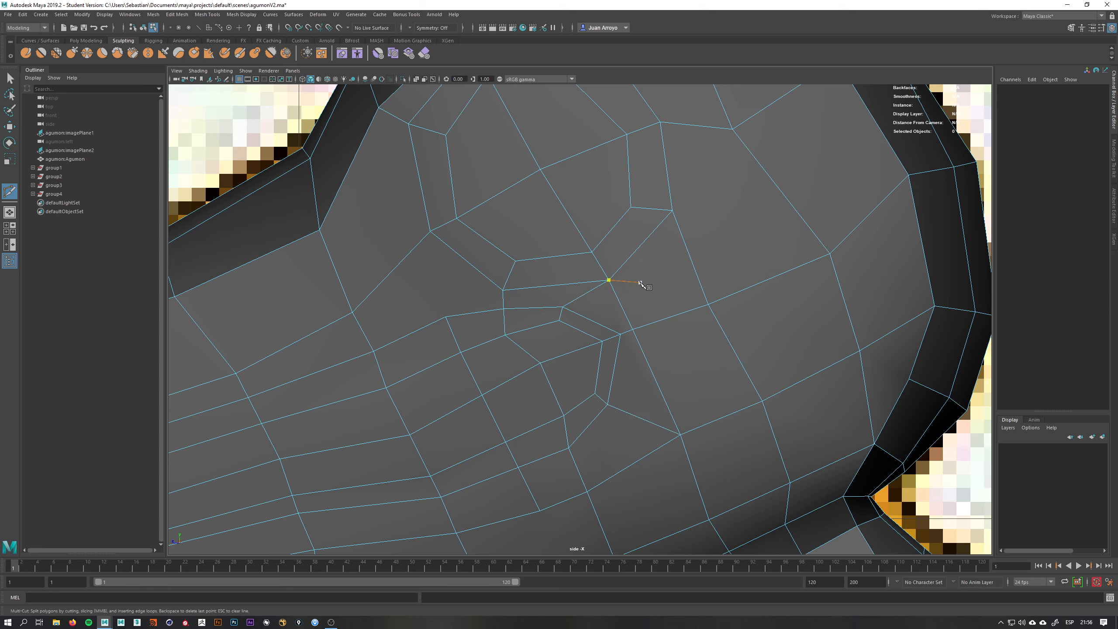
key("q")
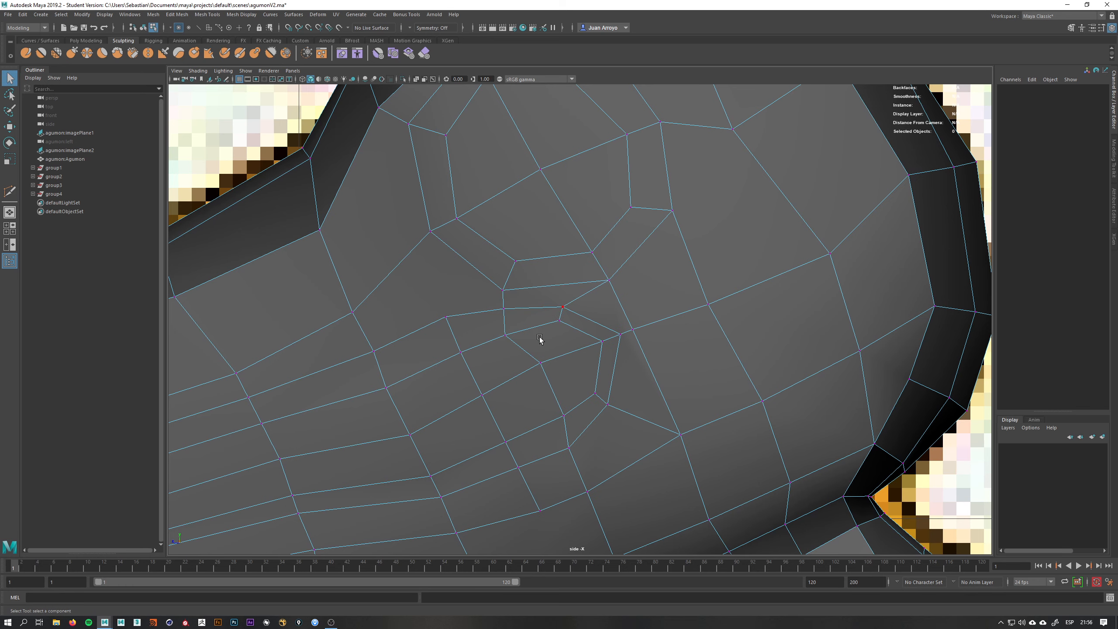
- Try to reshape the mouth corner by shifting its loop vertices around the two new cuts
key("w")
left_click_drag(576, 298, 571, 320)
left_click_drag(629, 383, 614, 413)
left_click_drag(645, 320, 618, 340)
middle_click_drag(653, 323, 656, 349, "alt")
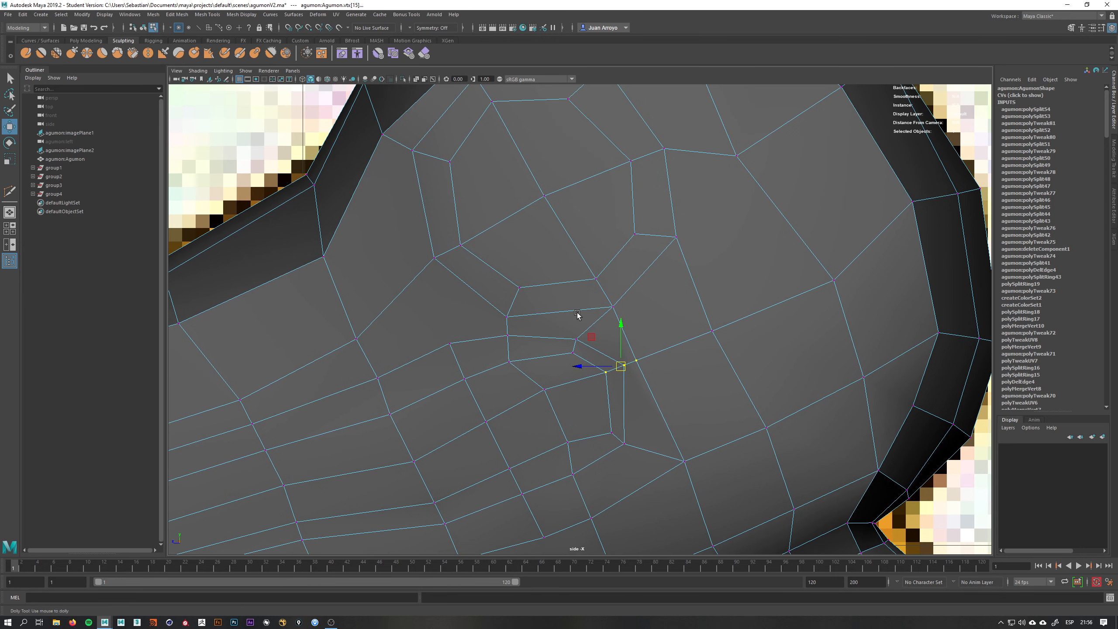
- Undo the mouth-corner vertex moves and the two cuts joining it to the eye loop and cheek
key("ctrl+z")
key("ctrl+z")
key("ctrl+z")
key("ctrl+z")
key("ctrl+z")
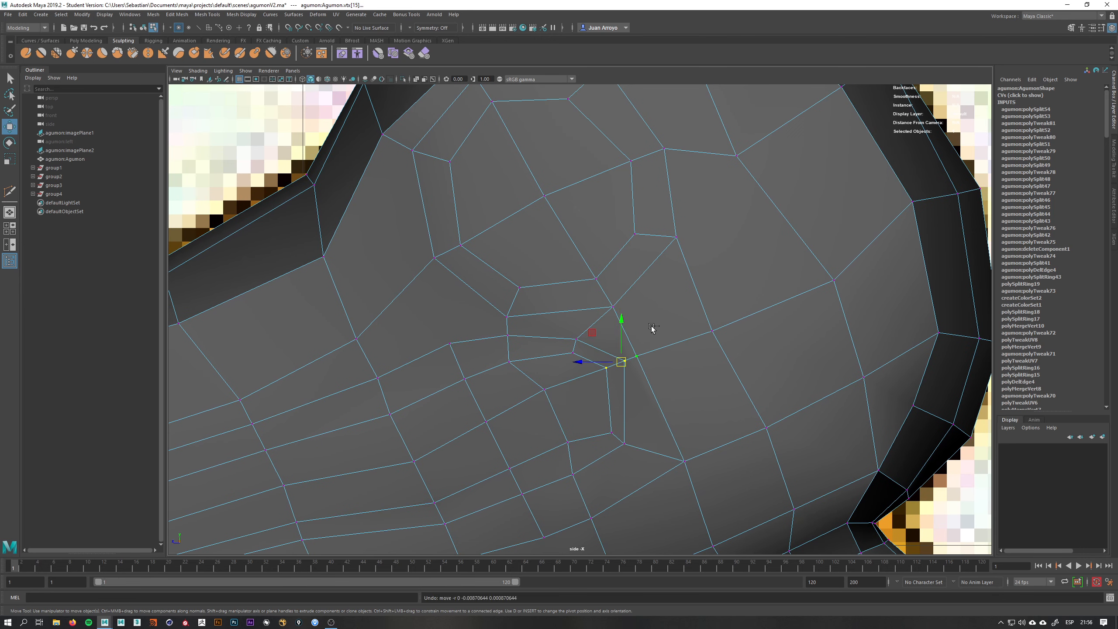
key("ctrl+z")
key("ctrl+z")
key("ctrl+z")
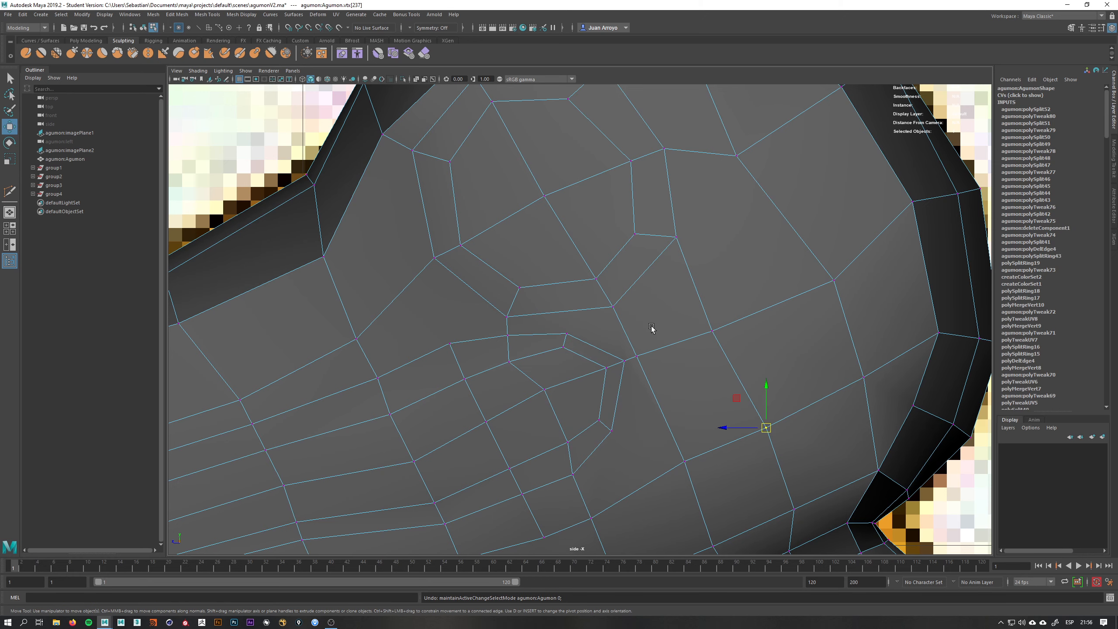
- Cut from the mouth loop's upper vertex upward across the eye's outer loop, and from the same vertex across the cheek to the head's rear edge
right_click_drag(515, 309, 499, 313, "shift")
left_click(566, 334)
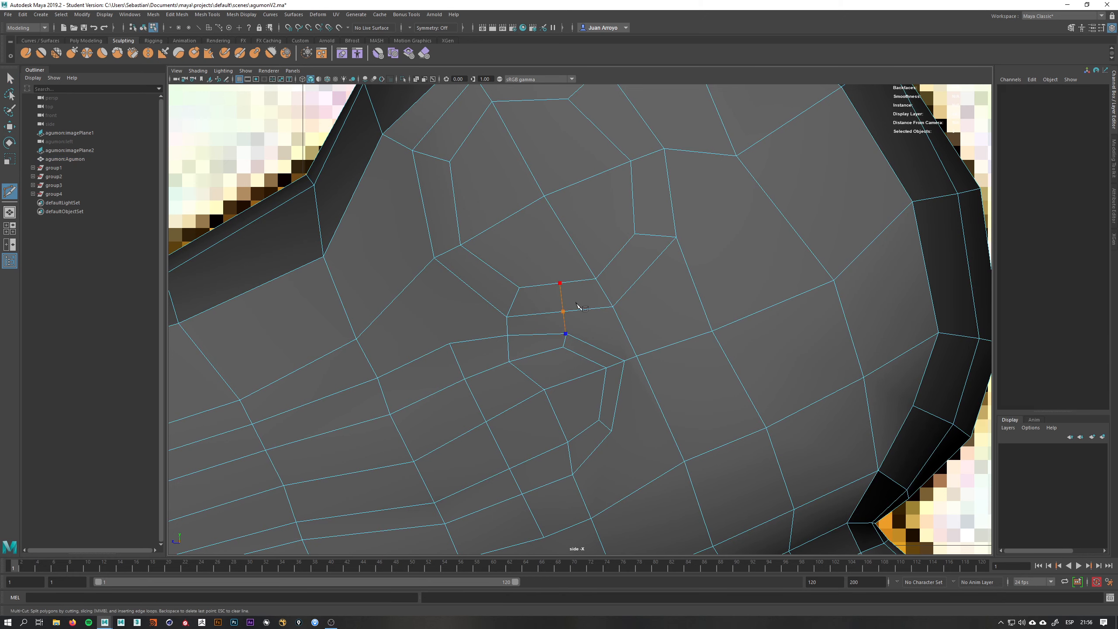
left_click(623, 328)
left_click(697, 293)
left_click(782, 215)
middle_click_drag(886, 172, 820, 226, "alt")
scroll(819, 226, "up", 1)
left_click(822, 183)
left_click(870, 160)
left_click(882, 154)
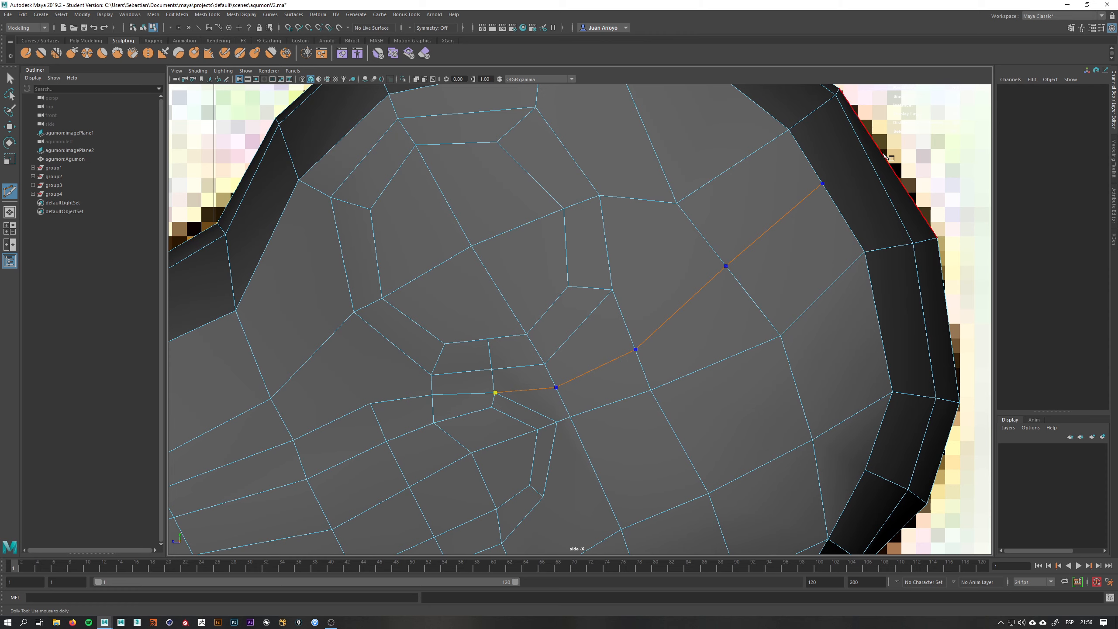
right_click(882, 155)
- Cut a line of edges from the mouth corner's lower vertex down across the loops beneath it
left_click(864, 252)
left_click(781, 336)
middle_click_drag(745, 225, 735, 161, "alt")
left_click(641, 327)
left_click(560, 353)
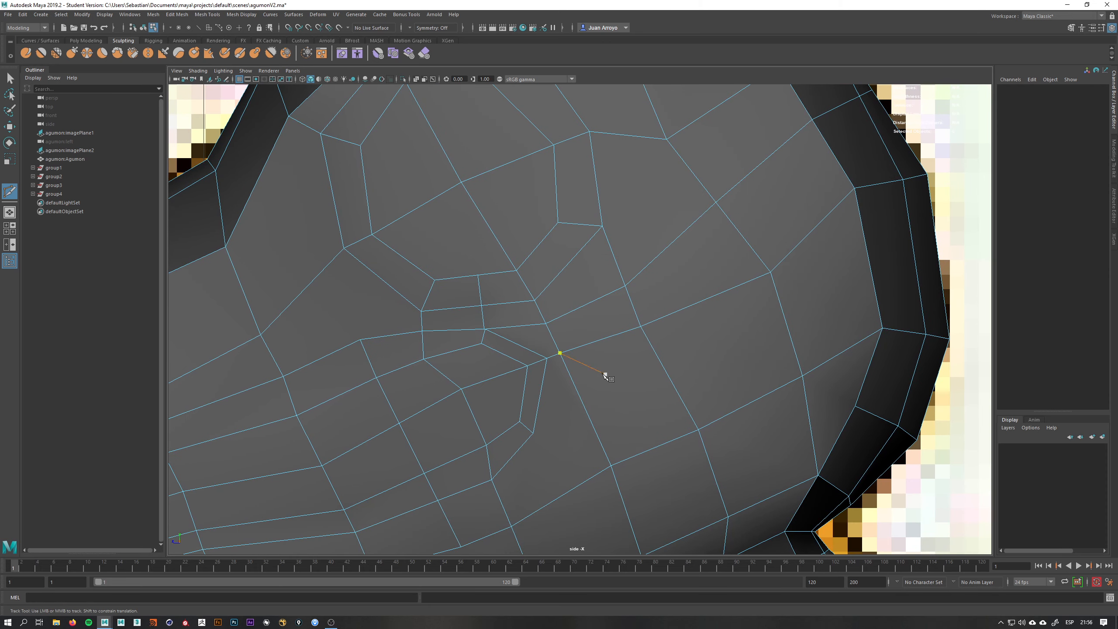
left_click(533, 434)
middle_click_drag(575, 485, 554, 403, "alt")
left_click(594, 476)
right_click(580, 393)
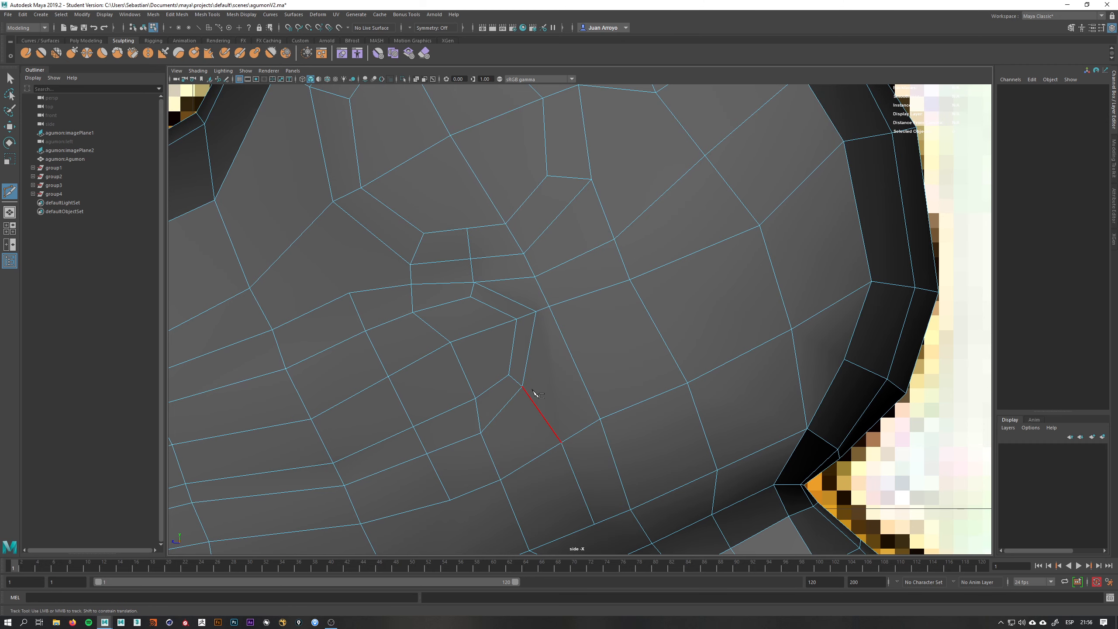
- Cut a line of edges from the mouth corner's lower vertex across the cheek to the back of the head
left_click(522, 386)
left_click(860, 222)
left_click(925, 221)
right_click(919, 223)
- Move the new cheek vertex between the eye loop and the mouth corner slightly upward
middle_click_drag(747, 252, 767, 274, "alt")
scroll(585, 301, "down", 2)
key("q")
middle_click_drag(550, 300, 576, 293, "alt")
key("w")
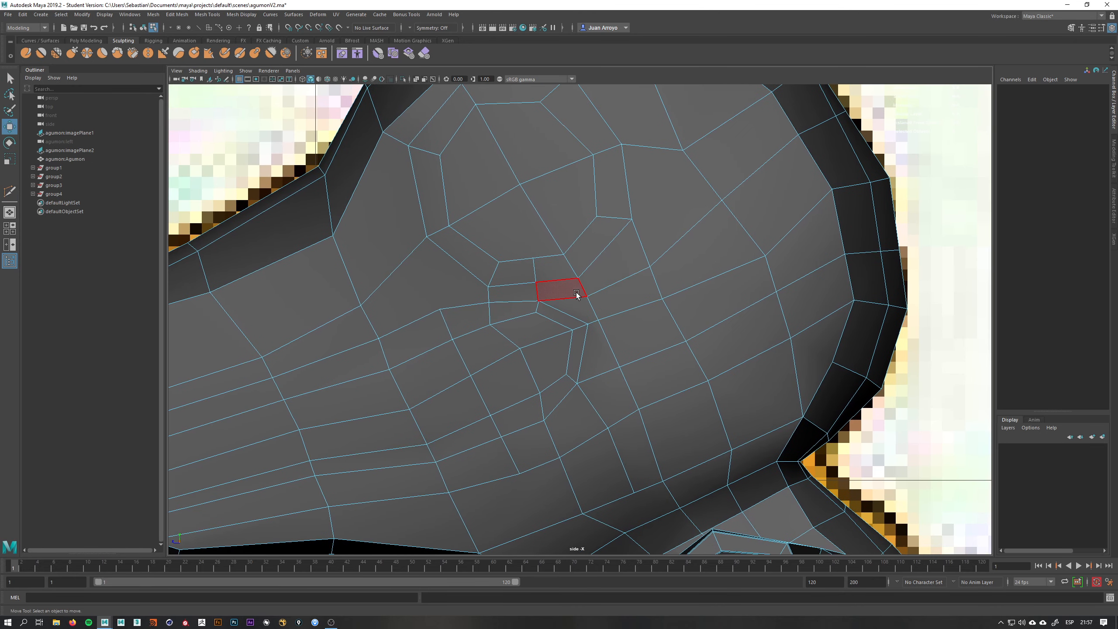
right_click_drag(576, 294, 535, 294)
left_click(589, 297)
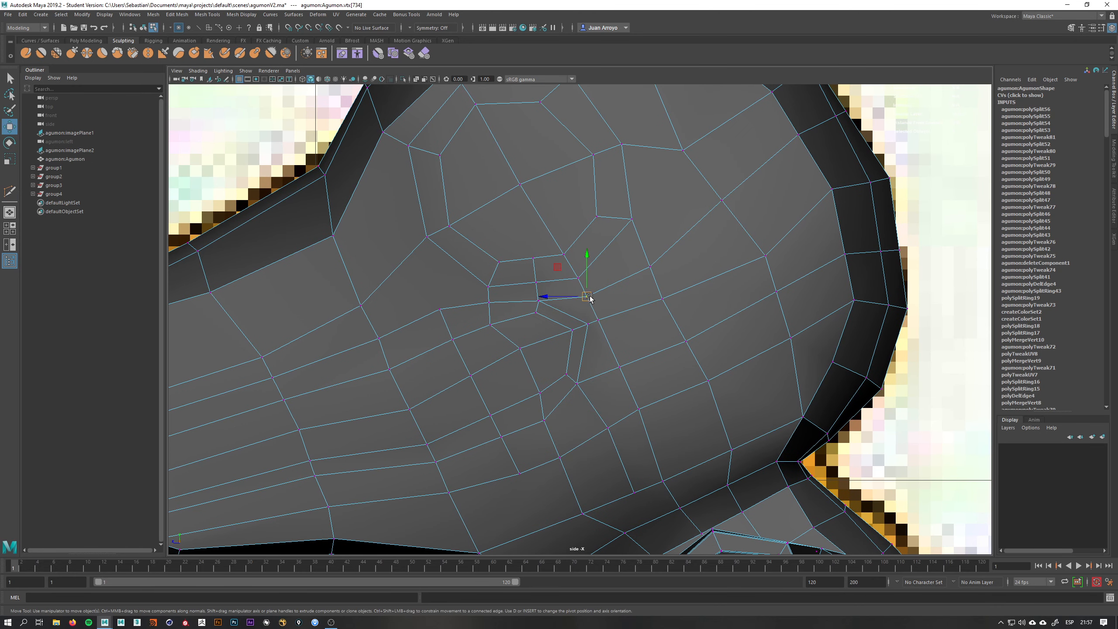
left_click_drag(590, 299, 588, 294)
middle_click_drag(591, 307, 593, 275, "alt")
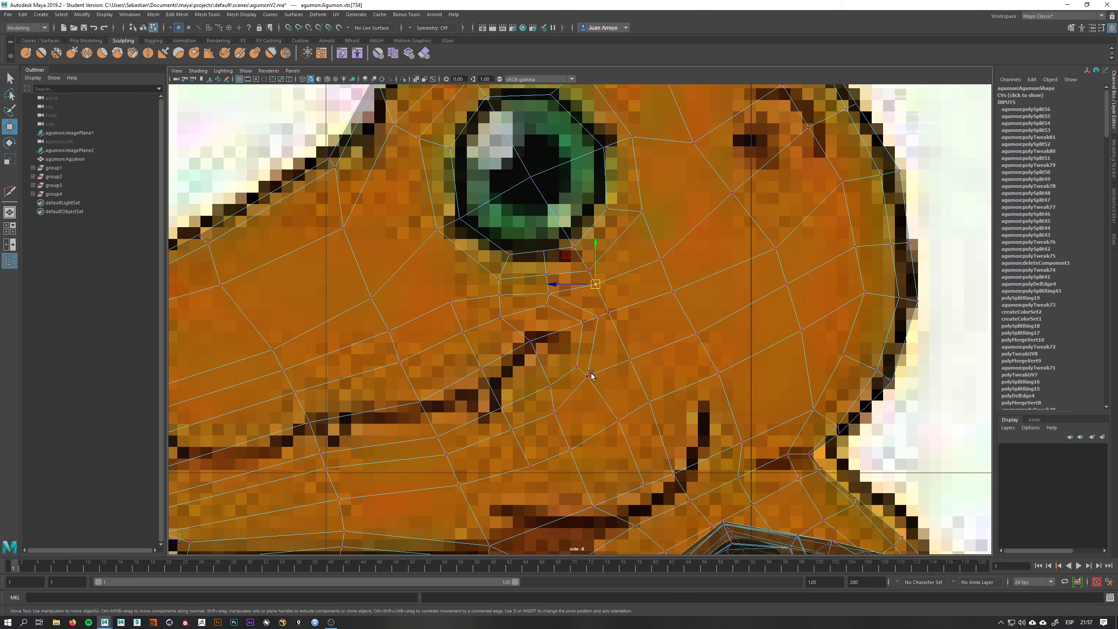
- Insert edge loops along the face rows above and below the reference mouth line, running from the snout to the mouth corner
scroll(591, 374, "down", 5)
scroll(666, 327, "up", 5)
middle_click_drag(601, 301, 685, 289, "alt")
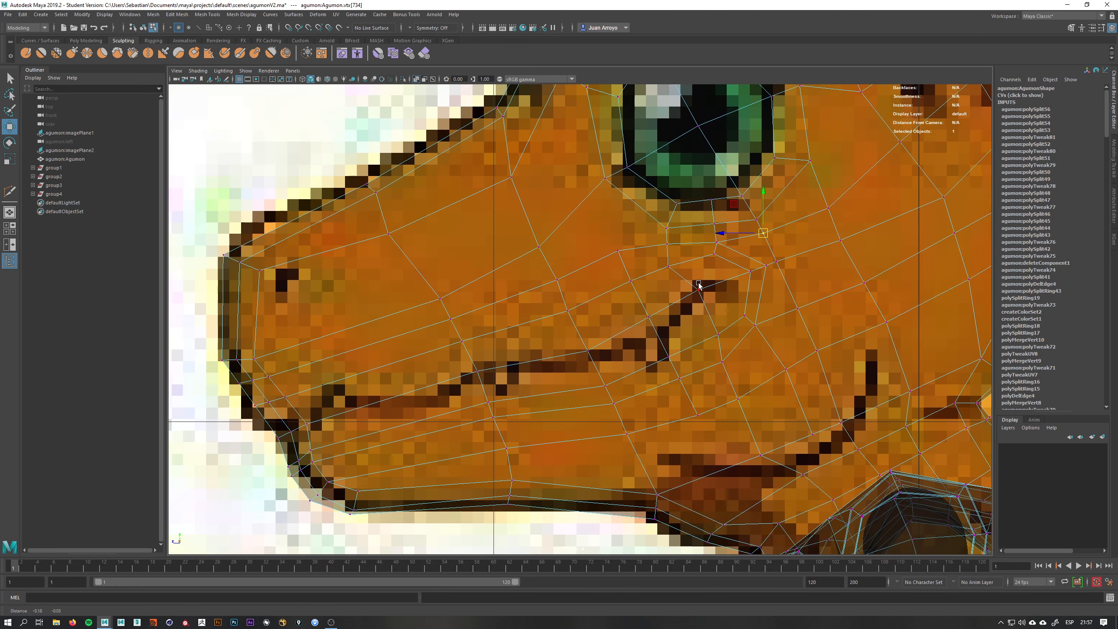
key("q")
mouse_move(621, 278)
right_mouse_down()
mouse_move(674, 259)
mouse_move(627, 268)
right_mouse_up()
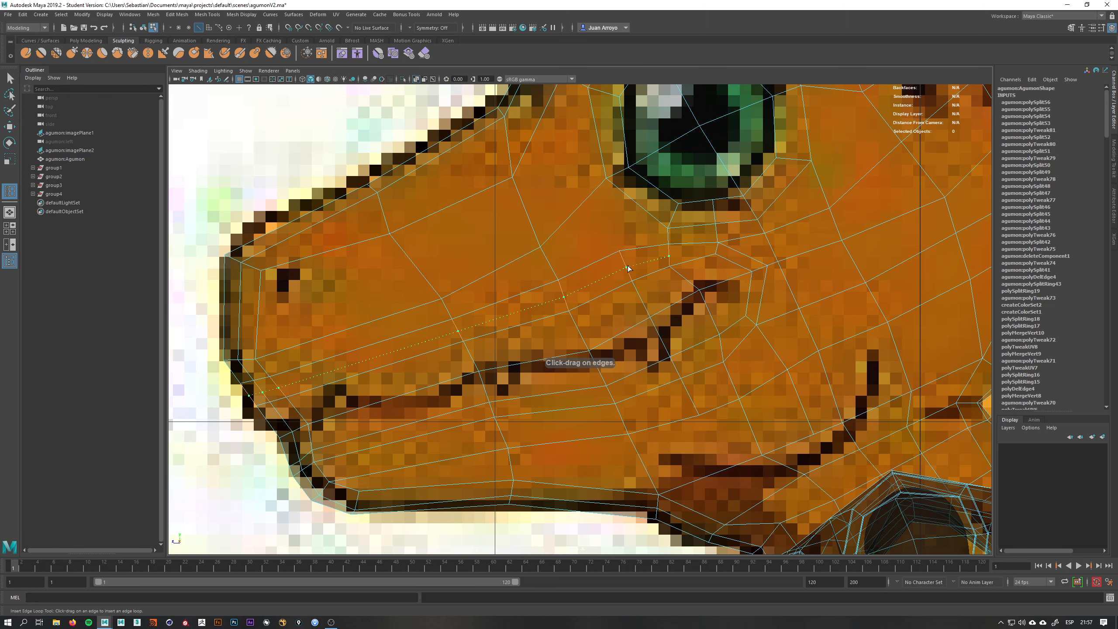
left_click(629, 269)
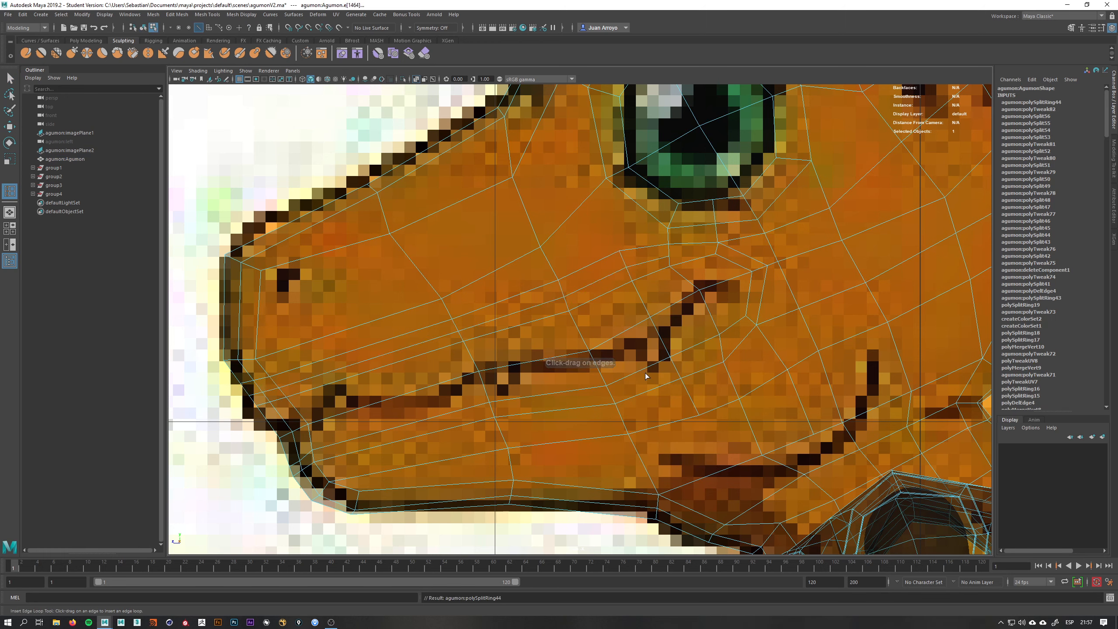
left_click_drag(672, 378, 676, 366)
- Merge the closely spaced vertices at the upper end of the mouth-corner loops below the eye
middle_click_drag(676, 366, 594, 410, "alt")
right_click_drag(593, 410, 876, 309, "alt")
key("q")
right_click_drag(653, 262, 612, 256)
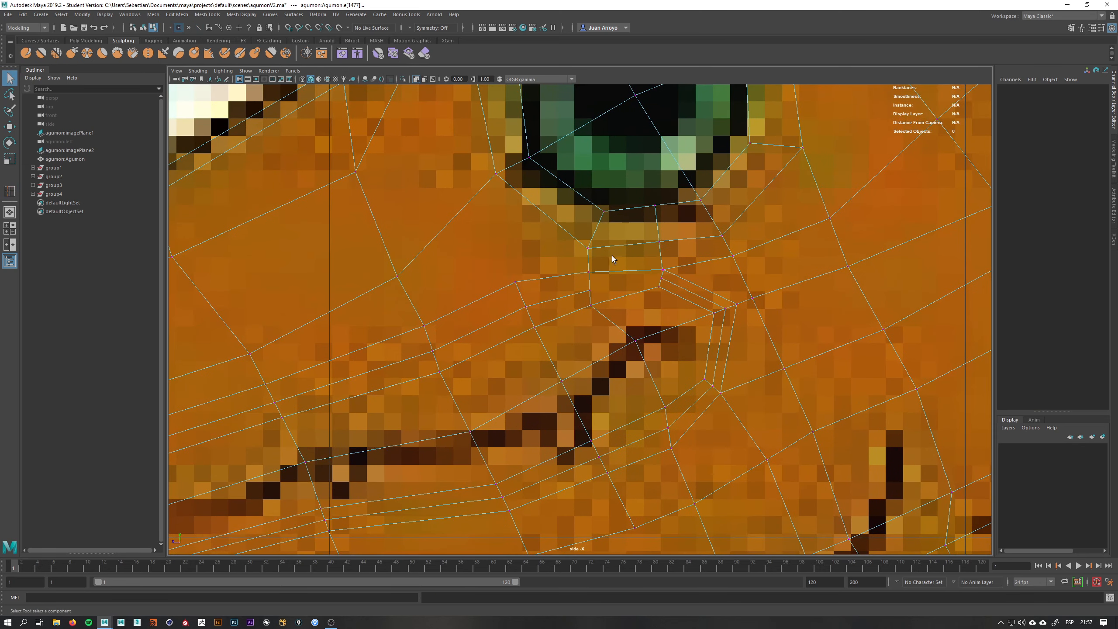
left_click(663, 270)
middle_click_drag(667, 263, 683, 272)
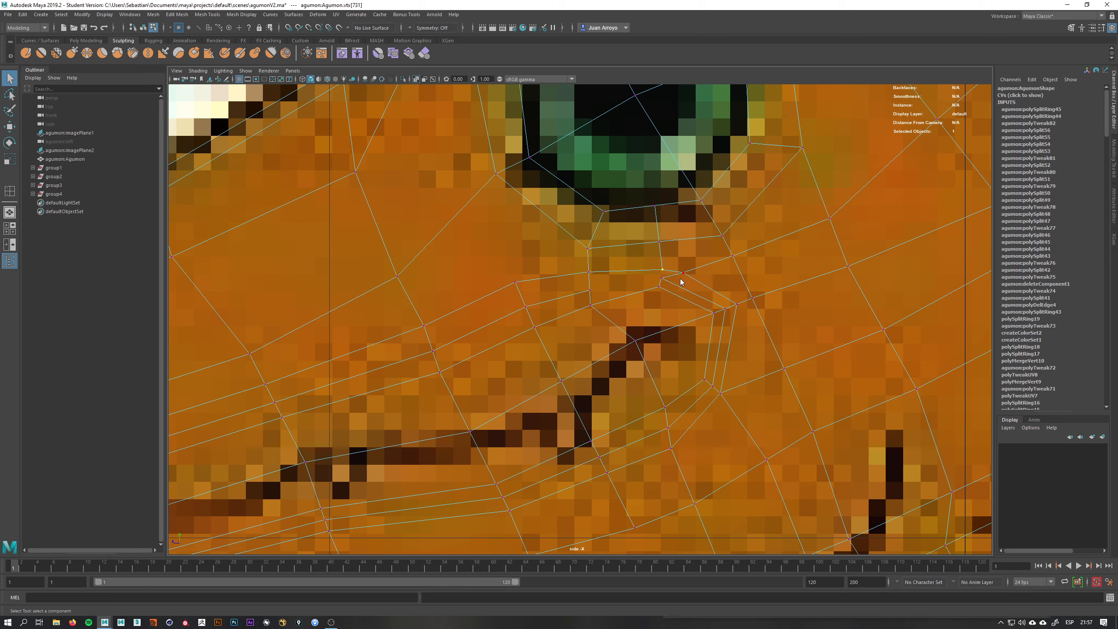
right_click_drag(681, 282, 689, 180, "shift")
key("w")
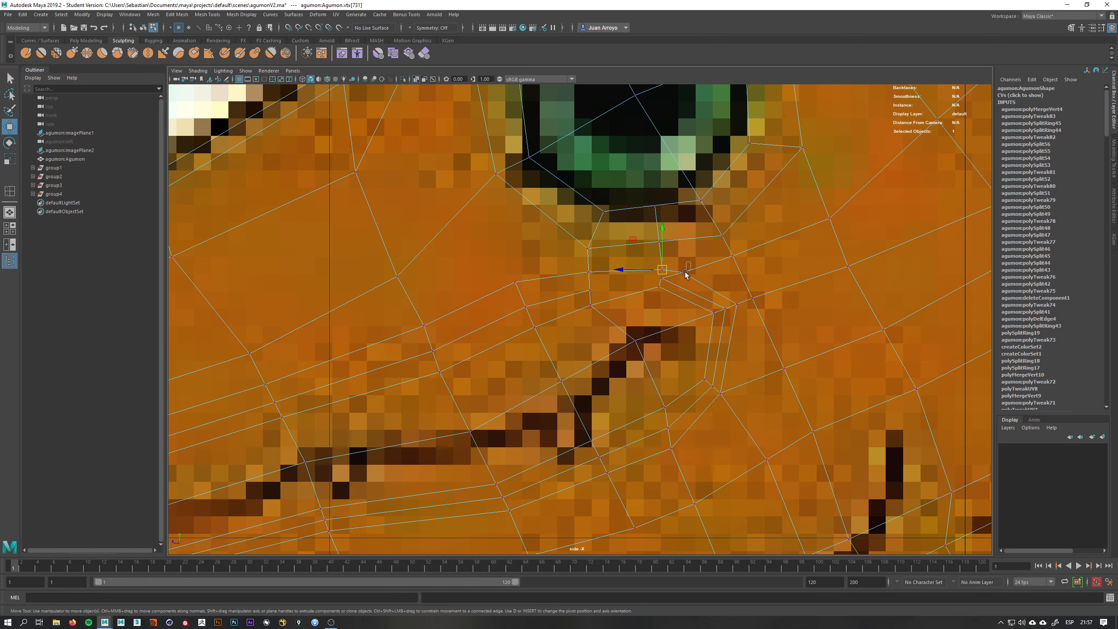
left_click(683, 273)
key("q")
key("w")
right_click_drag(682, 273, 684, 207, "shift")
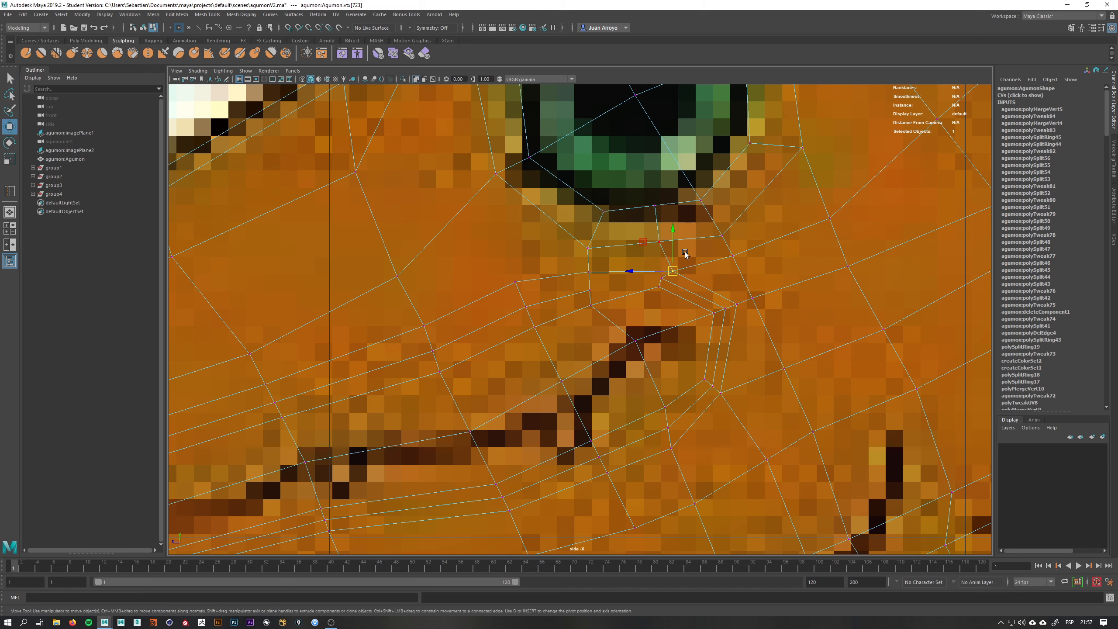
- Cut an edge across the face above the mouth corner to connect the open ends of the inserted loop
key("q")
right_click_drag(668, 265, 635, 271)
left_click(589, 272)
key("Escape")
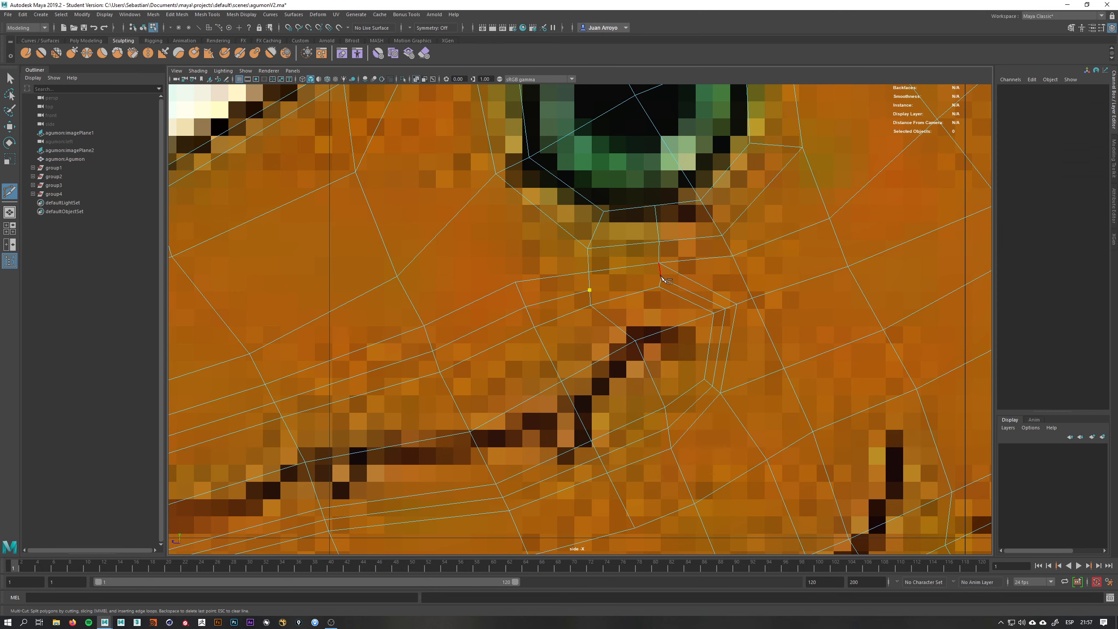
key("q")
- Move the inner-loop vertices at the mouth corner inward to the tip of the reference mouth line
middle_click_drag(691, 283, 696, 267, "alt")
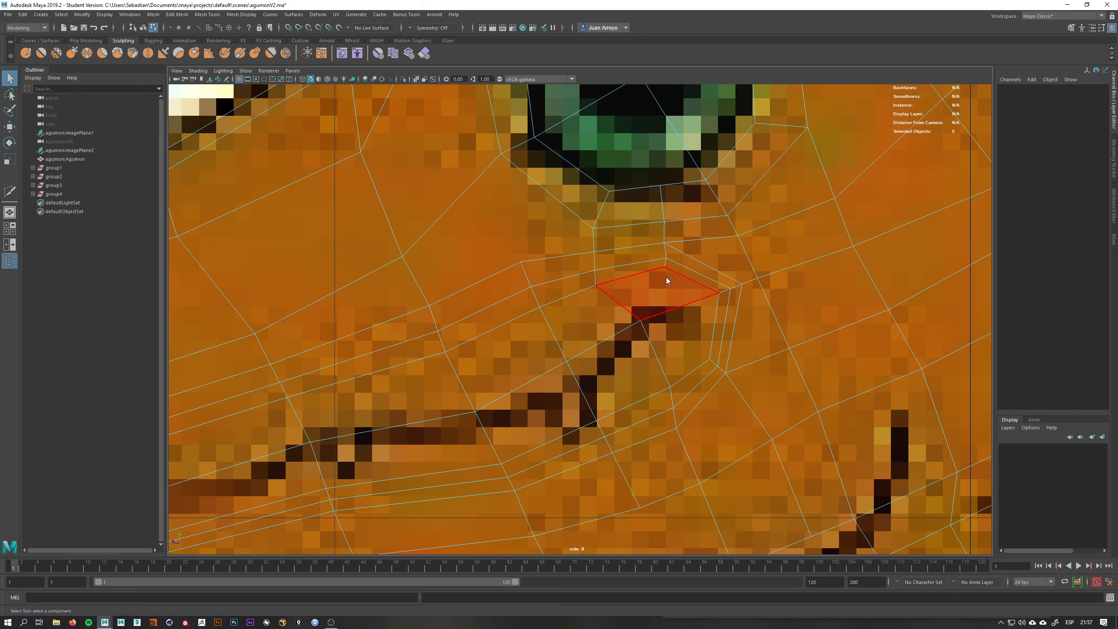
key("w")
key("F9")
left_click(664, 267)
left_click_drag(663, 260, 694, 300)
left_click(723, 294)
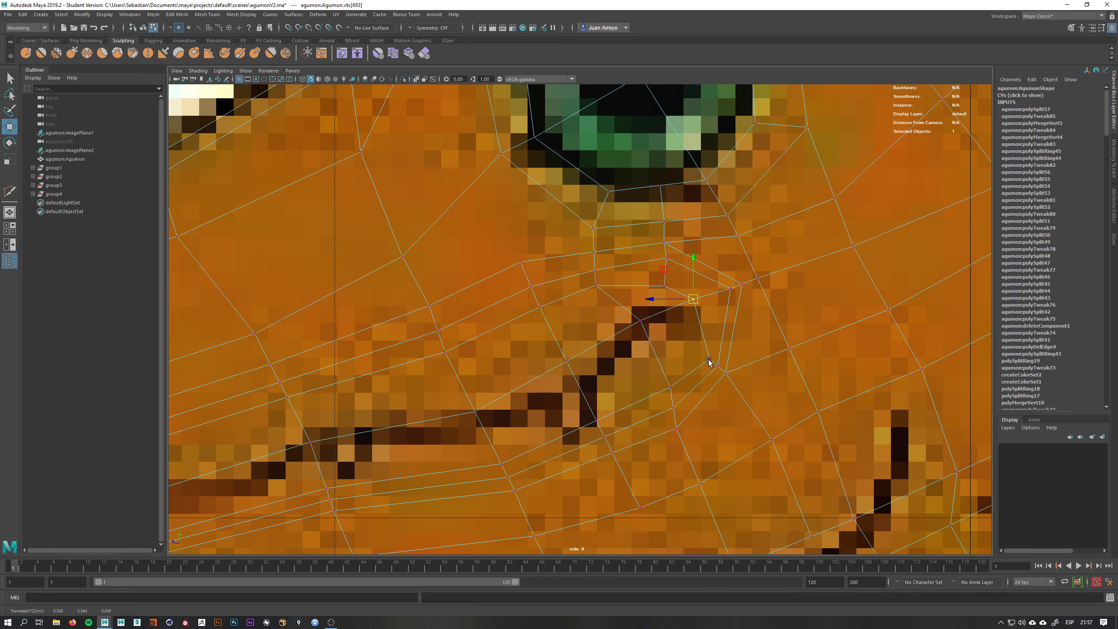
left_click(709, 361)
left_click_drag(706, 362, 641, 362)
- Pull the inner-loop vertices just in front of the mouth corner onto the upper and lower sides of the reference mouth line
left_click(594, 286)
left_click_drag(595, 286, 623, 321)
left_click(665, 286)
left_click_drag(664, 287, 642, 346)
left_click(640, 322)
left_click(648, 355)
left_click(593, 420)
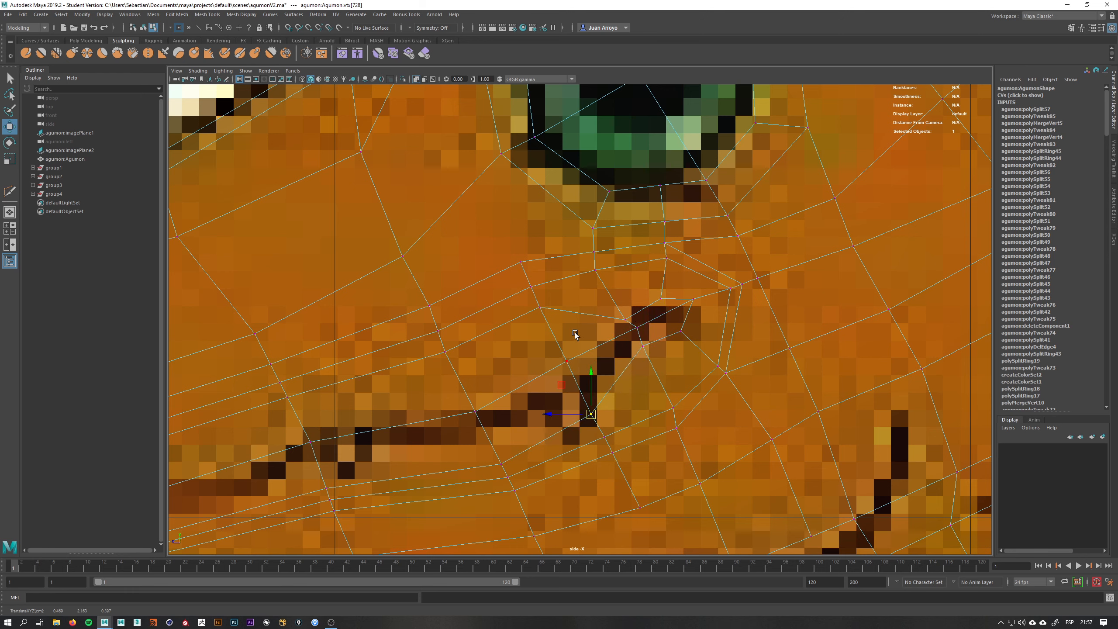
- Lower the inner-loop vertices in the next column toward the snout to the bend of the reference mouth line
left_click(513, 316)
left_click(541, 308)
left_click_drag(542, 311, 559, 370)
left_click_drag(566, 360, 584, 395)
middle_click_drag(511, 355, 571, 329, "alt")
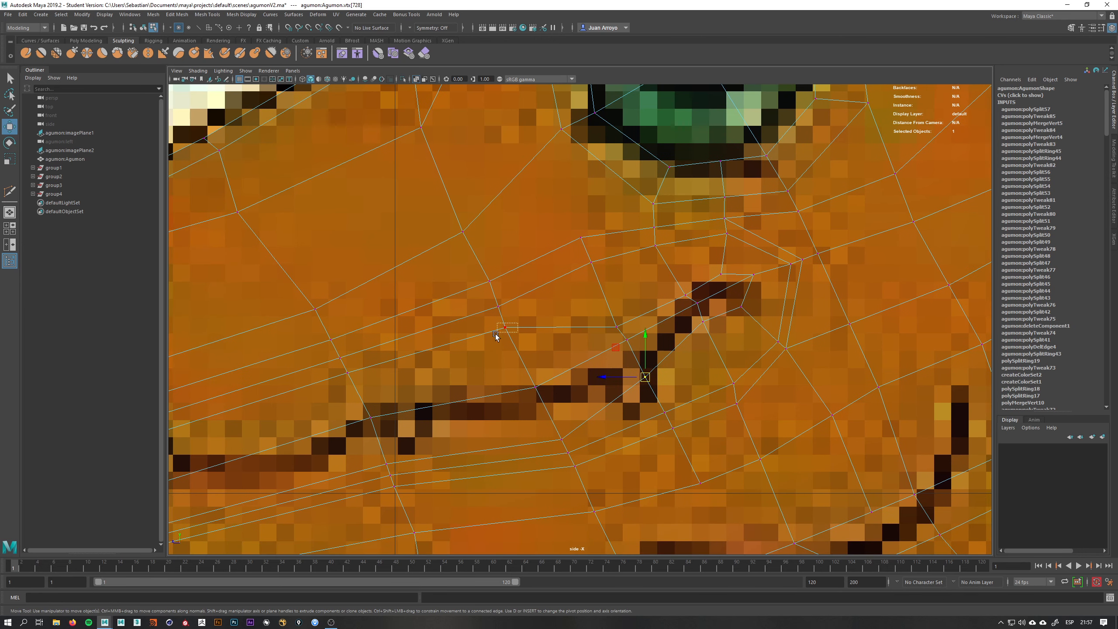
- Bring the upper and lower inner-loop vertices of the two mid-muzzle columns close together around the reference mouth line
left_click_drag(496, 334, 526, 379)
left_click_drag(558, 441, 541, 407)
middle_click_drag(541, 407, 669, 378, "alt")
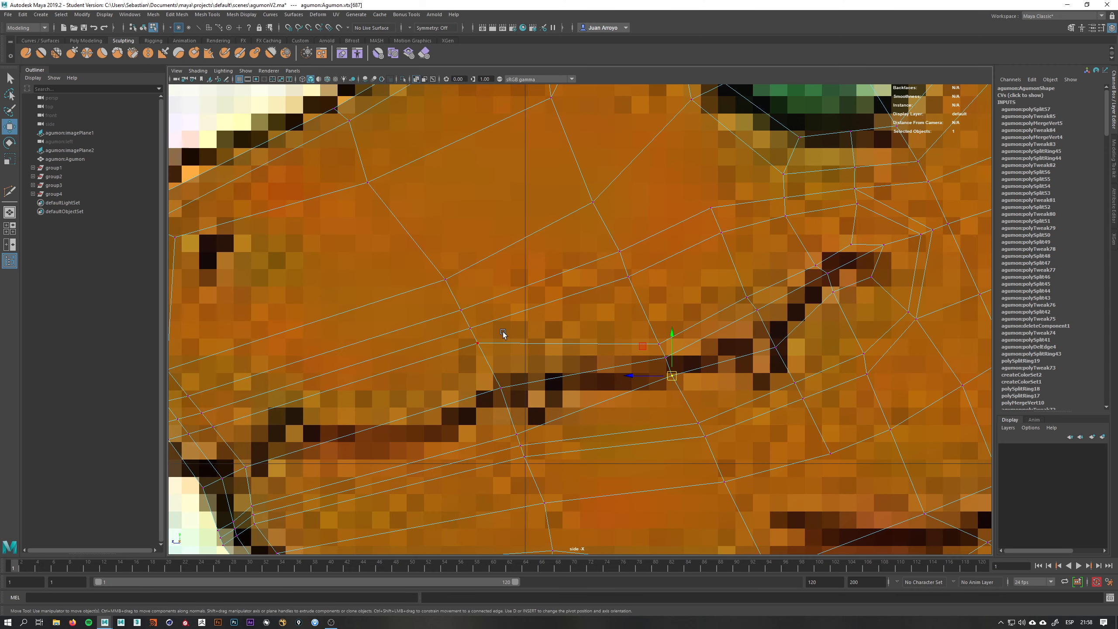
left_click_drag(480, 346, 494, 379)
left_click_drag(518, 435, 507, 406)
- Reposition the upper and lower lip vertices at the snout tip around the front end of the reference mouth line
middle_click_drag(477, 414, 759, 356, "alt")
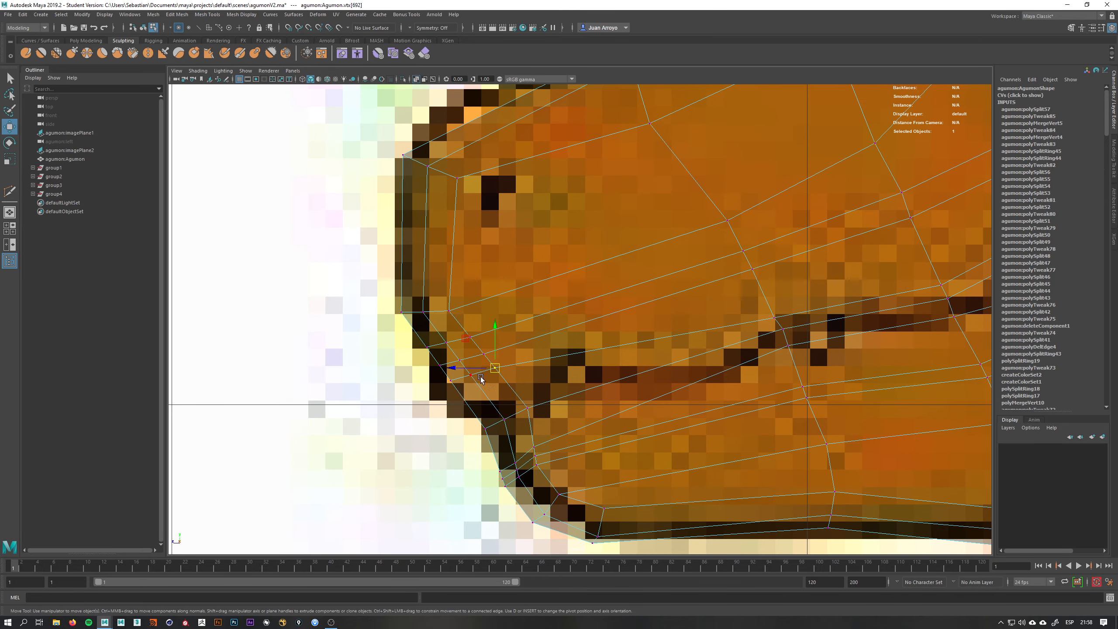
left_click_drag(456, 373, 504, 414, "shift")
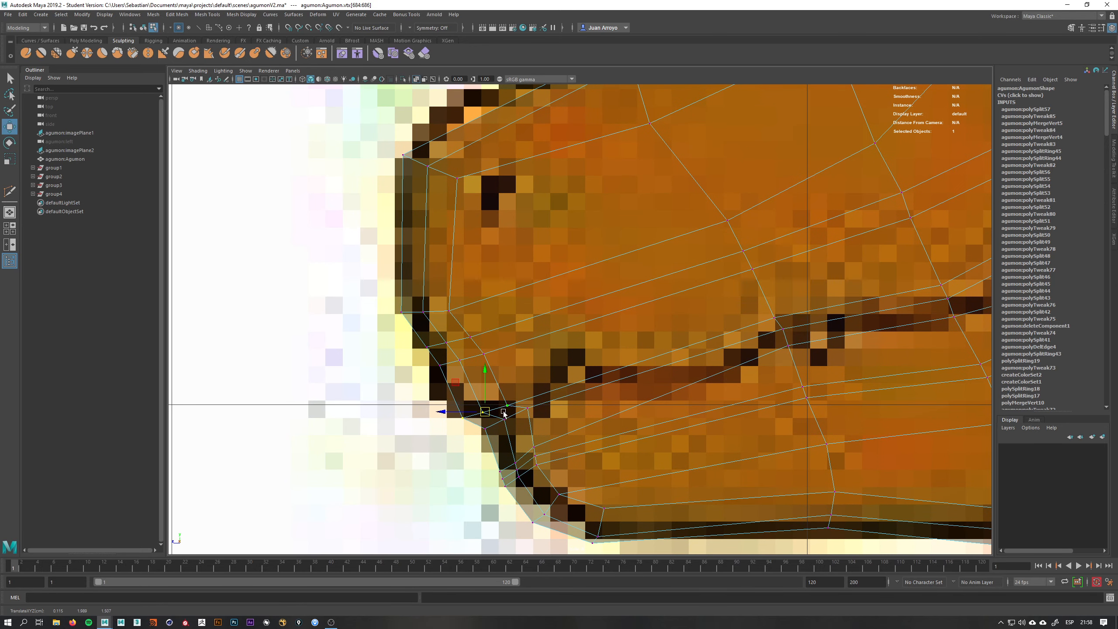
left_click(527, 450)
left_click(511, 466, "shift")
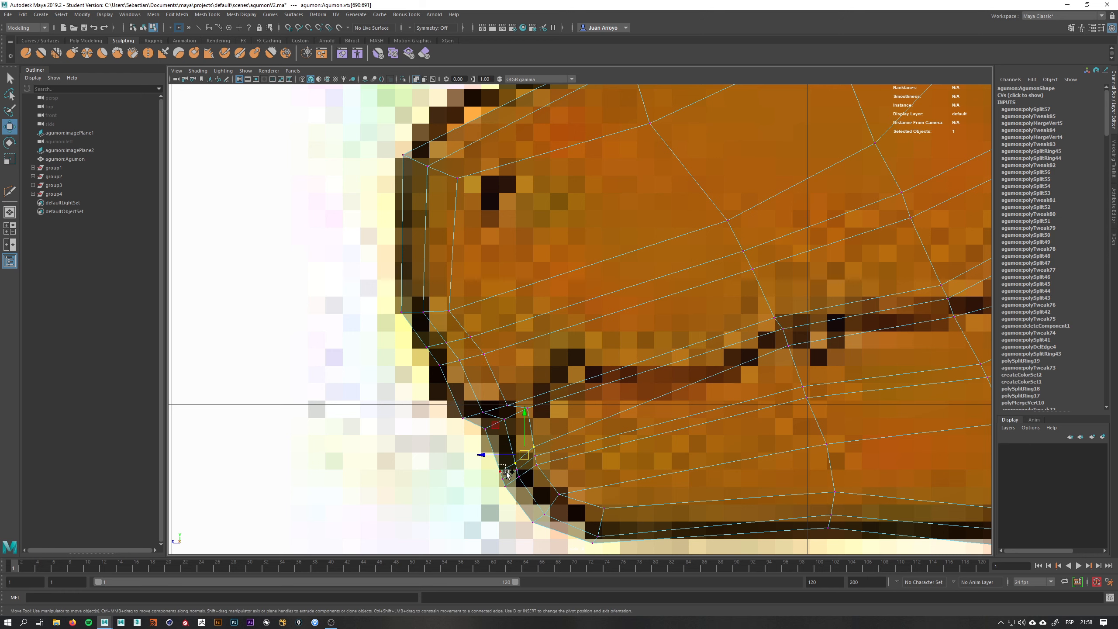
mouse_move(507, 473)
left_mouse_down("shift")
mouse_move(498, 428)
mouse_move(512, 473)
left_mouse_up("shift")
key("q")
key("w")
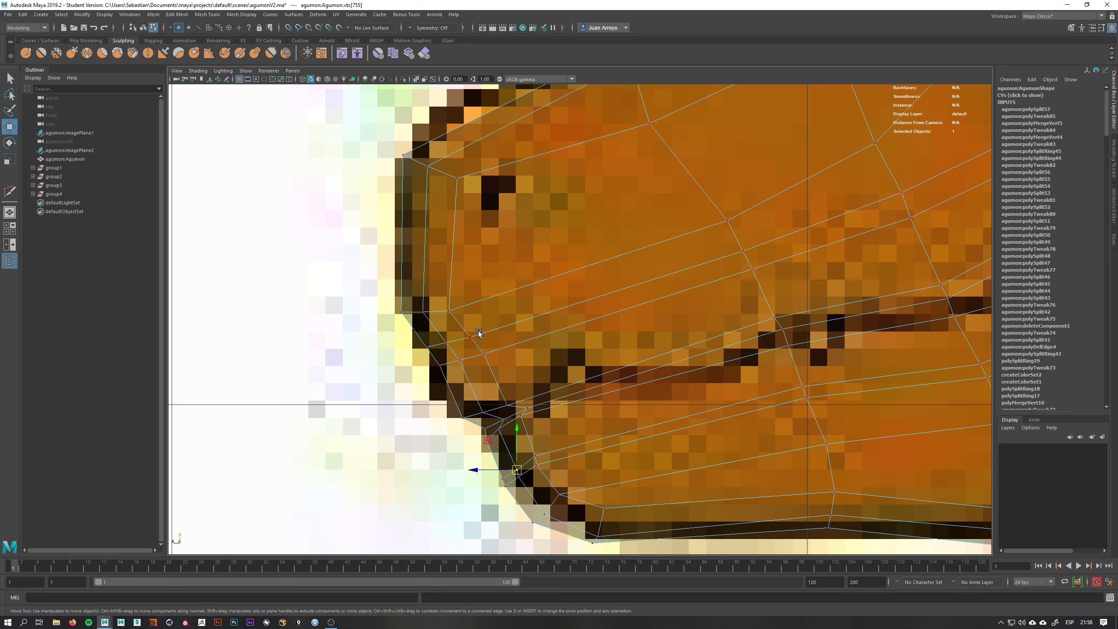
- Lower the outer-loop vertices above the mouth at the front of the snout toward the upper lip
left_click_drag(465, 352, 424, 379)
left_click_drag(450, 363, 442, 380)
left_click_drag(496, 348, 478, 366)
left_click_drag(483, 354, 490, 368)
- Lower the outer-loop vertices above the mouth, column by column from the mid-muzzle back to below the eye, toward the upper lip
middle_click_drag(645, 309, 568, 376, "alt")
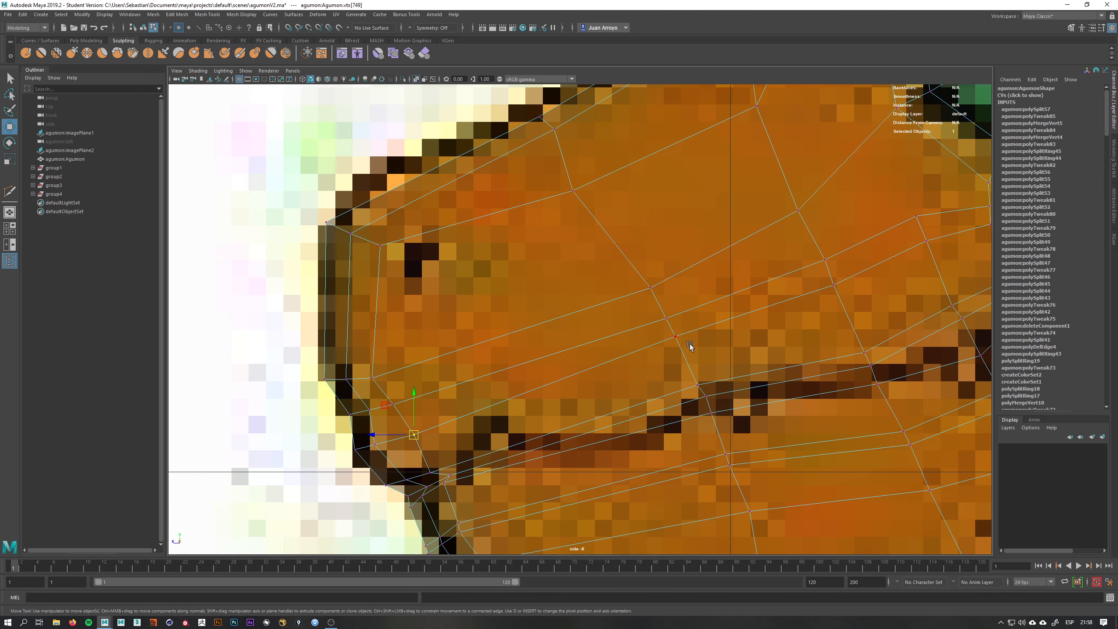
left_click_drag(652, 363, 652, 363)
left_click_drag(675, 337, 697, 355)
middle_click_drag(863, 321, 694, 373, "alt")
left_click_drag(682, 326, 680, 366)
middle_click_drag(686, 363, 559, 385, "alt")
left_click_drag(641, 309, 645, 343)
left_click_drag(722, 293, 704, 314)
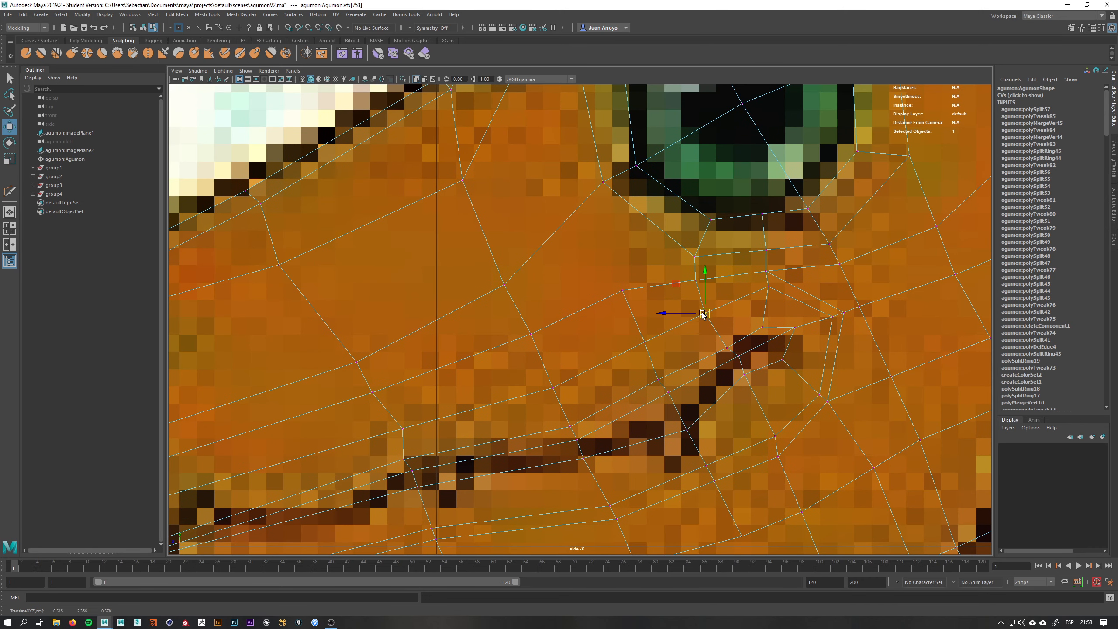
- Pull the outer-loop vertices above, behind and below the mouth corner inward so the loop wraps the corner more tightly
left_click(771, 288)
left_click_drag(769, 289, 762, 304)
left_click(836, 316)
left_click_drag(832, 317, 784, 335)
left_click(822, 392)
left_click_drag(820, 396, 772, 426)
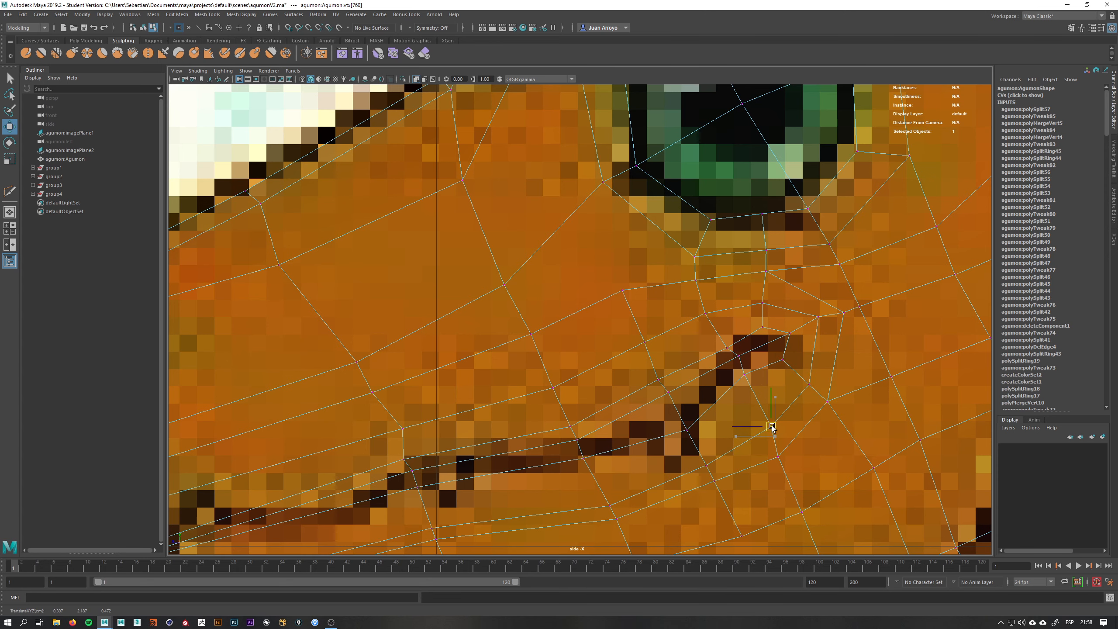
- Raise the outer-loop vertices below the mouth along the muzzle toward the lower lip
left_click(703, 466)
left_click_drag(706, 466, 699, 454)
middle_click_drag(701, 454, 789, 397, "alt")
left_click(699, 450)
left_click_drag(699, 450, 685, 427)
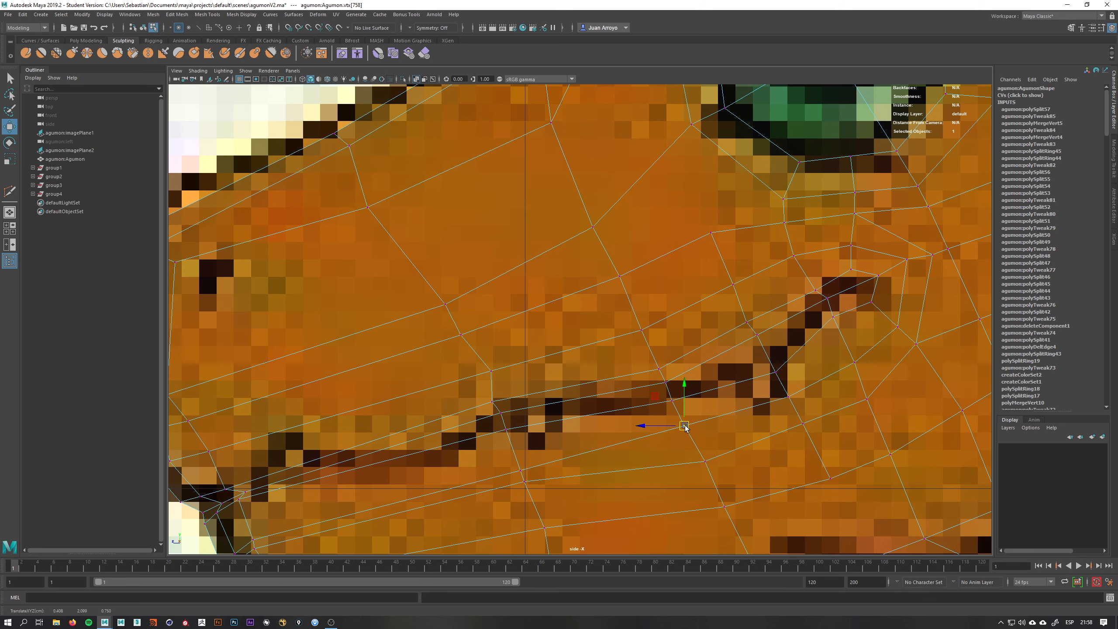
left_click(520, 465)
left_click_drag(520, 466, 514, 457)
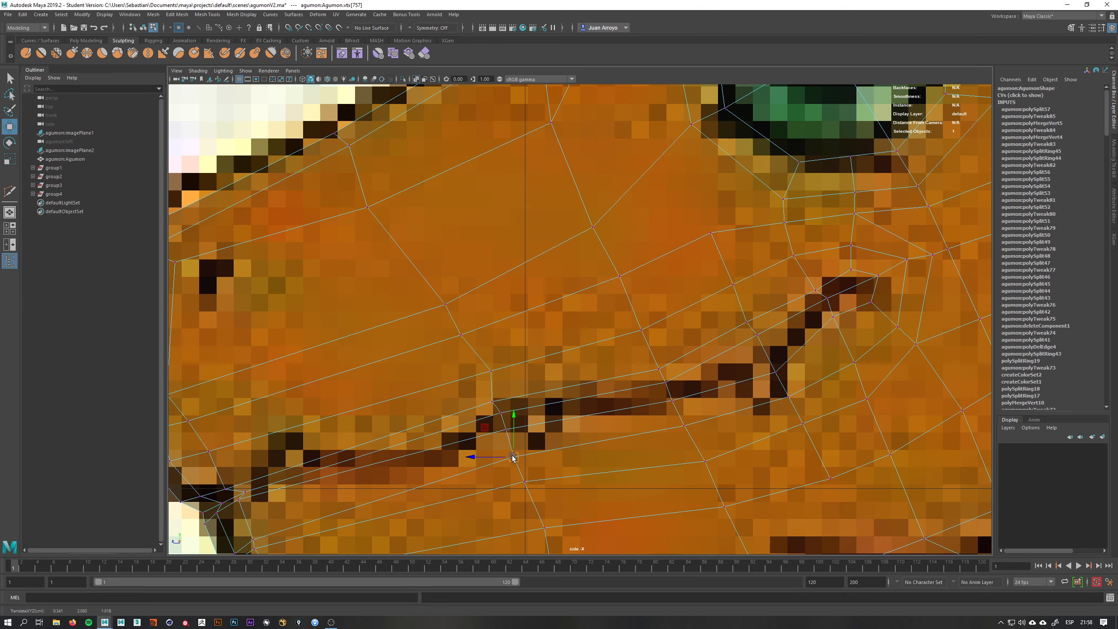
- Raise the outer-loop vertices of the lower lip at the snout tip toward the mouth opening
middle_click_drag(513, 456, 697, 365, "alt")
left_click(438, 448)
left_click(416, 461, "shift")
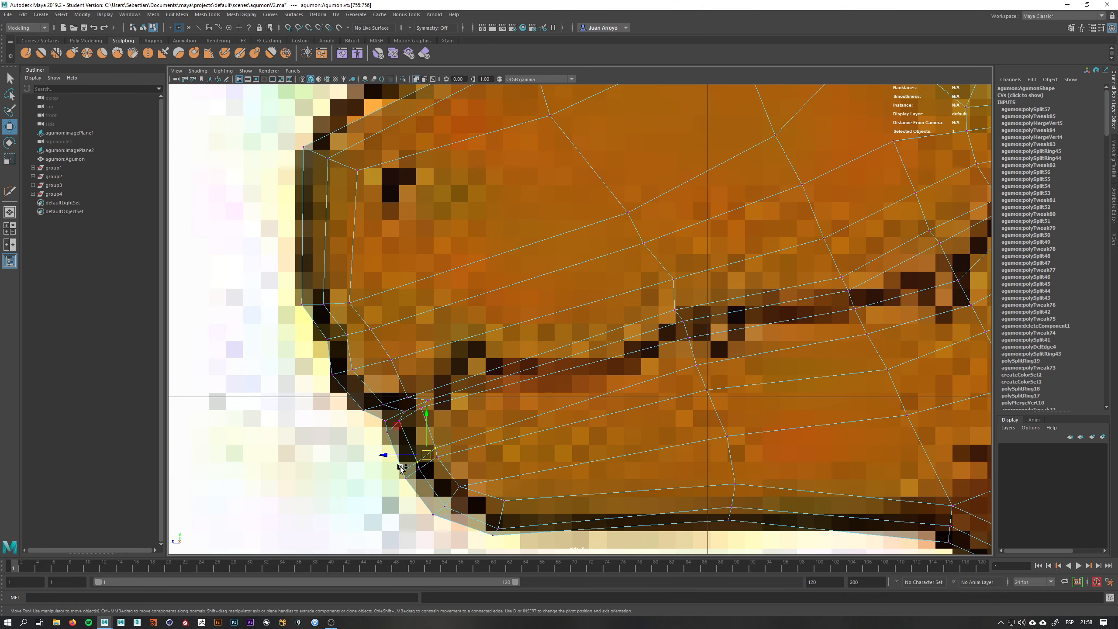
left_click(402, 471, "shift")
left_click_drag(415, 462, 402, 446)
- Adjust the inner-loop vertex at the bend in front of the mouth corner to follow the reference mouth line
scroll(402, 446, "down", 5)
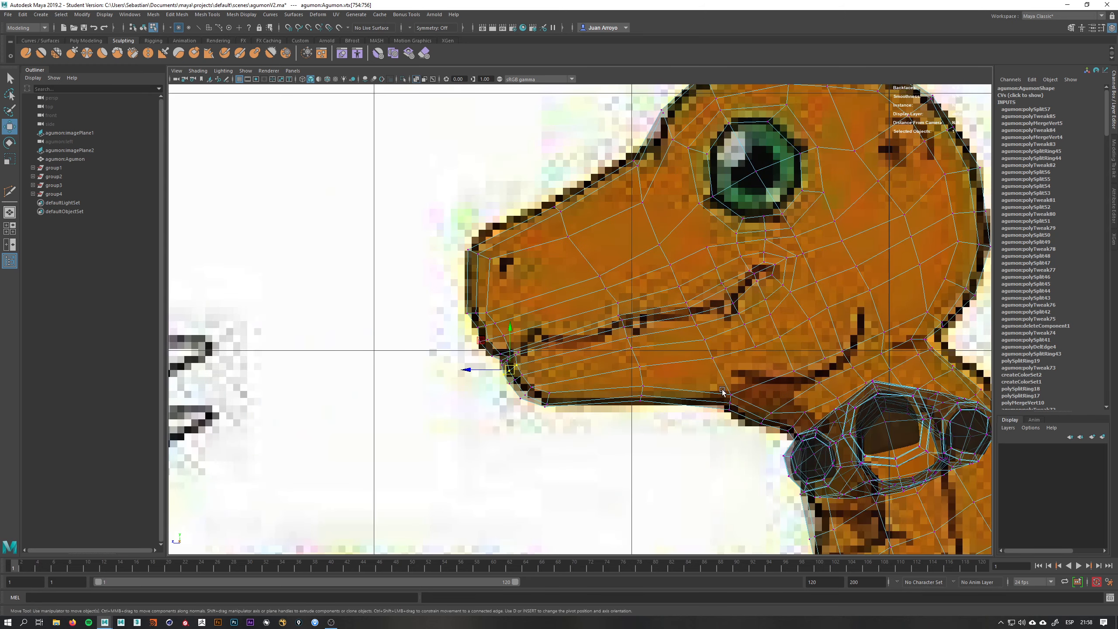
scroll(650, 298, "up", 3)
scroll(650, 298, "down", 4)
scroll(552, 298, "up", 5)
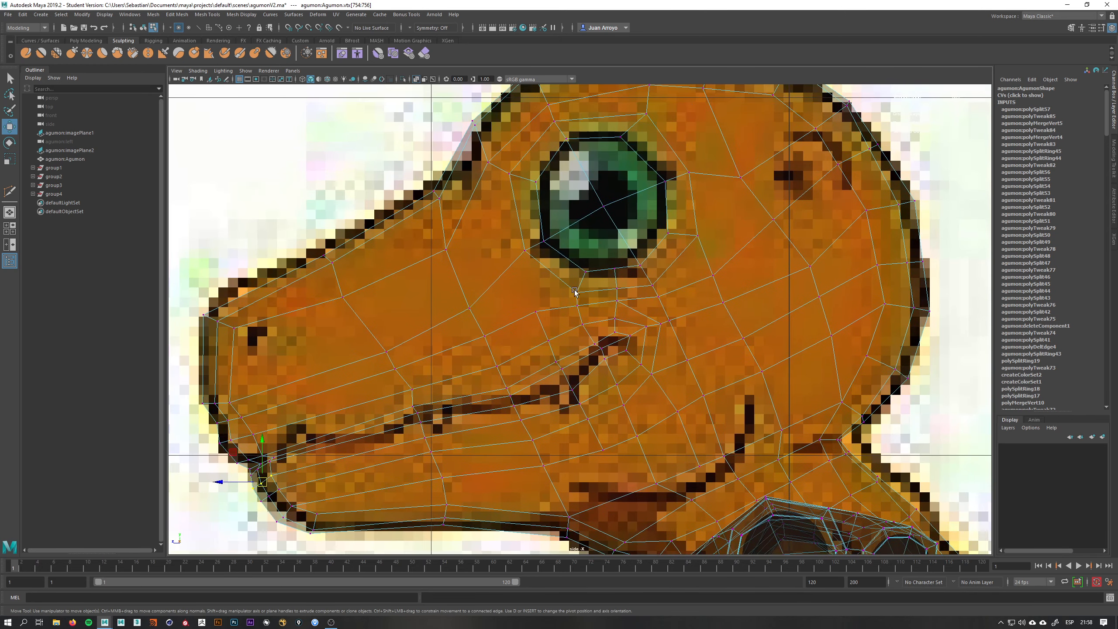
left_click_drag(551, 376, 567, 399)
left_click(573, 389)
scroll(489, 405, "up", 1)
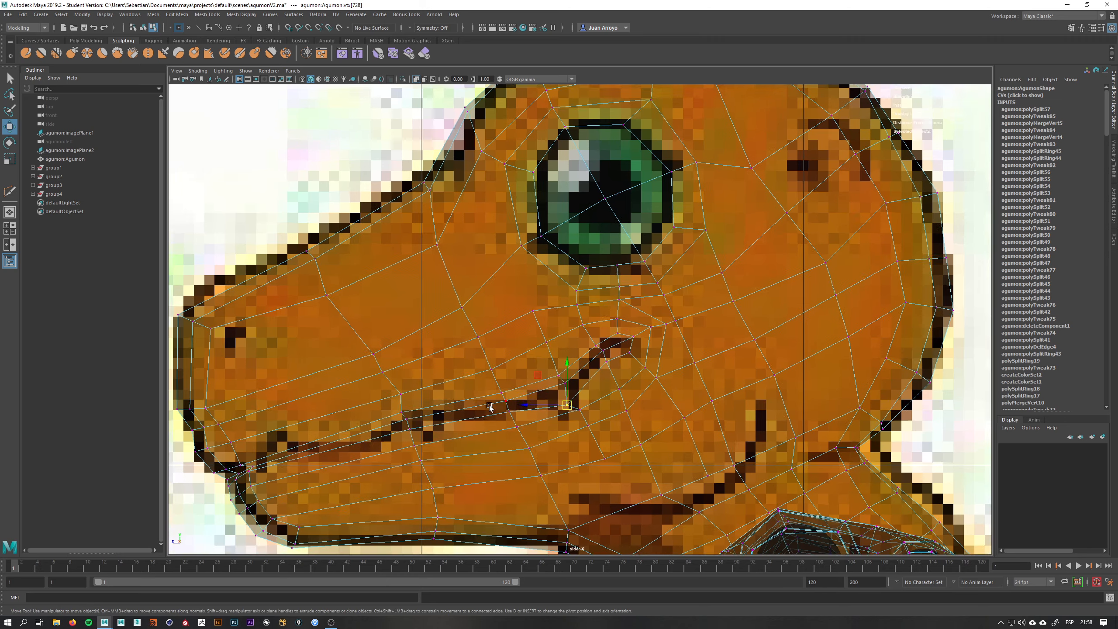
- Bring the inner-loop vertices of the mid-muzzle columns closer to the reference mouth line
key("q")
scroll(552, 388, "up", 4)
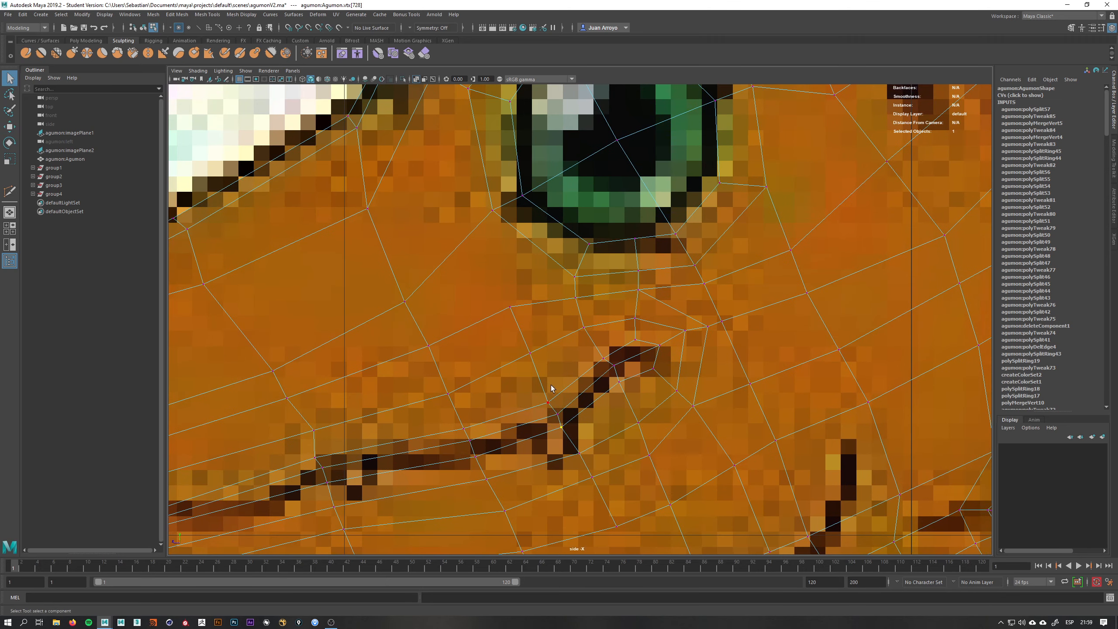
key("w")
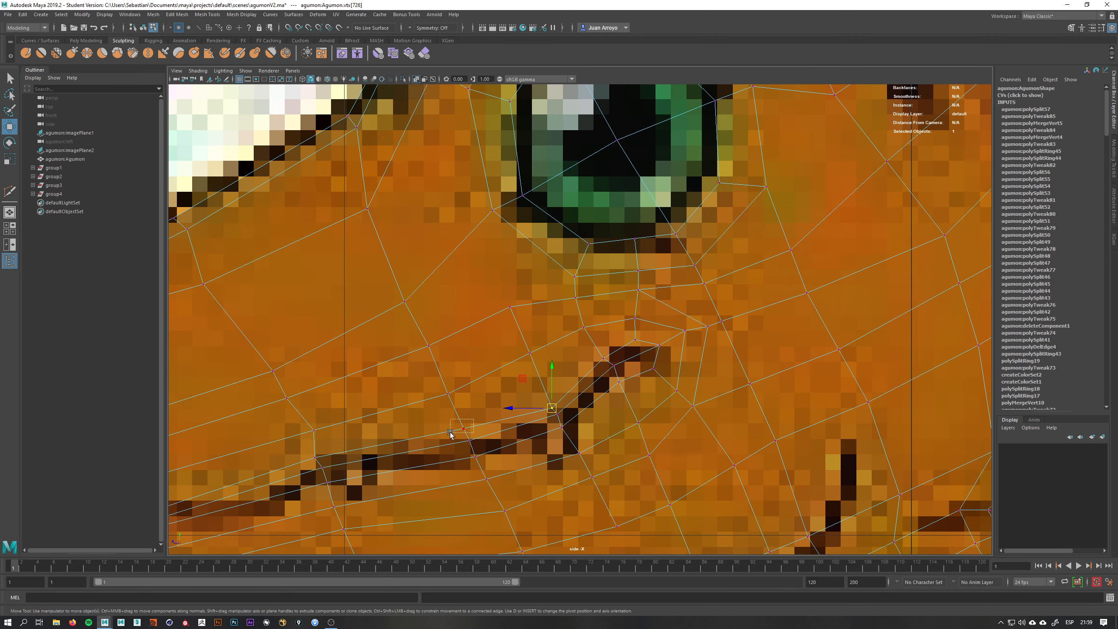
left_click(463, 428)
left_click_drag(465, 430, 464, 459)
middle_click_drag(376, 427, 557, 360, "alt")
mouse_move(506, 382)
left_mouse_down()
mouse_move(481, 396)
mouse_move(496, 398)
left_mouse_up()
left_click(504, 403)
- Nudge the vertex between the eye and the ear mark slightly upward
scroll(492, 337, "down", 3)
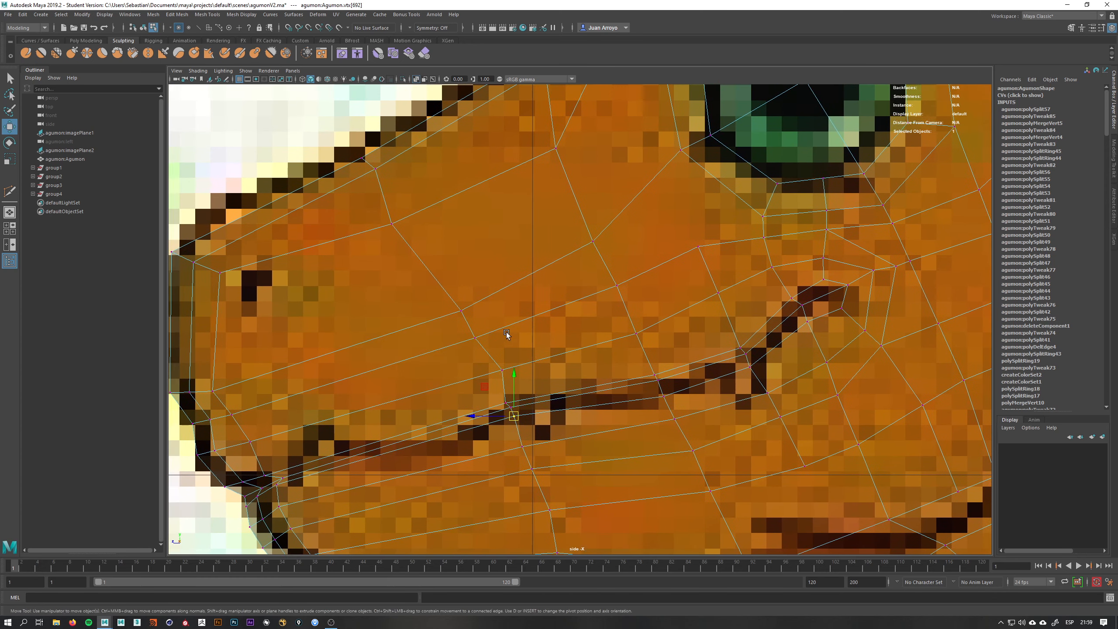
middle_click_drag(586, 319, 368, 370, "alt")
middle_click_drag(748, 290, 712, 377, "alt")
middle_click_drag(678, 299, 670, 343, "alt")
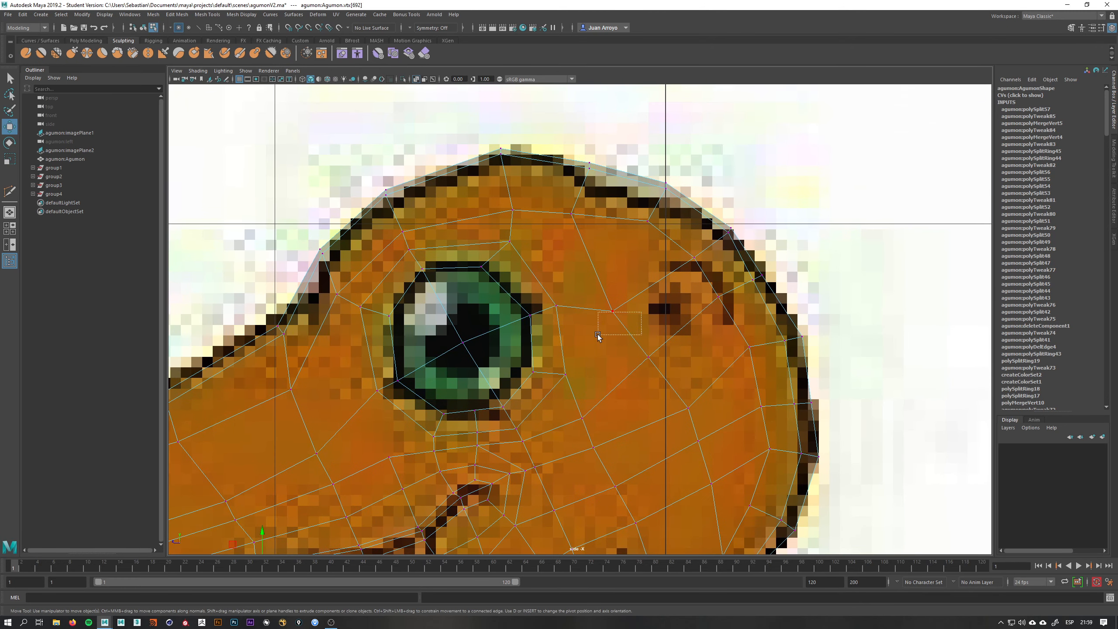
left_click(609, 301)
left_click_drag(609, 301, 608, 296)
- Cut a new edge across the ring of faces at the front of the eye with Multi-Cut
middle_click_drag(600, 372, 619, 339, "alt")
scroll(662, 323, "up", 1)
key("q")
scroll(557, 328, "down", 5)
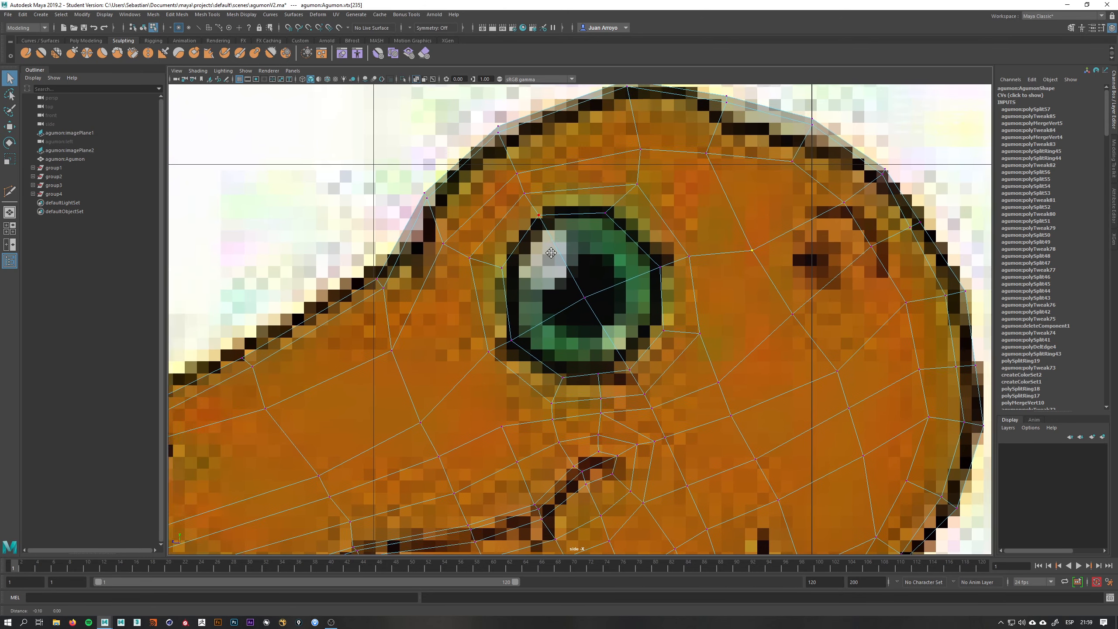
scroll(521, 297, "up", 5)
right_click_drag(535, 299, 550, 292)
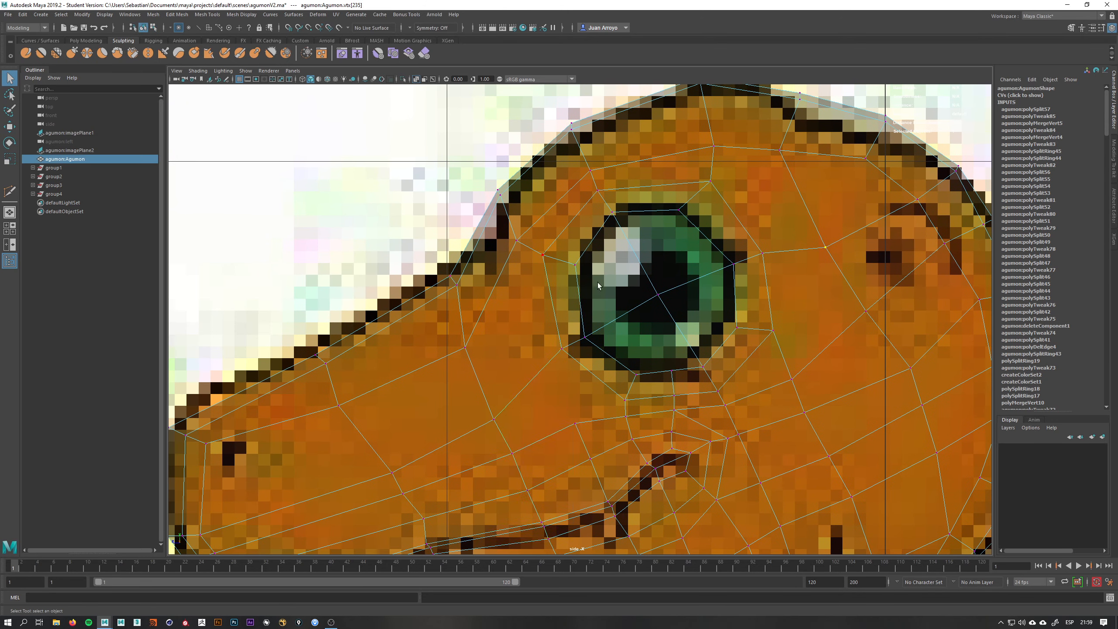
right_click(550, 292, "shift")
left_click(502, 293)
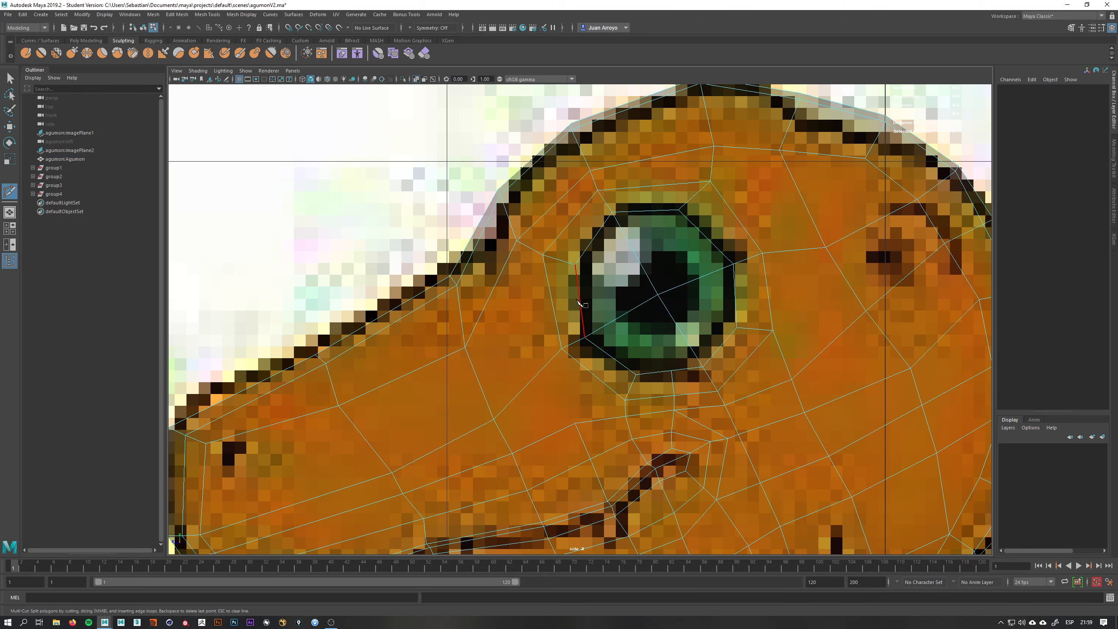
left_click(553, 304)
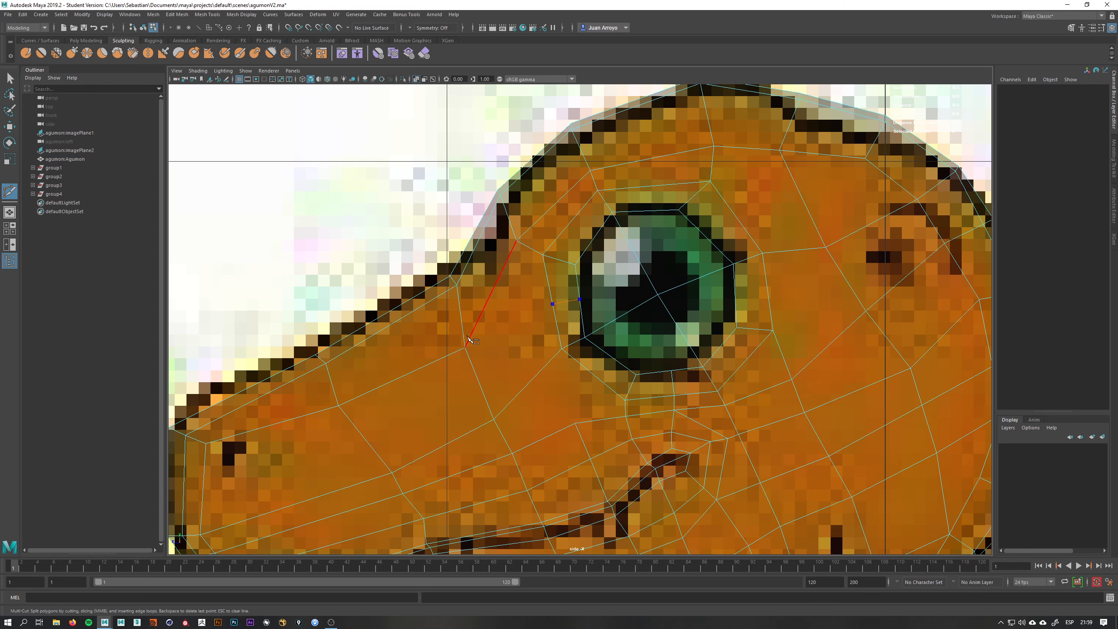
right_click(493, 309)
- Move the vertices where the snout meets the forehead forward along the dark head outline
right_click_drag(490, 304, 450, 304)
key("w")
left_click_drag(468, 270, 434, 297)
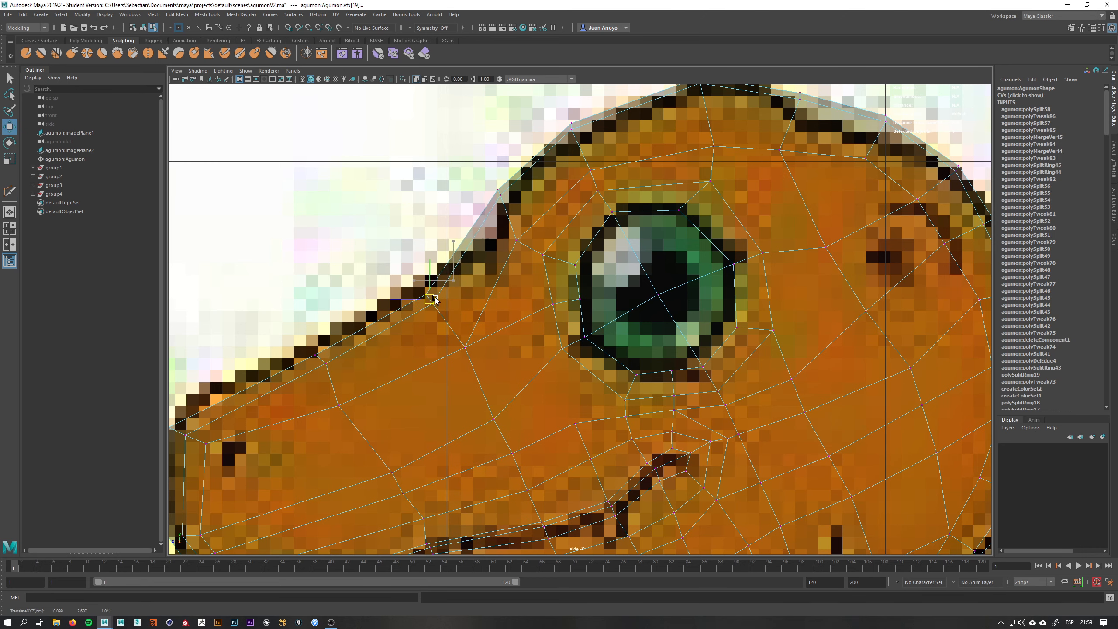
- Reposition the lower-front and upper-front vertex pairs of the eye loops to round the front of the eye
left_click_drag(583, 286, 556, 353)
left_click_drag(575, 341, 580, 348)
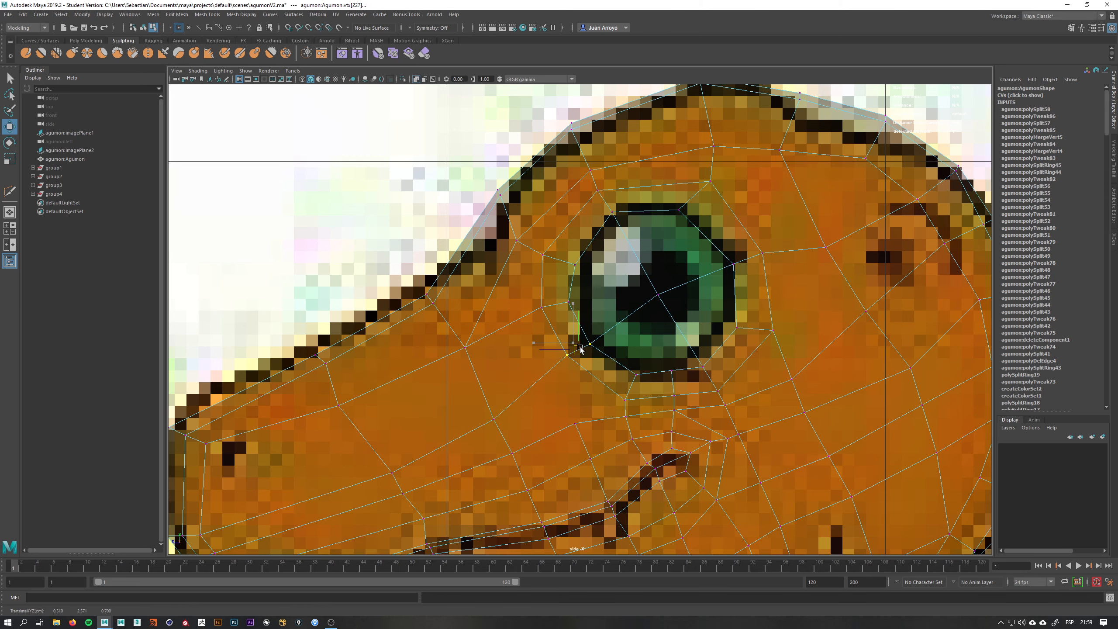
middle_click_drag(663, 342, 636, 343, "alt")
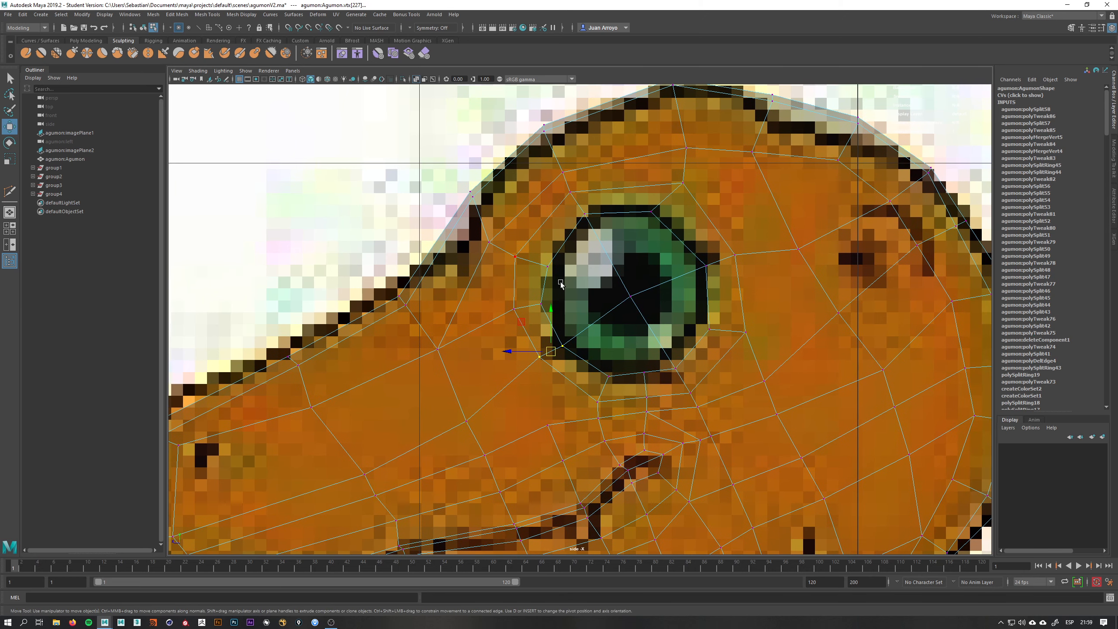
left_click_drag(560, 284, 535, 247)
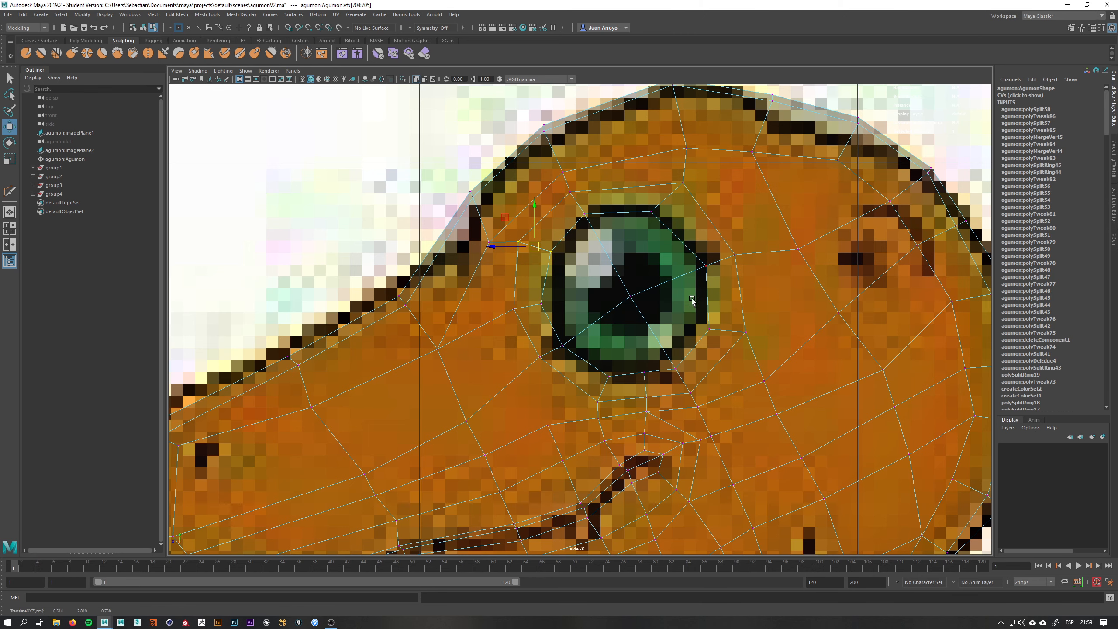
- Reposition the vertex pairs of the eye loops below and behind the eye to follow the round eye outline
middle_click_drag(695, 297, 667, 301, "alt")
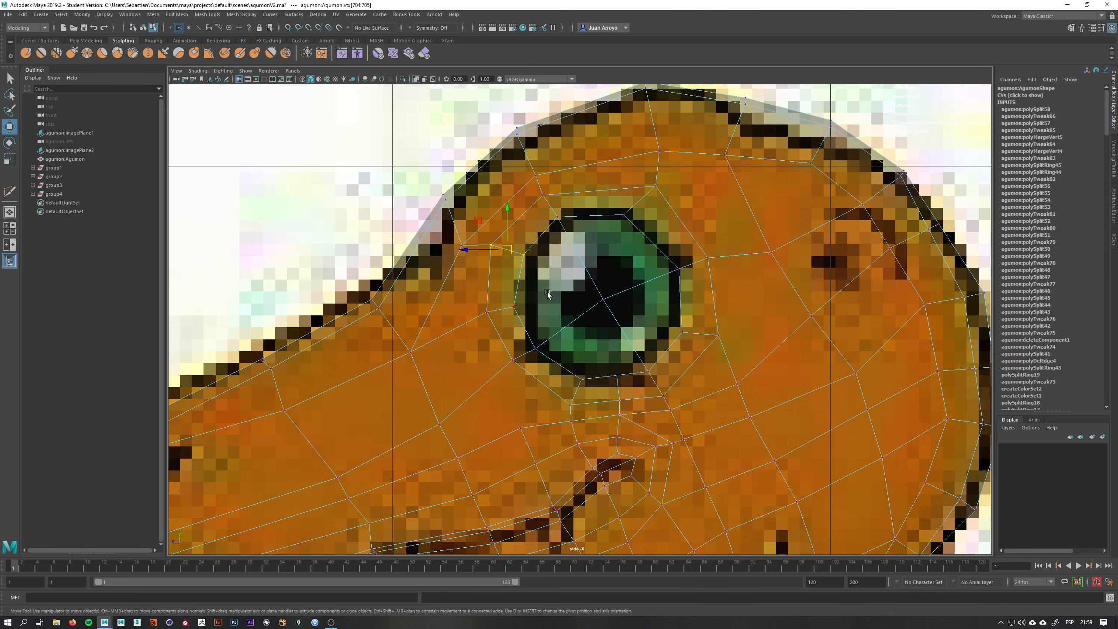
left_click_drag(605, 417, 624, 393)
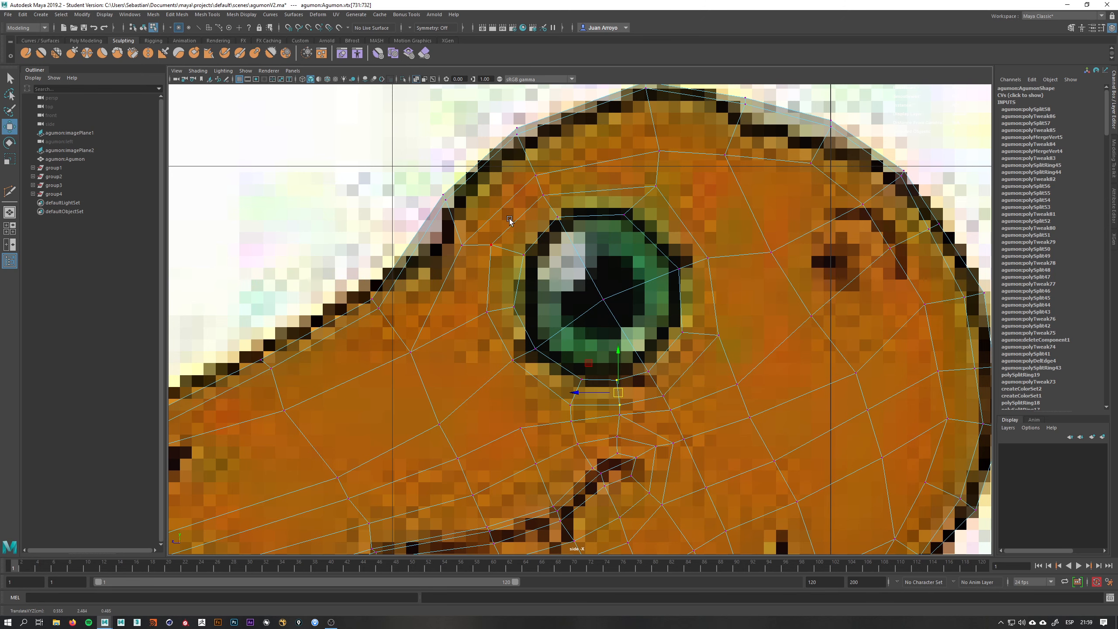
middle_click_drag(680, 295, 617, 296, "alt")
scroll(617, 295, "up", 1)
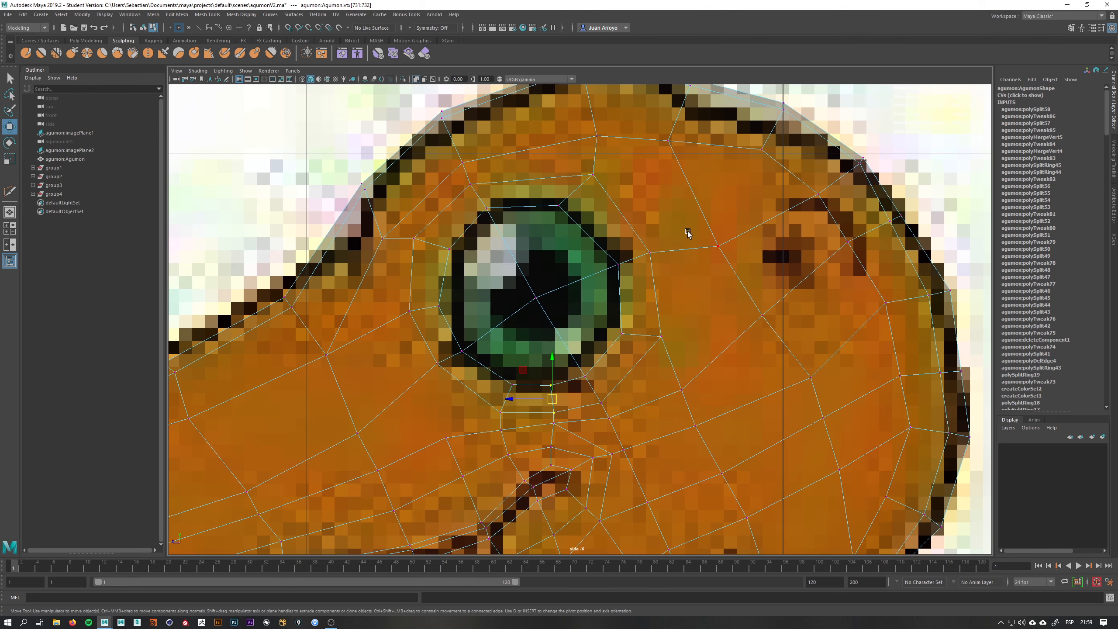
left_click_drag(687, 231, 633, 251)
left_click_drag(681, 312, 644, 324)
- Cut new edges with Multi-Cut through the ring above the eye and through the ring at its lower rear into the cheek
key("q")
right_click_drag(612, 218, 636, 206)
middle_click_drag(610, 203, 620, 250, "alt")
right_click_drag(597, 248, 545, 251, "shift")
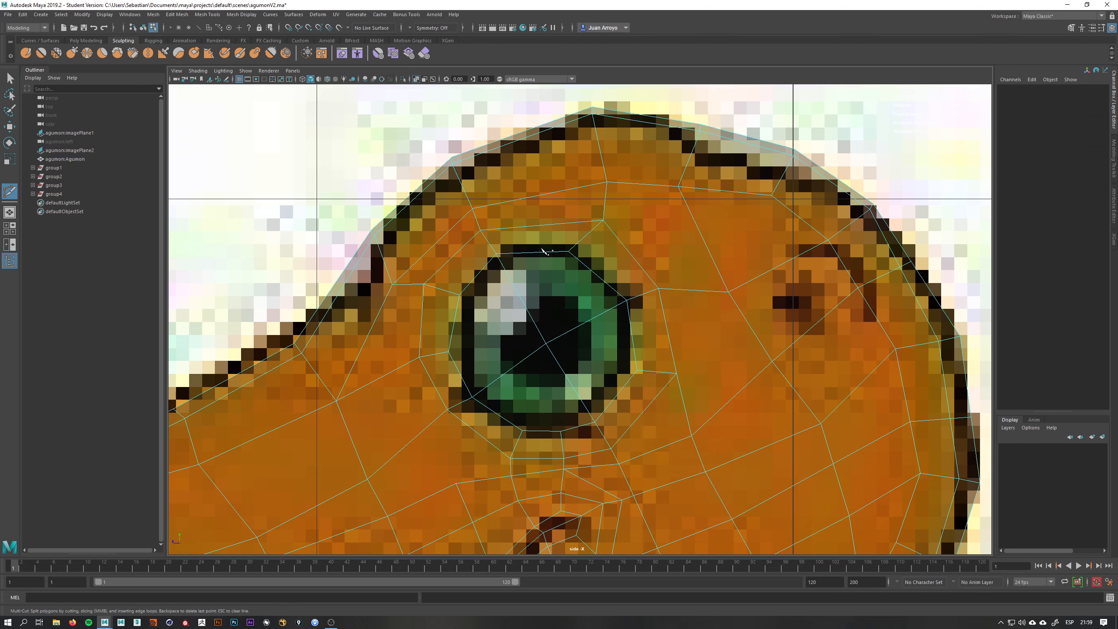
left_click(547, 225, "ctrl")
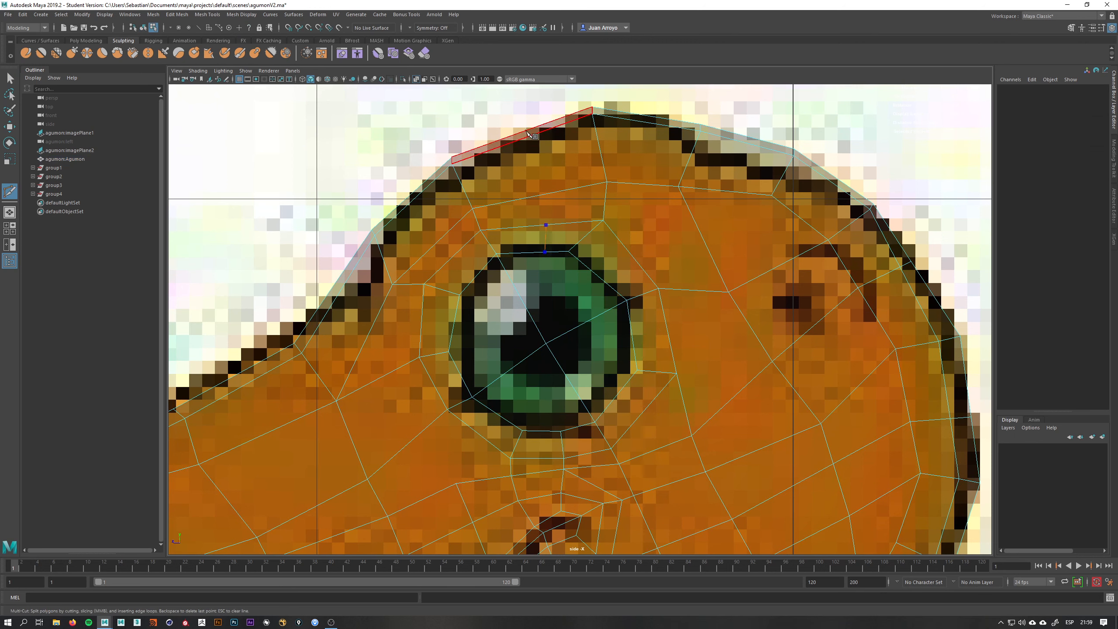
left_click(627, 300)
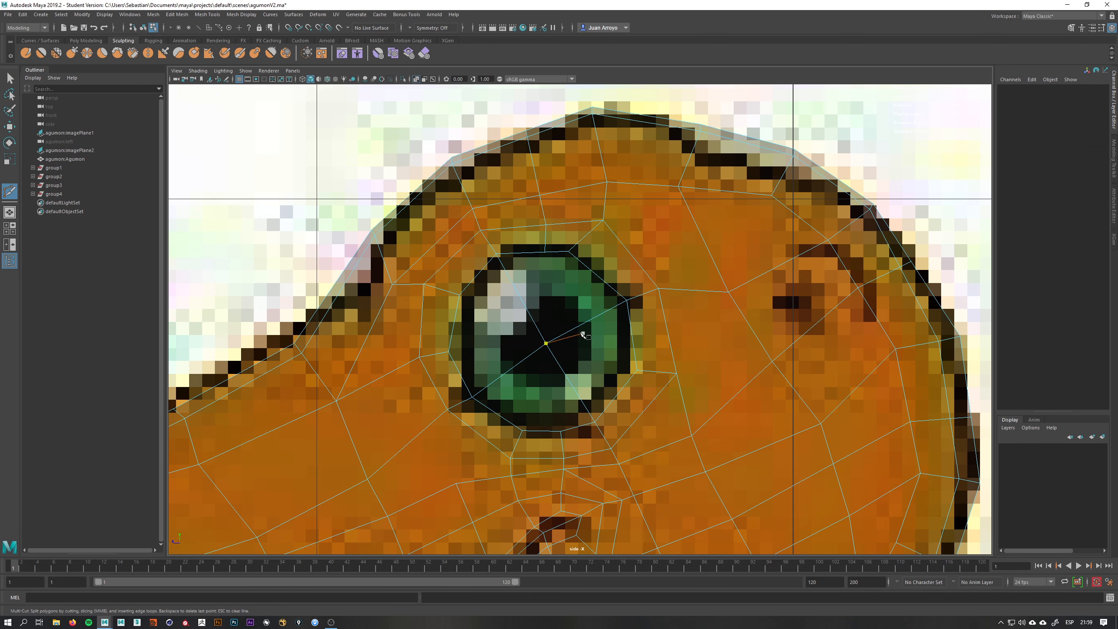
left_click(616, 395)
left_click(642, 412)
left_click(665, 445)
right_click(714, 370)
left_click(676, 374)
- Reposition the vertex pairs above, behind and below the eye so both eye loops form a smooth circle
key("q")
left_click_drag(641, 389, 658, 347)
key("w")
left_click_drag(611, 211, 598, 260)
left_click_drag(700, 338, 670, 352)
left_click_drag(660, 435, 641, 402)
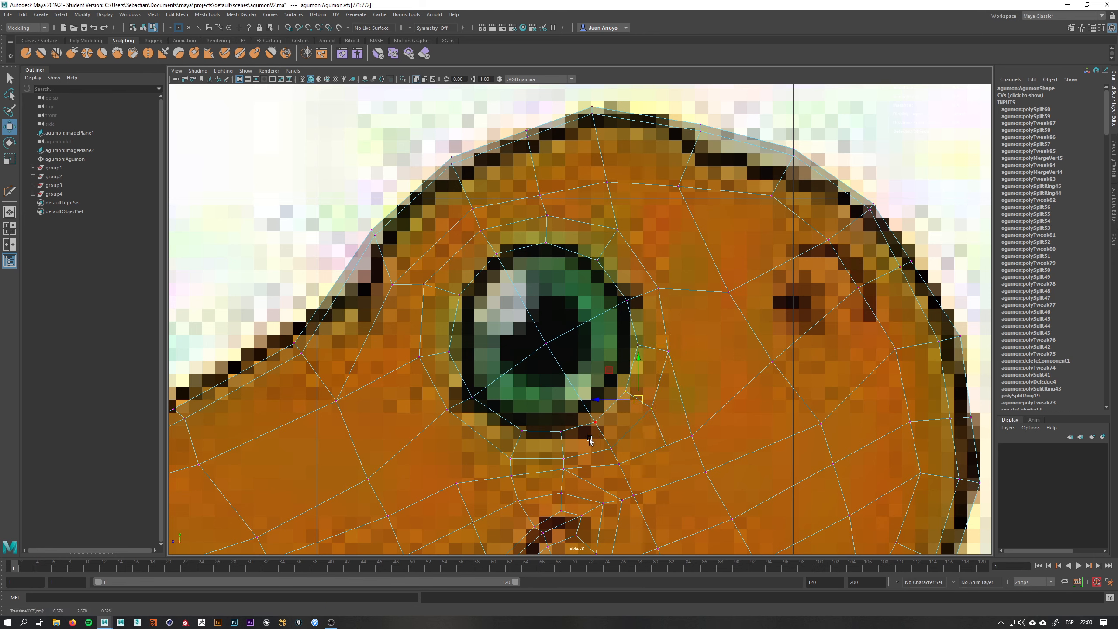
left_click_drag(534, 418, 500, 441)
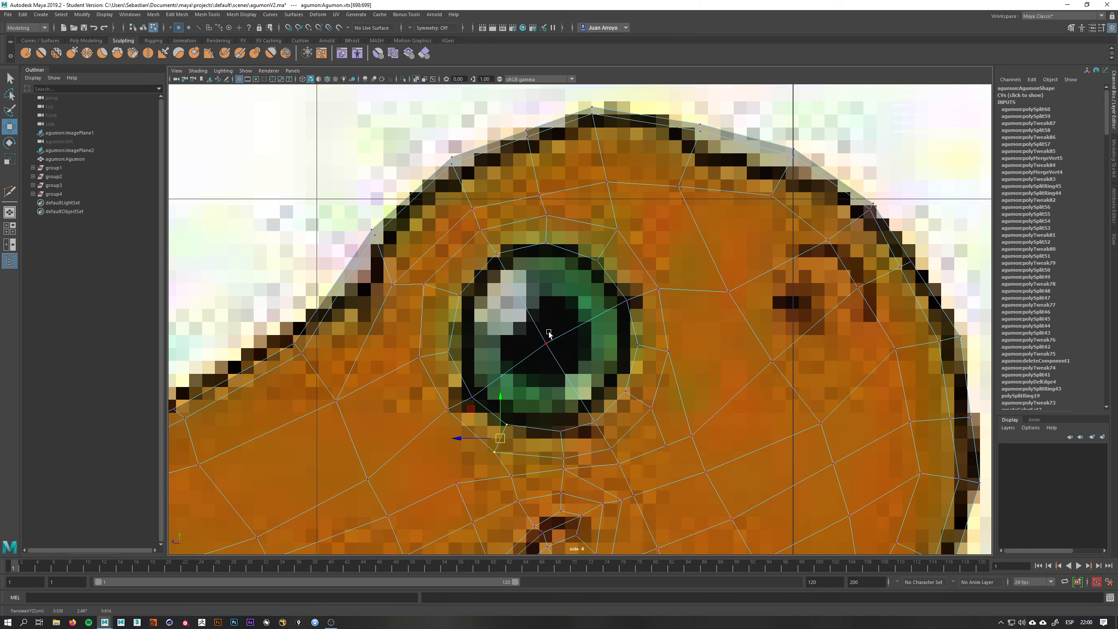
- Extrude the faces filling the eye opening and scale them inward to a small ring around the pupil
middle_click_drag(582, 336, 635, 309, "alt")
scroll(645, 340, "up", 1)
key("q")
right_click_drag(590, 292, 620, 276)
key("F11")
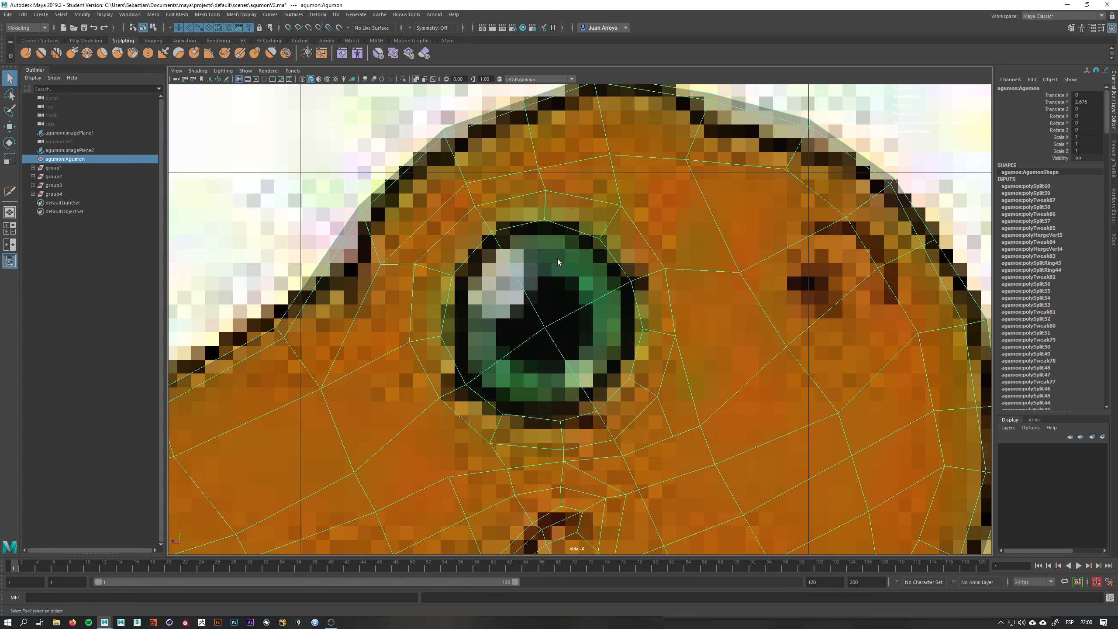
left_click(557, 258)
left_click(567, 337)
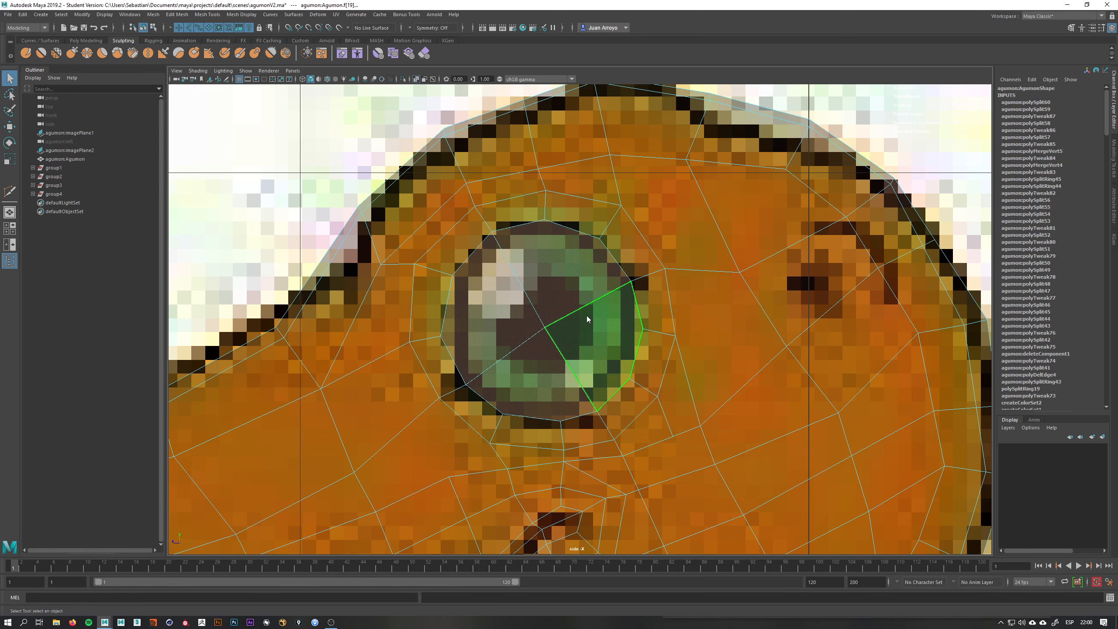
right_click(586, 315, "shift")
left_click(587, 338)
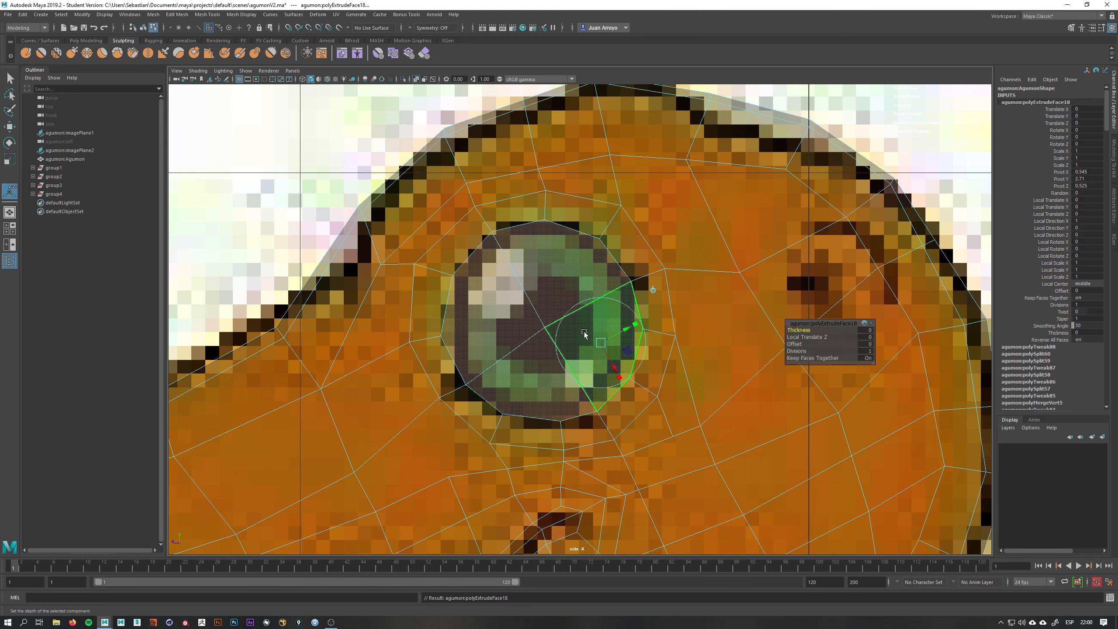
left_click_drag(540, 322, 513, 323)
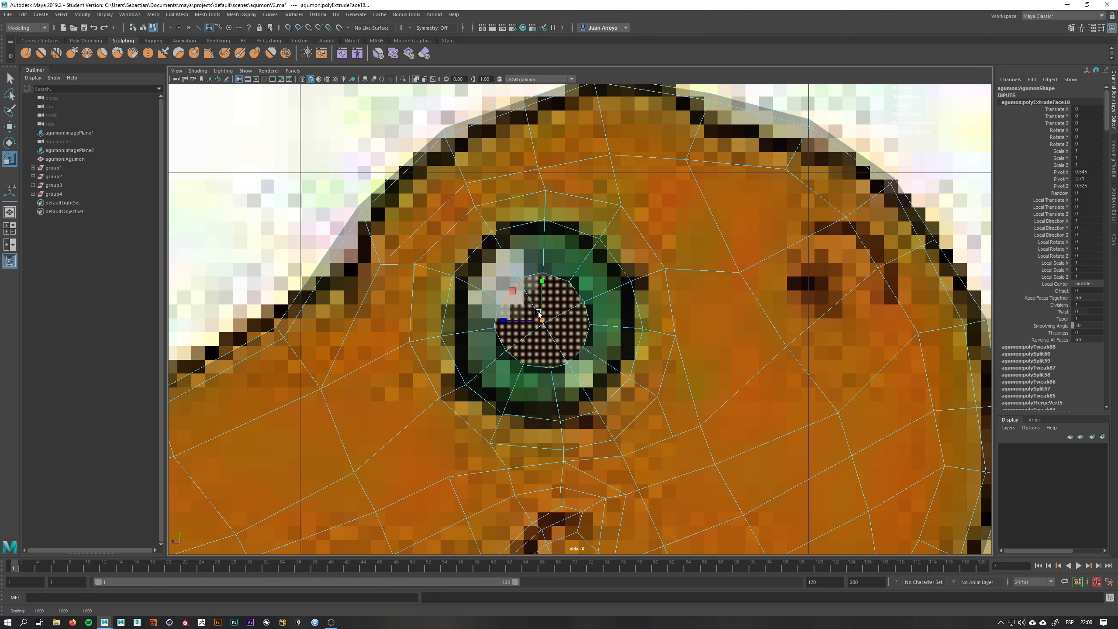
- Merge the inner pupil faces to their center so the eye edges converge on one vertex
right_click(553, 303, "shift")
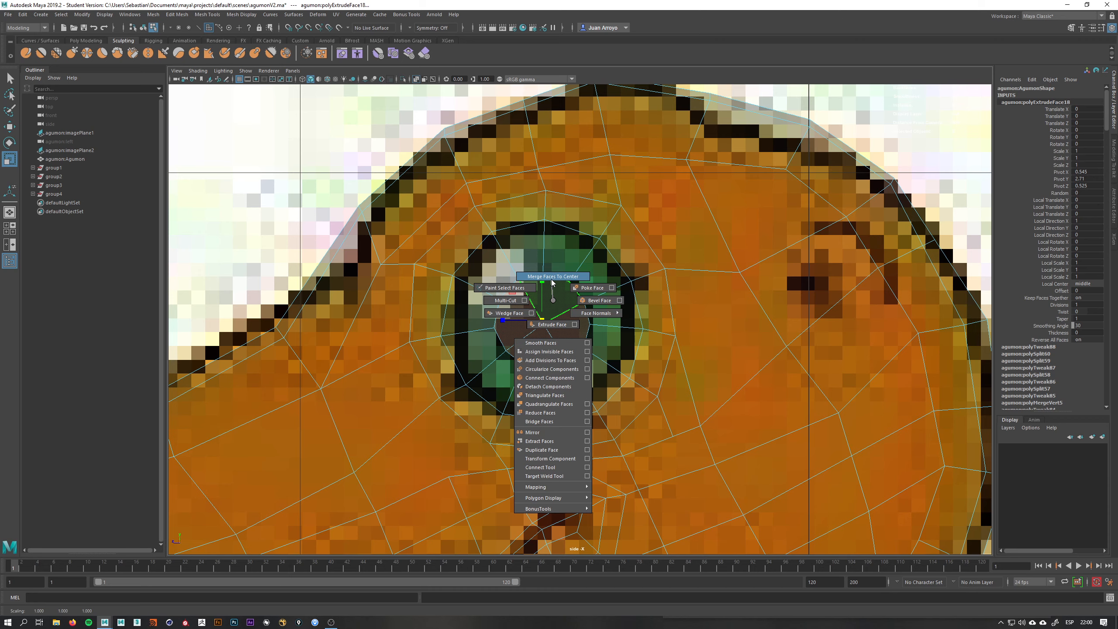
left_click(554, 277)
key("w")
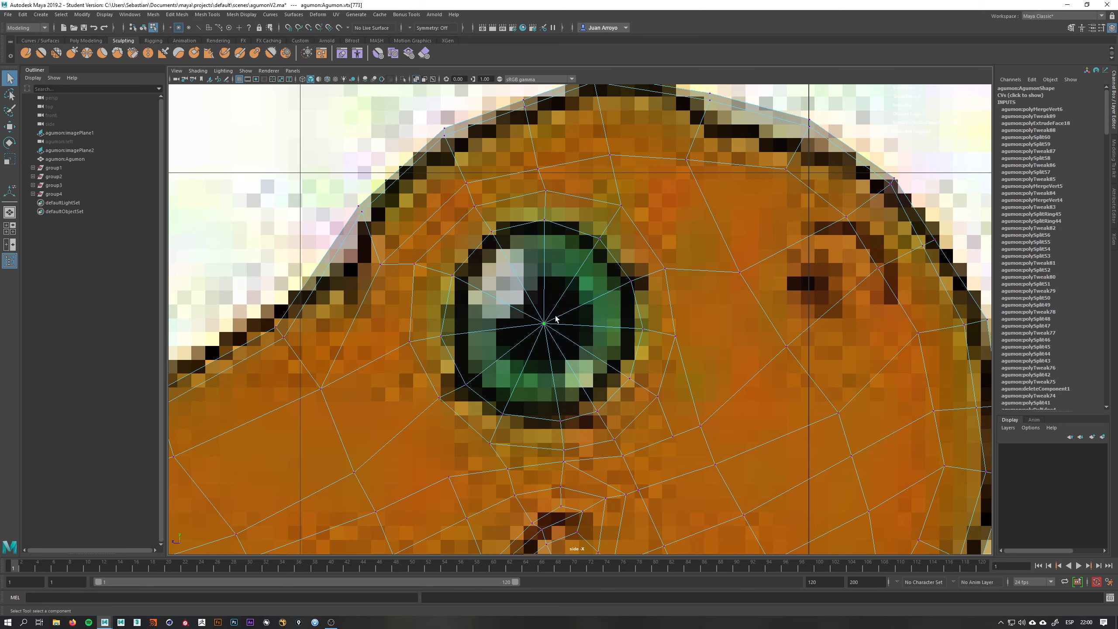
left_click_drag(526, 343, 555, 323)
middle_click_drag(654, 331, 662, 266, "alt")
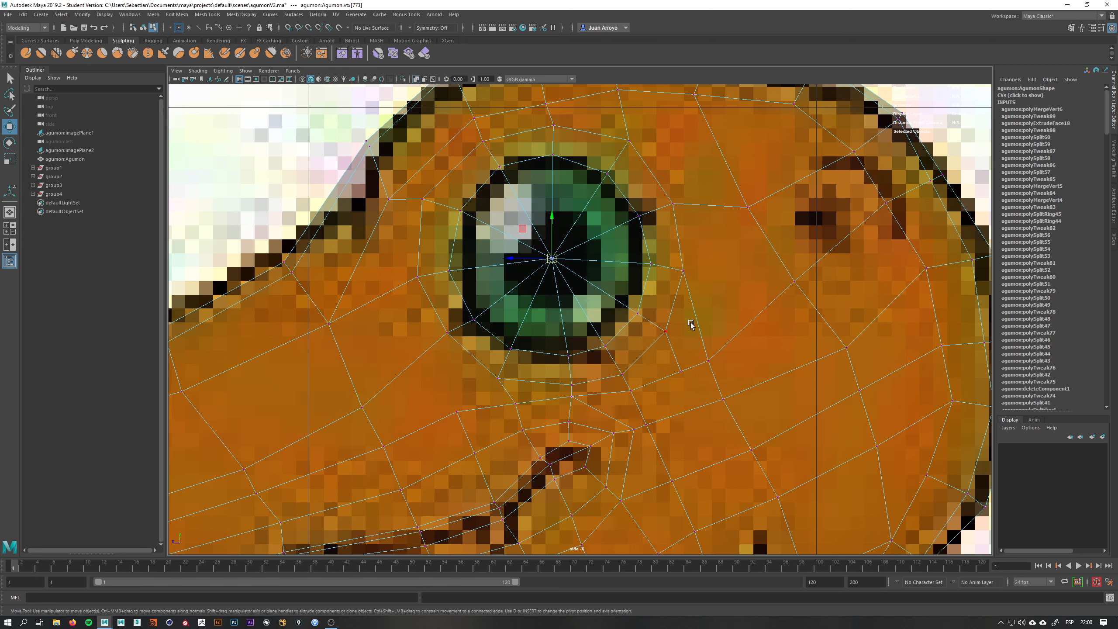
- Move the vertex behind the eye up and back, and lower the vertices between the eye and the mouth corner
scroll(678, 321, "down", 3)
scroll(636, 304, "up", 3)
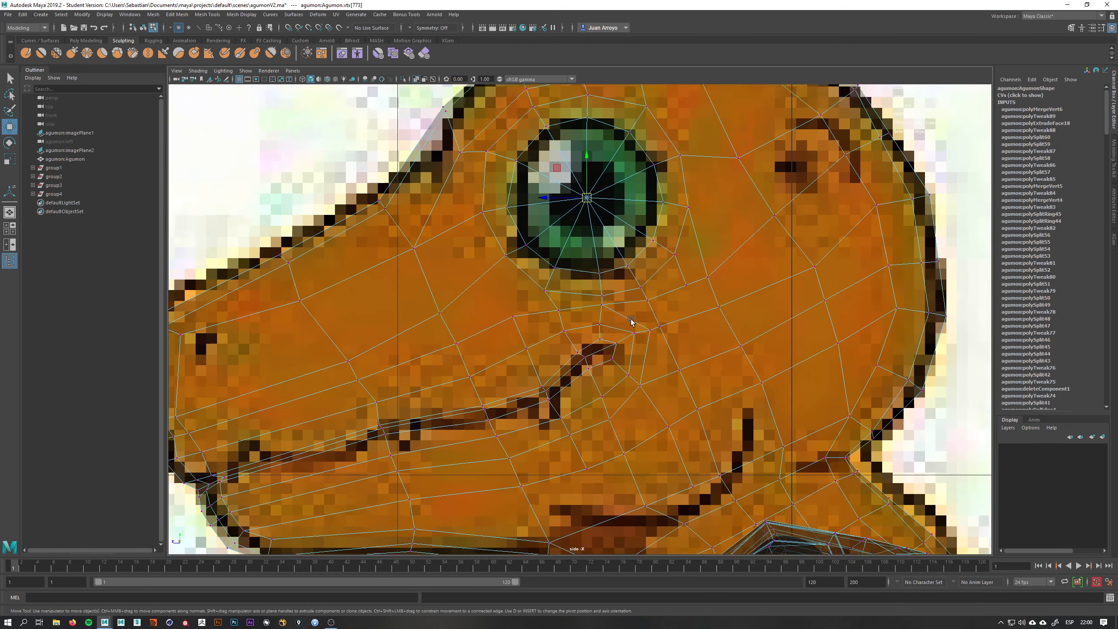
scroll(630, 321, "up", 2)
middle_click_drag(718, 294, 662, 296, "alt")
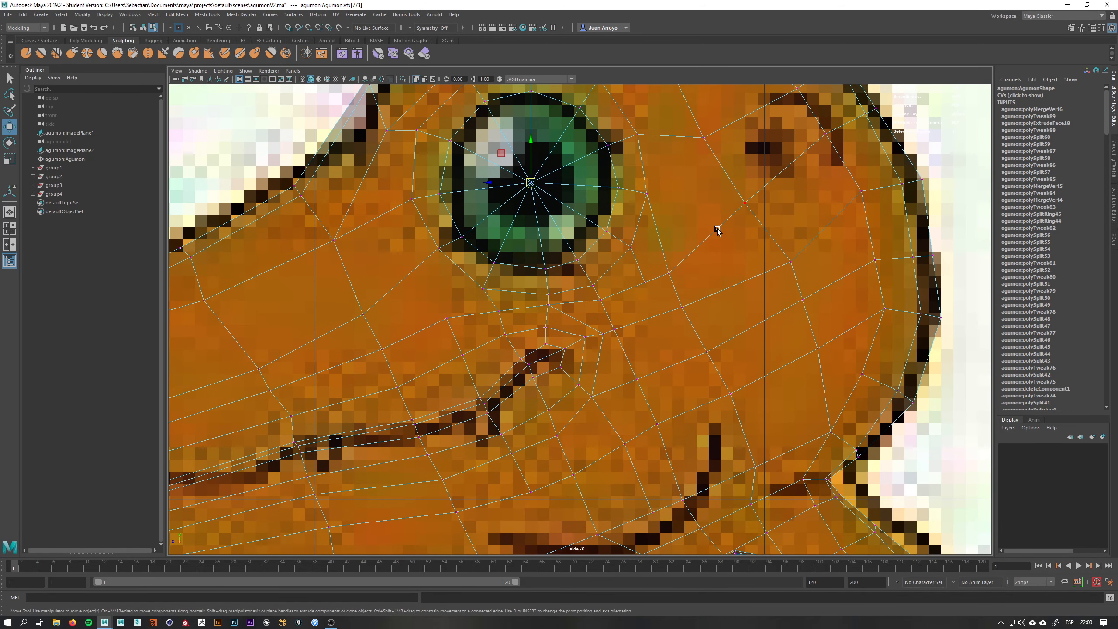
left_click_drag(669, 273, 689, 251)
middle_click_drag(640, 308, 647, 332, "alt")
scroll(577, 342, "up", 1)
left_click(556, 332)
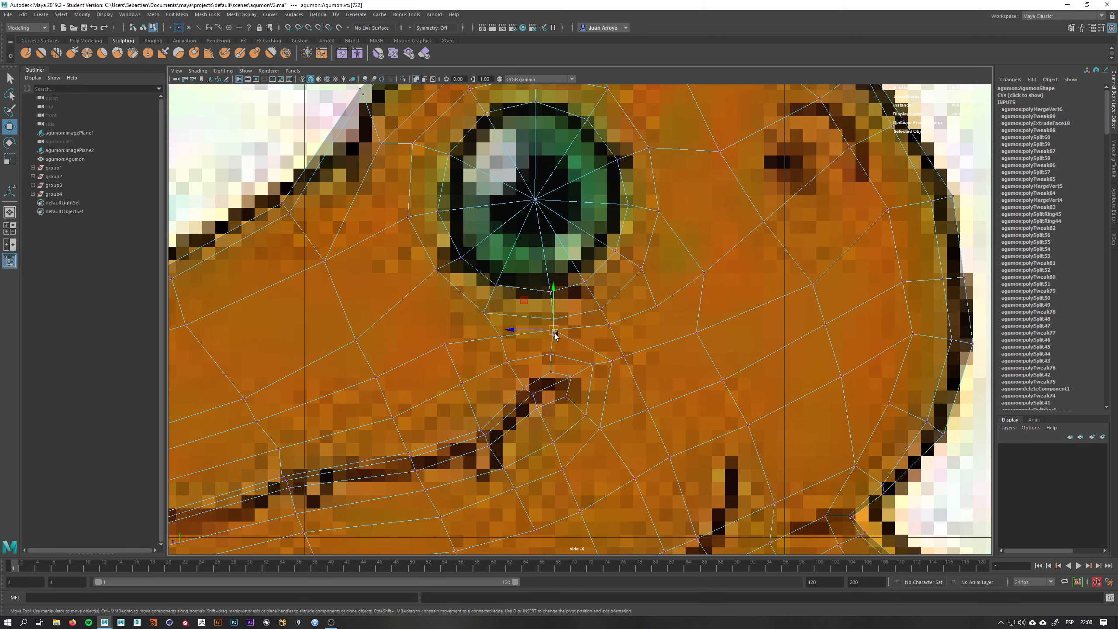
left_click_drag(556, 332, 556, 339)
left_click(449, 348)
left_click_drag(449, 347, 450, 355)
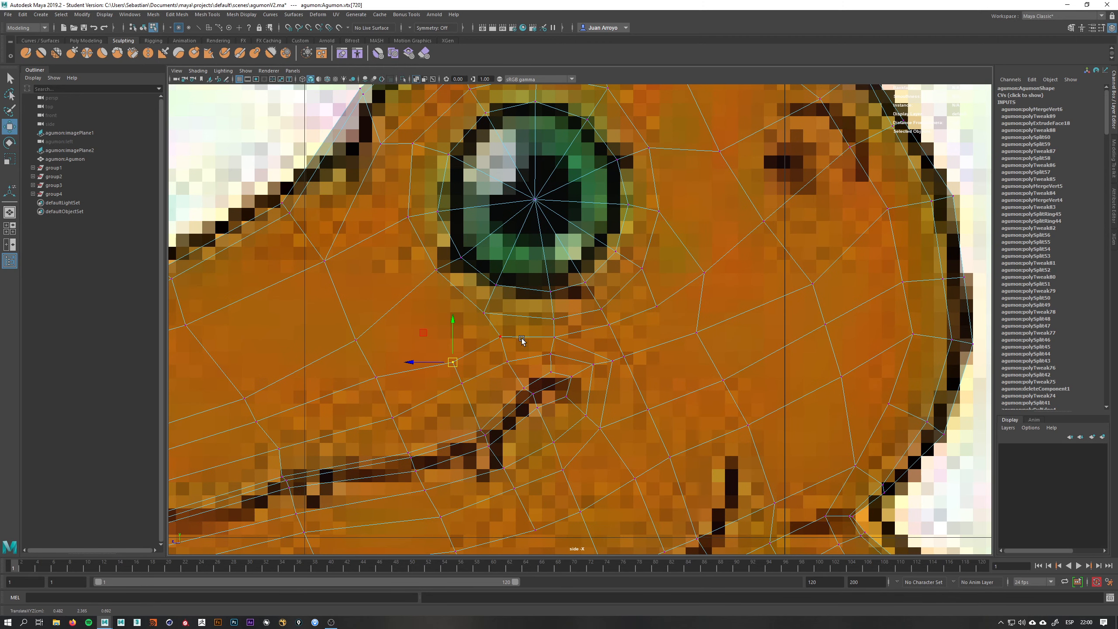
left_click(501, 337)
- Cut a new edge loop around the outside of the existing eye loops with Multi-Cut
middle_click_drag(537, 325, 581, 361, "alt")
key("q")
right_click_drag(644, 337, 674, 320)
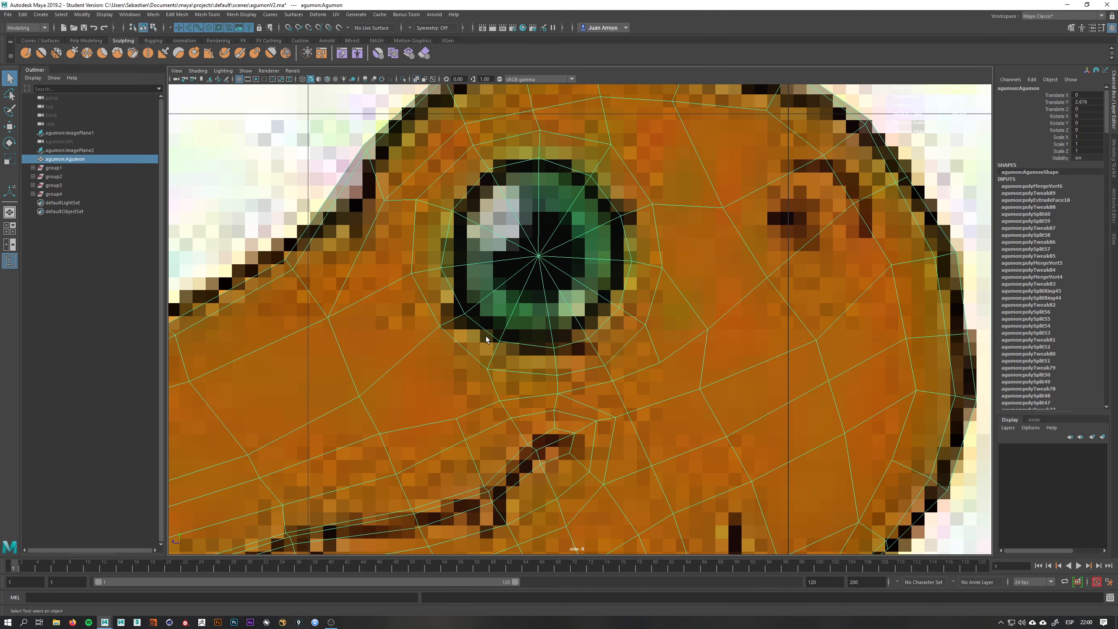
right_click_drag(486, 336, 402, 349, "shift")
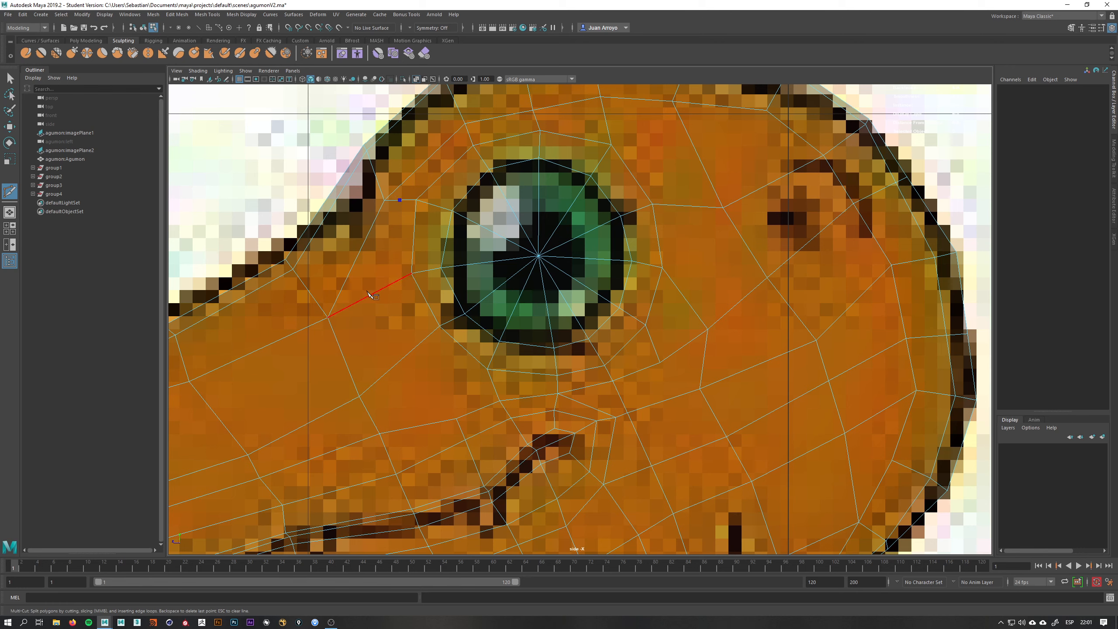
left_click(410, 352)
left_click(495, 387)
left_click(614, 372)
left_click(692, 283)
left_click(680, 205)
- Reposition the vertices at the upper front of the eye to even the spacing around the new loop
middle_click_drag(657, 240, 682, 305, "alt")
key("q")
right_click_drag(604, 235, 557, 235)
key("w")
left_click(410, 265)
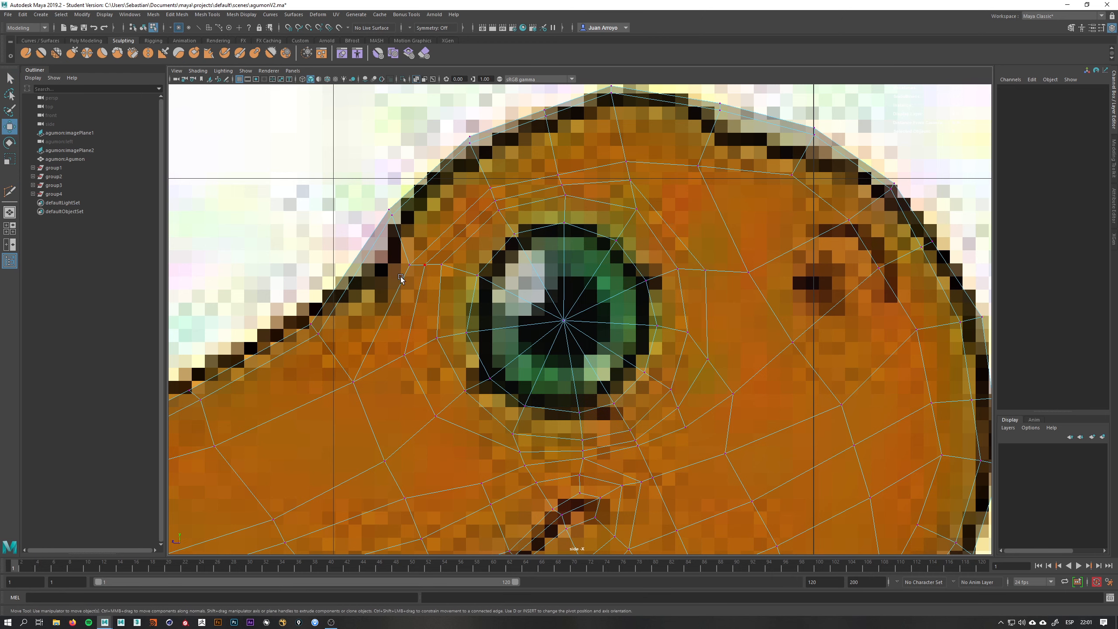
mouse_move(410, 265)
left_mouse_down()
mouse_move(408, 246)
mouse_move(424, 250)
left_mouse_up()
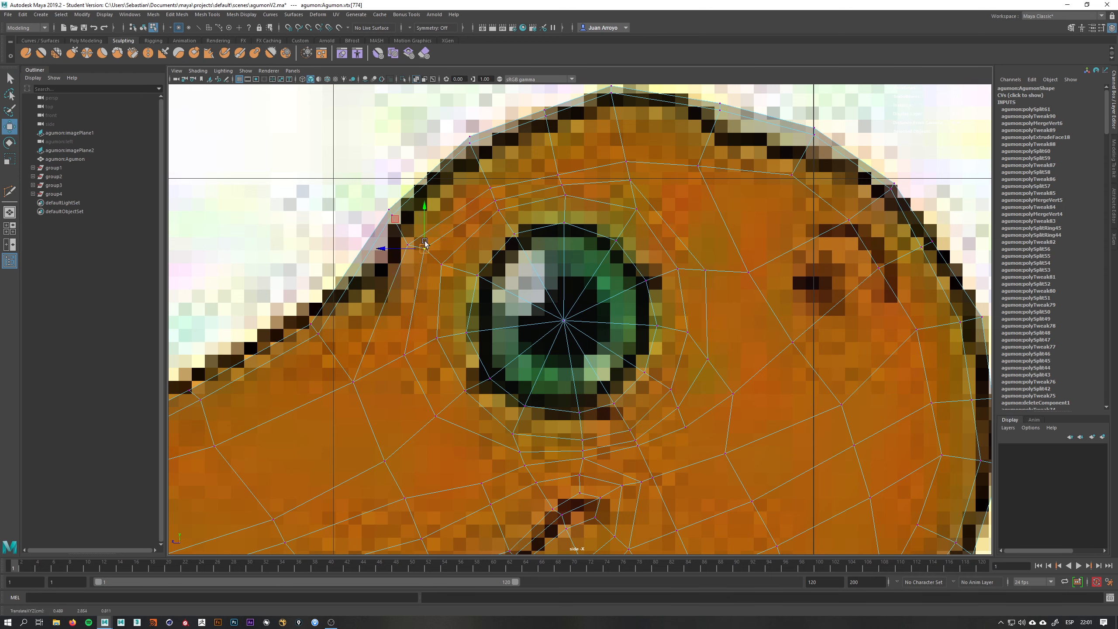
mouse_move(509, 181)
left_mouse_down()
mouse_move(488, 204)
mouse_move(492, 186)
left_mouse_up()
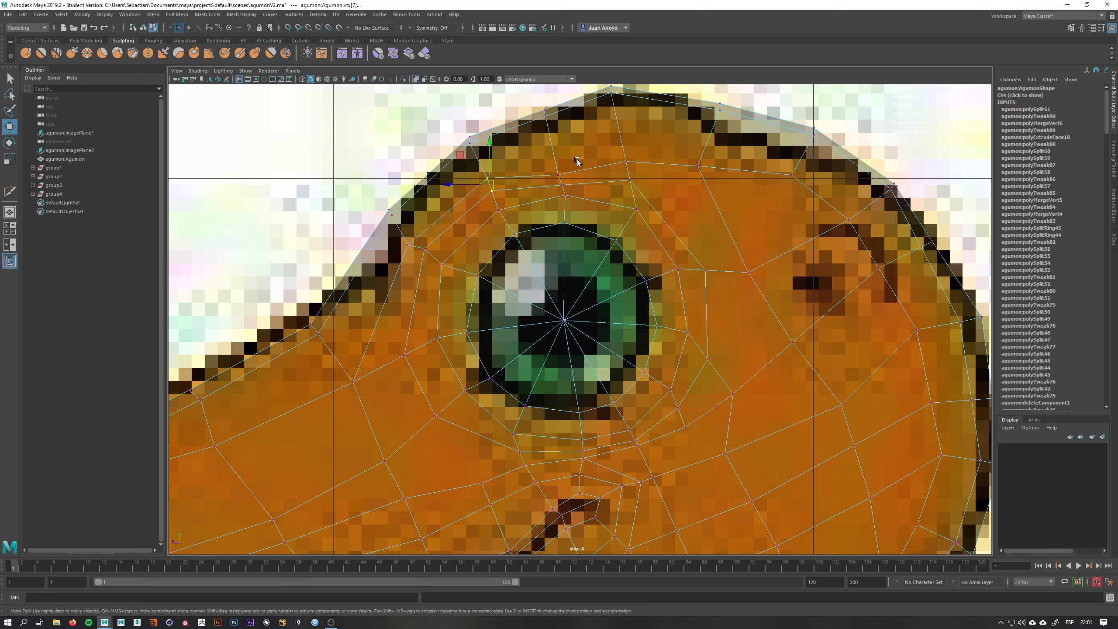
- Reposition the vertices above the eye and toward its upper rear to round the outer loops
left_click_drag(573, 167, 545, 188)
left_click_drag(560, 179, 558, 170)
left_click_drag(575, 153, 550, 171)
left_click_drag(557, 166, 554, 156)
left_click_drag(653, 147, 608, 170)
left_click_drag(626, 160, 654, 197)
- Spread the vertices behind the eye and on the rear cheek to widen the outer loops
left_click_drag(721, 260, 694, 282)
left_click_drag(706, 270, 701, 253)
mouse_move(724, 340)
left_mouse_down()
mouse_move(694, 370)
mouse_move(714, 334)
left_mouse_up()
left_click_drag(700, 399, 762, 429)
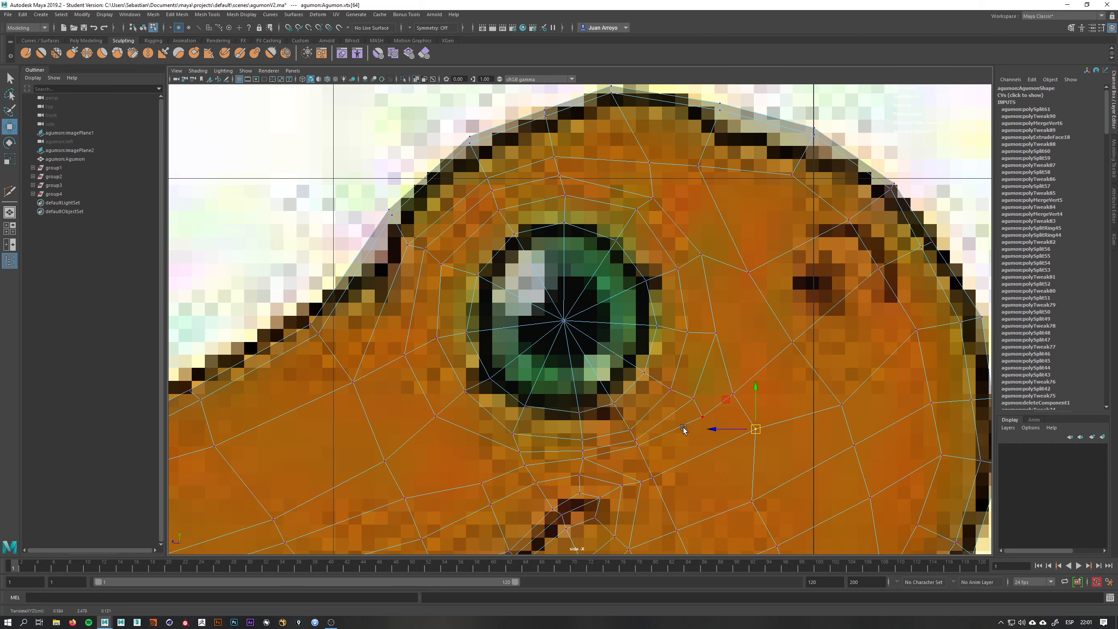
- Reposition the vertices at the lower rear of the eye and behind the mouth corner to even the cheek loops
left_click_drag(648, 443, 641, 452)
middle_click_drag(669, 469, 626, 380, "alt")
scroll(674, 400, "up", 1)
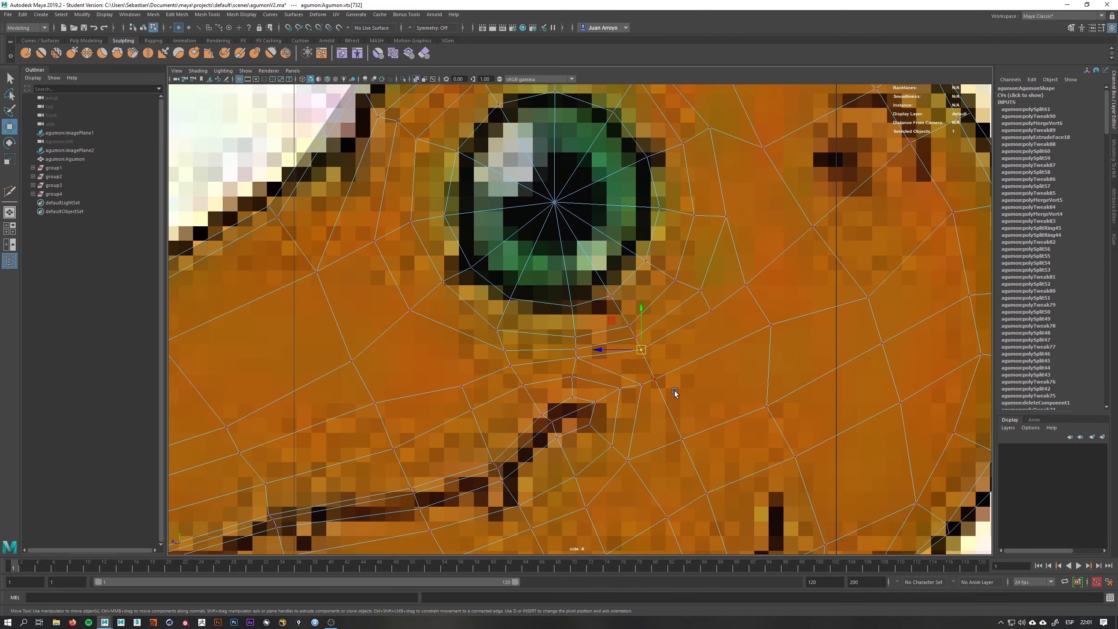
left_click(646, 384)
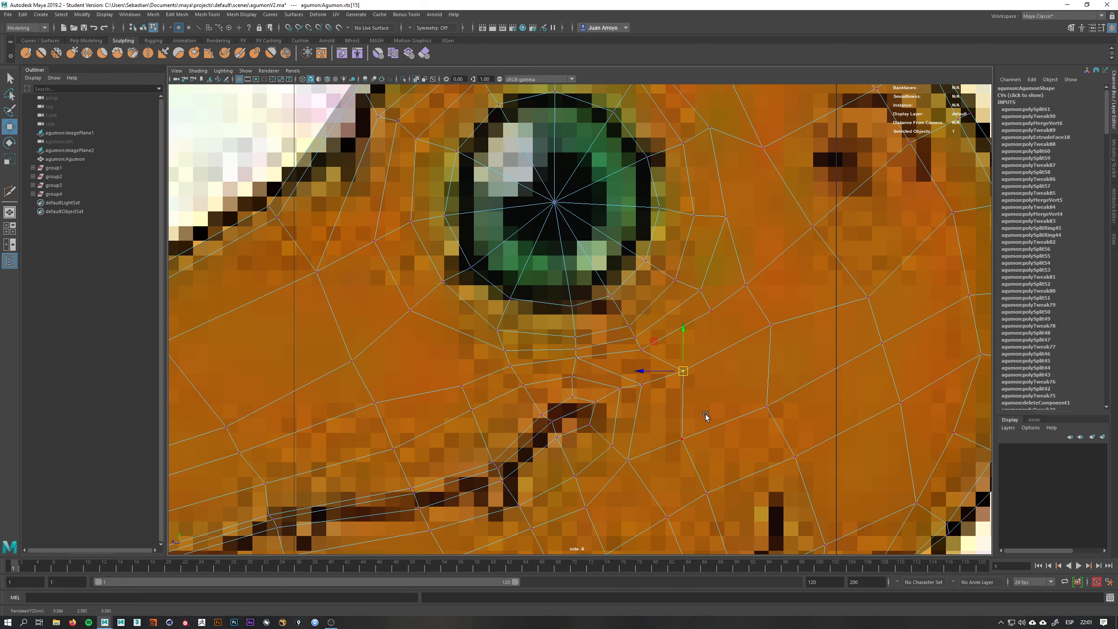
left_click(681, 439)
middle_click_drag(684, 434, 765, 299, "alt")
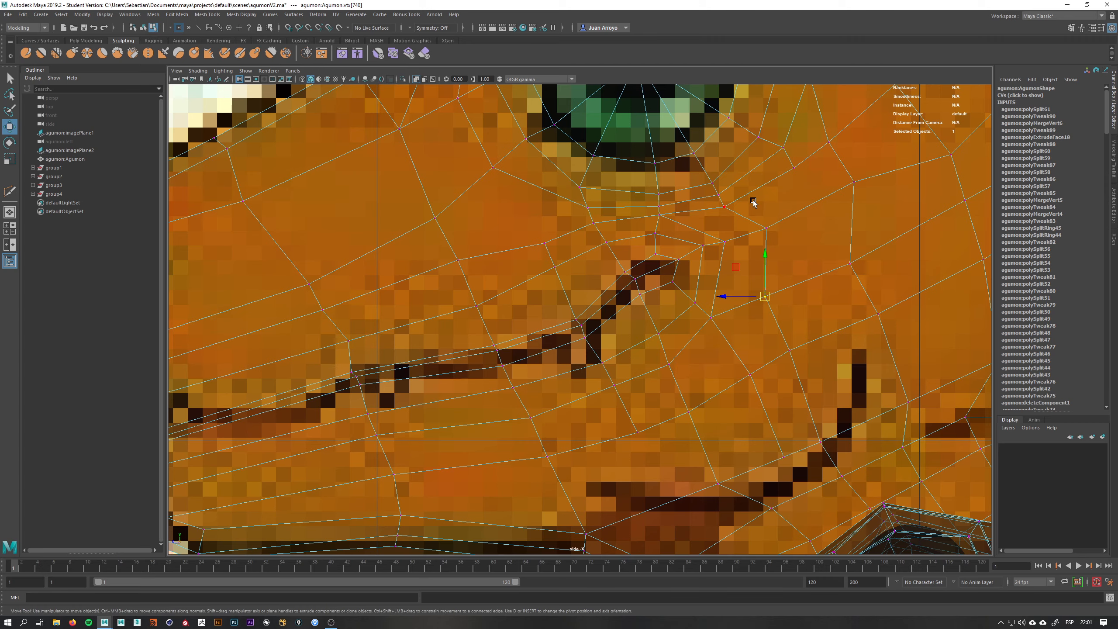
- Select the strip of faces between the lower edge of the eye and the mouth corner to check the edge flow
scroll(756, 353, "down", 3)
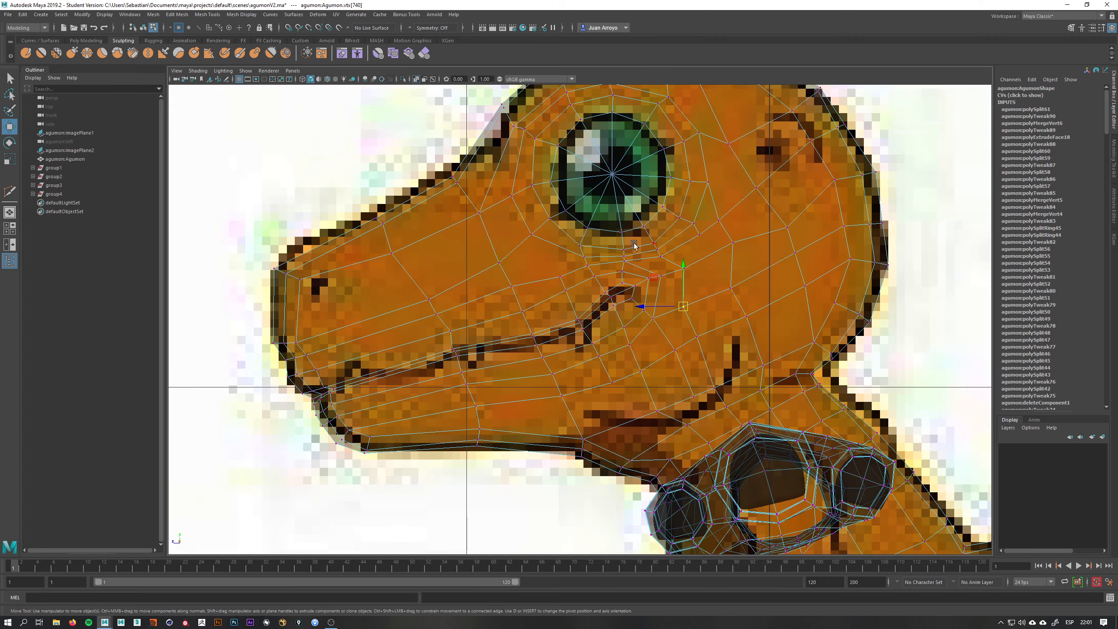
scroll(622, 256, "up", 8)
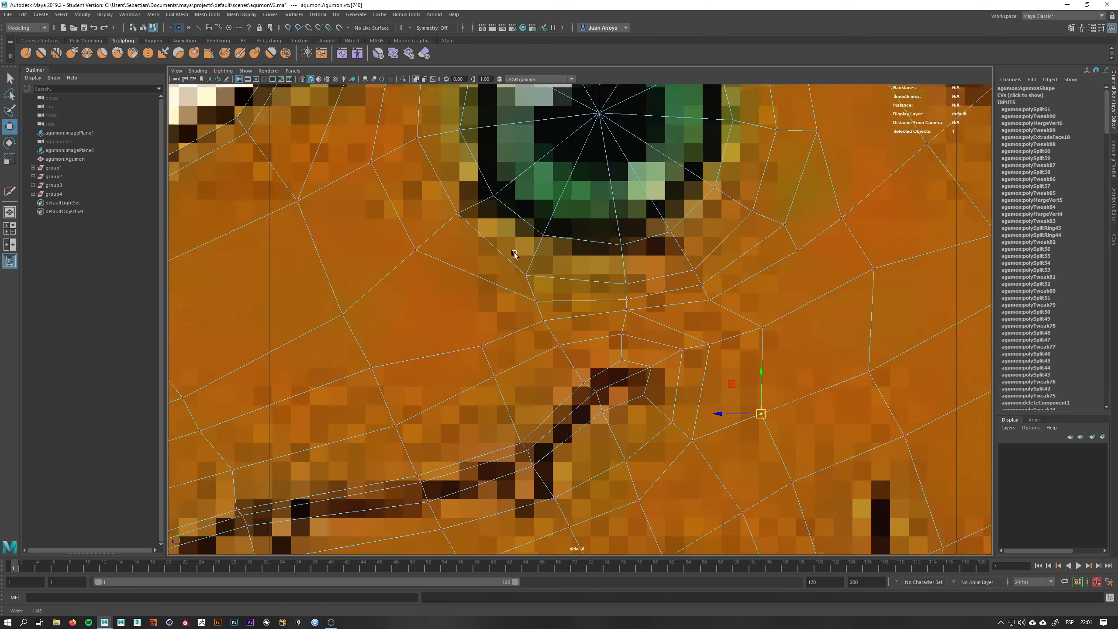
key("q")
key("F11")
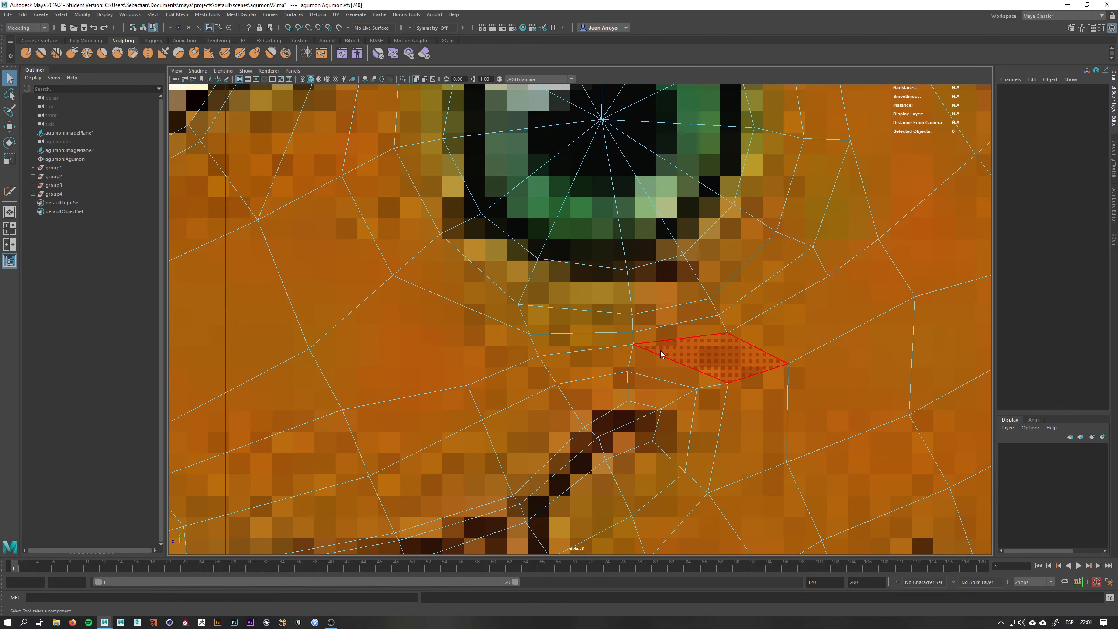
left_click(644, 360)
left_click(644, 360, "shift")
left_click(614, 357, "shift")
left_click(604, 342, "shift")
left_click(669, 336, "shift")
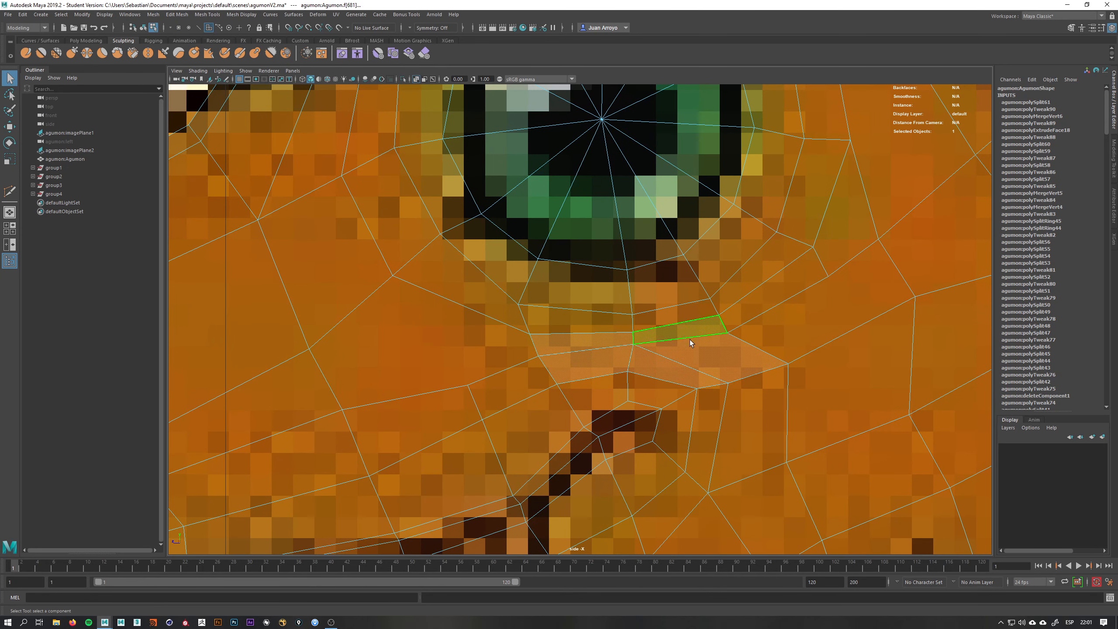
scroll(753, 341, "down", 4)
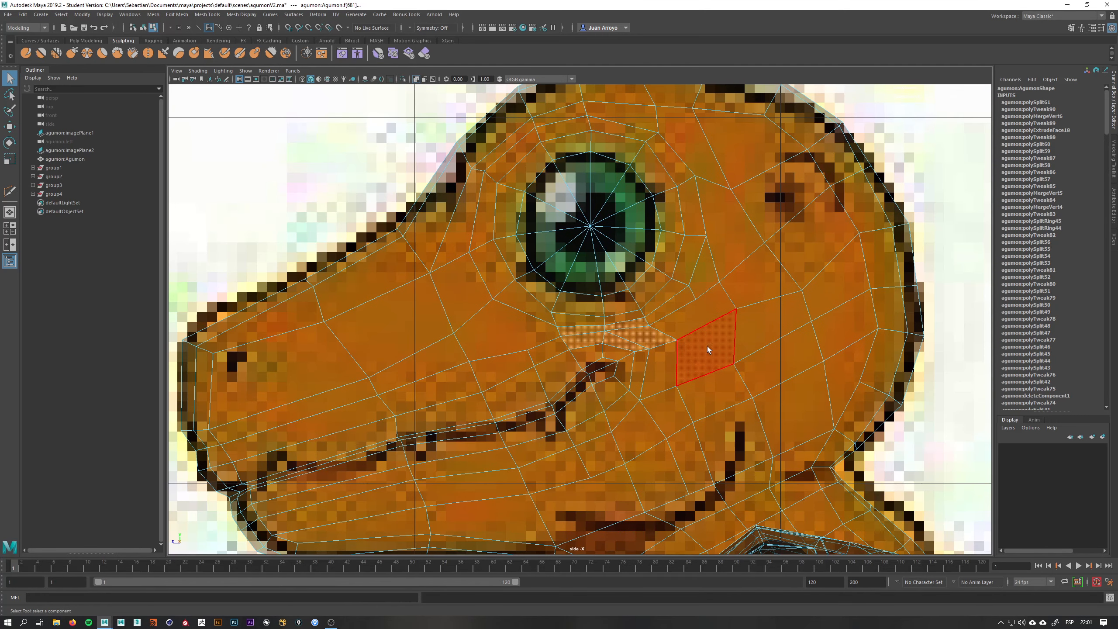
middle_click_drag(645, 328, 711, 266, "alt")
right_click(649, 251)
left_click(680, 239)
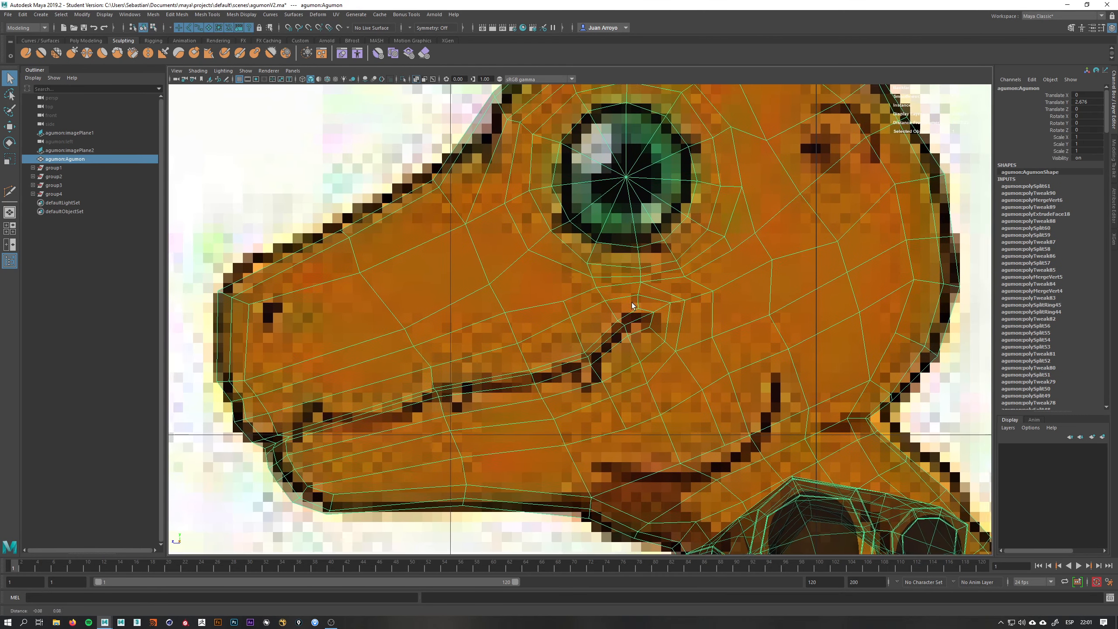
- Nudge individual vertices around the lower front of the eye and above the mouth corner to even out the mesh
middle_click_drag(567, 252, 584, 283, "alt")
right_click_drag(570, 264, 548, 263)
left_click(546, 281)
key("w")
left_click_drag(545, 280, 549, 273)
key("q")
left_click(523, 235)
key("w")
left_click_drag(522, 235, 529, 228)
left_click(609, 308)
left_click_drag(609, 308, 597, 308)
- Multi-Cut a new edge line from above the mouth corner up across the snout in front of the eye
right_click_drag(496, 246, 528, 249)
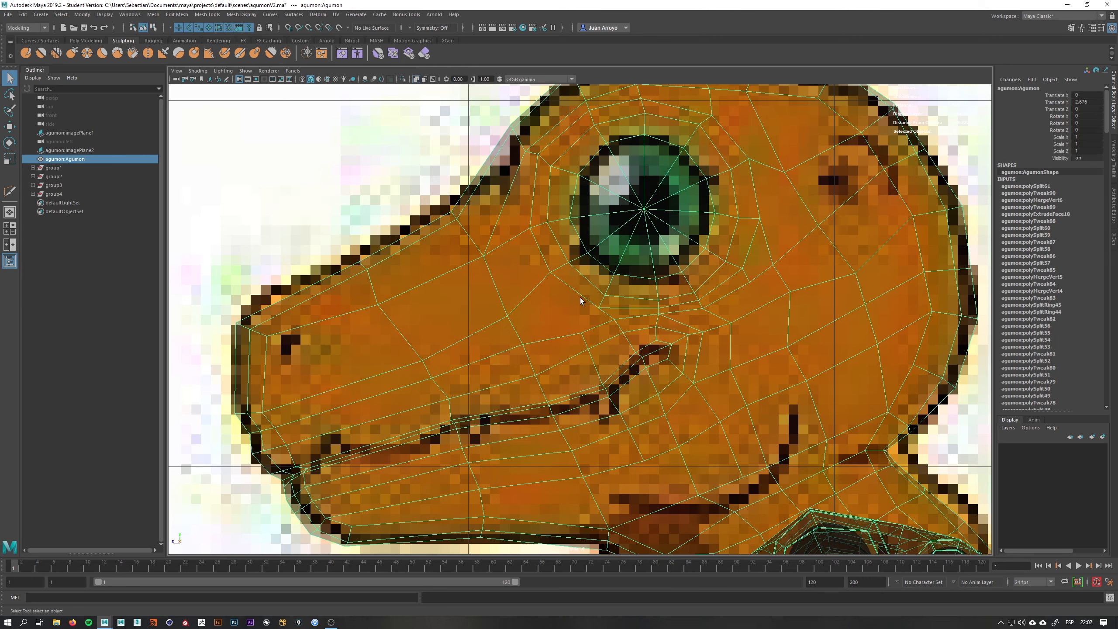
right_click_drag(572, 297, 541, 303, "shift")
left_click(581, 333)
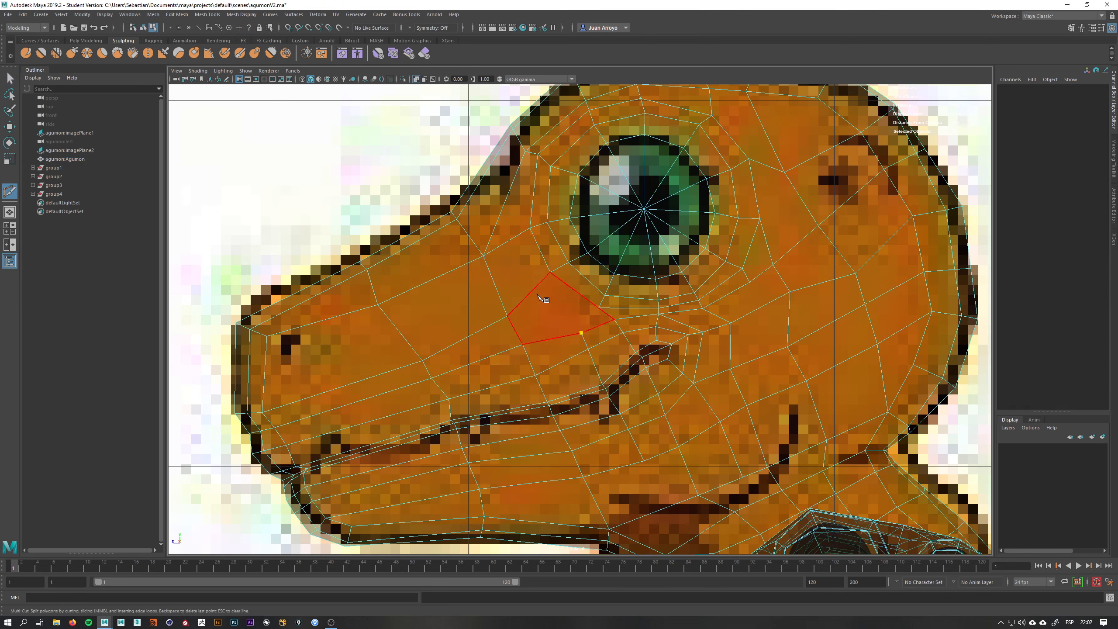
left_click(532, 292)
left_click(472, 180)
- Merge the vertices in front of the eye where the new cut meets the existing edges
key("q")
right_click_drag(470, 197, 449, 191)
left_click(518, 242)
right_click_drag(506, 240, 473, 122, "shift")
- Reposition the vertices on the middle of the snout and below the eye's front corner to smooth the edge flow
key("w")
left_click(484, 256)
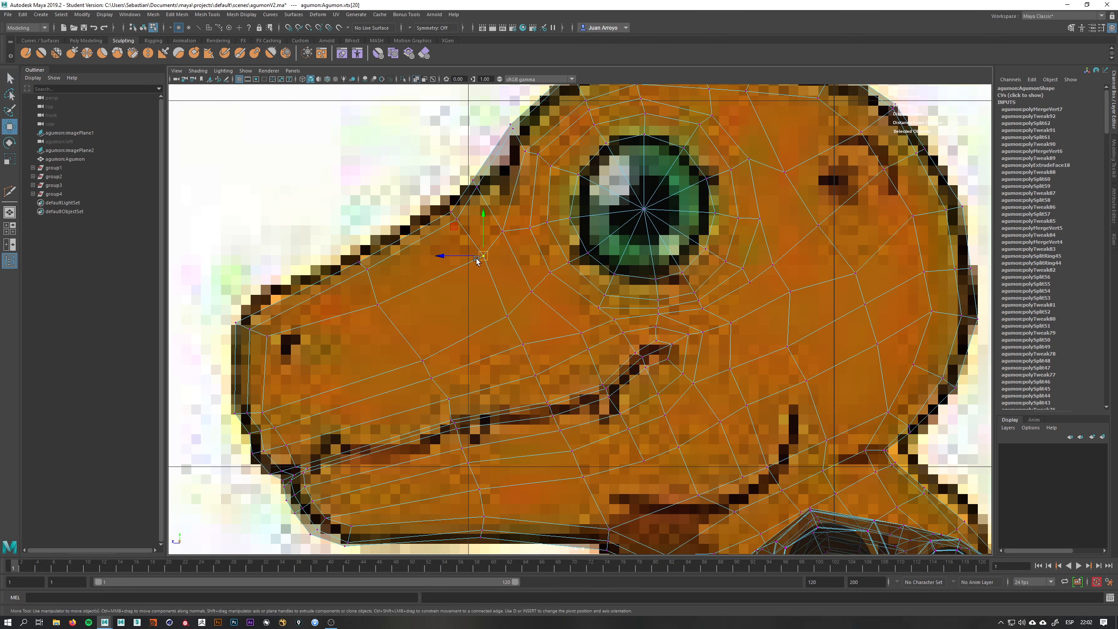
middle_click_drag(494, 259, 482, 251)
left_click(507, 316)
middle_click_drag(507, 316, 499, 311)
left_click(617, 317)
middle_click_drag(617, 317, 626, 345)
scroll(607, 324, "up", 4)
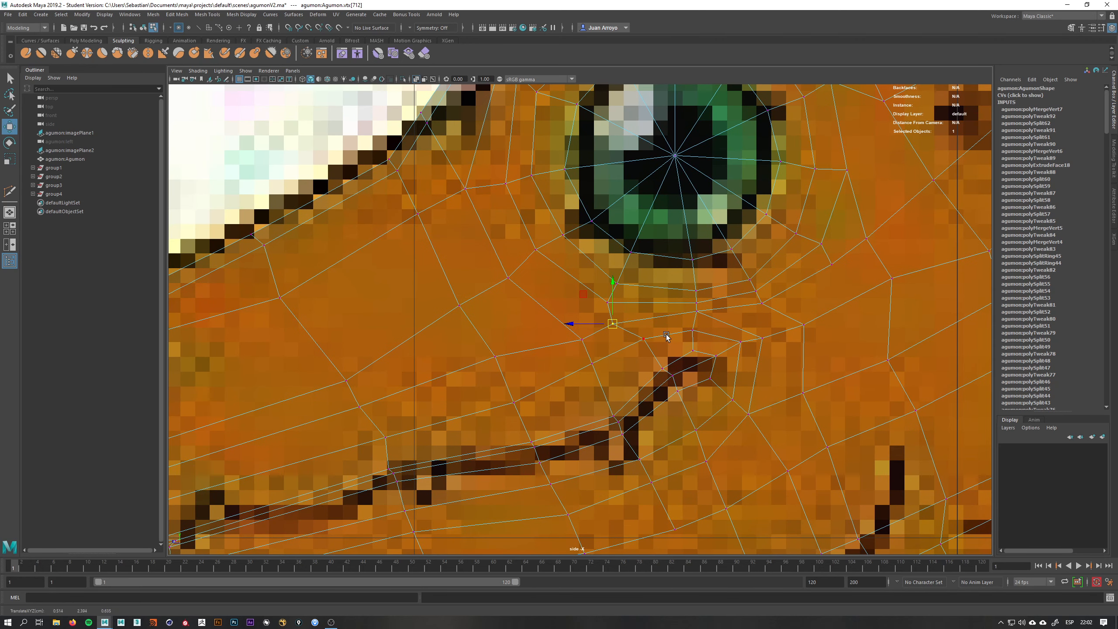
left_click(644, 338)
- Multi-Cut a short connecting edge below the eye's front corner, between the eye loop and the adjacent snout edge
right_click_drag(563, 285, 634, 311)
left_click(565, 308)
key("q")
double_click(654, 319)
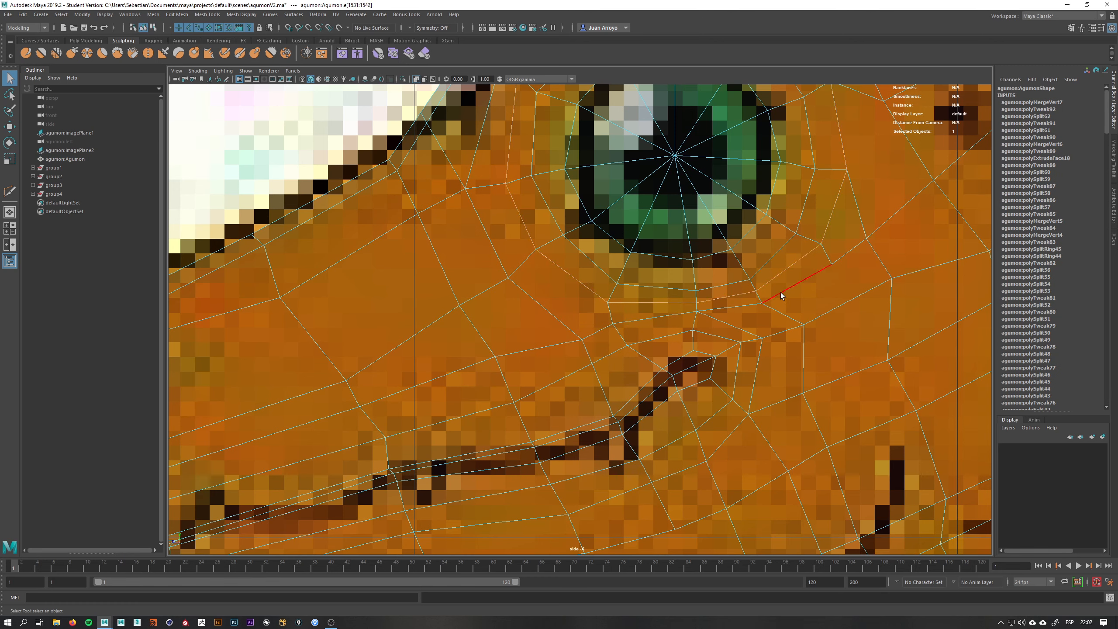
left_click(647, 320)
mouse_move(574, 300)
right_mouse_down()
mouse_move(604, 291)
mouse_move(577, 309)
right_mouse_up()
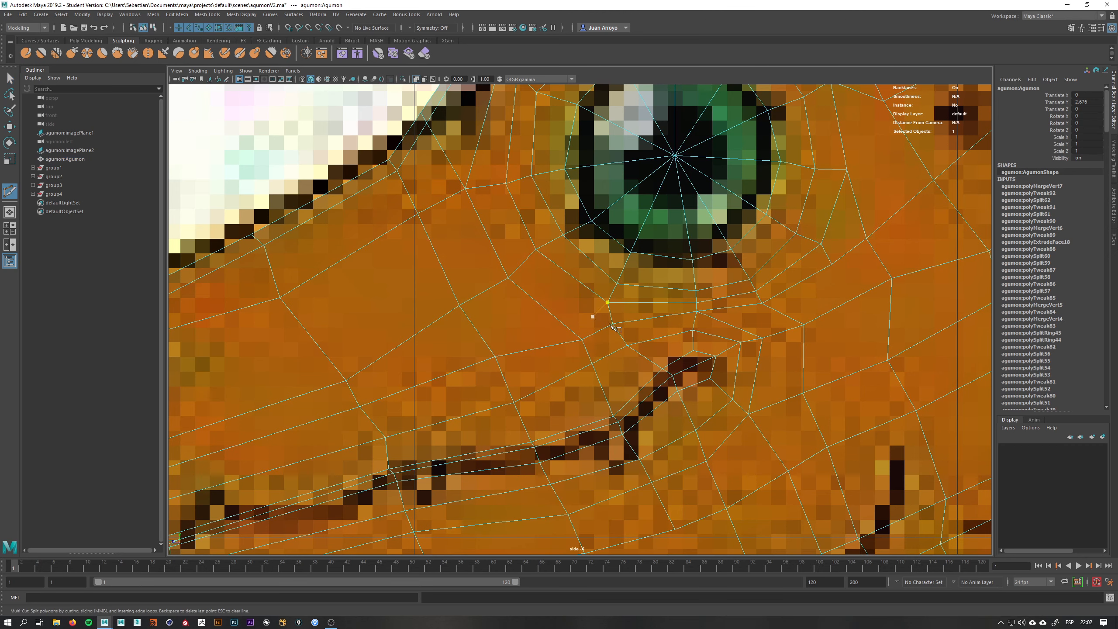
right_click(514, 284)
key("q")
- Multi-Cut another edge line from below the eye's front corner along the snout up to its upper outline
middle_click_drag(556, 321, 570, 295, "alt")
right_click_drag(604, 300, 590, 285)
left_click(575, 294)
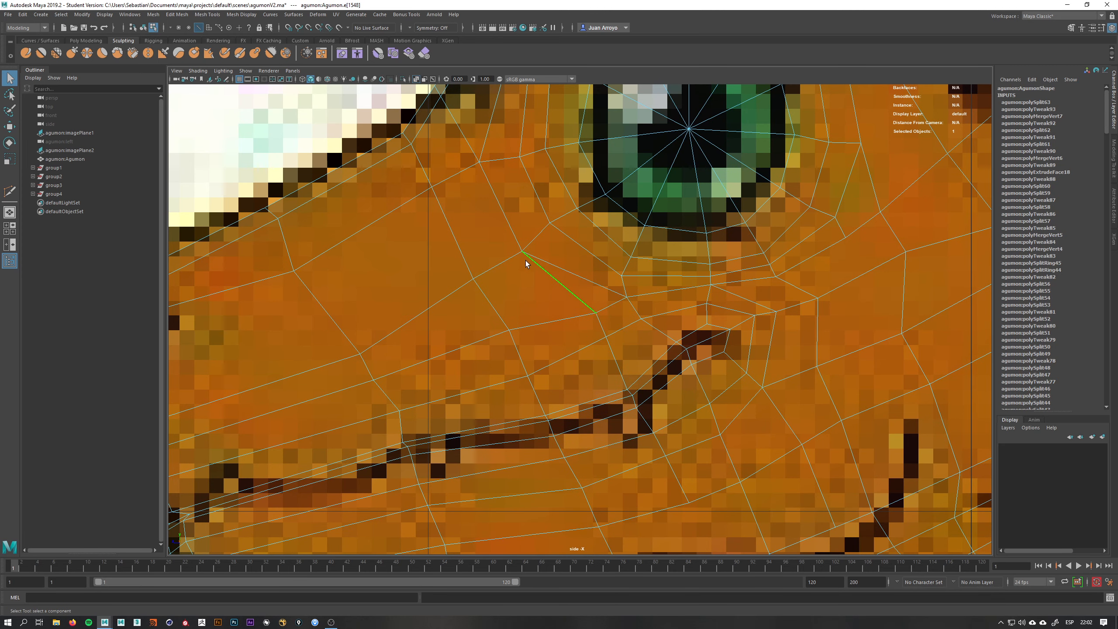
middle_click_drag(562, 252, 581, 285, "alt")
right_click_drag(580, 285, 520, 273)
left_click(615, 347)
left_click(519, 297)
left_click(442, 144)
key("q")
- Shift the existing vertex column on the middle of the snout toward the nose to make room for the new edge line
right_click_drag(457, 189, 455, 163)
key("w")
left_click_drag(437, 160, 404, 195)
right_click_drag(436, 176, 414, 163)
left_click_drag(414, 163, 449, 198)
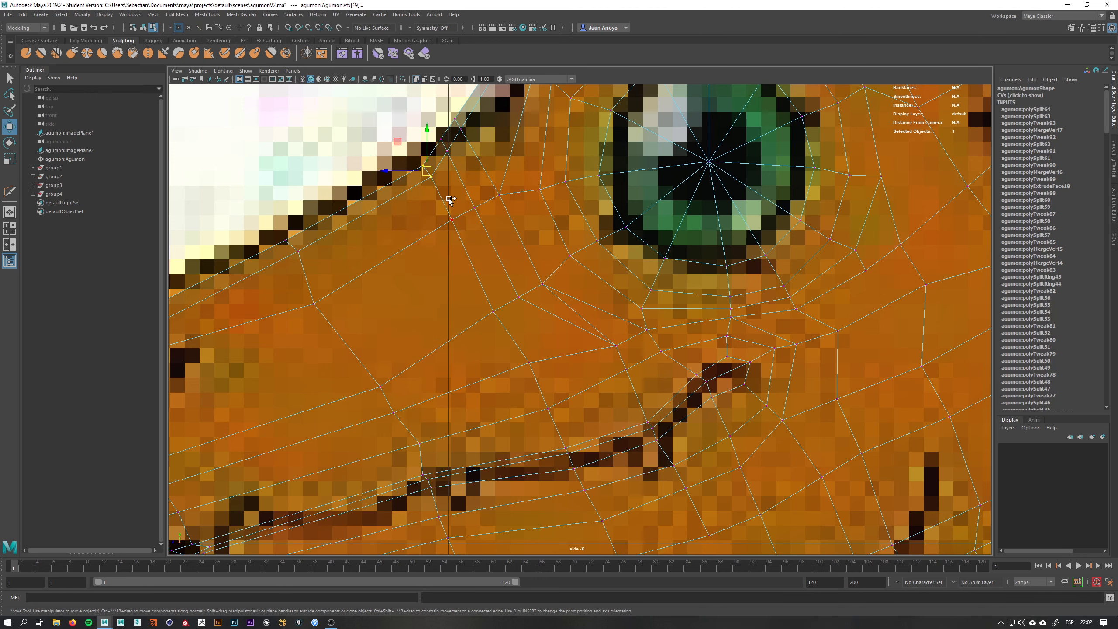
left_click(473, 346, "shift")
left_click_drag(460, 240, 416, 261)
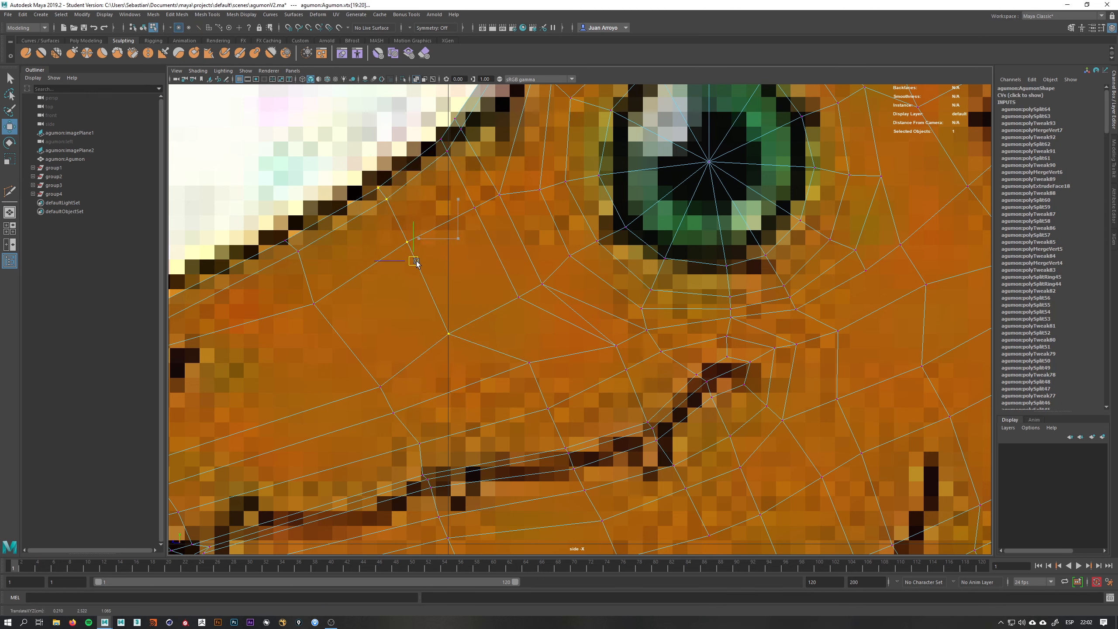
left_click(543, 367)
left_click_drag(534, 364, 482, 382)
- Move the vertex column of the new edge line slightly forward, spacing it evenly between its neighbouring columns
left_click(532, 294)
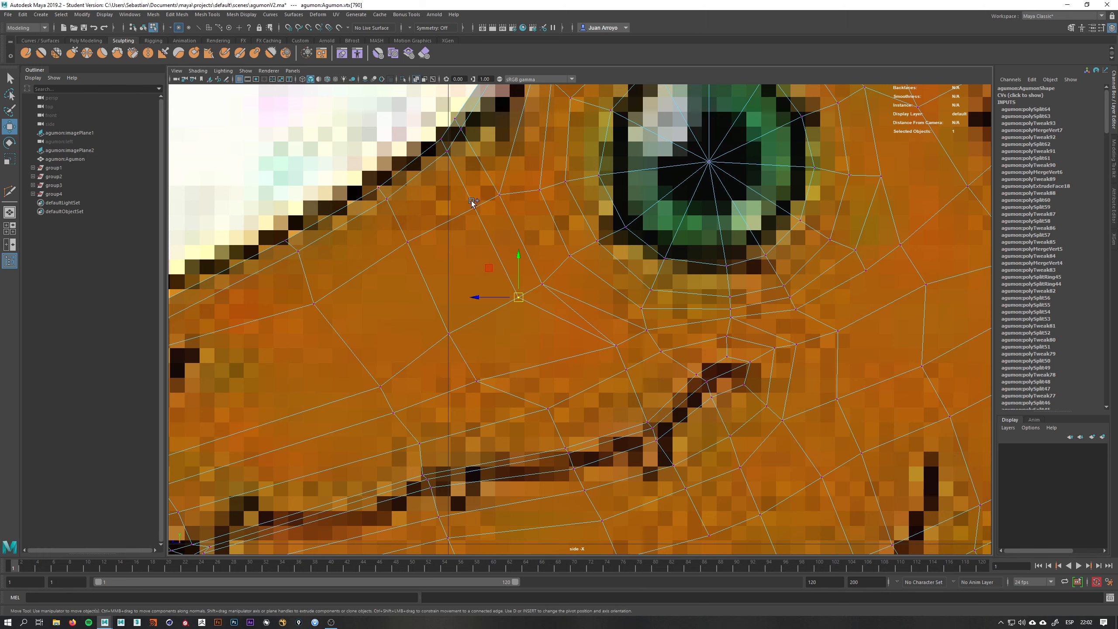
left_click(472, 204, "shift")
left_click(429, 139, "shift")
left_click_drag(483, 216, 461, 233)
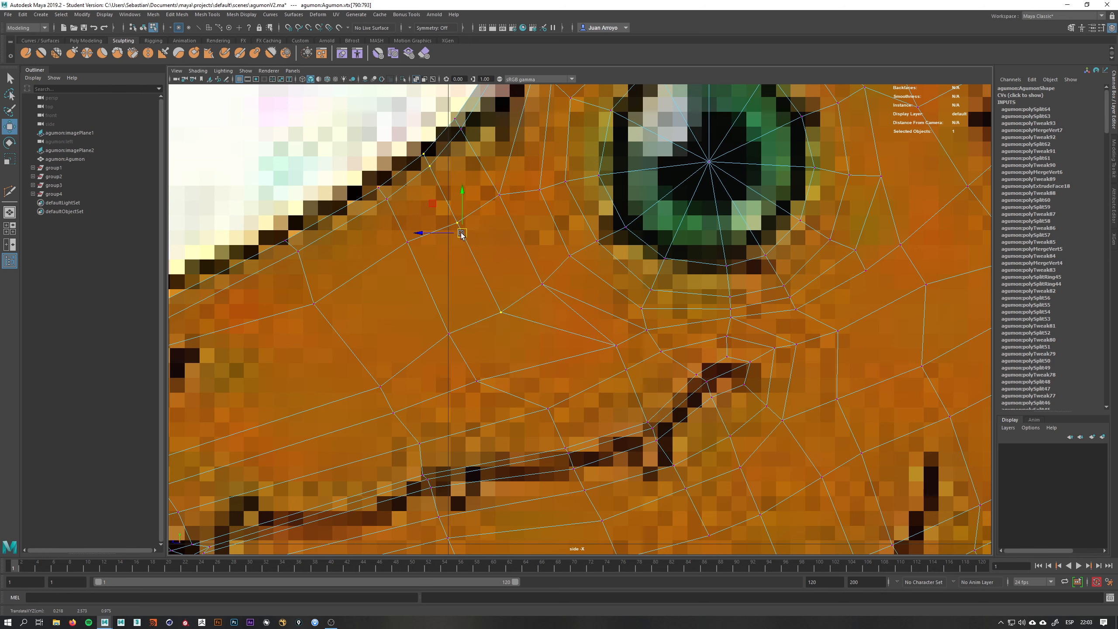
- Delete the leftover diagonal edge on the cheek in front of the eye
key("q")
key("F10")
left_click(592, 318)
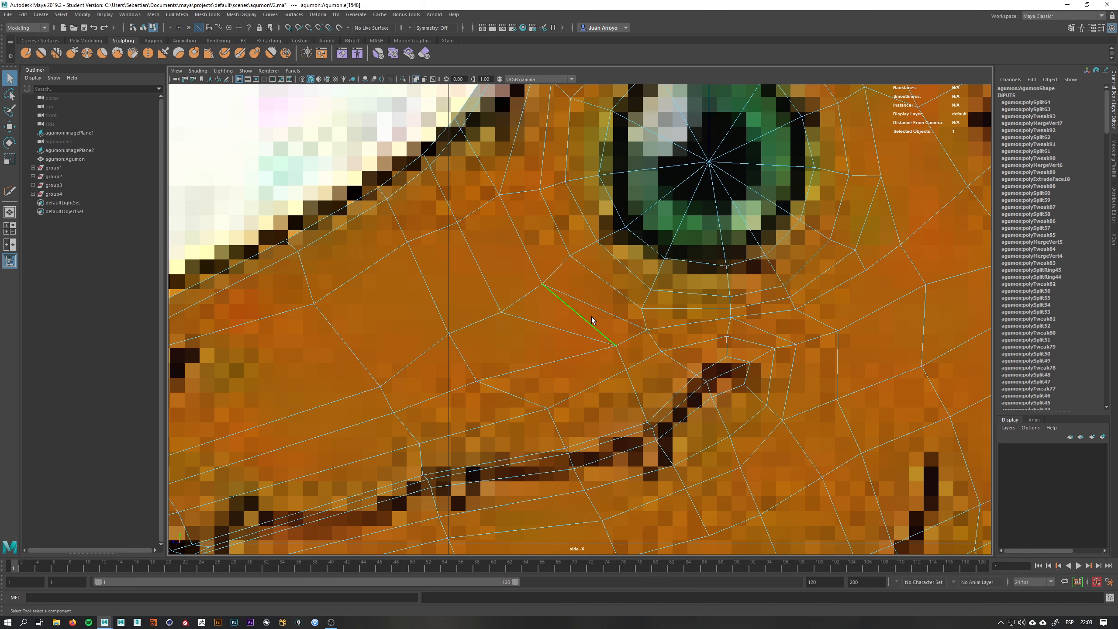
key("Delete")
- Adjust the vertices above the mouth line and beneath the eye to space the surrounding faces evenly
right_click_drag(591, 318, 550, 319)
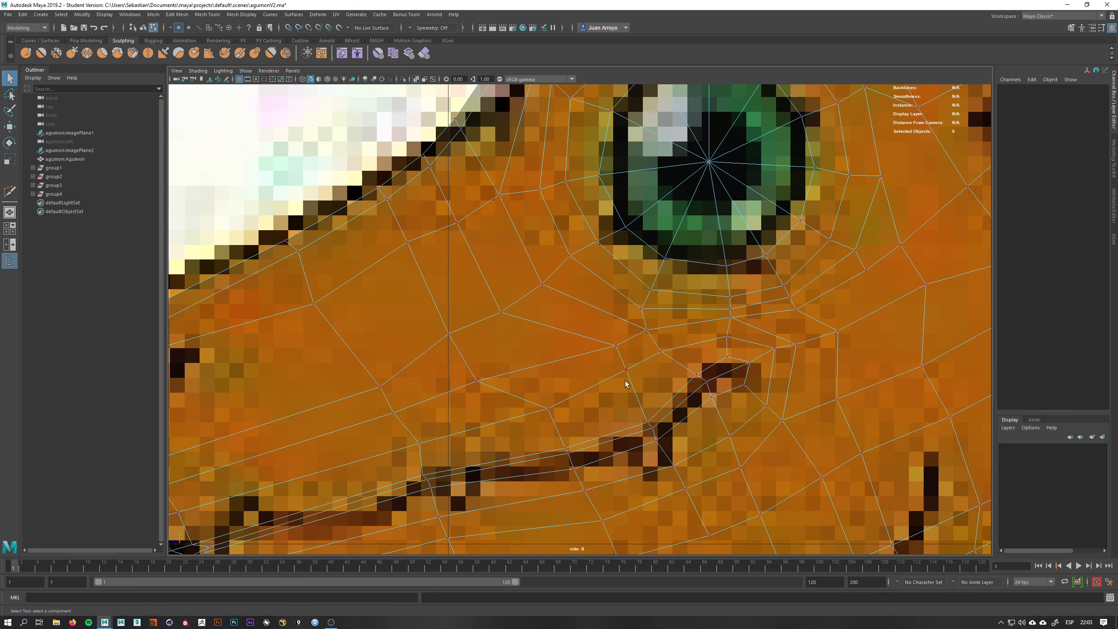
left_click_drag(612, 352, 597, 374)
key("w")
left_click_drag(569, 408, 521, 421)
middle_click_drag(463, 388, 561, 367, "alt")
left_click_drag(507, 340, 463, 352)
middle_click_drag(656, 347, 572, 342, "alt")
left_click_drag(630, 318, 589, 332)
left_click_drag(674, 292, 639, 314)
left_click_drag(663, 302, 650, 304)
mouse_move(733, 297)
left_mouse_down()
mouse_move(749, 286)
mouse_move(741, 295)
left_mouse_up()
scroll(795, 324, "down", 5)
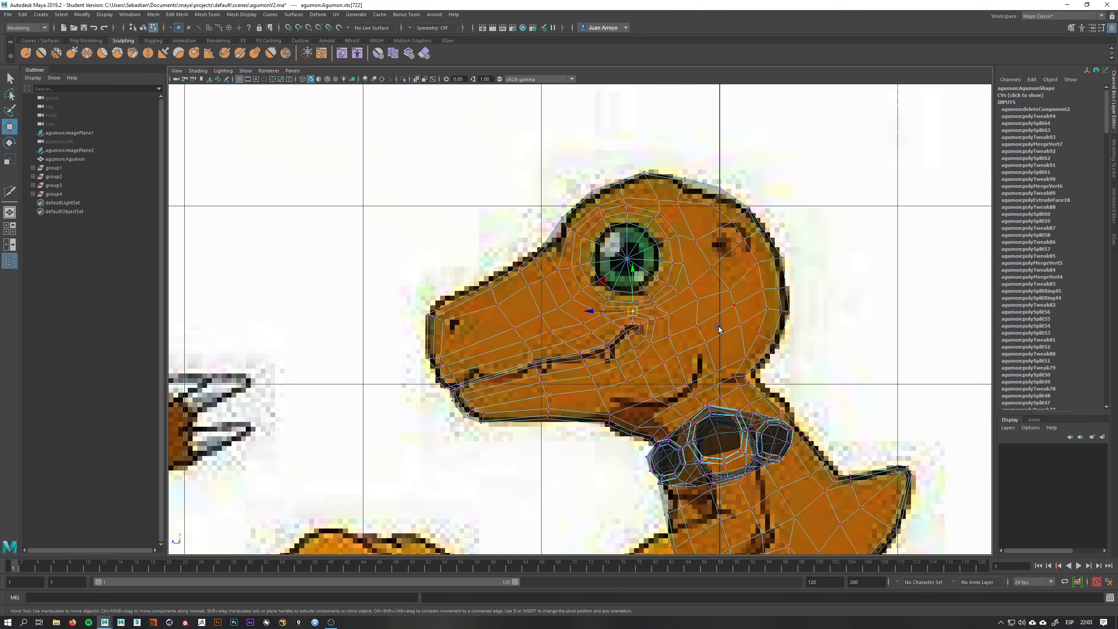
- Multi-Cut a triangle around the upper front corner vertex of the snout in the perspective view for the nostril
key("q")
scroll(485, 324, "up", 5)
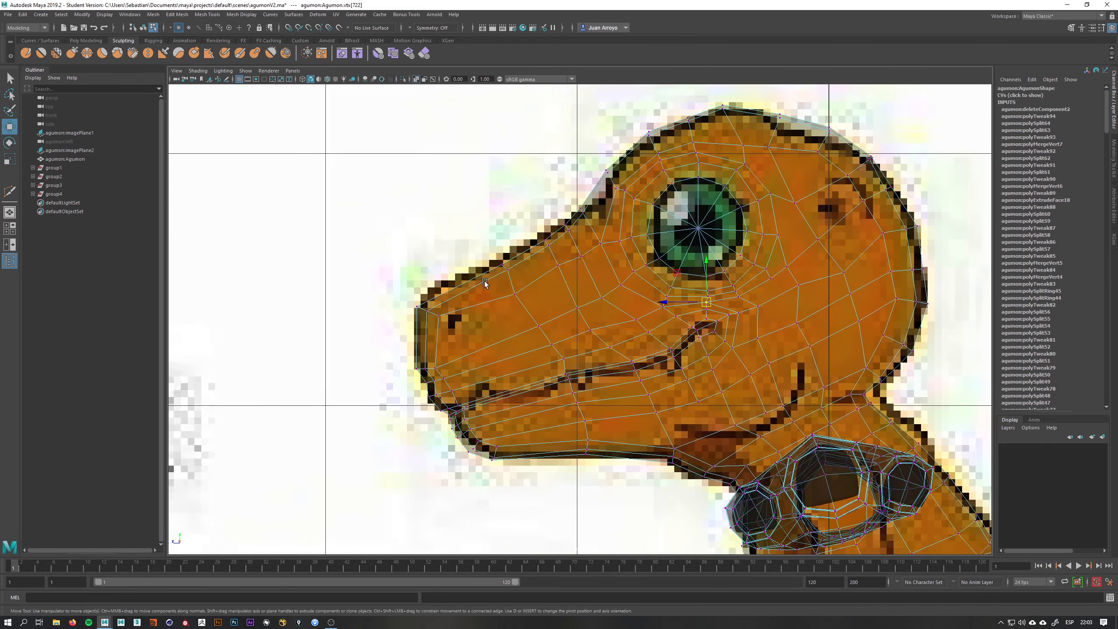
mouse_move(406, 307)
right_mouse_down()
mouse_move(387, 291)
mouse_move(417, 289)
right_mouse_up()
scroll(529, 322, "up", 5)
left_click(414, 292)
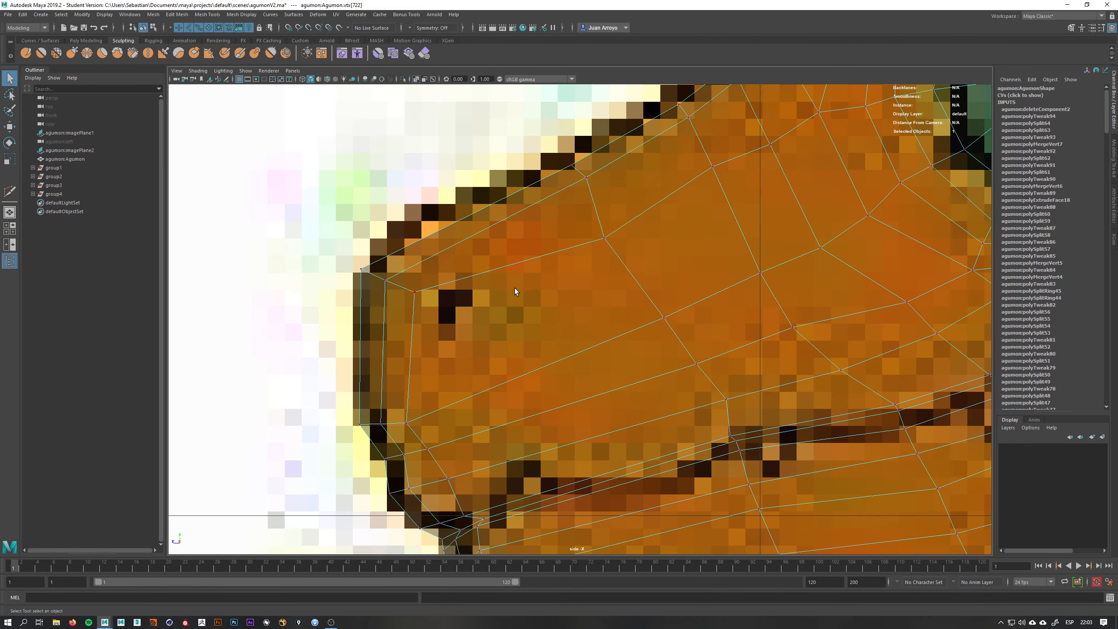
key("space")
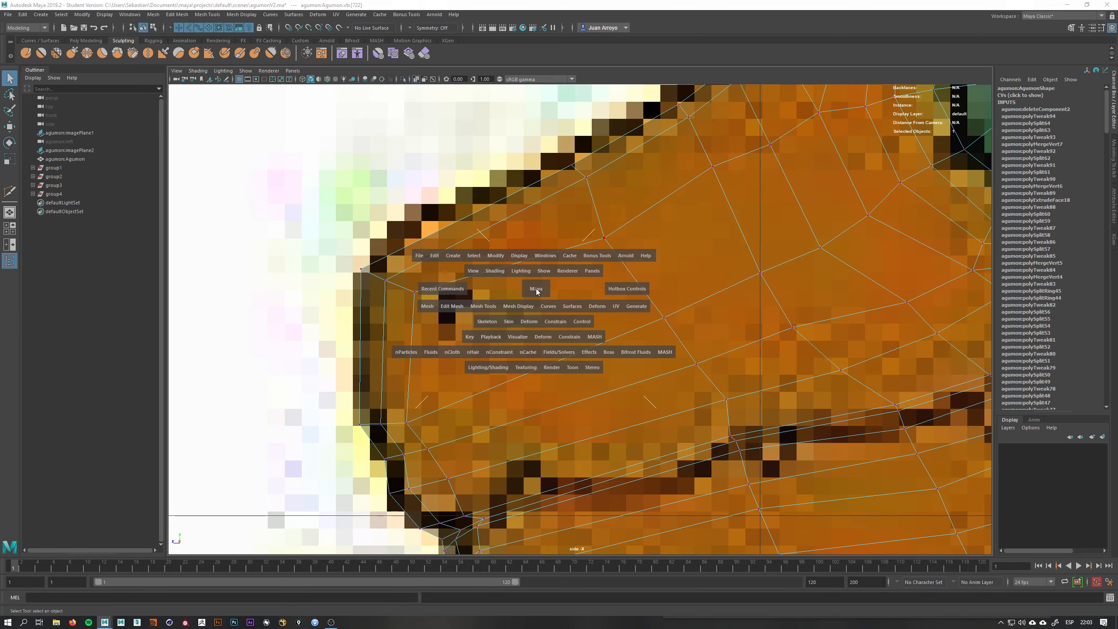
left_click_drag(537, 289, 535, 269)
left_click_drag(445, 300, 408, 327, "alt")
middle_click_drag(408, 326, 502, 333, "alt")
scroll(502, 333, "up", 2)
scroll(502, 334, "up", 3)
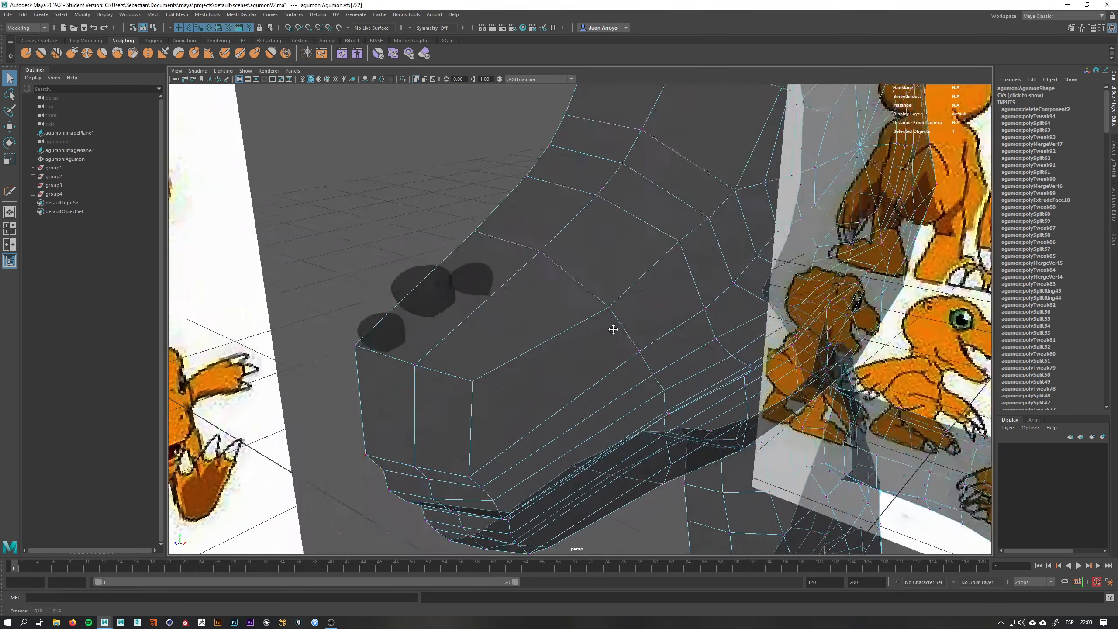
left_click_drag(521, 394, 709, 383, "alt")
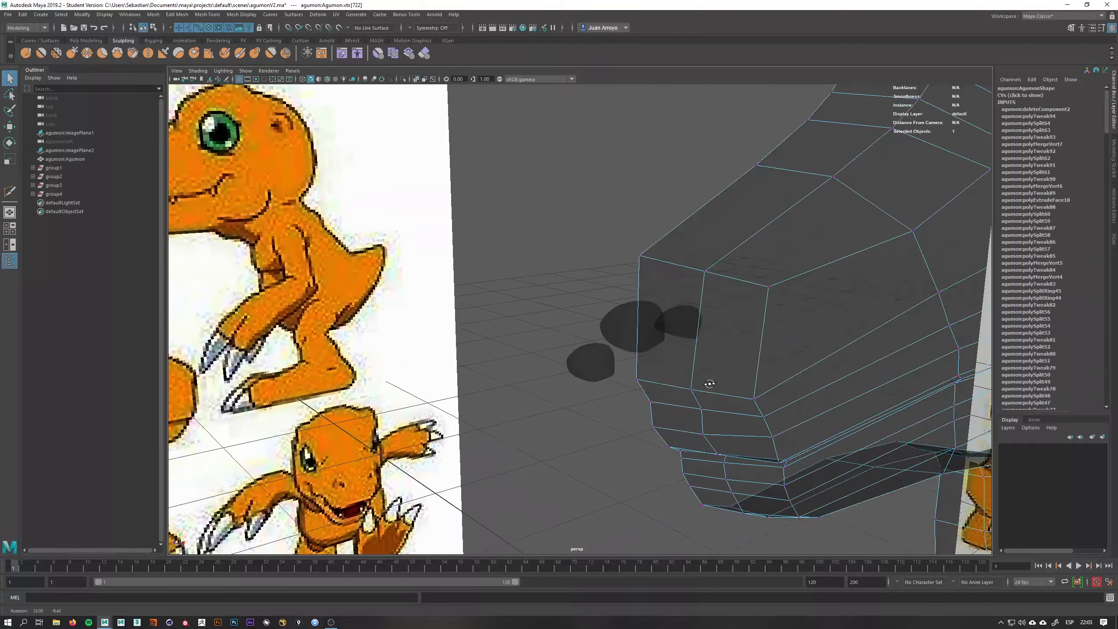
middle_click_drag(832, 274, 699, 324, "alt")
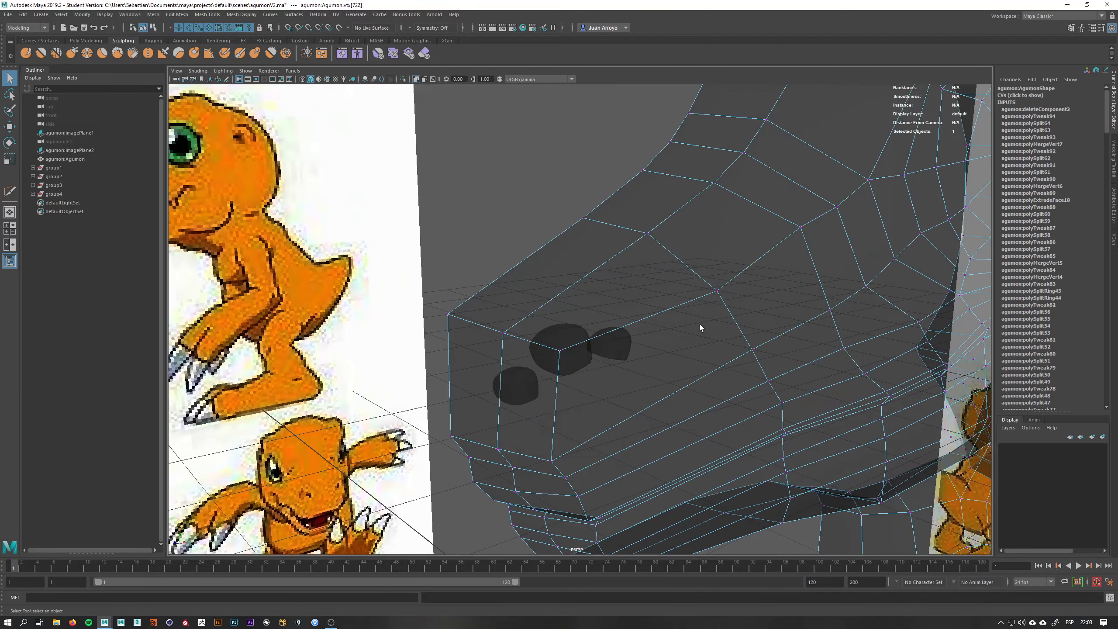
right_click_drag(674, 325, 709, 311)
right_click(635, 321, "shift")
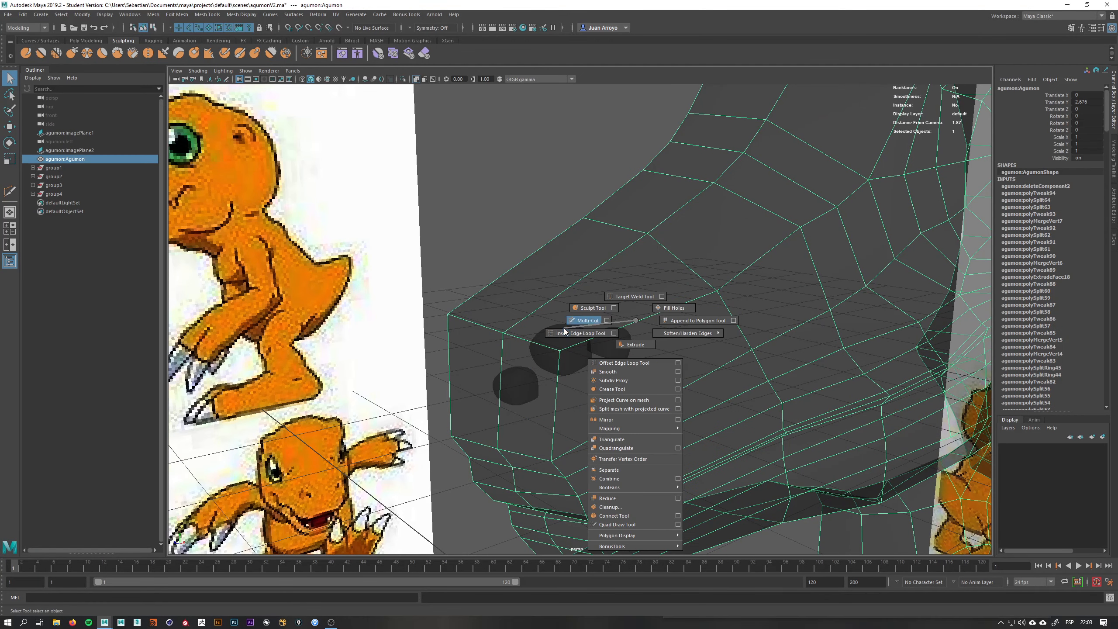
left_click(585, 320)
left_click(606, 333)
left_click(558, 389)
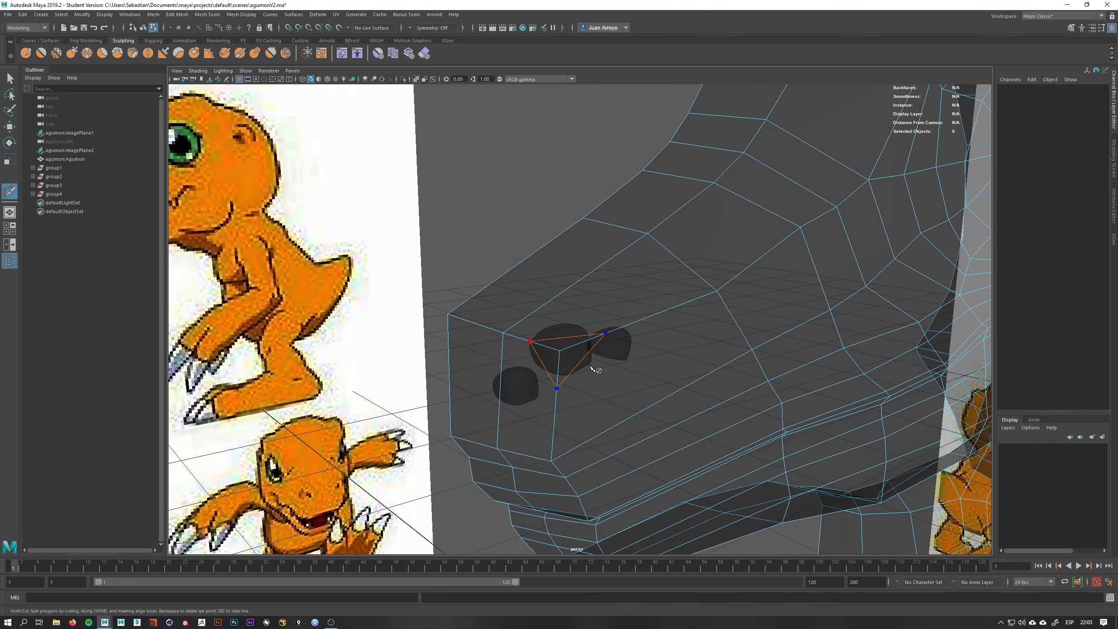
- Move the nostril triangle's vertices in the side view toward the nostril drawn on the reference image
left_click_drag(579, 375, 553, 365, "alt")
key("space")
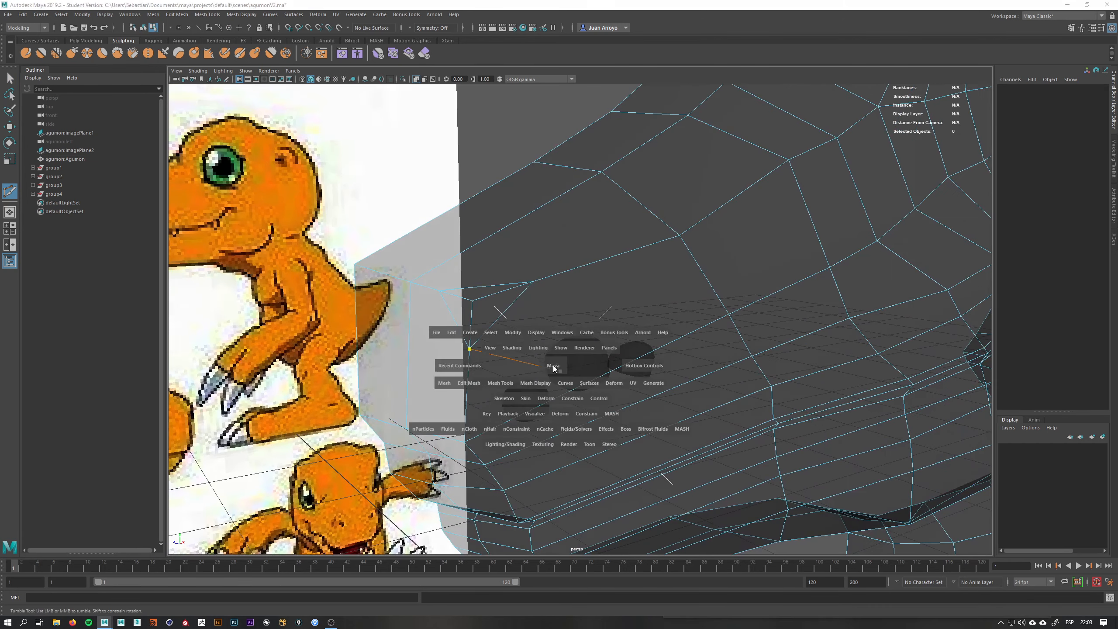
left_click(594, 366)
middle_click_drag(420, 295, 511, 317, "alt")
scroll(511, 317, "up", 3)
key("w")
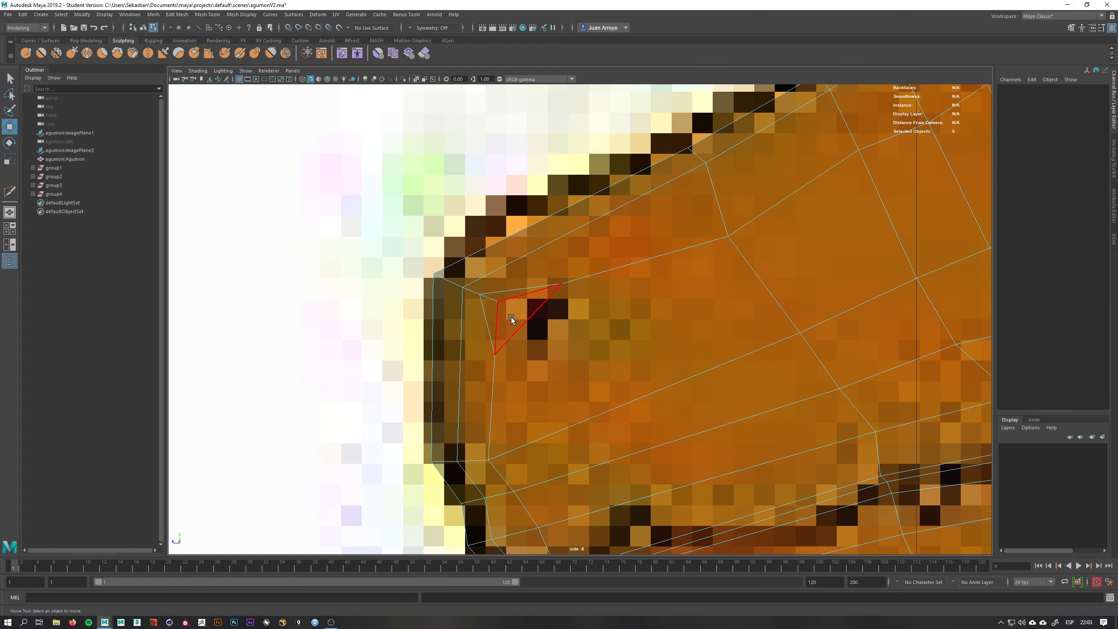
right_click_drag(512, 317, 474, 315)
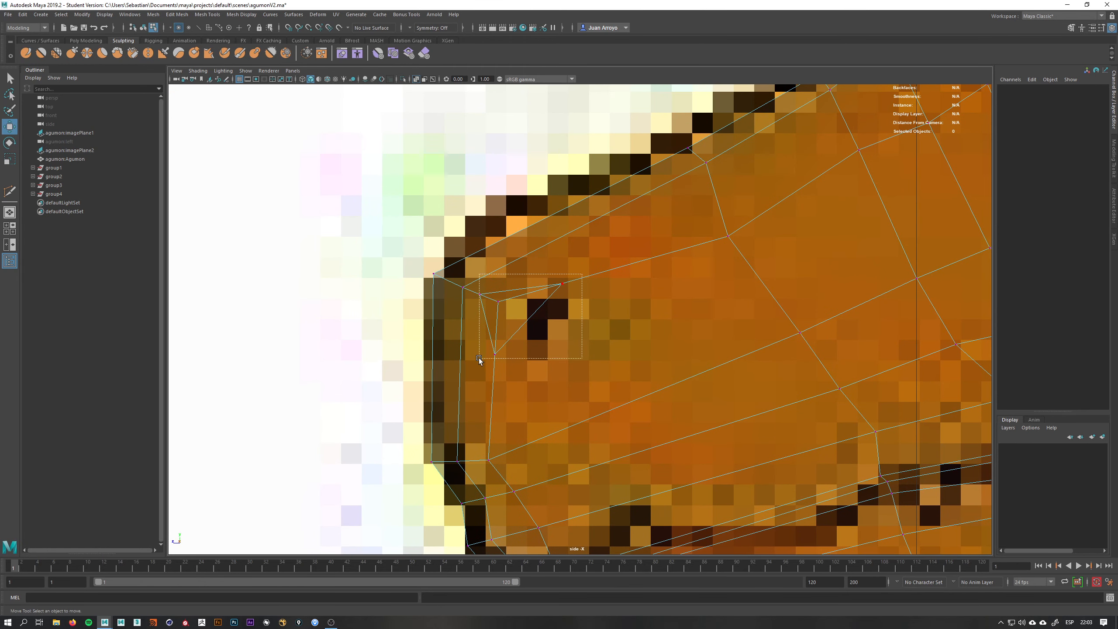
left_click(521, 318)
left_click_drag(521, 318, 541, 323)
left_click_drag(536, 312, 517, 303)
left_click(509, 296)
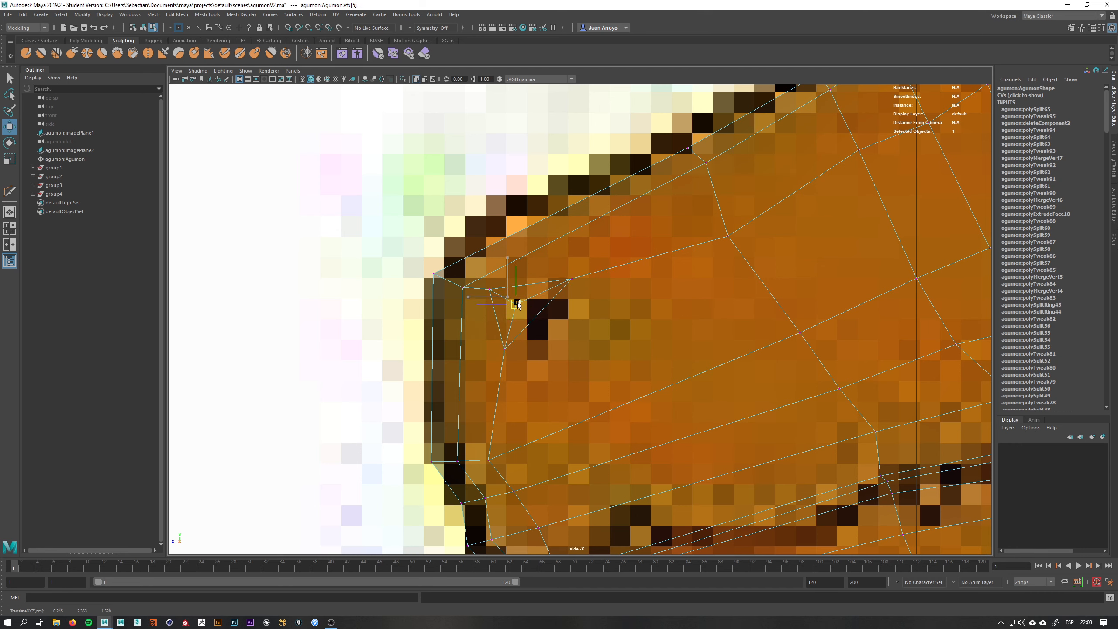
left_click_drag(572, 279, 574, 285)
left_click(504, 348)
left_click_drag(504, 349, 715, 325)
- Frame the nostril area in the perspective view and reposition a vertex of the nostril triangle
key("space")
key("f")
key("q")
left_click(585, 301)
key("w")
left_click_drag(586, 297, 603, 332)
- Multi-Cut connecting edges from the sides of the nostril triangle to the neighbouring snout edges
key("q")
right_click_drag(624, 290, 667, 270)
left_click_drag(617, 277, 620, 310, "alt")
right_click_drag(618, 284, 564, 289, "shift")
mouse_move(630, 289)
left_mouse_down("alt")
mouse_move(598, 291)
mouse_move(629, 293)
left_mouse_up("alt")
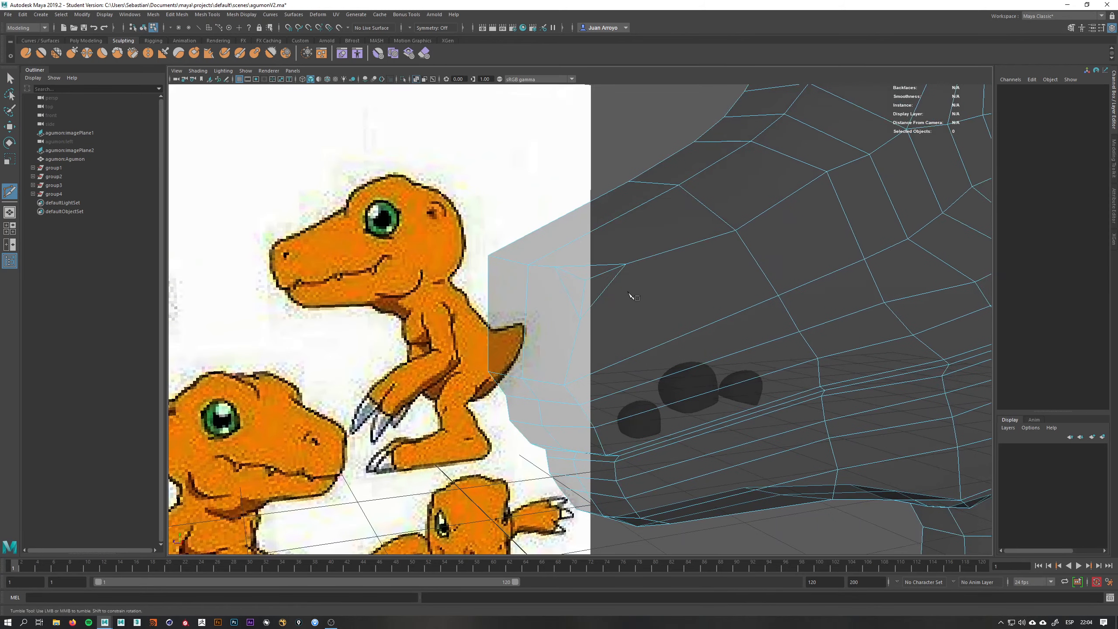
left_click(603, 292)
left_click_drag(645, 267, 610, 315, "alt")
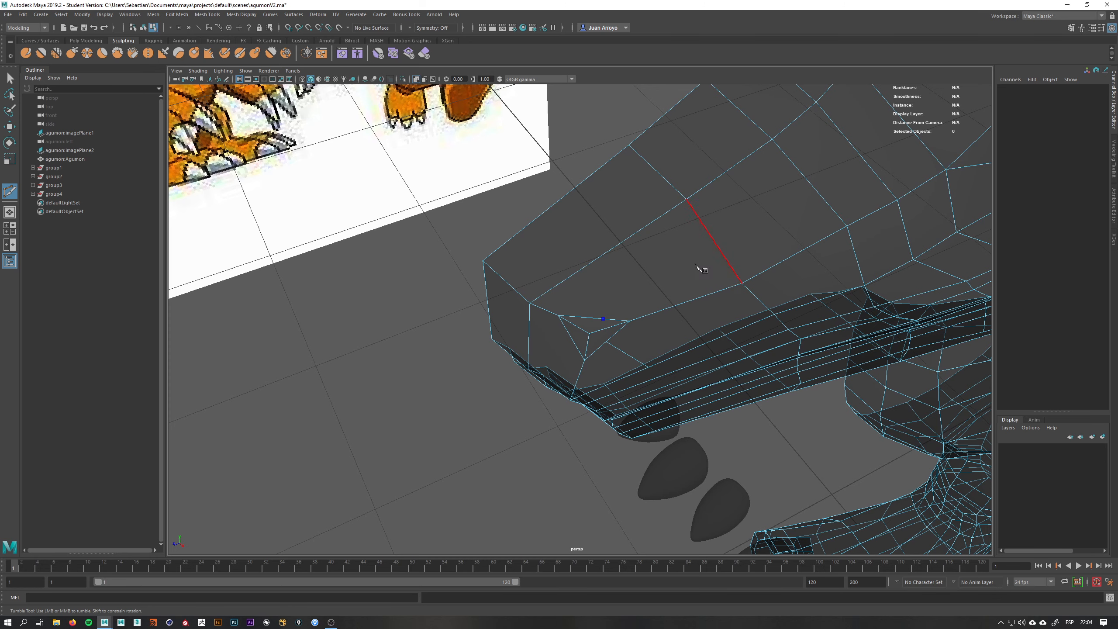
left_click_drag(618, 301, 684, 332, "alt")
left_click(545, 417)
- Move the new vertex on the nostril's upper edge outward to start rounding the nostril outline
key("q")
right_click_drag(600, 323, 568, 324)
left_click(607, 351)
left_click_drag(607, 351, 604, 303, "alt")
key("w")
left_click(604, 323)
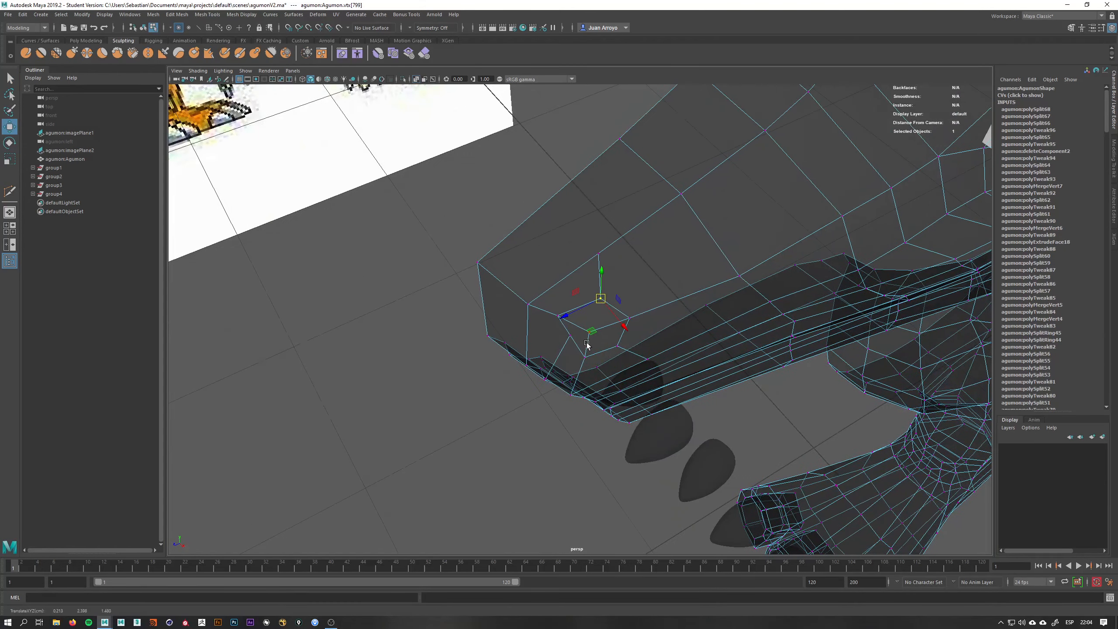
- Multi-Cut a closed ring of edges around the nostril outline on the snout
left_click_drag(586, 345, 664, 318, "alt")
left_click(575, 370)
right_click_drag(664, 317, 678, 309)
right_click(635, 303, "shift")
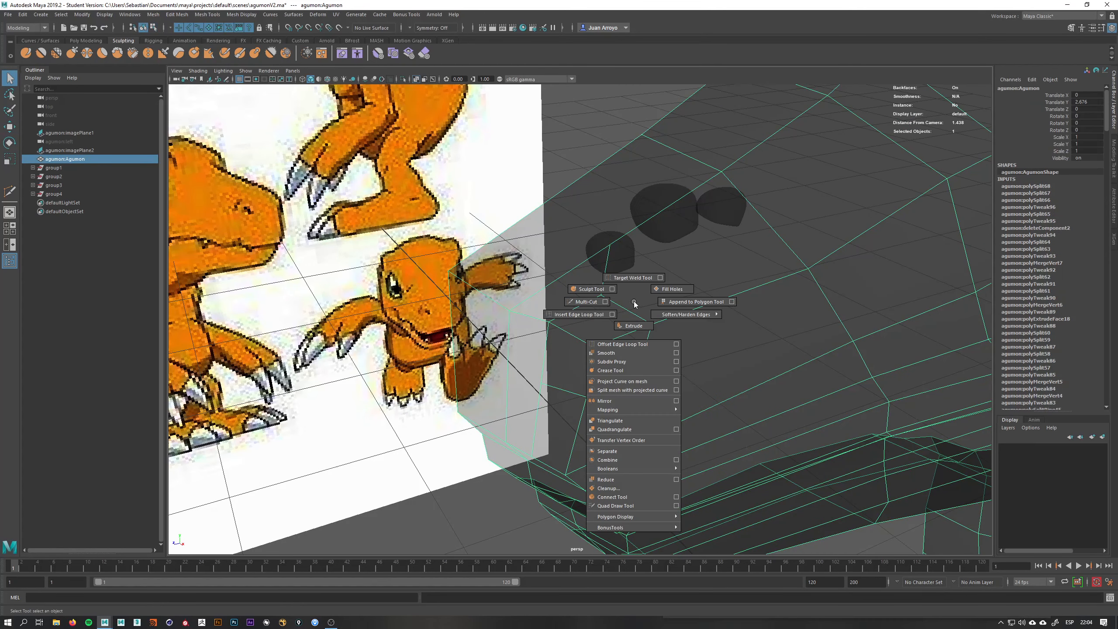
left_click(584, 302)
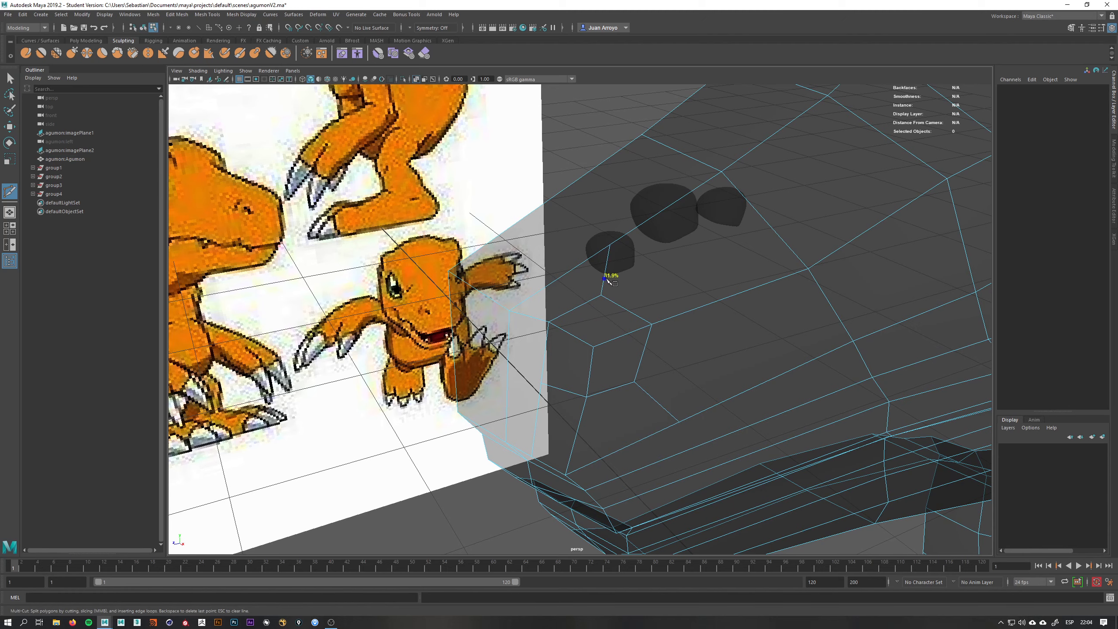
left_click(673, 317)
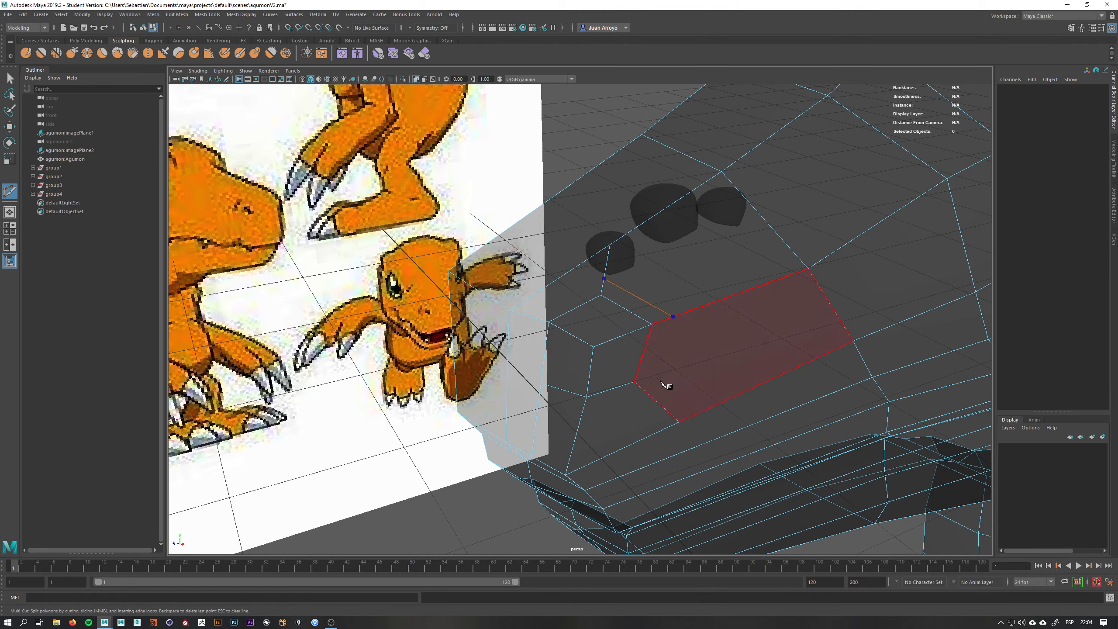
left_click(582, 419)
left_click_drag(581, 418, 551, 414, "alt")
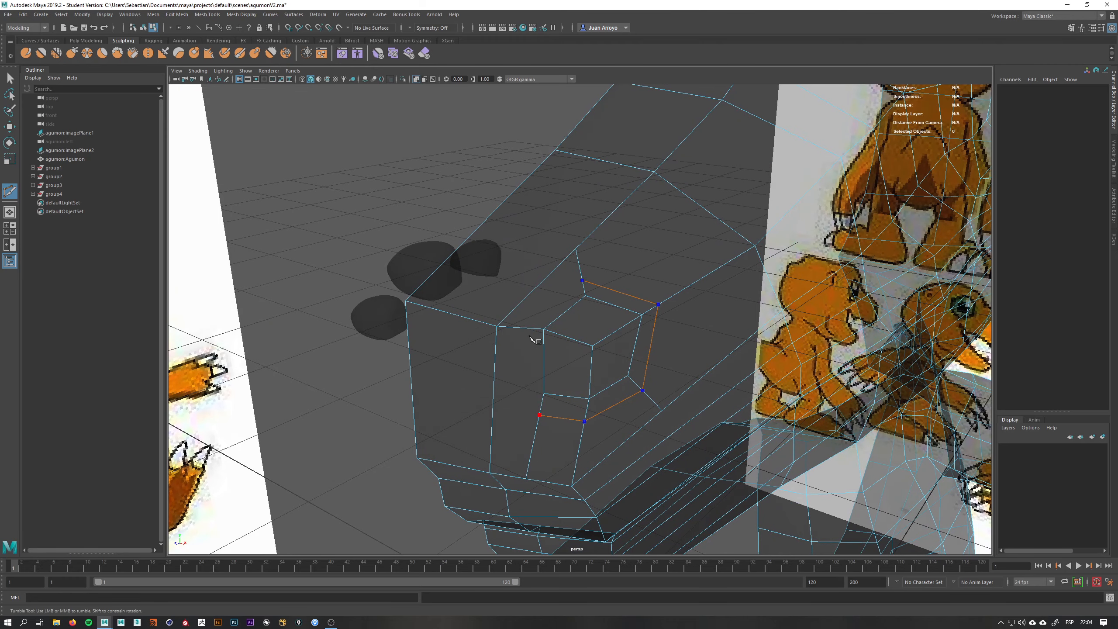
left_click(582, 280)
key("w")
- Return the Agumon mesh to object mode and save the scene as agumonV3
left_click_drag(579, 345, 591, 308, "alt")
right_click_drag(605, 298, 628, 283)
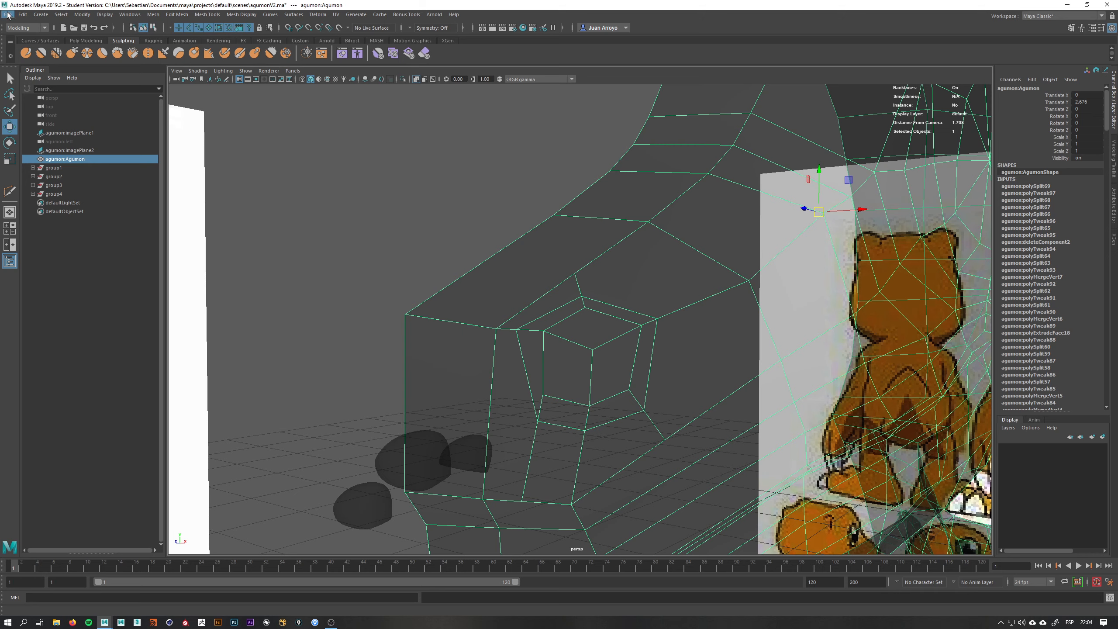
key("alt+Tab")
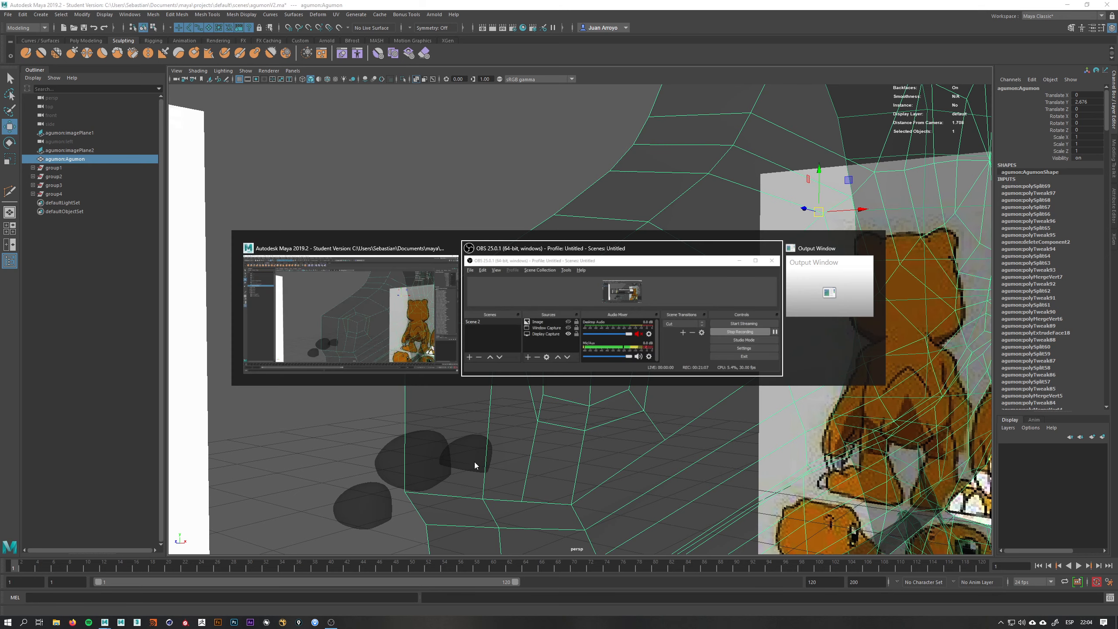
left_click(1046, 571)
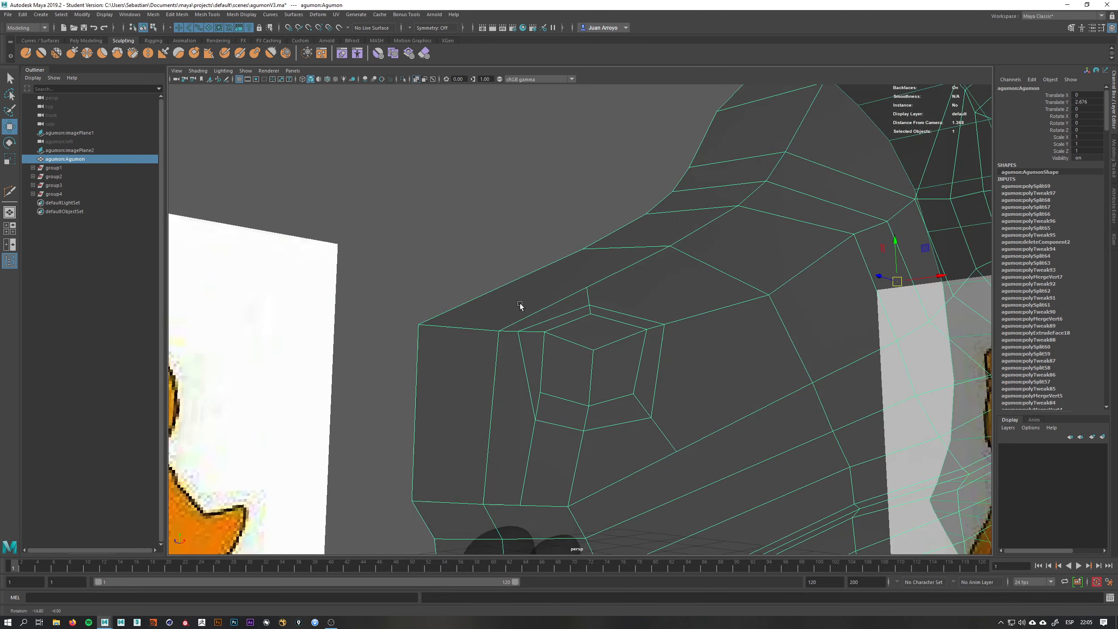
- Move the lower front vertex of the nostril's outer ring outward to even out the ring's spacing
right_click_drag(561, 330, 523, 339)
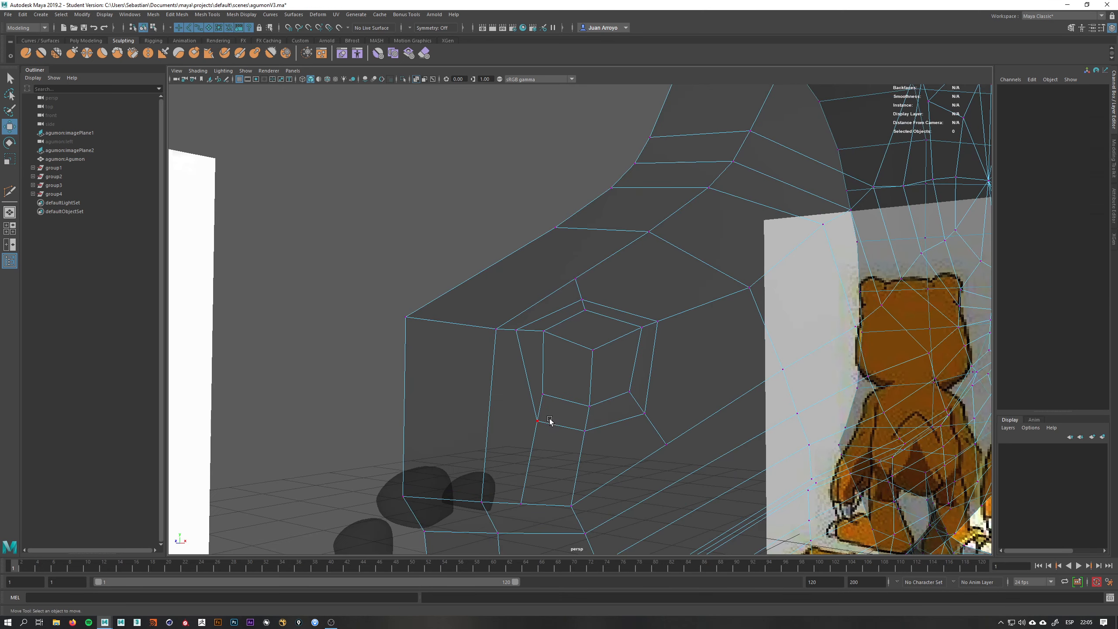
left_click(533, 420)
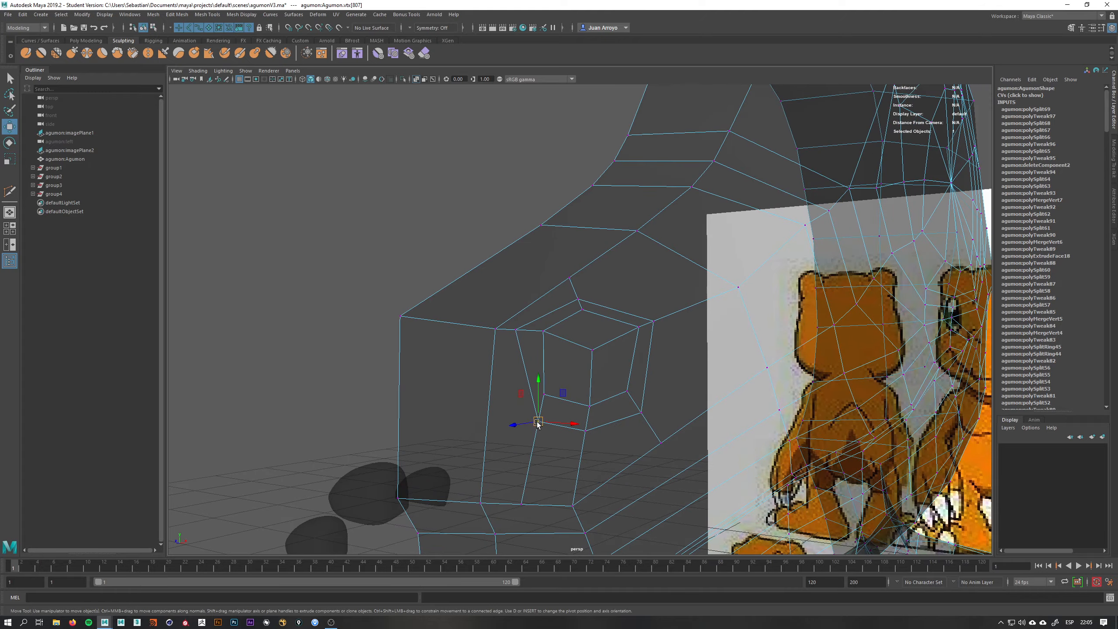
left_click_drag(534, 422, 643, 275)
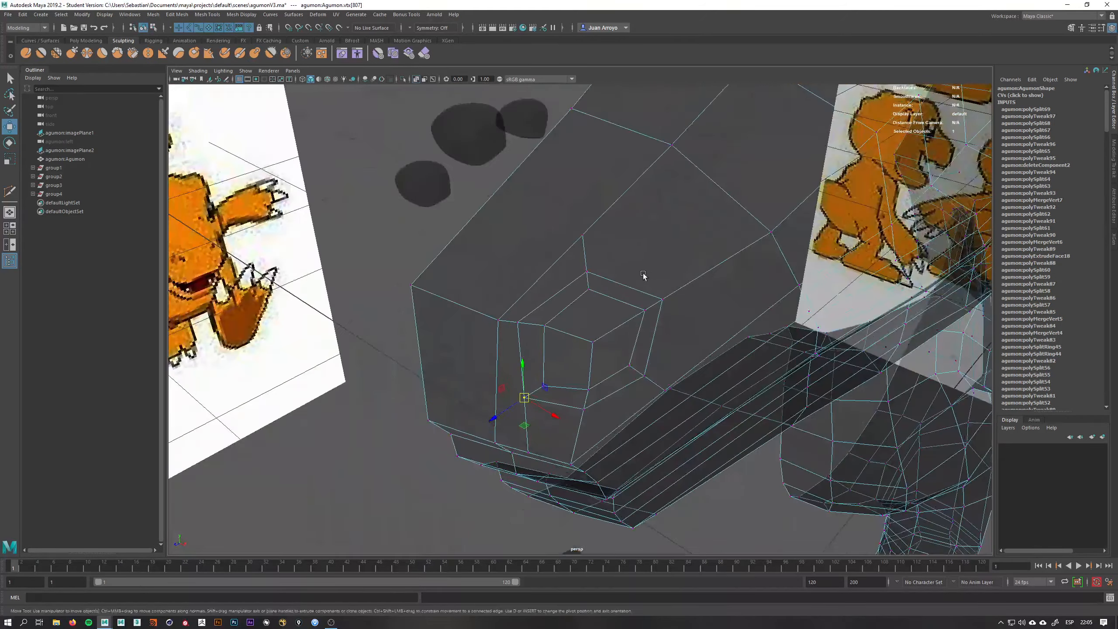
middle_click_drag(643, 275, 634, 286, "alt")
- Return the mesh to object mode, turn off its X-Ray display and enable the viewport's sRGB view transform
key("q")
right_click_drag(604, 290, 638, 273)
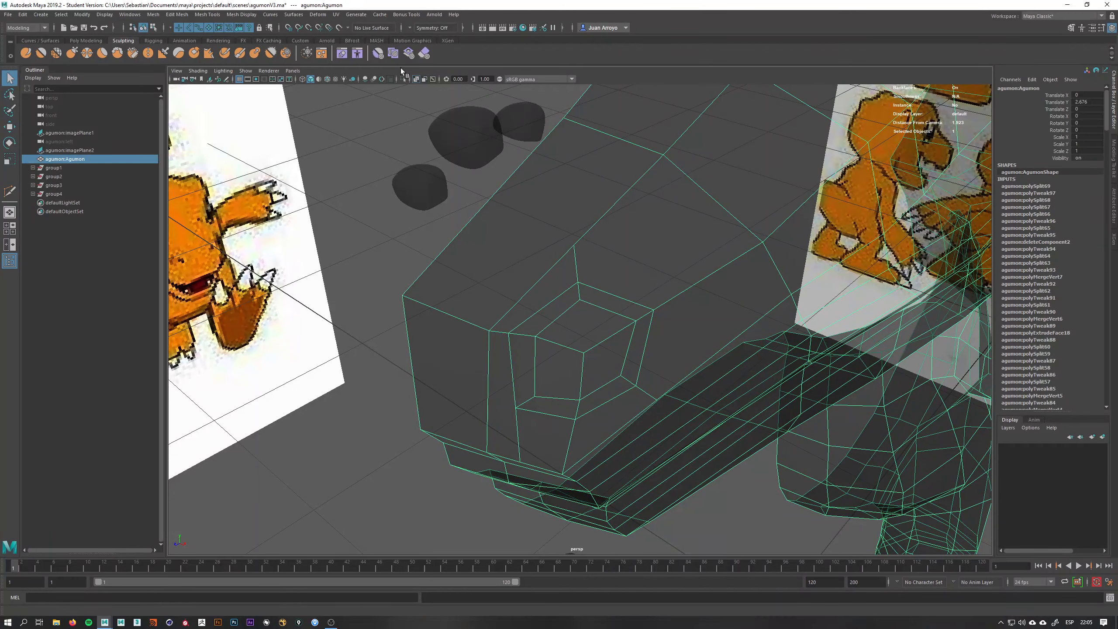
left_click(414, 80)
left_click(500, 79)
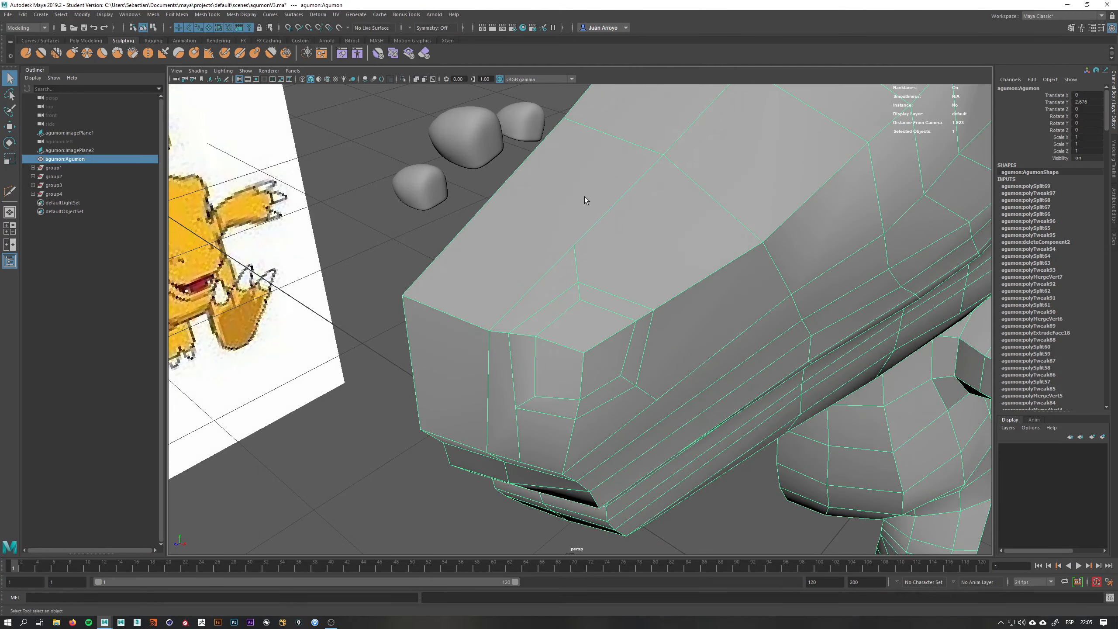
- Shrink the Smooth sculpting brush to about the nostril's size and smooth the snout surface around the nostril
left_click_drag(585, 196, 580, 172, "alt")
left_click(43, 54)
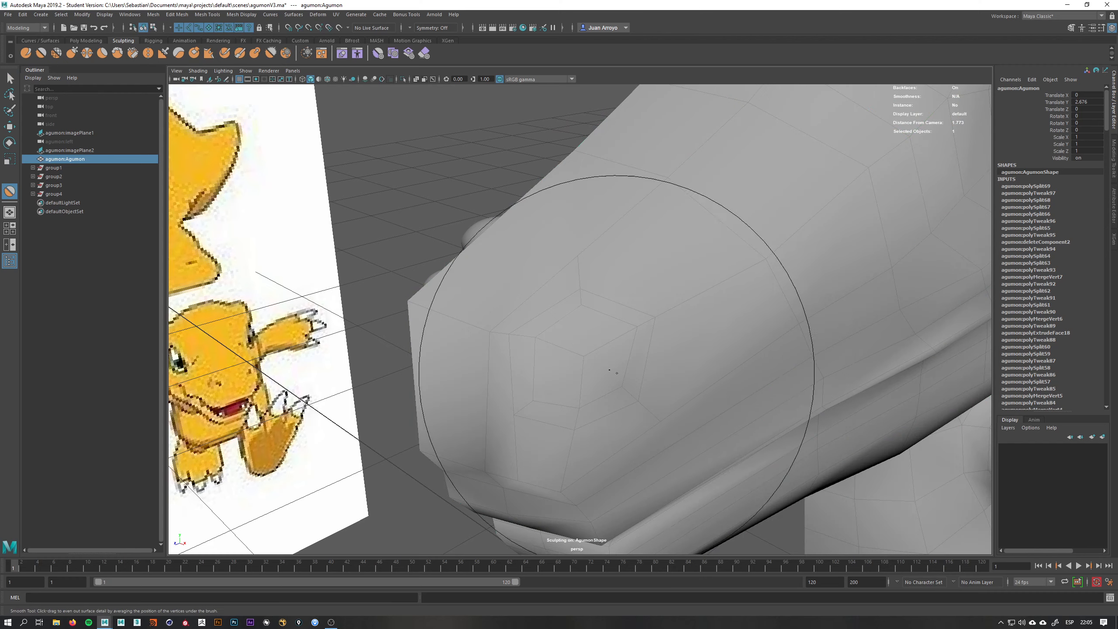
key("b")
mouse_move(611, 330)
left_mouse_down()
mouse_move(568, 331)
mouse_move(666, 328)
mouse_move(616, 328)
left_mouse_up()
key("b")
left_click_drag(590, 318, 709, 317)
key("b")
left_click_drag(592, 304, 696, 315)
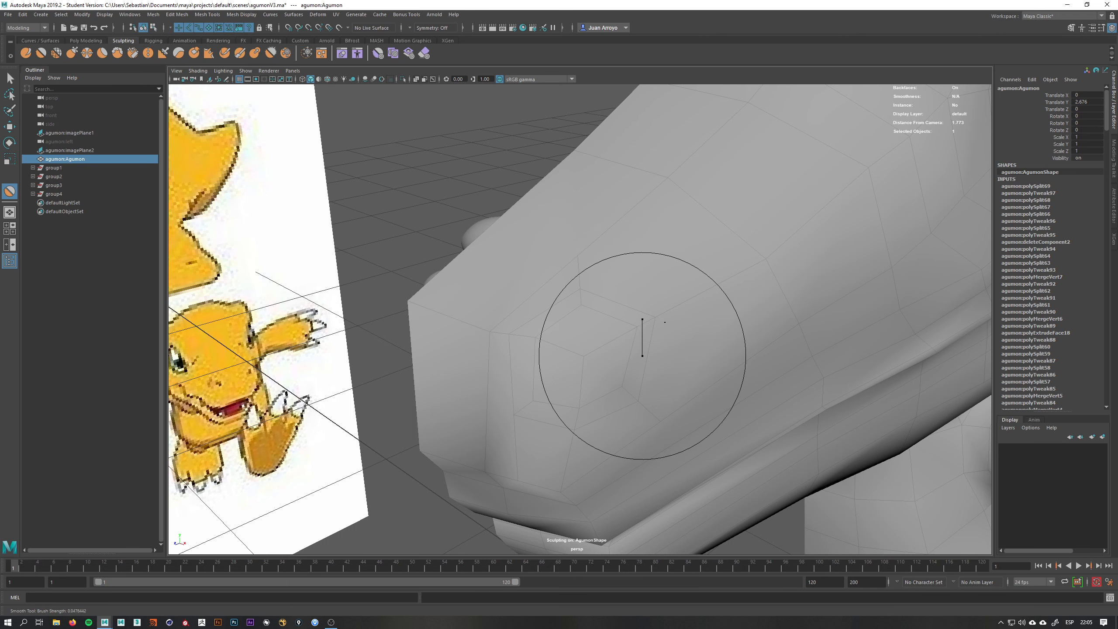
left_click_drag(662, 199, 661, 201)
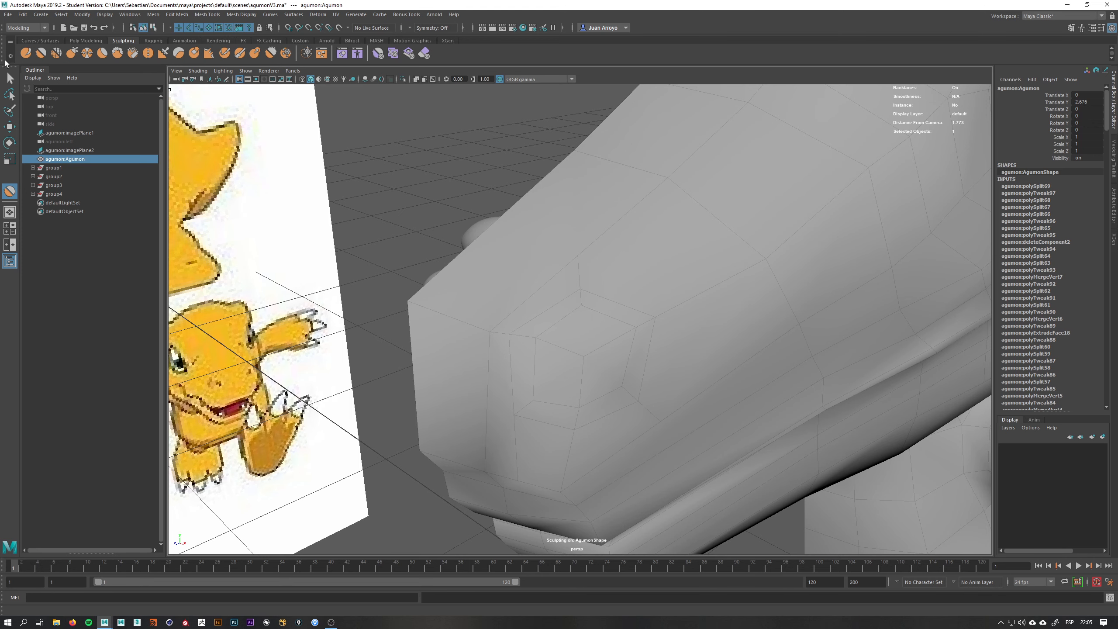
- Set the Smooth brush strength to 12.461 and smooth the nostril edges and surrounding snout surface
double_click(41, 53)
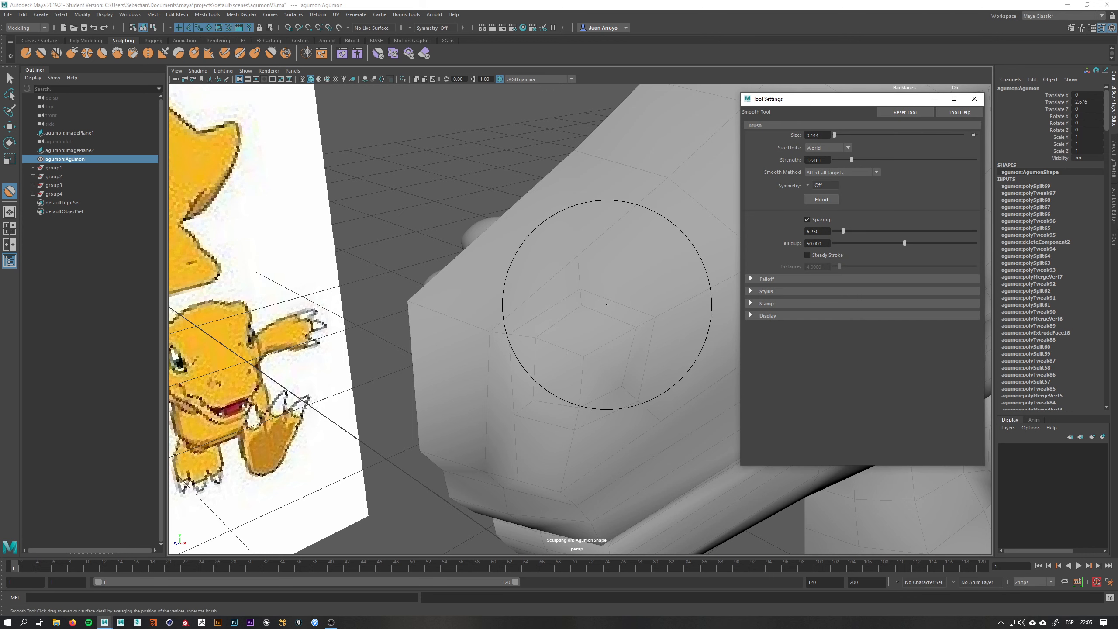
mouse_move(550, 366)
left_mouse_down()
mouse_move(600, 328)
mouse_move(592, 398)
mouse_move(622, 323)
mouse_move(574, 312)
mouse_move(564, 350)
mouse_move(606, 390)
mouse_move(562, 392)
mouse_move(569, 365)
mouse_move(524, 285)
left_mouse_up()
key("q")
right_click_drag(522, 281, 557, 272)
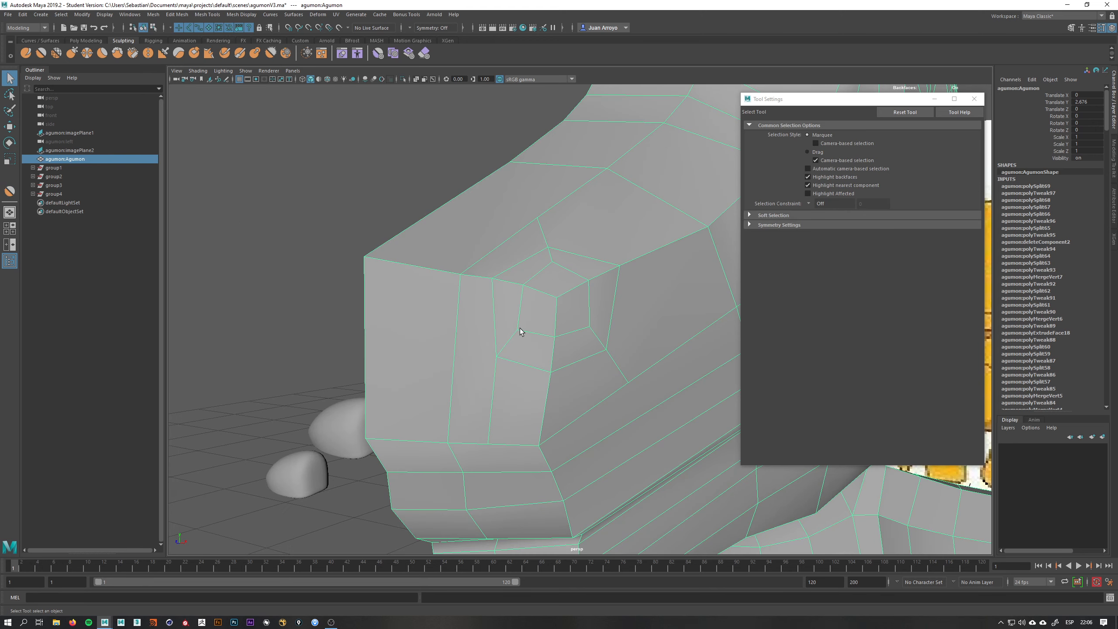
- Multi-Cut an edge from the nostril ring across the snout's front and another from above the nostril to the snout's centre line
right_click(520, 328, "shift")
left_click(469, 330)
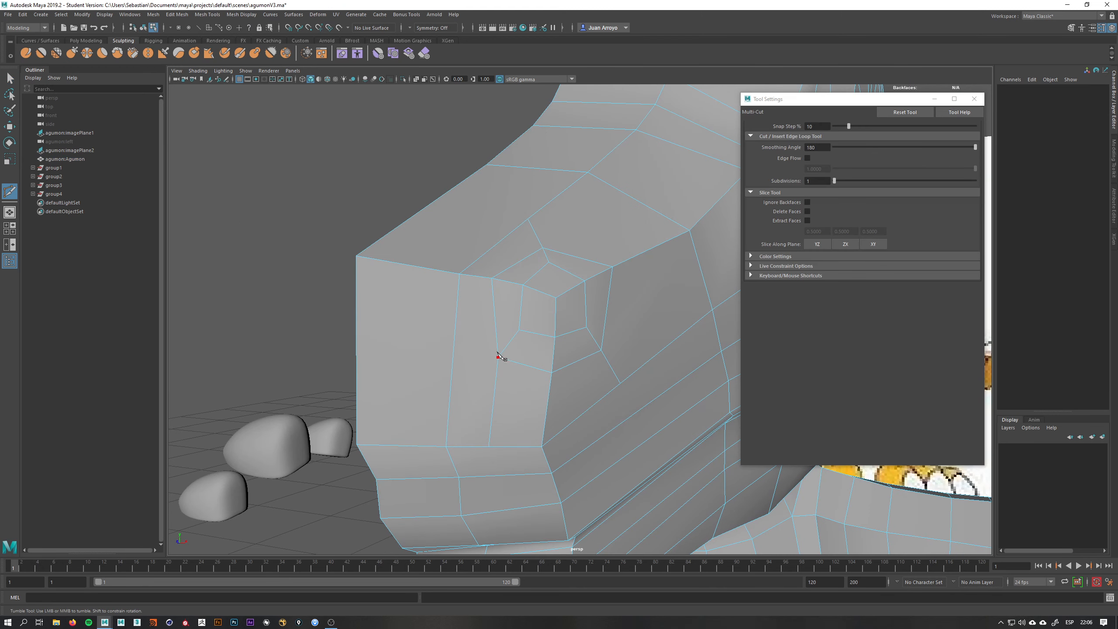
left_click(499, 358)
left_click_drag(578, 278, 575, 253, "alt")
middle_click_drag(576, 252, 537, 340, "alt")
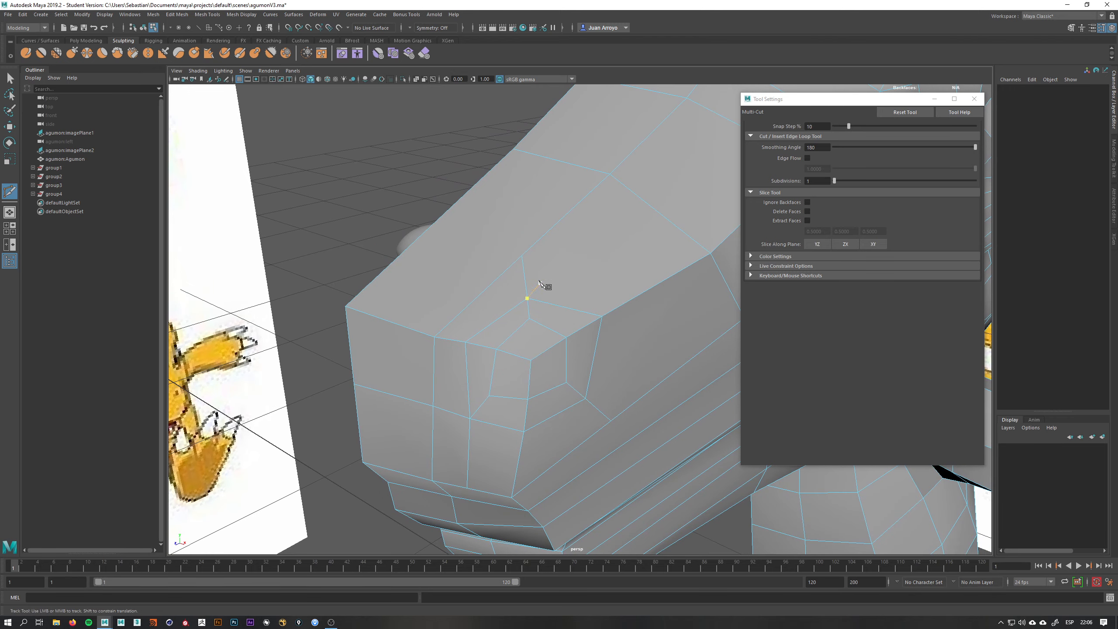
left_click(524, 256)
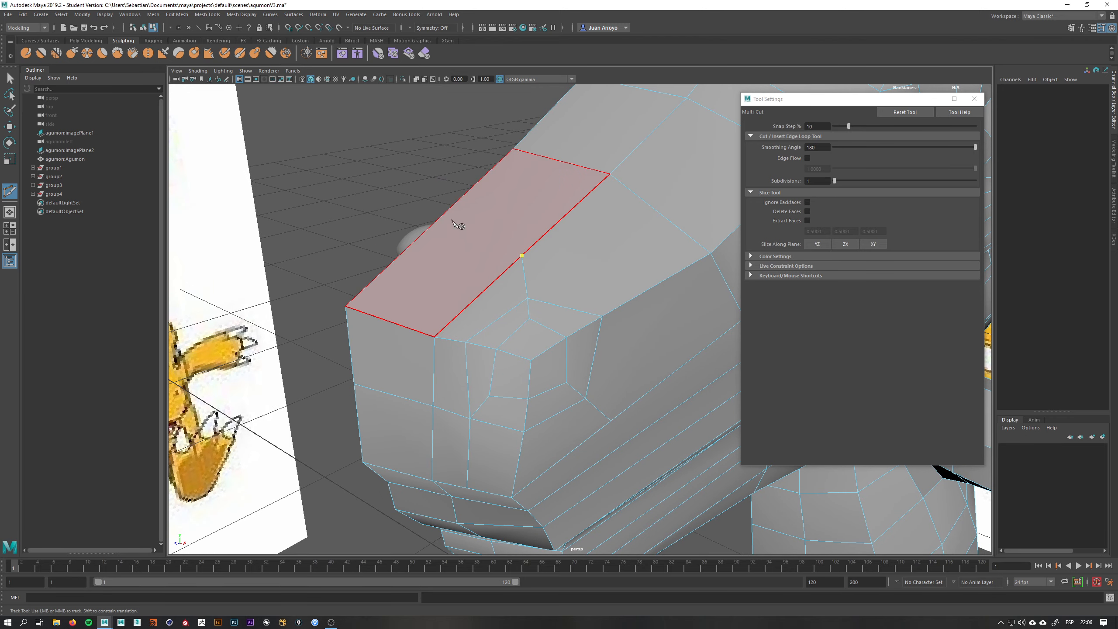
left_click(439, 222)
right_click(459, 235)
- Multi-Cut an edge from the nostril ring's upper vertex back across the top of the snout to the next cross edge
left_click(528, 298)
left_click(657, 212)
right_click(643, 245)
scroll(645, 251, "up", 1)
middle_click_drag(652, 264, 572, 262, "alt")
left_click(505, 311)
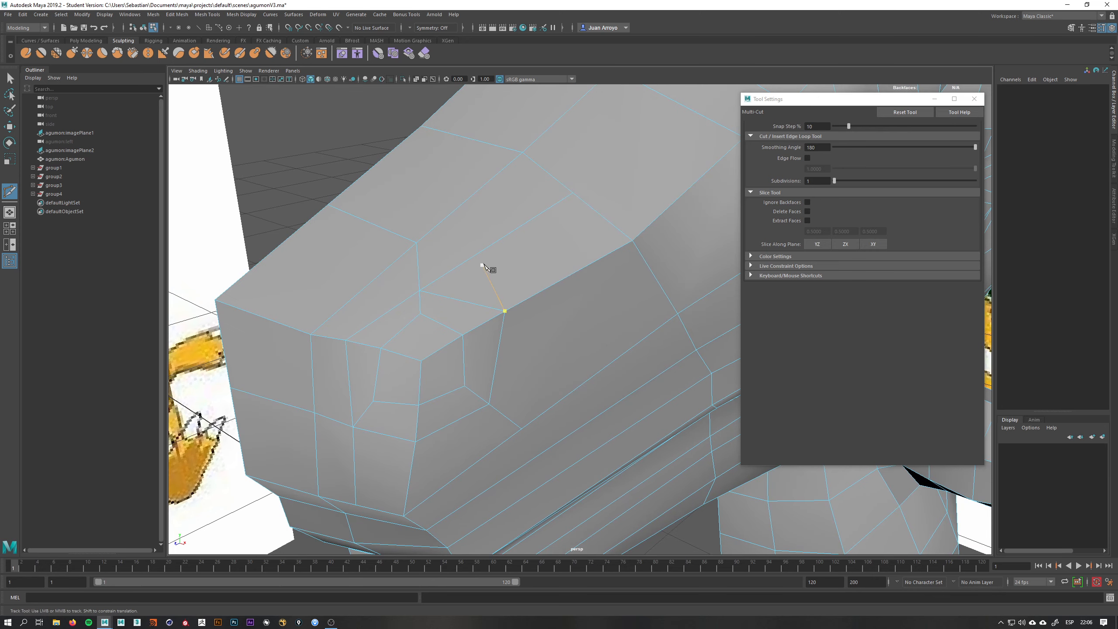
right_click(484, 265)
- Multi-Cut a vertical line from below the nostril down the snout's side, across the mouth and lower jaw to the chin's underside
left_click_drag(484, 267, 492, 320, "alt")
left_click_drag(505, 373, 436, 329, "alt")
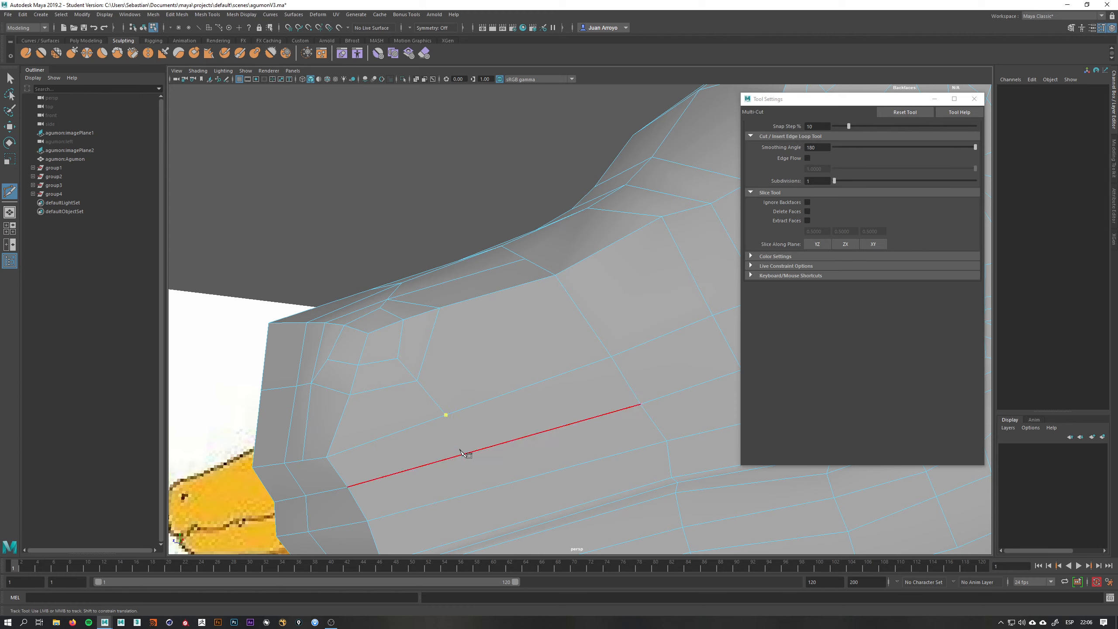
left_click_drag(461, 453, 457, 392, "alt")
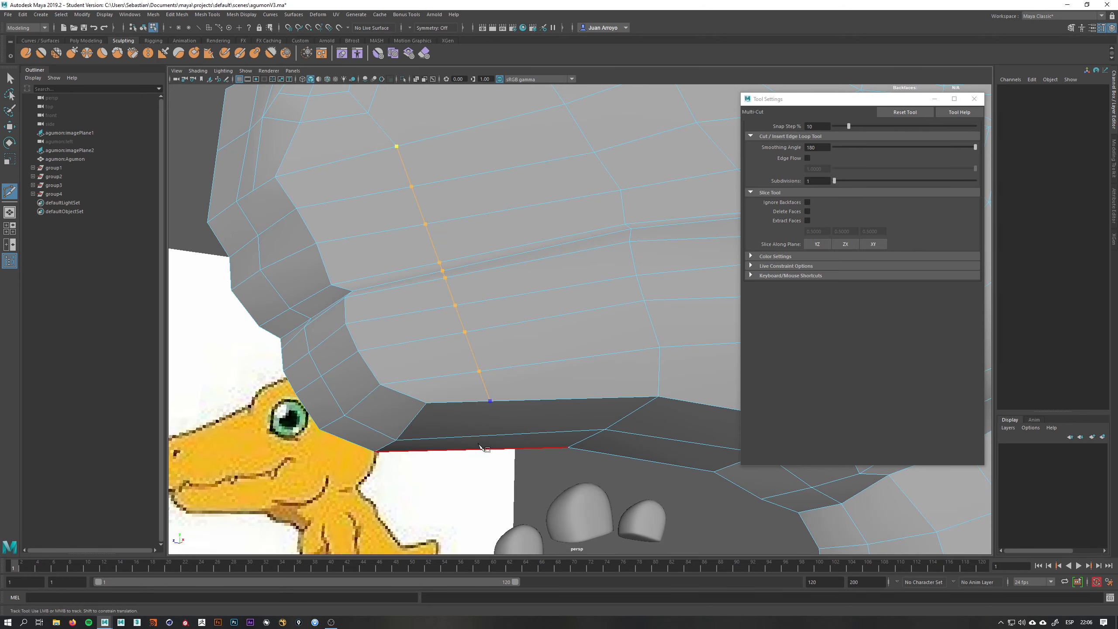
left_click_drag(472, 450, 484, 419, "alt")
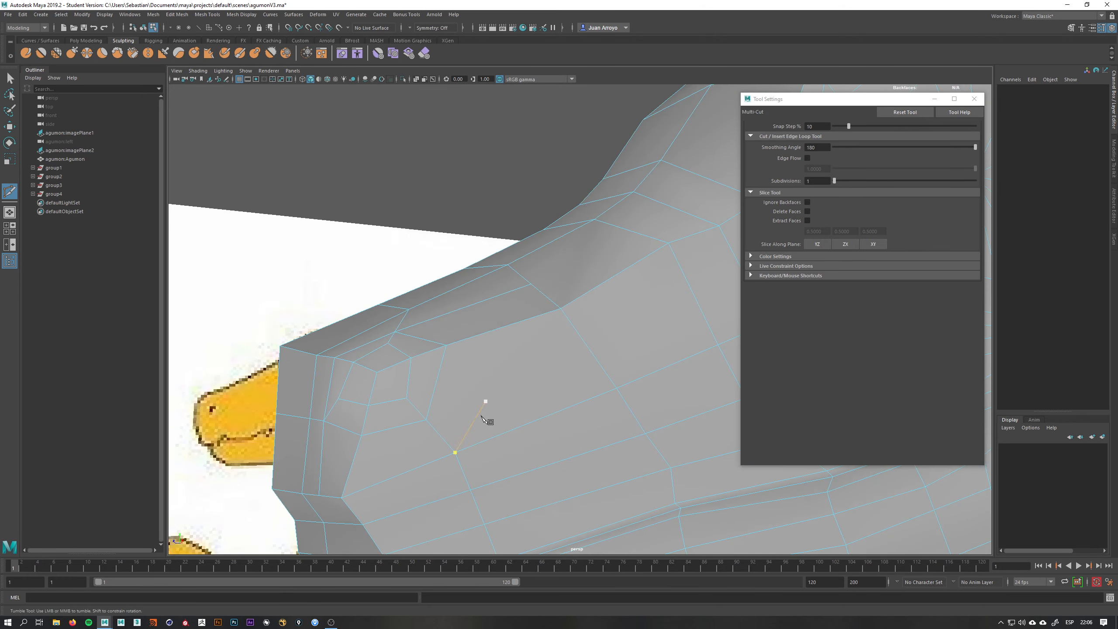
- Multi-Cut an edge from the nostril ring's lower rear vertex back along the side of the snout
left_click(432, 417)
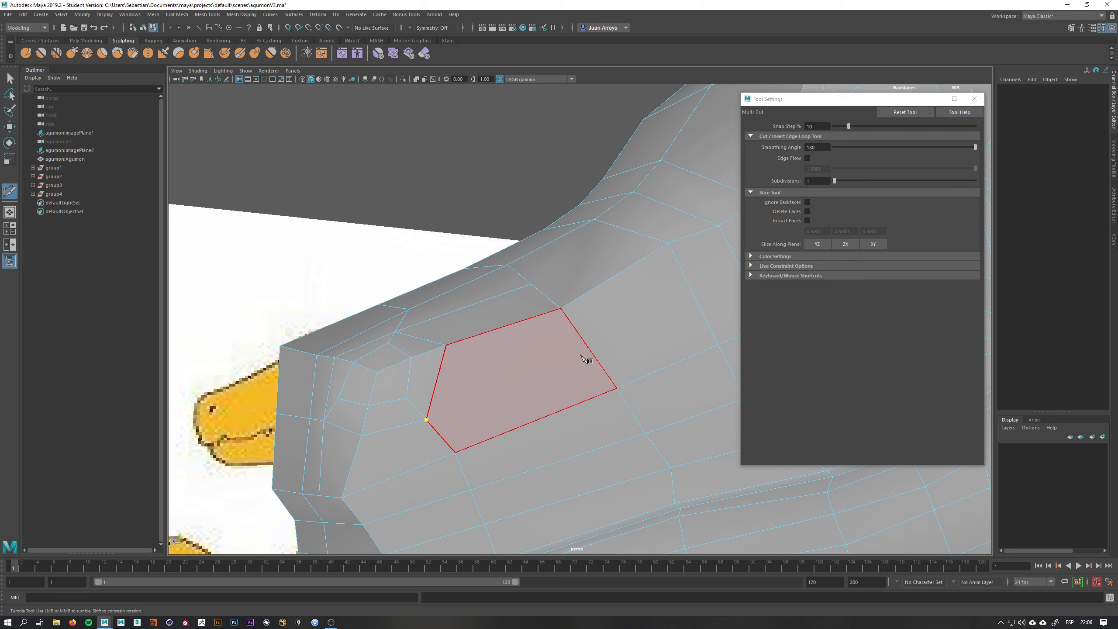
middle_click_drag(589, 350, 517, 313, "alt")
right_click_drag(517, 312, 367, 305, "alt")
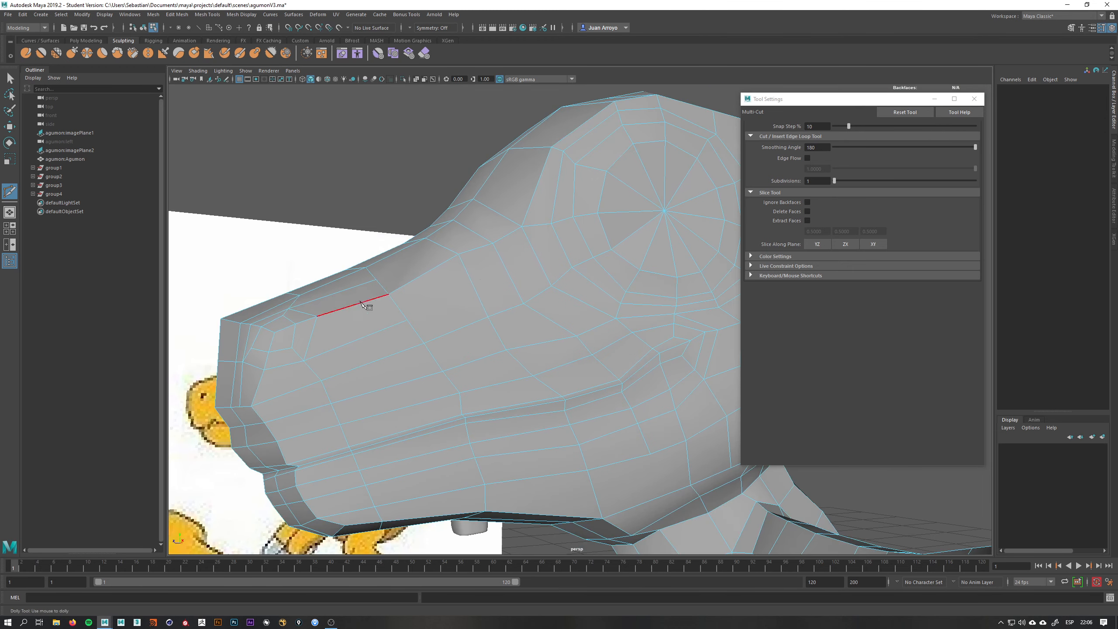
left_click_drag(474, 311, 519, 317, "alt")
middle_click_drag(414, 325, 475, 253, "alt")
- Multi-Cut a line from the open edge on the snout's front down across the mouth and the lower jaw's front
left_click(435, 359)
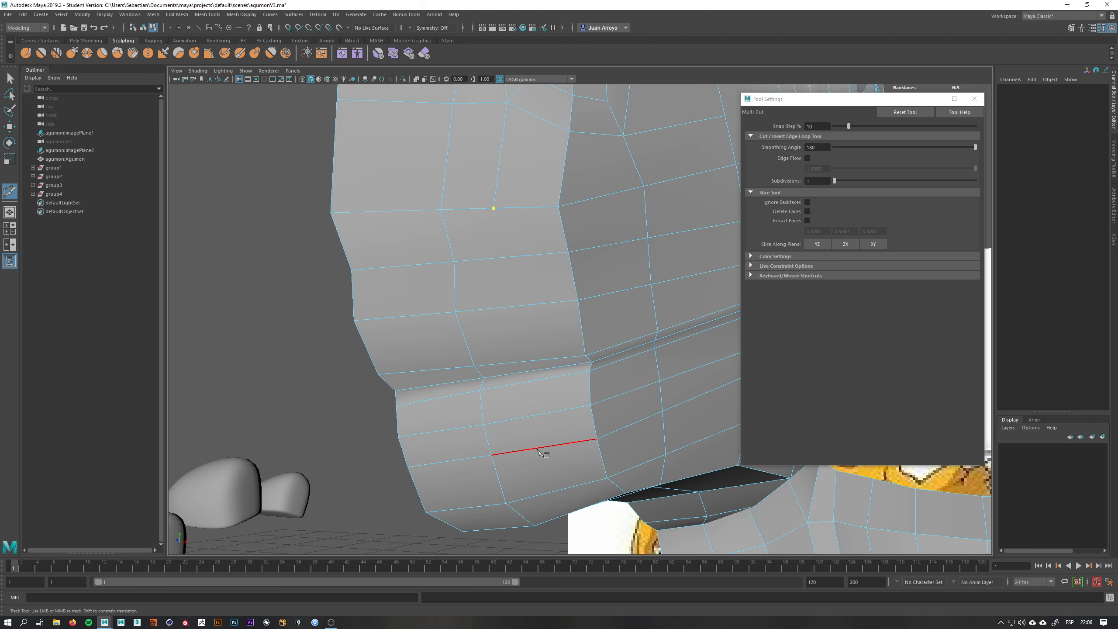
left_click_drag(545, 424, 476, 349, "alt")
middle_click_drag(475, 349, 515, 364, "alt")
left_click_drag(515, 364, 571, 382, "alt")
left_click(612, 382)
middle_click_drag(571, 382, 480, 330, "alt")
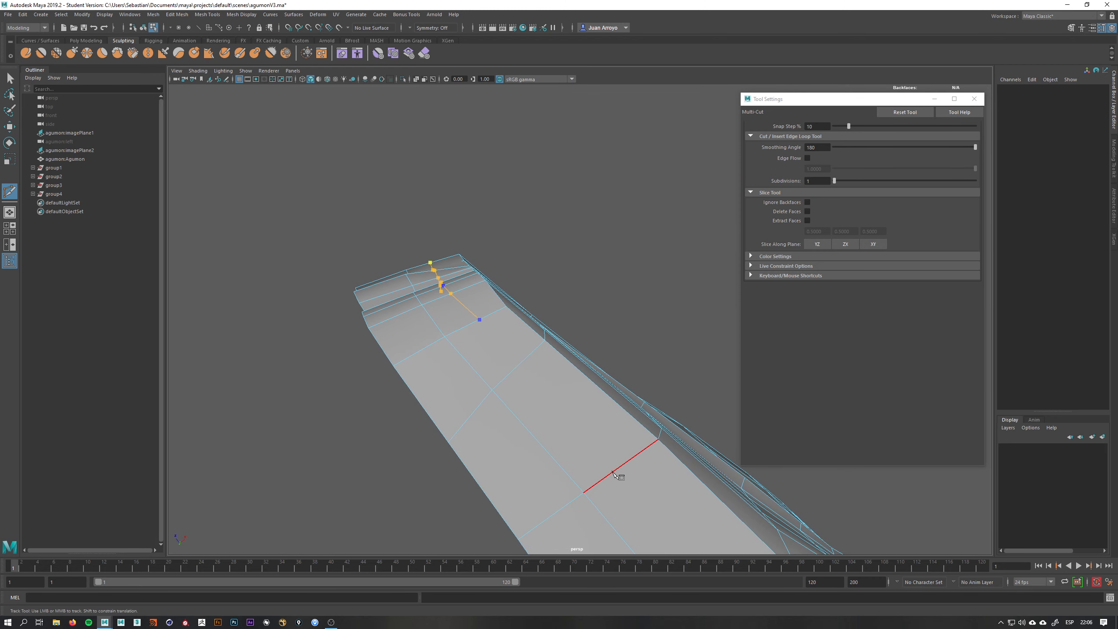
- Extend the cut along the lower jaw's underside toward the throat and complete it
middle_click_drag(617, 444, 417, 247, "alt")
scroll(488, 304, "down", 3)
left_click_drag(465, 342, 519, 406, "alt")
right_click_drag(520, 410, 572, 462, "alt")
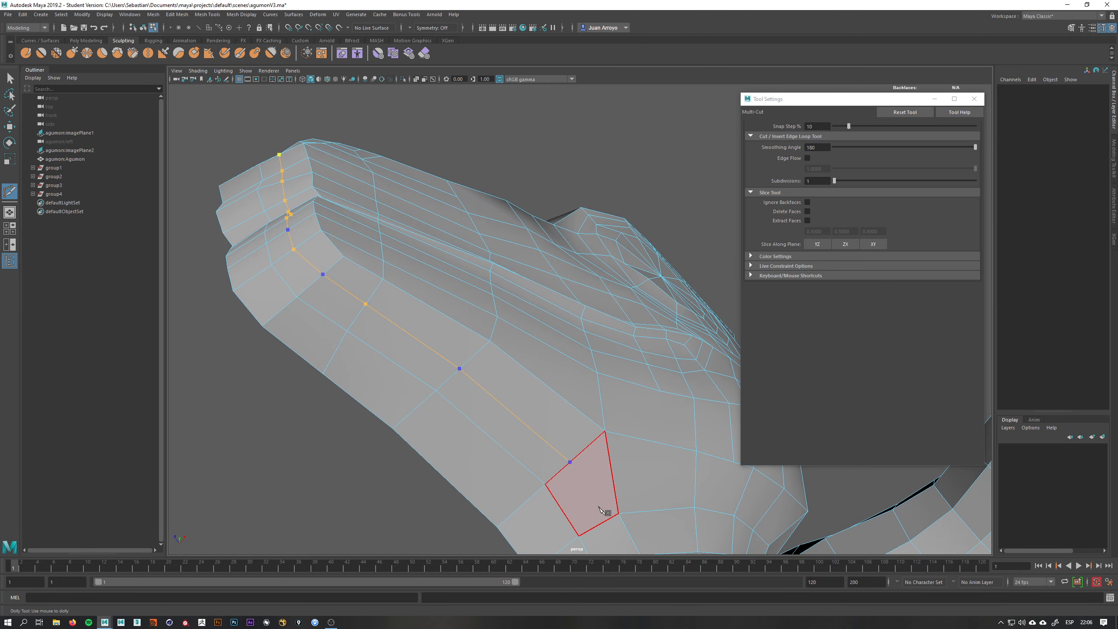
key("Return")
left_click(579, 535)
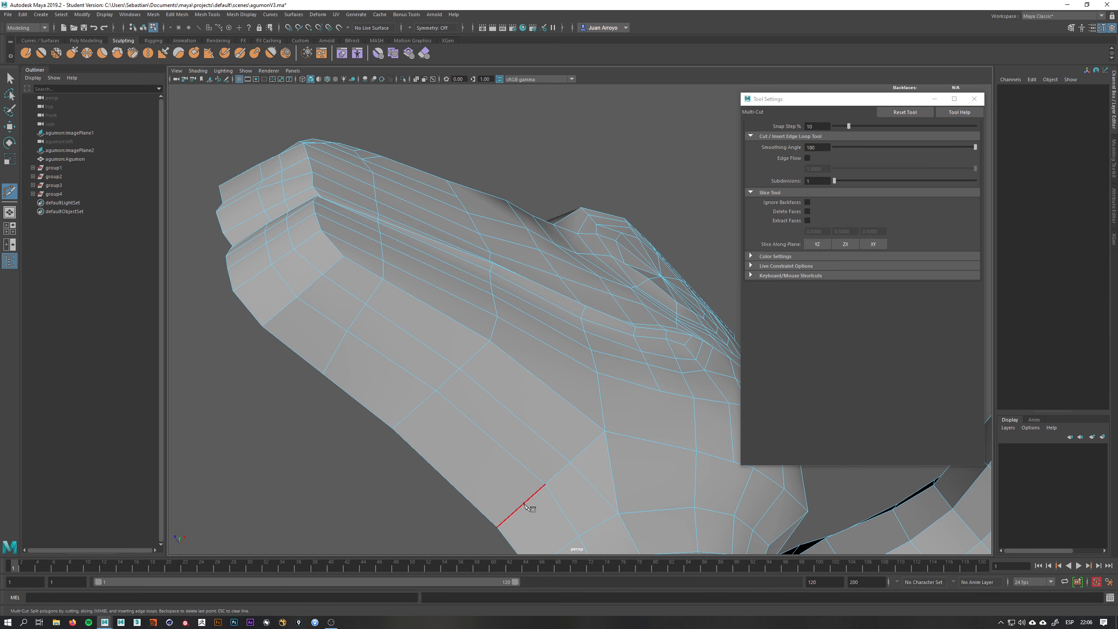
middle_click_drag(525, 505, 650, 398, "alt")
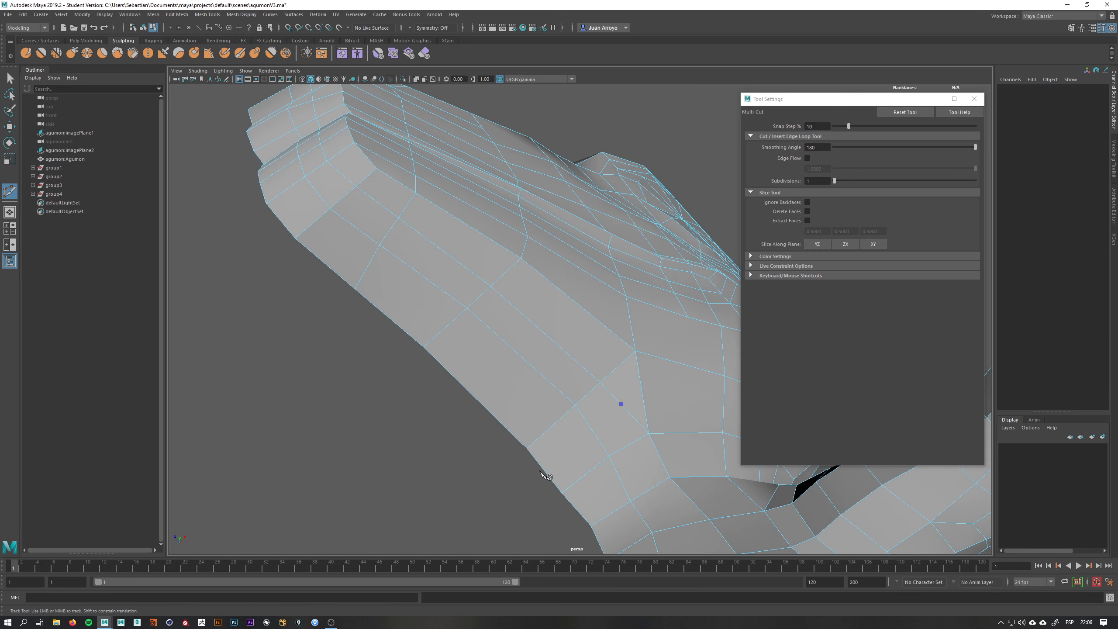
- Move the vertex at the rear of the lower jaw's underside slightly to even out the new edge flow
right_click_drag(615, 415, 583, 382)
key("w")
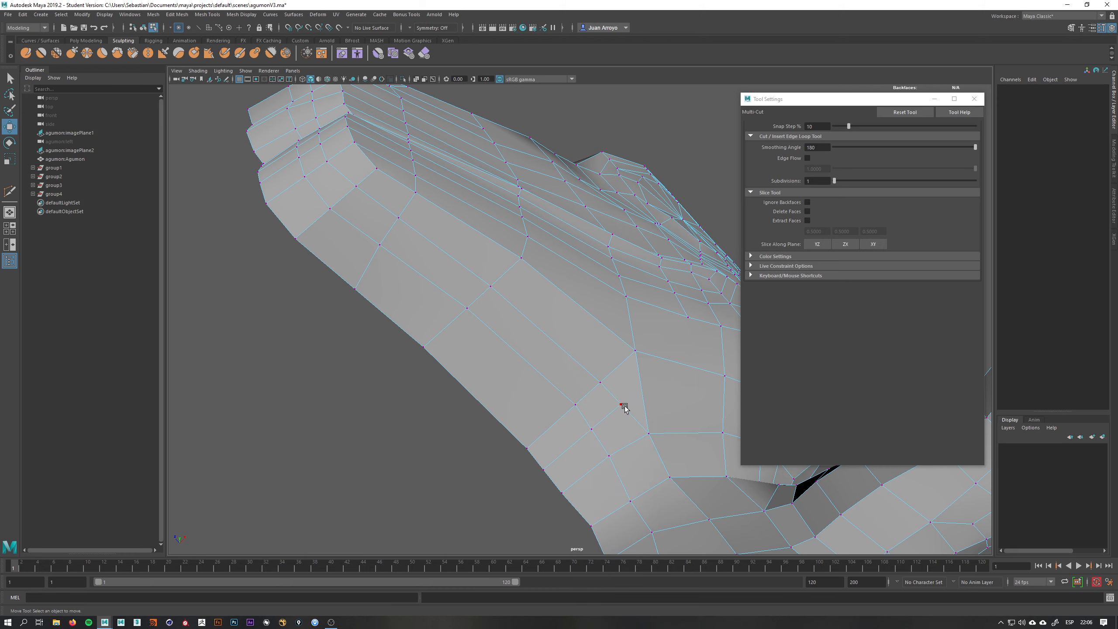
left_click(627, 411)
left_click(640, 428)
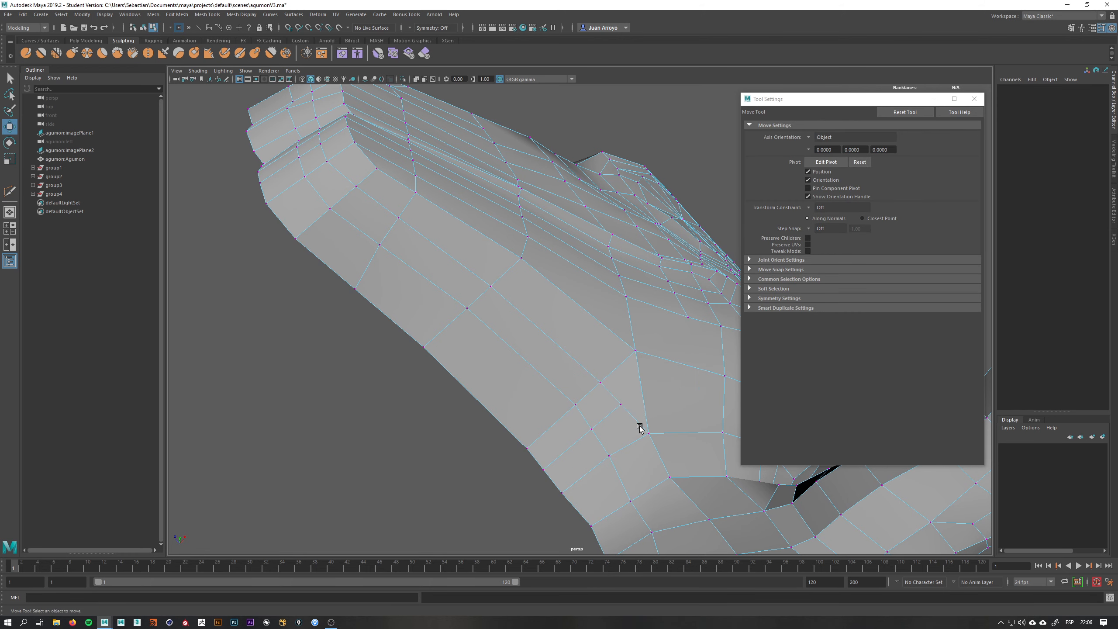
left_click(619, 407)
left_click_drag(621, 407, 623, 410)
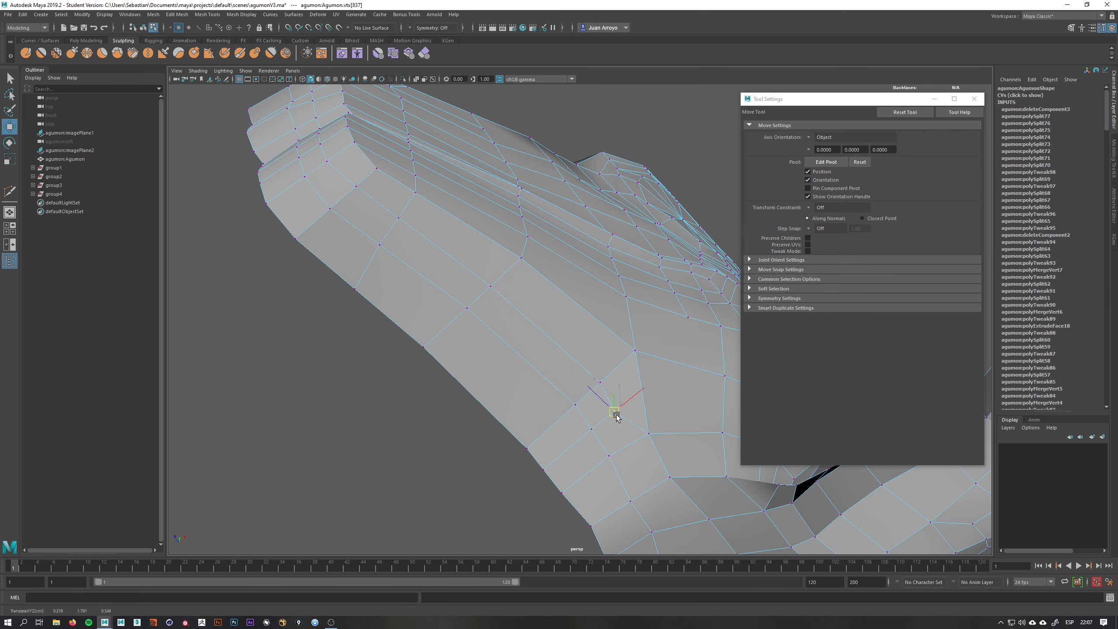
- Smooth the surface of the snout and jaw around the mouth with the Smooth sculpting brush
left_click_drag(608, 362, 527, 335, "alt")
middle_click_drag(423, 338, 471, 318, "alt")
left_click_drag(471, 317, 431, 313, "alt")
key("q")
right_click_drag(530, 227, 569, 216)
left_click(42, 53)
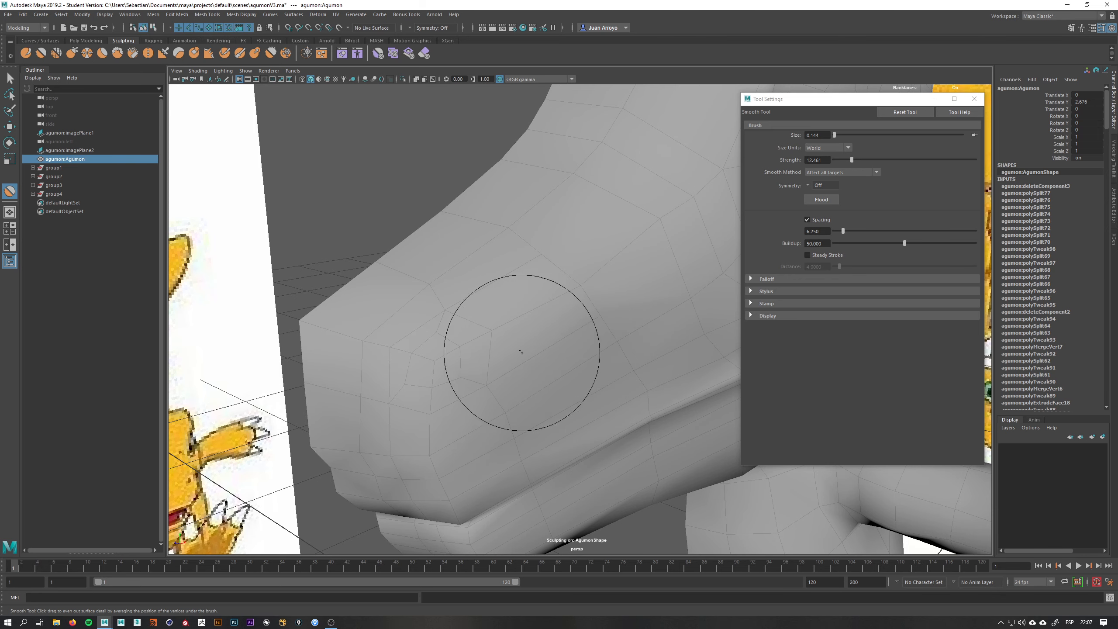
mouse_move(469, 397)
left_mouse_down("alt")
mouse_move(524, 392)
mouse_move(516, 331)
left_mouse_up("alt")
mouse_move(496, 271)
left_mouse_down()
mouse_move(434, 216)
mouse_move(498, 298)
mouse_move(511, 284)
mouse_move(462, 236)
left_mouse_up()
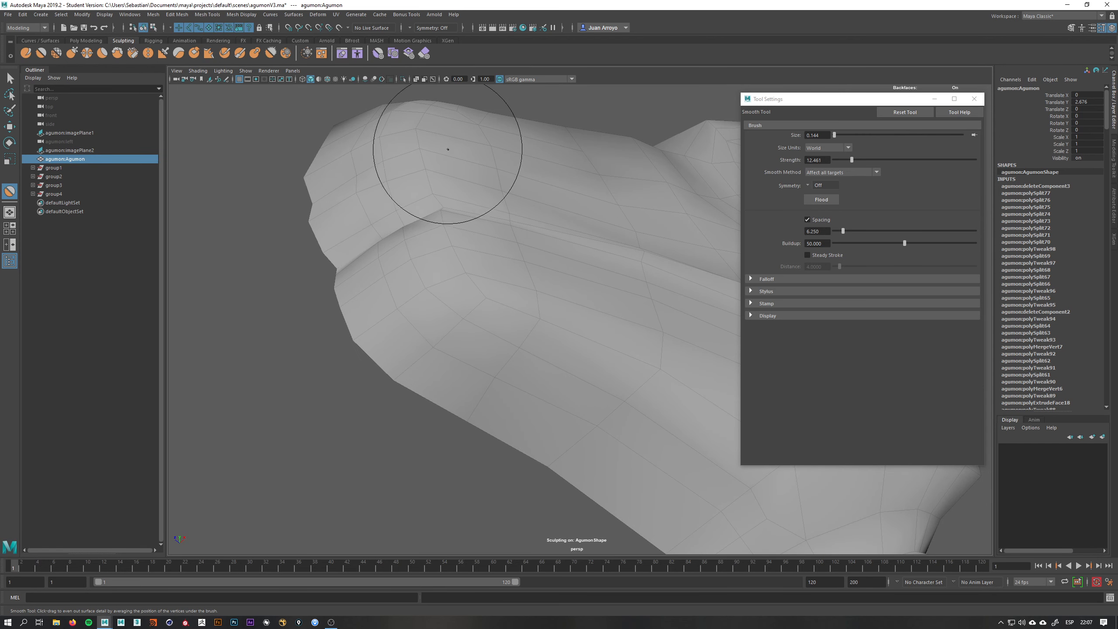
left_click_drag(443, 146, 463, 215, "alt")
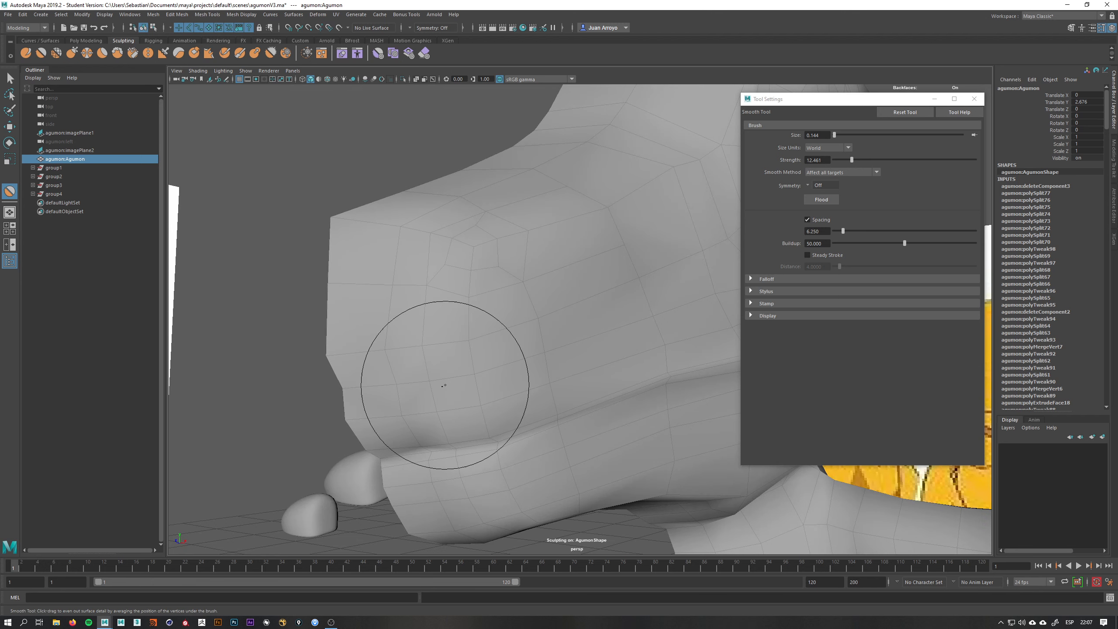
mouse_move(443, 385)
left_mouse_down("alt")
mouse_move(392, 320)
mouse_move(499, 310)
mouse_move(440, 362)
left_mouse_up("alt")
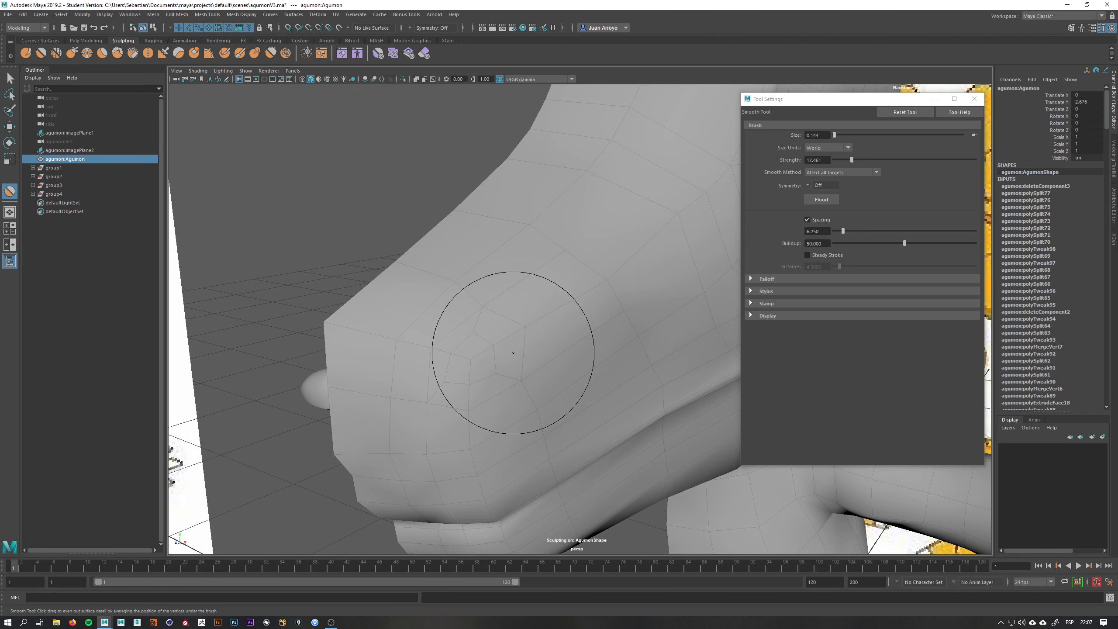
- Move the vertex at the front of the nostril ring's upper edge to even out the edge spacing
key("q")
right_click_drag(479, 337, 434, 318)
key("w")
left_click_drag(441, 368, 543, 346)
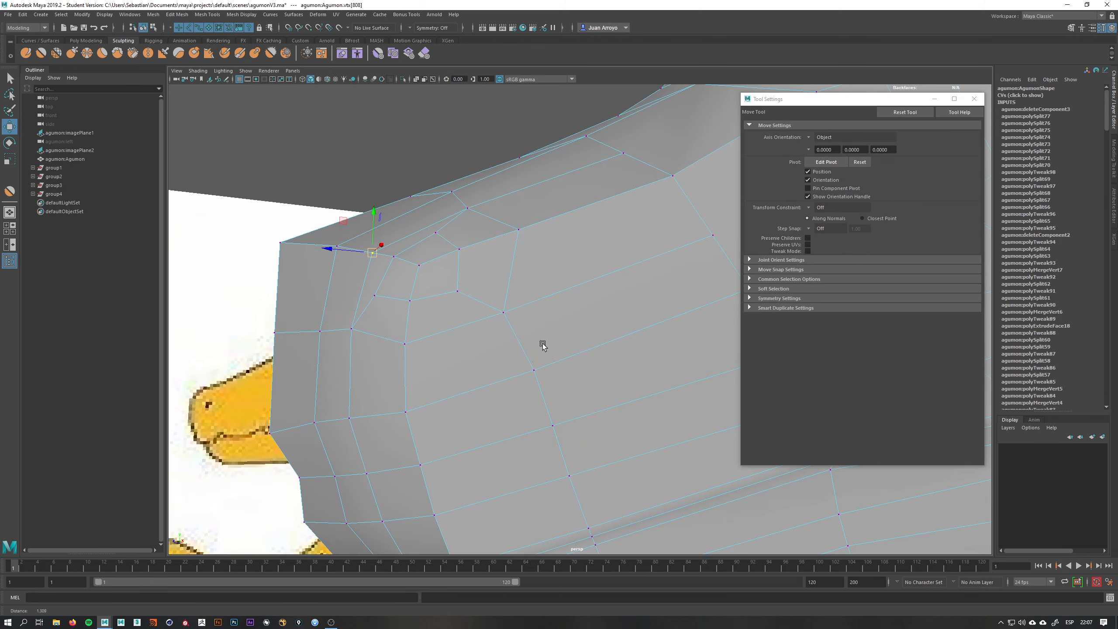
key("q")
right_click_drag(448, 378, 449, 414)
left_click(398, 276)
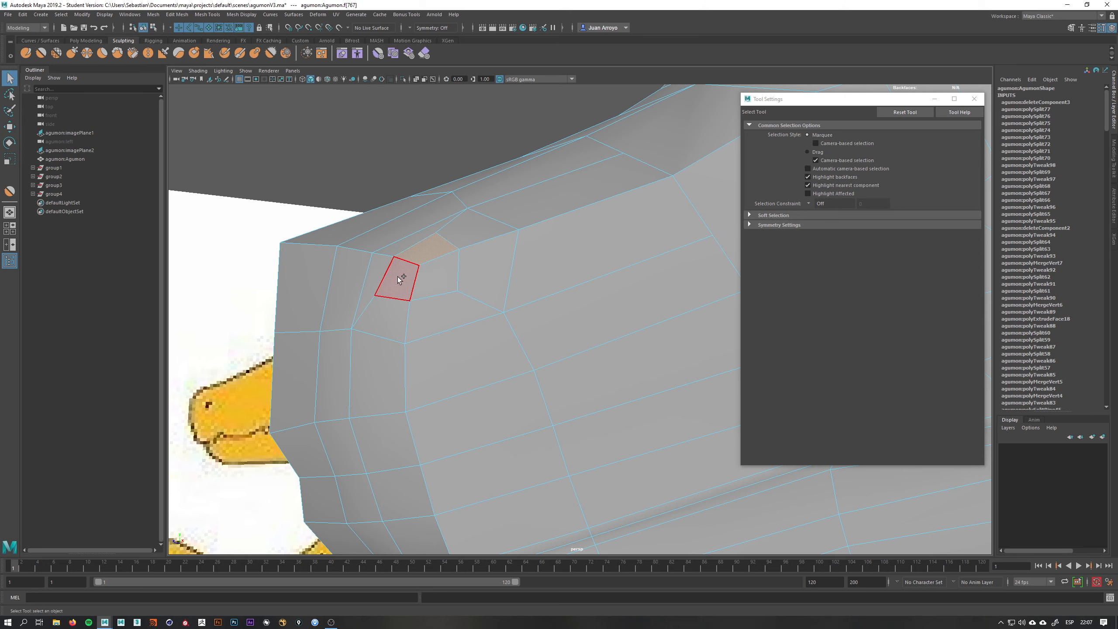
left_click(436, 267, "shift")
left_click_drag(437, 268, 462, 274, "alt")
left_click_drag(442, 234, 410, 212, "alt")
- Reposition the vertices on top of the snout just above the nostril to round off its upper contour
key("w")
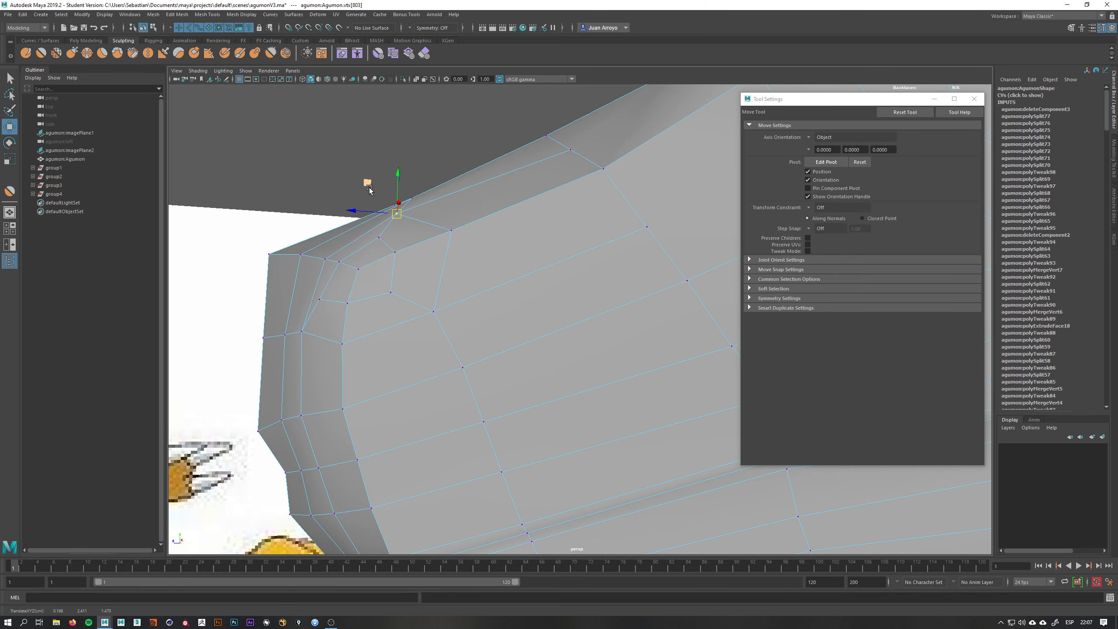
key("q")
key("w")
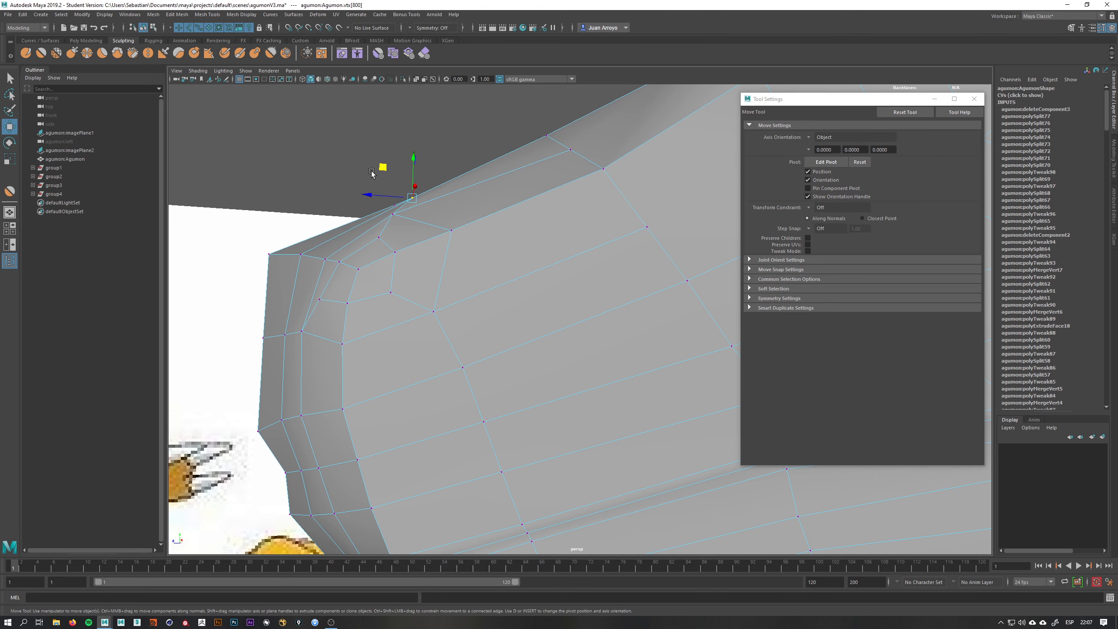
middle_click_drag(375, 171, 365, 174)
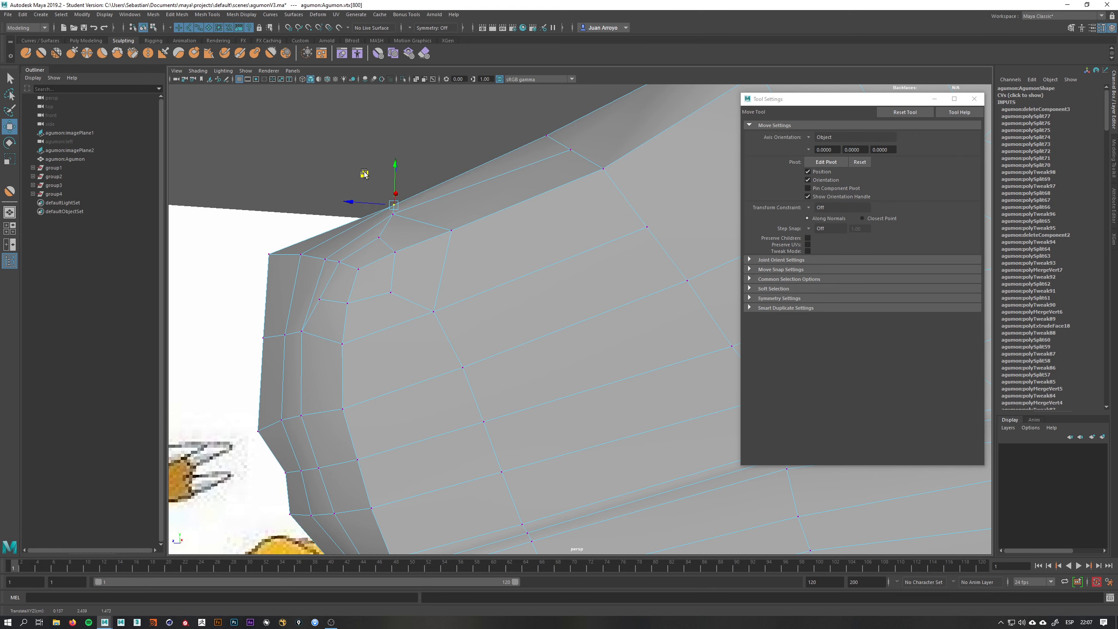
- Adjust the upper and middle vertices on the snout's front, ahead of the nostril, to smooth the profile
left_click(301, 254)
left_click_drag(268, 224, 257, 227)
left_click(270, 339)
middle_click_drag(247, 316, 251, 314)
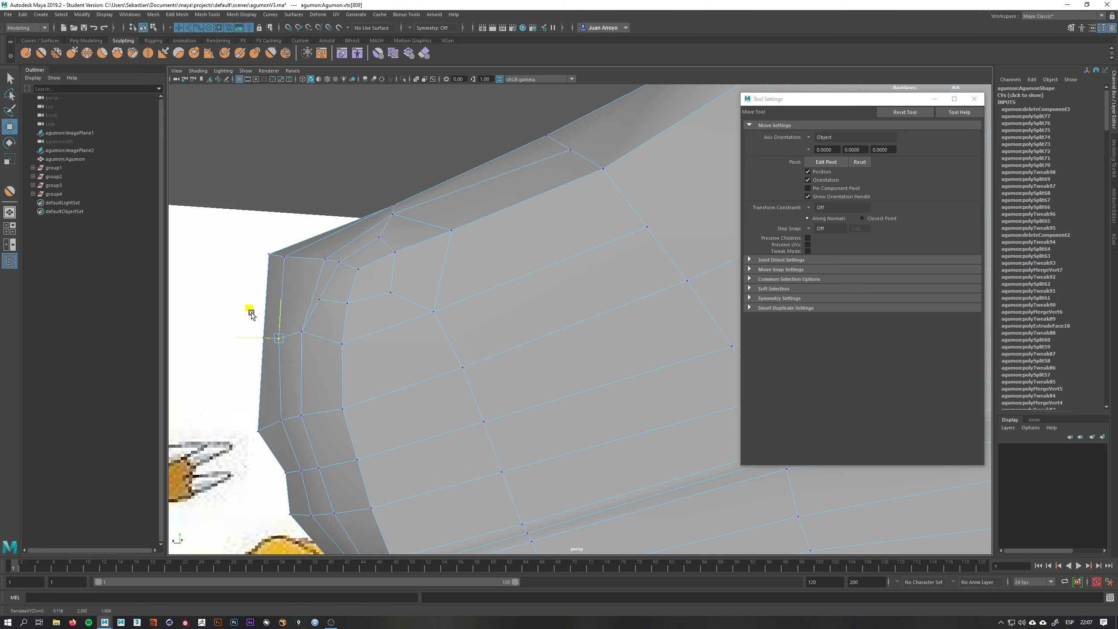
left_click_drag(407, 338, 405, 347, "alt")
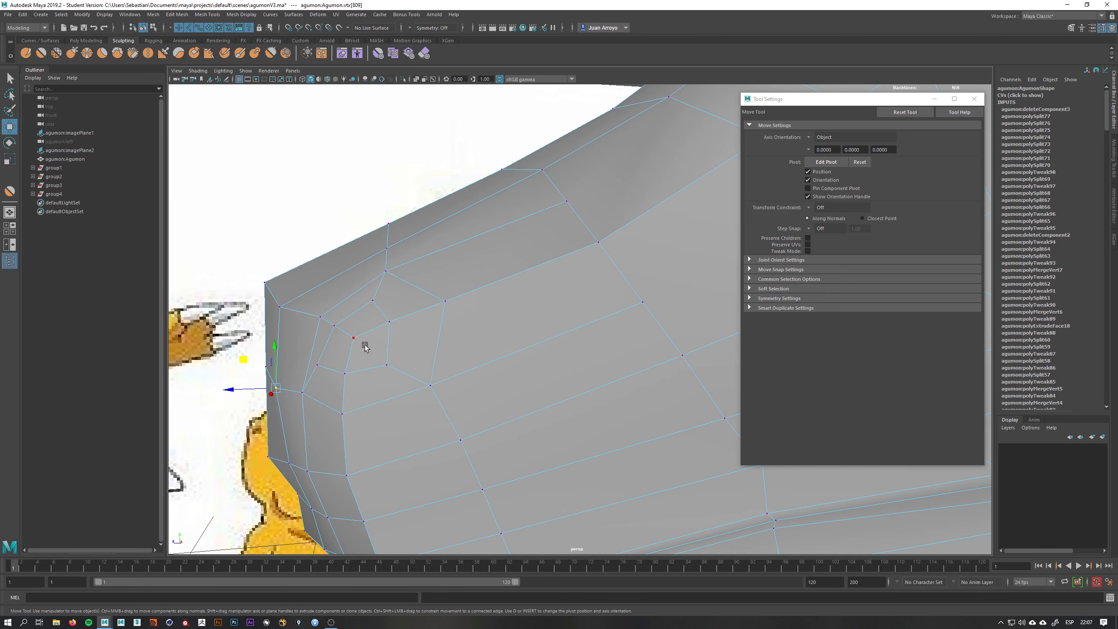
- Insert an edge loop between the nostril's inner and outer rings
mouse_move(409, 318)
right_mouse_down()
mouse_move(415, 336)
mouse_move(398, 336)
right_mouse_up()
key("q")
right_click(417, 322, "shift")
key("F8")
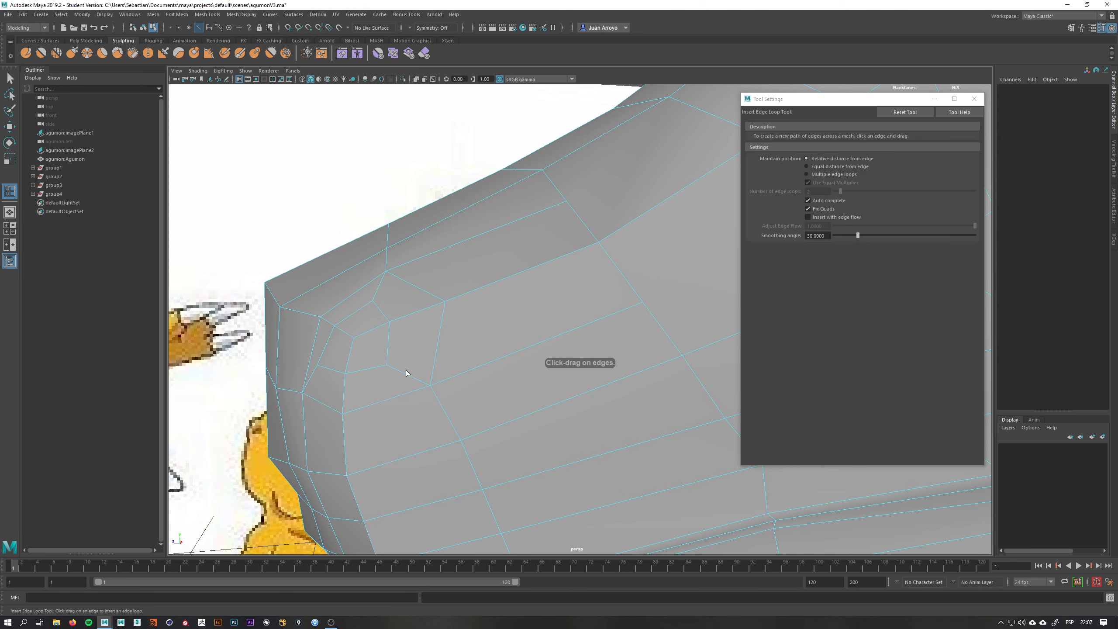
left_click_drag(414, 374, 414, 374)
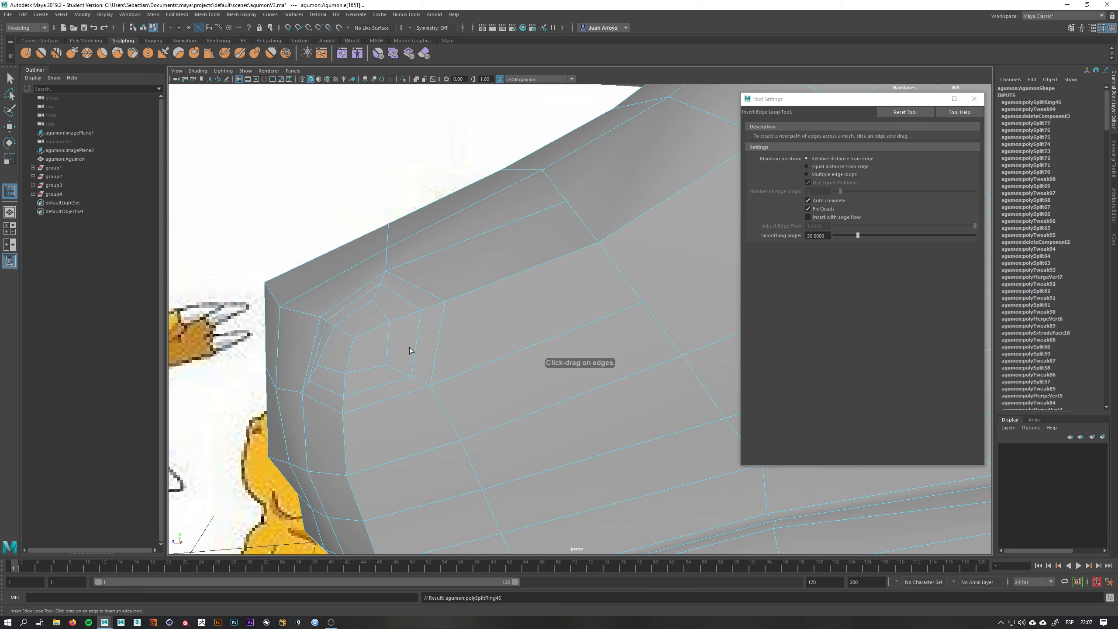
- Select the upper, front and rear faces of the ring around the nostril and extrude them outward as a raised rim
key("q")
right_click_drag(399, 328, 399, 348)
left_click(408, 329)
left_click(395, 308, "shift")
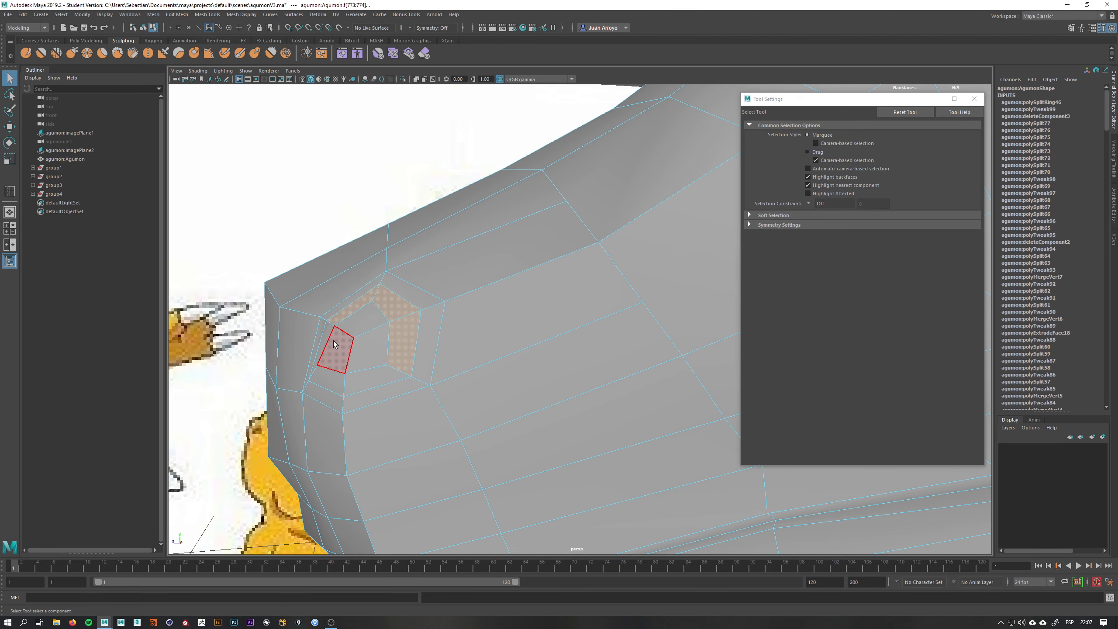
left_click_drag(333, 341, 337, 321, "alt")
key("w")
left_click_drag(398, 264, 398, 261, "alt")
right_click_drag(398, 259, 397, 290, "shift")
- Target Weld the raised rim's end vertices to the surrounding nostril ring so both ends taper into the snout
left_click_drag(402, 271, 436, 345, "alt")
scroll(456, 341, "up", 2)
key("q")
right_click_drag(455, 342, 433, 282)
left_click(431, 355)
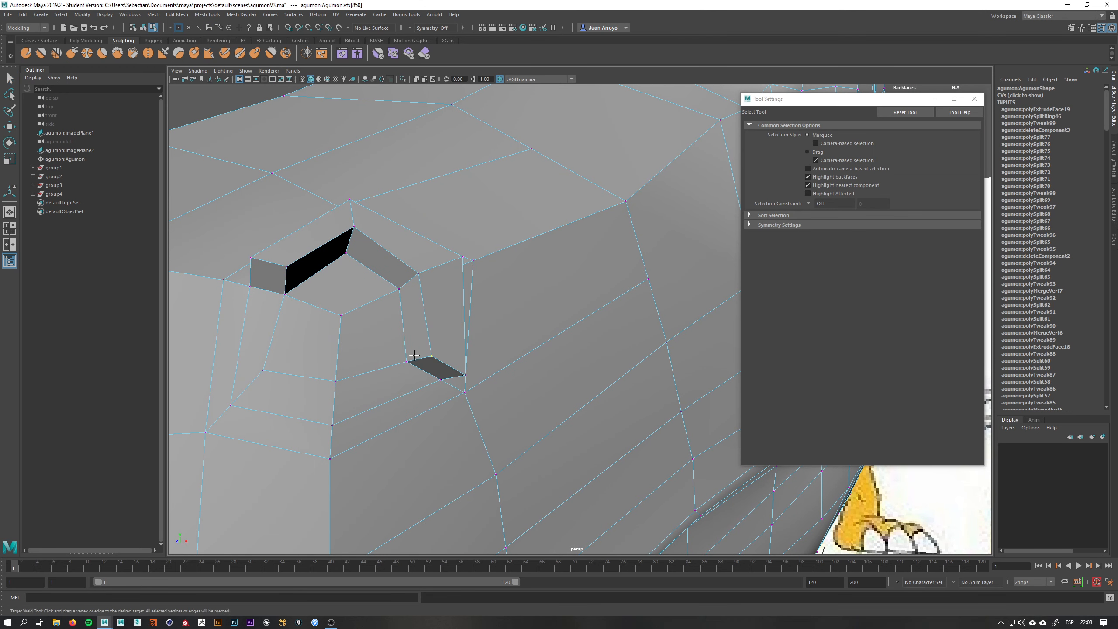
left_click_drag(417, 365, 432, 356)
left_click_drag(431, 356, 437, 352, "alt")
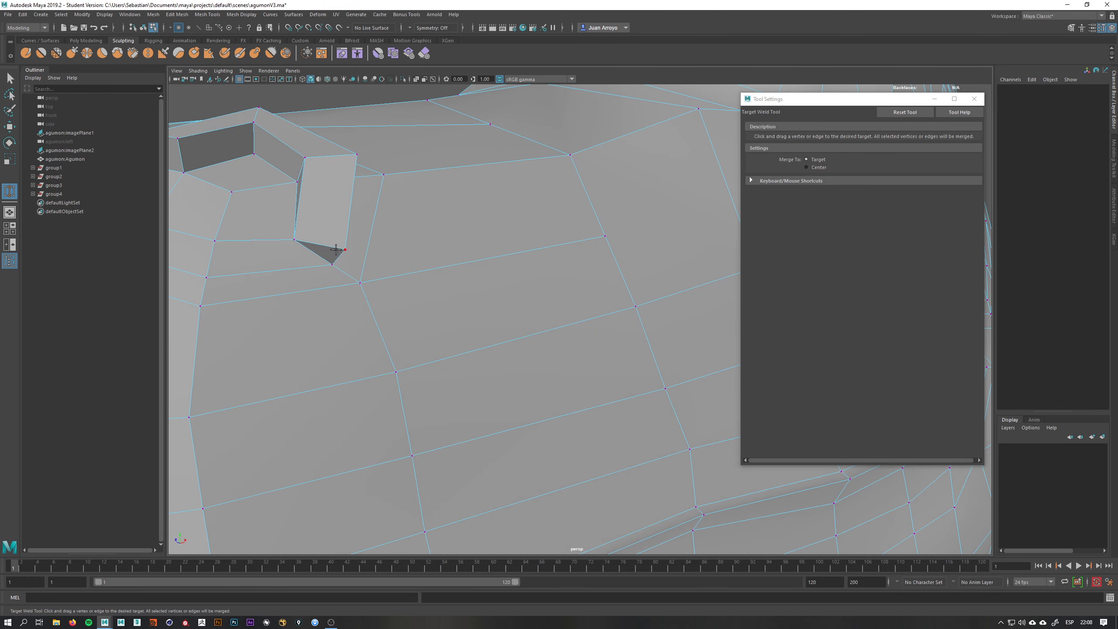
left_click_drag(342, 255, 423, 313)
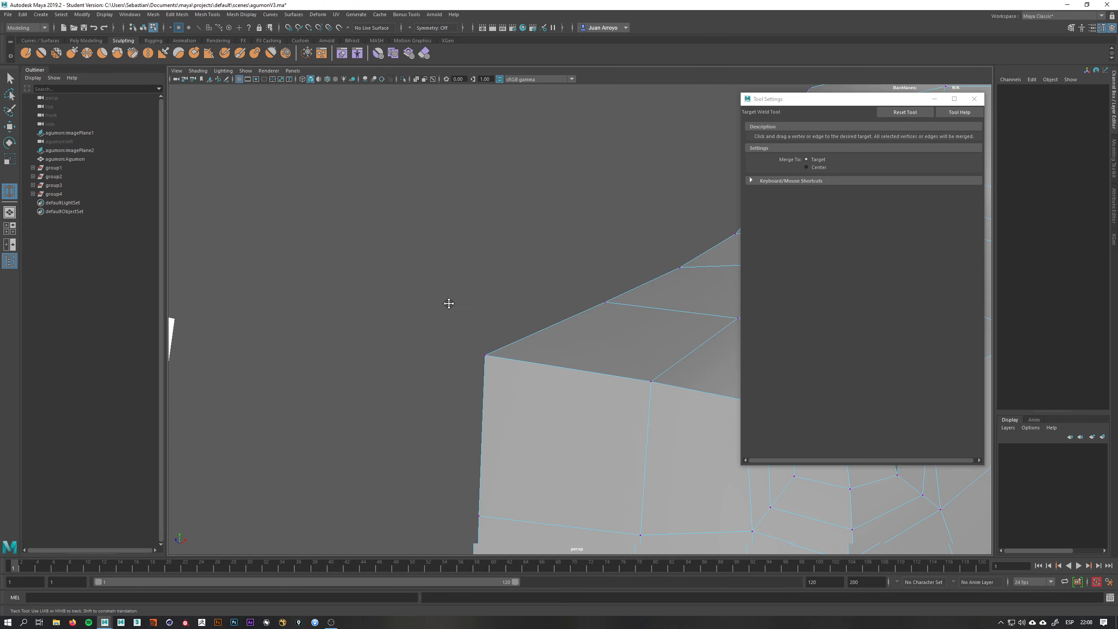
middle_click_drag(448, 303, 386, 289, "alt")
left_click_drag(455, 328, 454, 336)
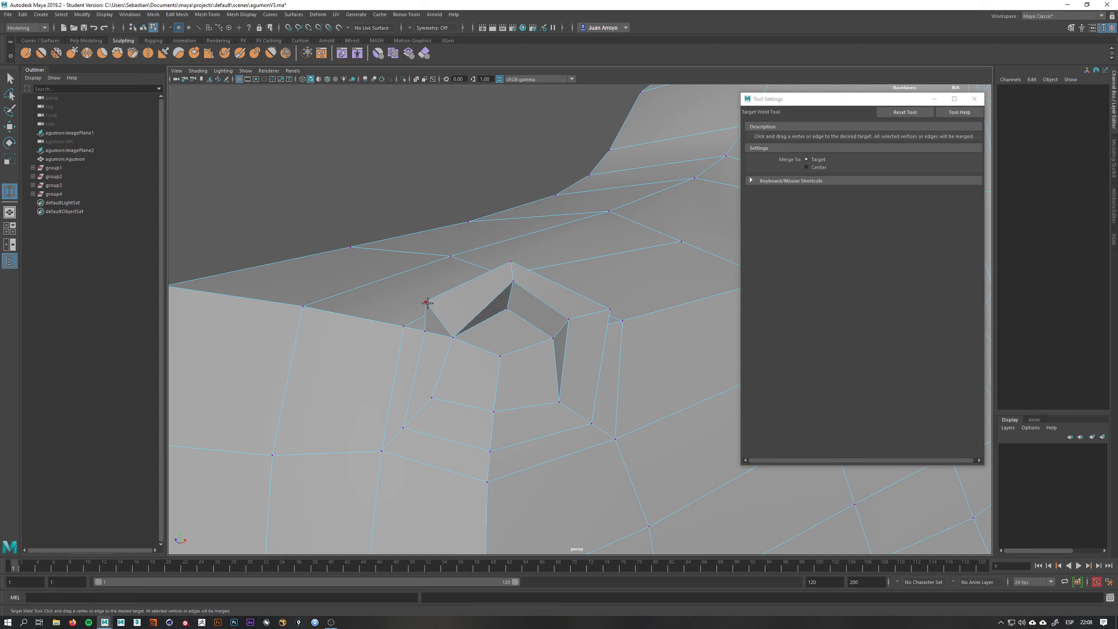
left_click_drag(426, 301, 426, 329)
left_click_drag(426, 328, 387, 267, "alt")
- Extrude the inner nostril faces inward and scale them down to form the nostril cavity
key("w")
right_click(357, 253)
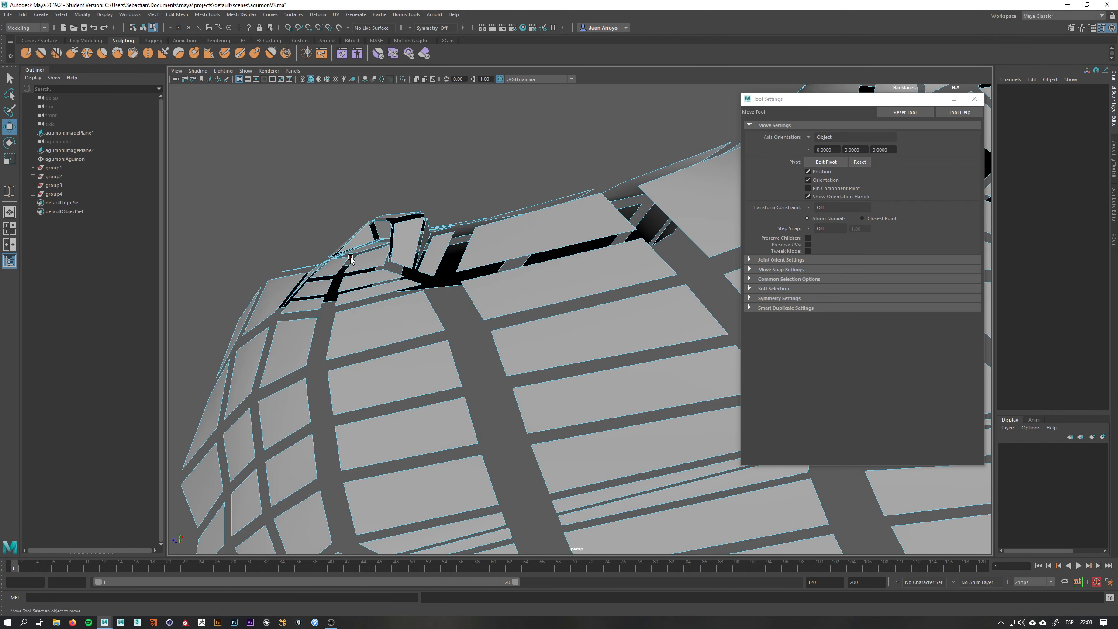
left_click(356, 278)
left_click(356, 260)
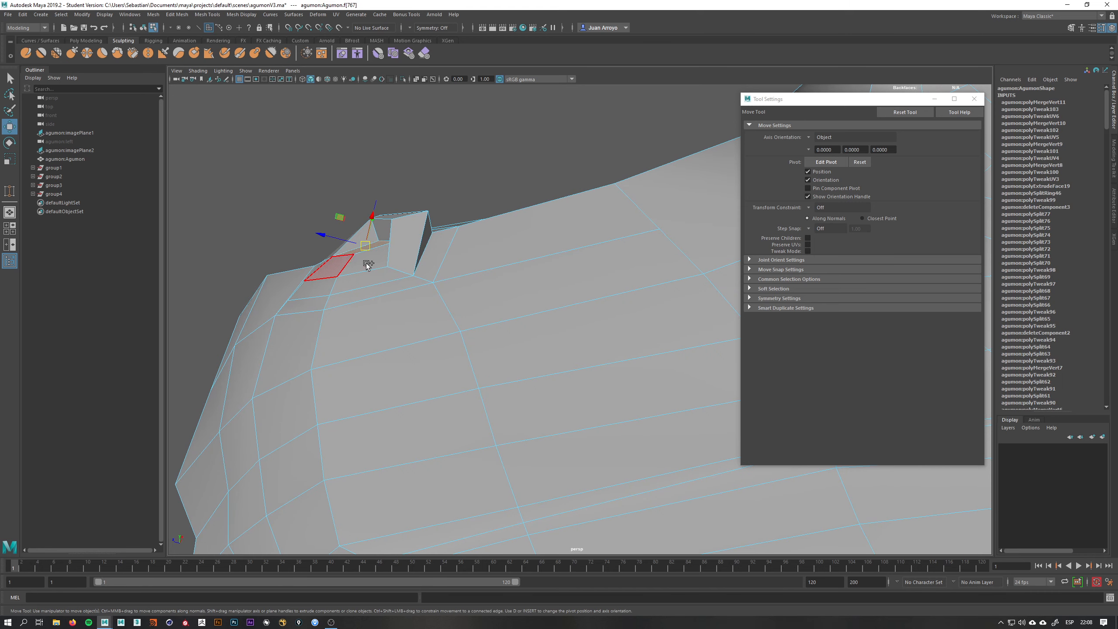
left_click_drag(386, 286, 374, 235, "alt")
right_click_drag(375, 238, 382, 225, "shift")
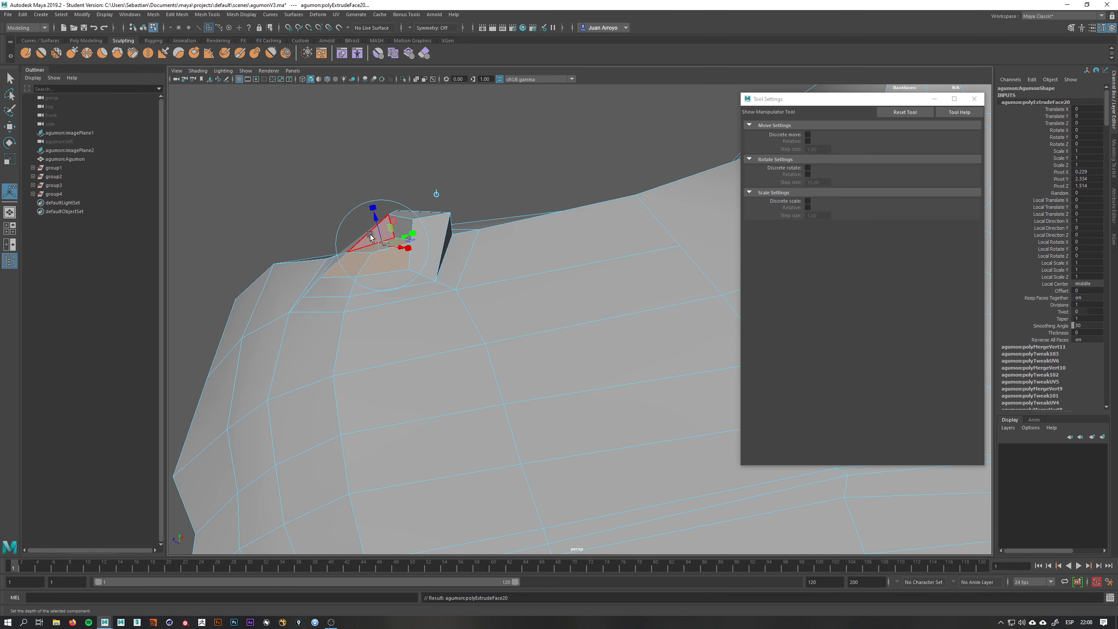
left_click_drag(382, 225, 412, 259)
key("r")
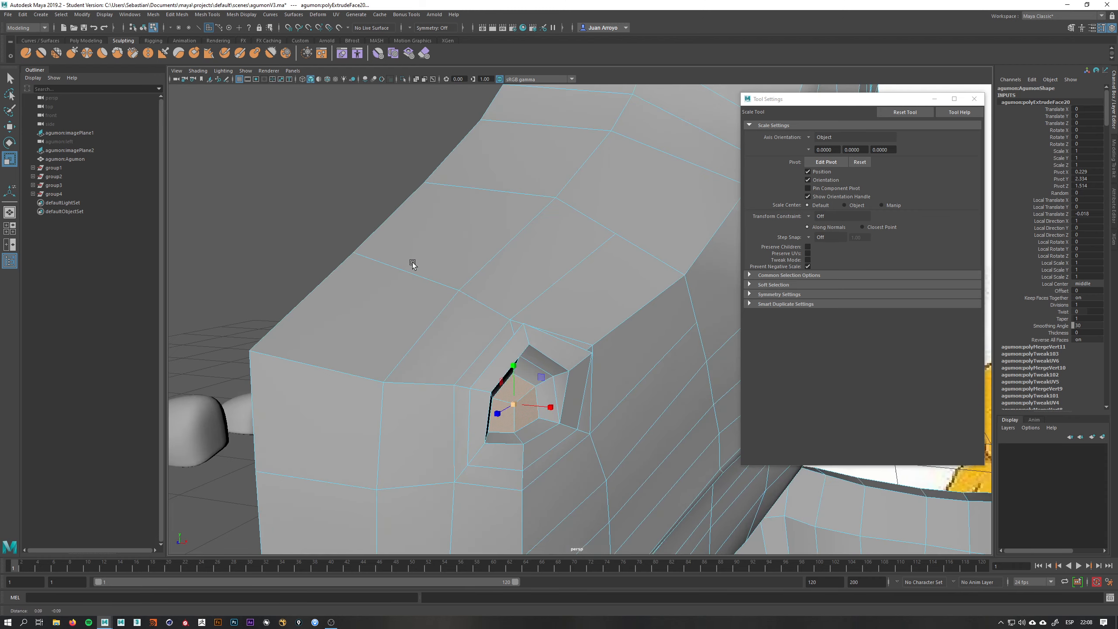
- Preview the head in smooth mesh display, then return to the unsmoothed display
key("q")
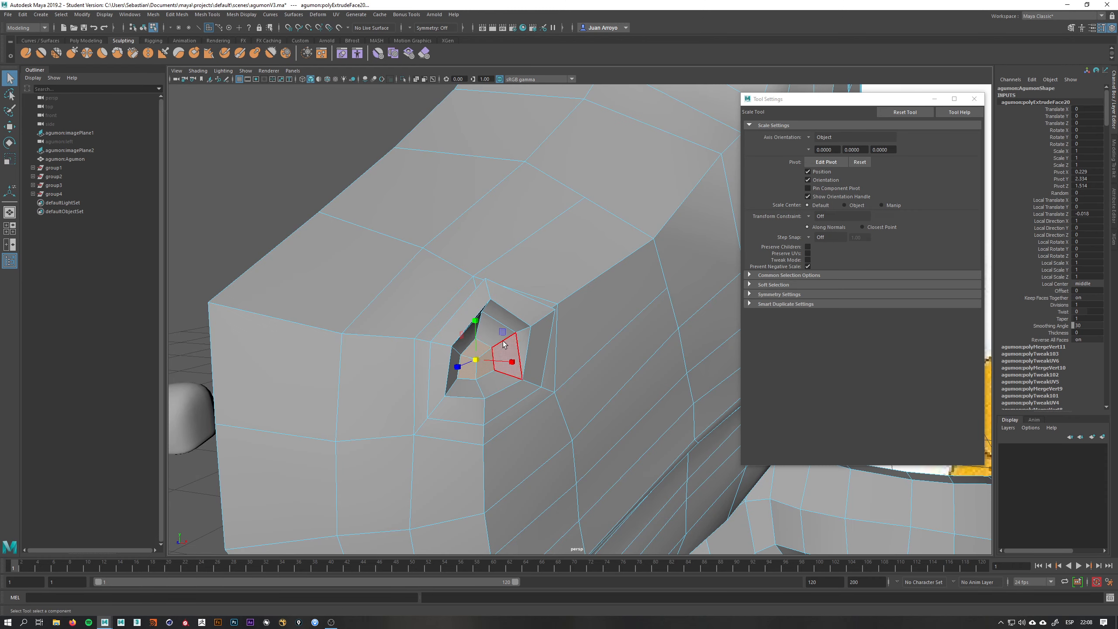
right_click_drag(510, 319, 548, 305)
left_click_drag(541, 348, 500, 305, "alt")
key("3")
left_click(329, 139)
left_click(476, 312)
key("1")
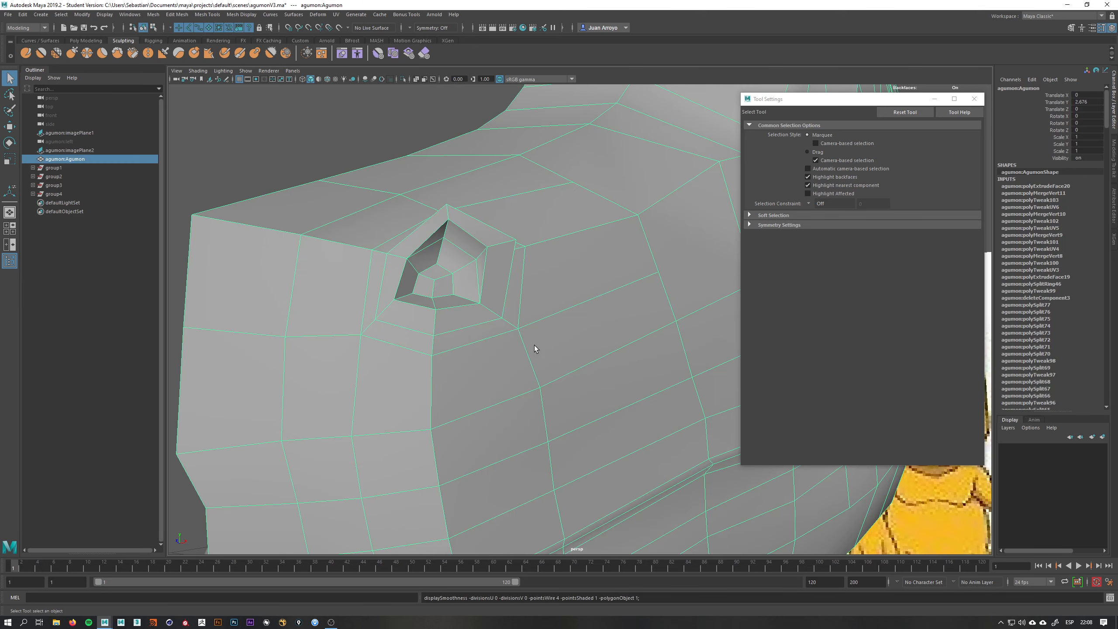
- Insert an edge loop around the nostril cavity's inner wall, close to the rim
left_click_drag(535, 345, 482, 306, "alt")
middle_click_drag(407, 266, 404, 298, "alt")
right_click_drag(404, 298, 517, 355, "alt")
mouse_move(517, 354)
left_mouse_down("alt")
mouse_move(532, 343)
mouse_move(540, 370)
mouse_move(535, 360)
left_mouse_up("alt")
middle_click_drag(535, 359, 509, 268, "alt")
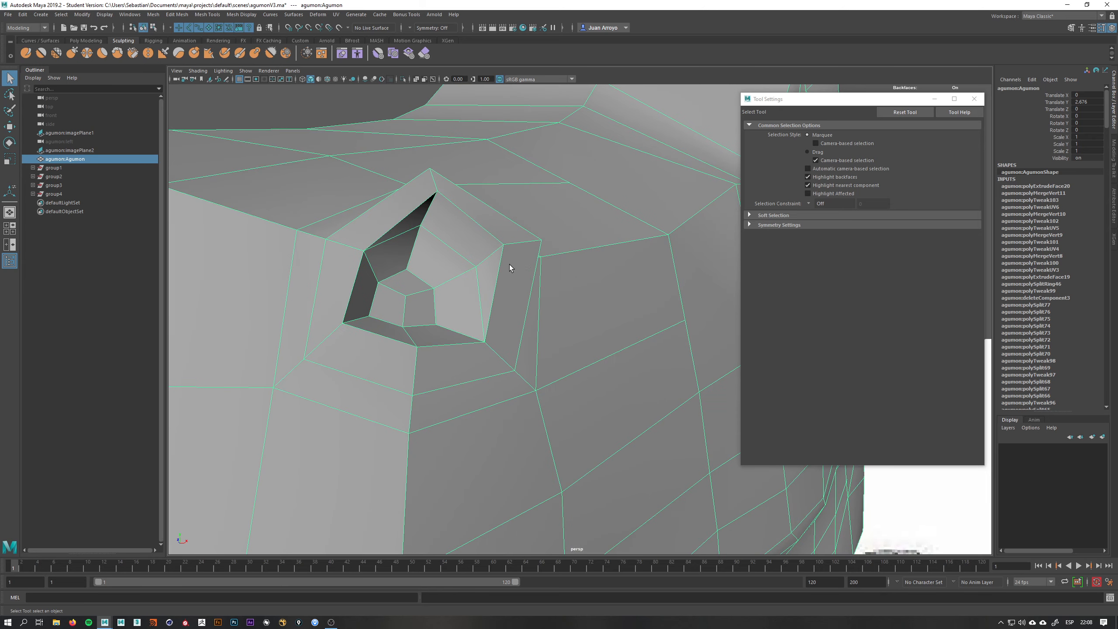
right_click_drag(485, 256, 444, 248, "shift")
left_click(484, 257)
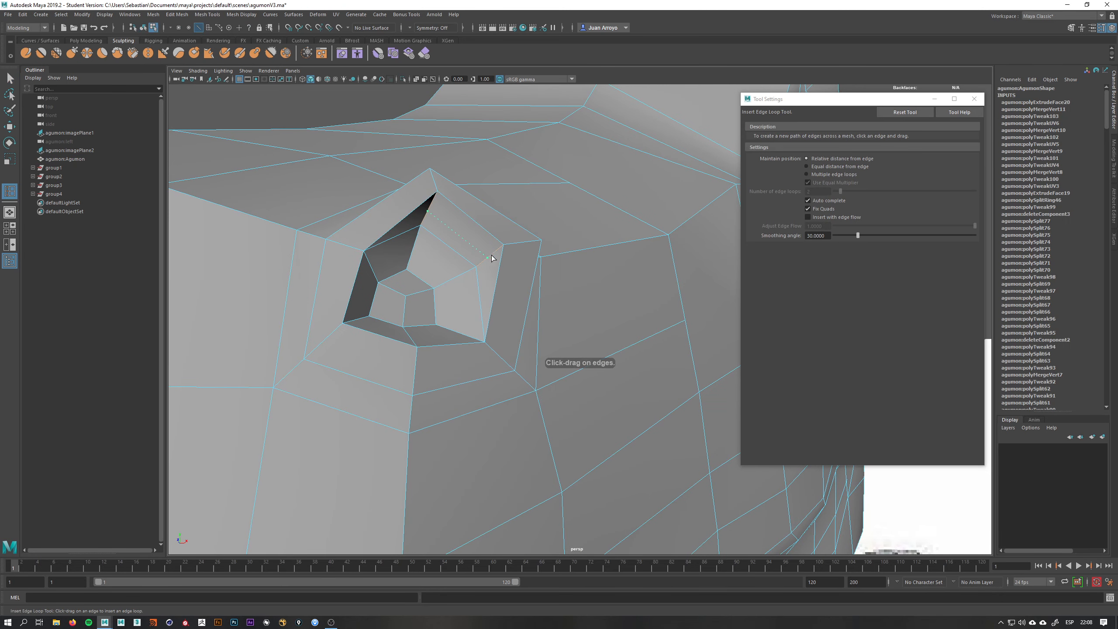
key("F8")
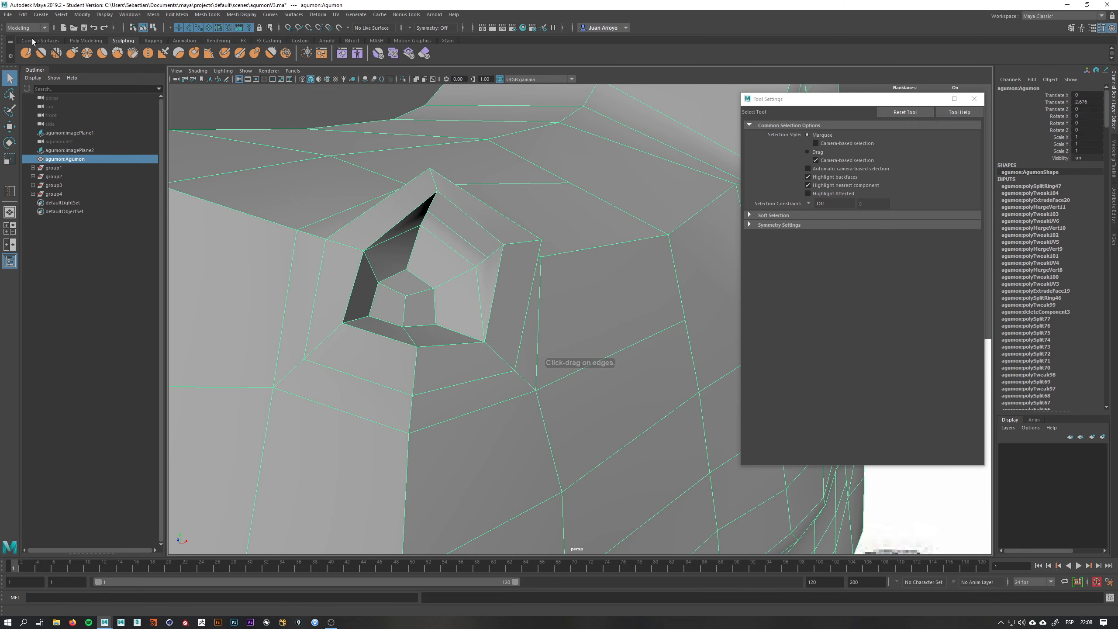
- Reduce the Smooth brush size to 0.031 and smooth the nostril's rim and cavity
key("g")
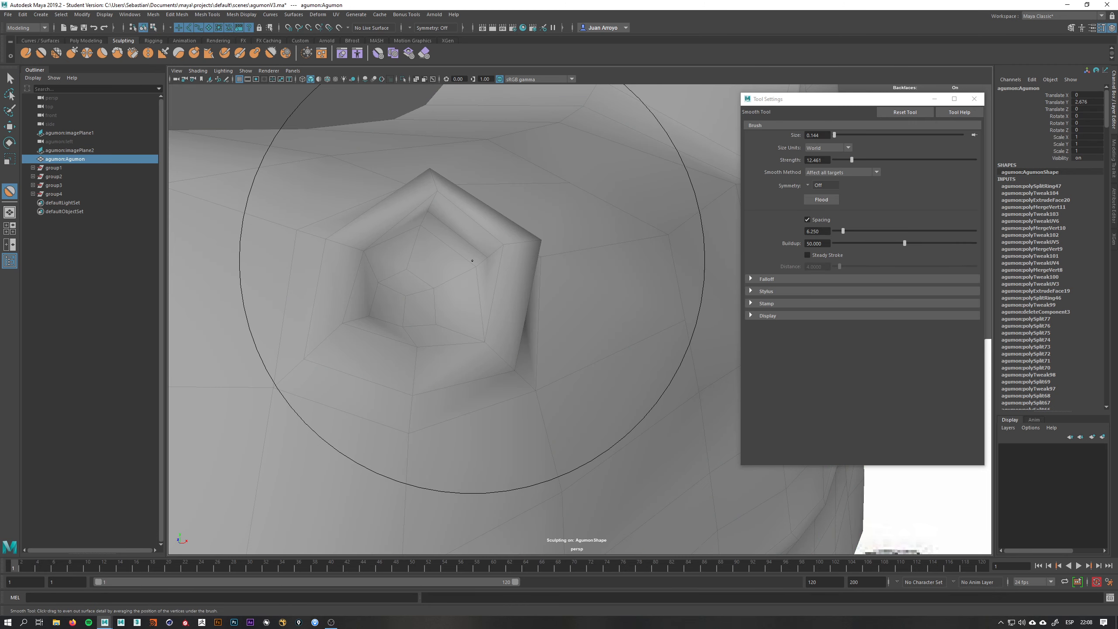
key("b")
mouse_move(529, 299)
left_mouse_down()
mouse_move(519, 265)
mouse_move(565, 116)
mouse_move(582, 105)
left_mouse_up()
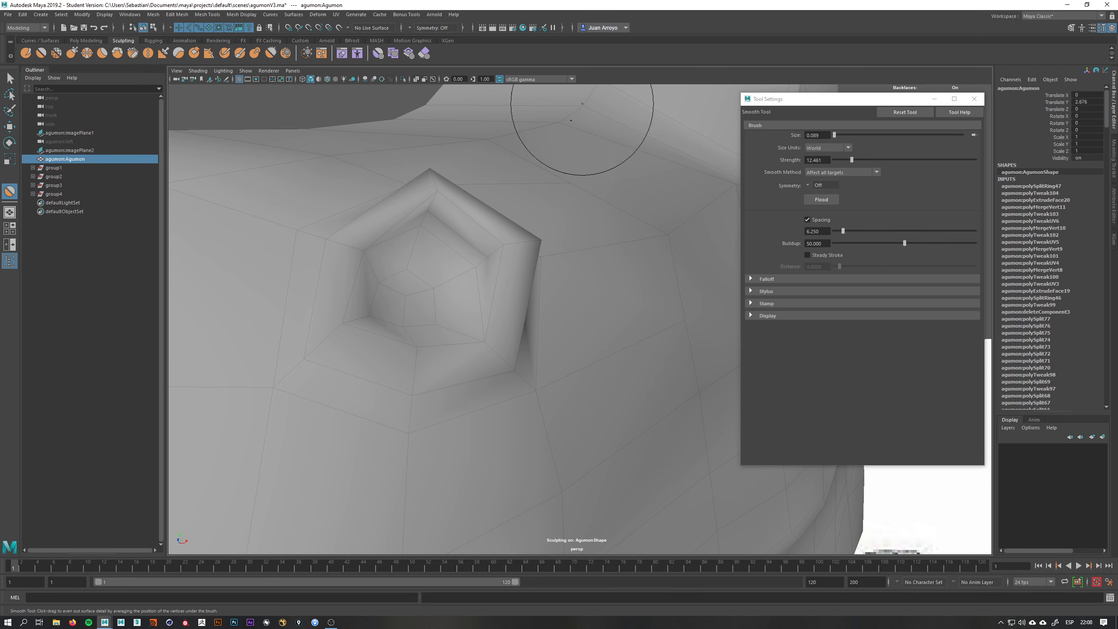
mouse_move(467, 246)
left_mouse_down()
mouse_move(361, 152)
mouse_move(369, 144)
left_mouse_up()
key("b")
left_click_drag(481, 263, 476, 255)
mouse_move(441, 287)
left_mouse_down()
mouse_move(444, 245)
mouse_move(442, 262)
left_mouse_up()
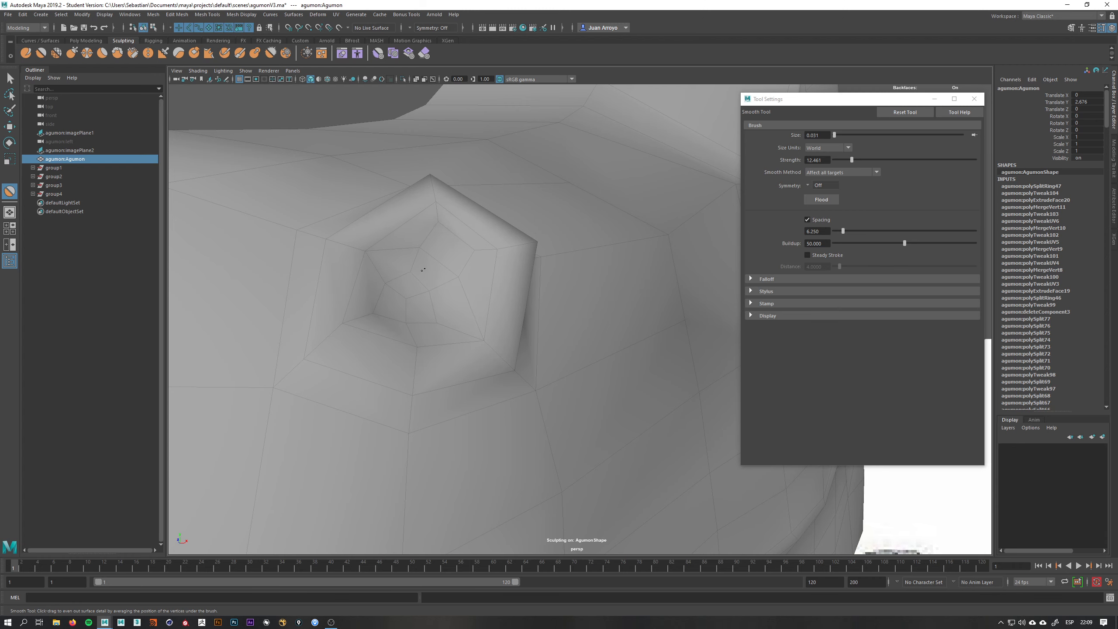
- Cut a new edge line with Multi-Cut along the upper side of the snout toward the brow
right_click_drag(485, 257, 399, 245, "alt")
left_click_drag(500, 300, 591, 300, "alt")
key("q")
right_click_drag(591, 300, 540, 283, "alt")
left_click_drag(540, 283, 453, 262, "alt")
right_click_drag(453, 263, 547, 278, "alt")
left_click_drag(547, 278, 441, 334, "alt")
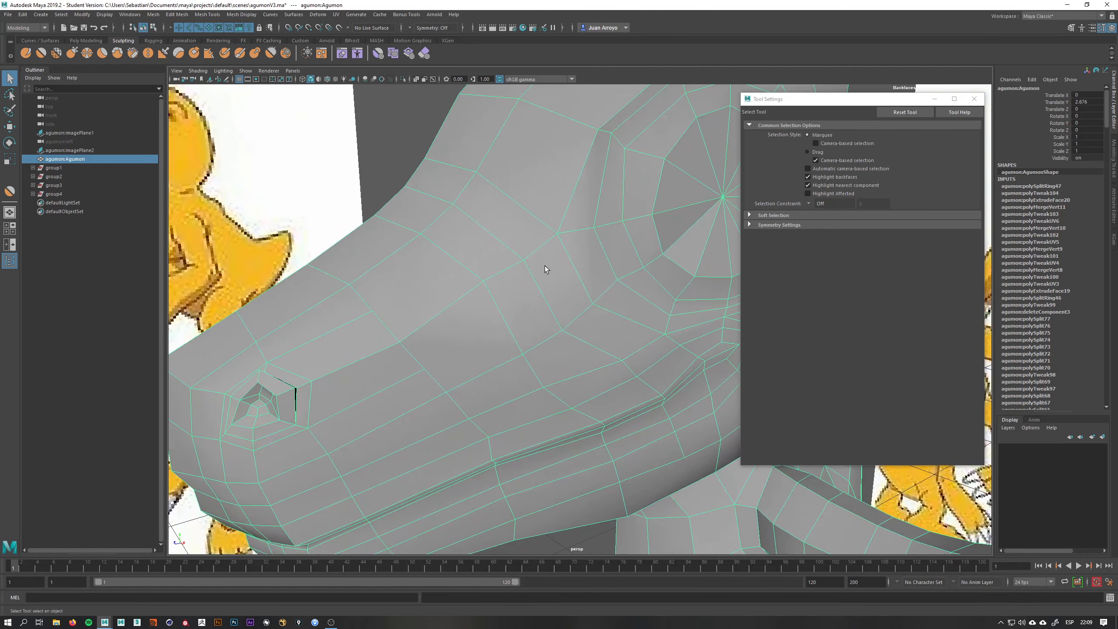
left_click_drag(545, 265, 456, 246, "alt")
right_click(447, 258, "shift")
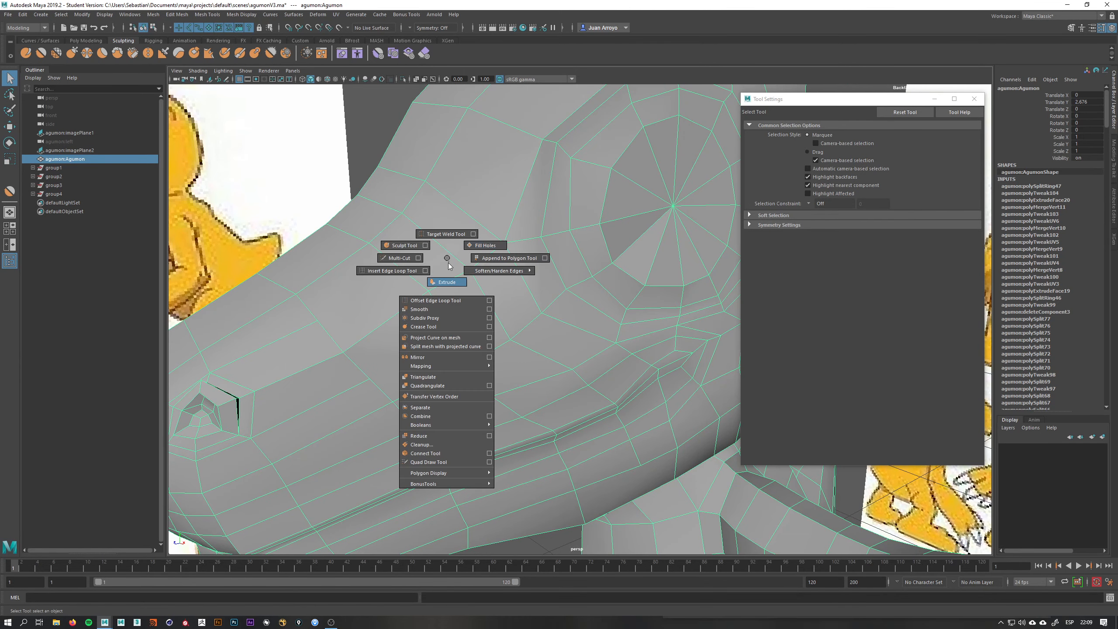
right_click_drag(438, 260, 403, 263, "shift")
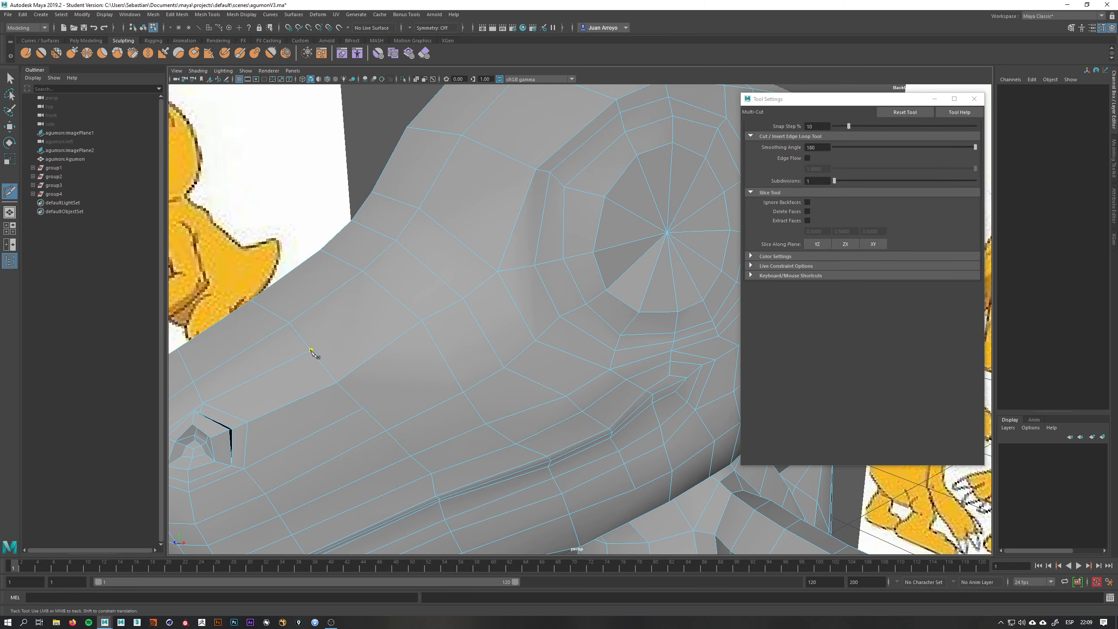
left_click(311, 350)
middle_click_drag(471, 220, 449, 304, "alt")
right_click_drag(459, 280, 328, 248, "alt")
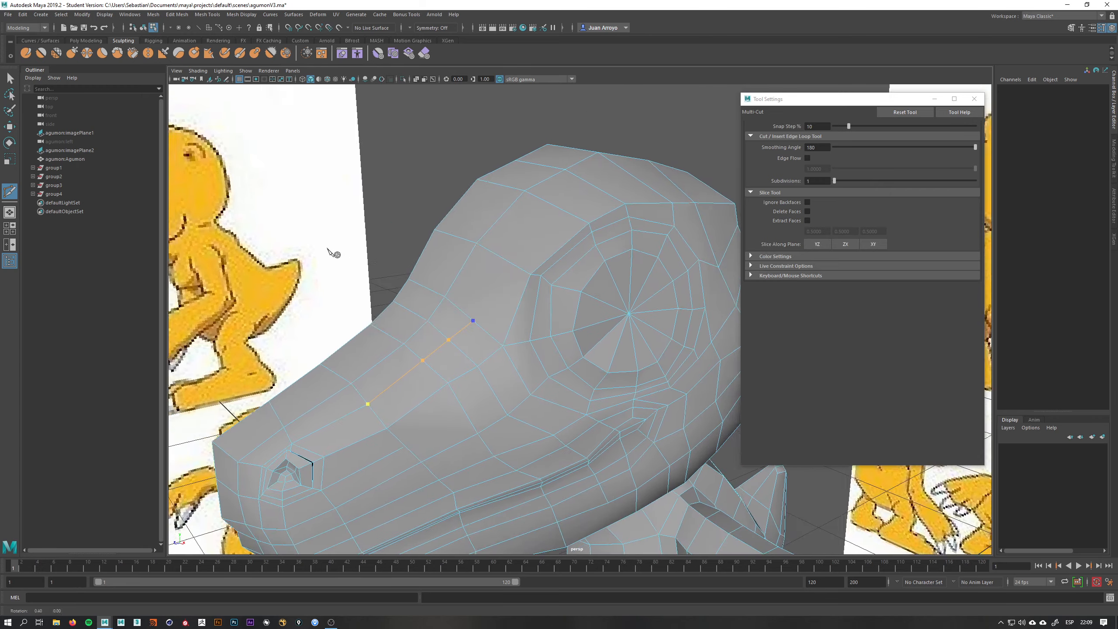
left_click_drag(328, 249, 284, 238, "alt")
left_click_drag(370, 181, 440, 311, "alt")
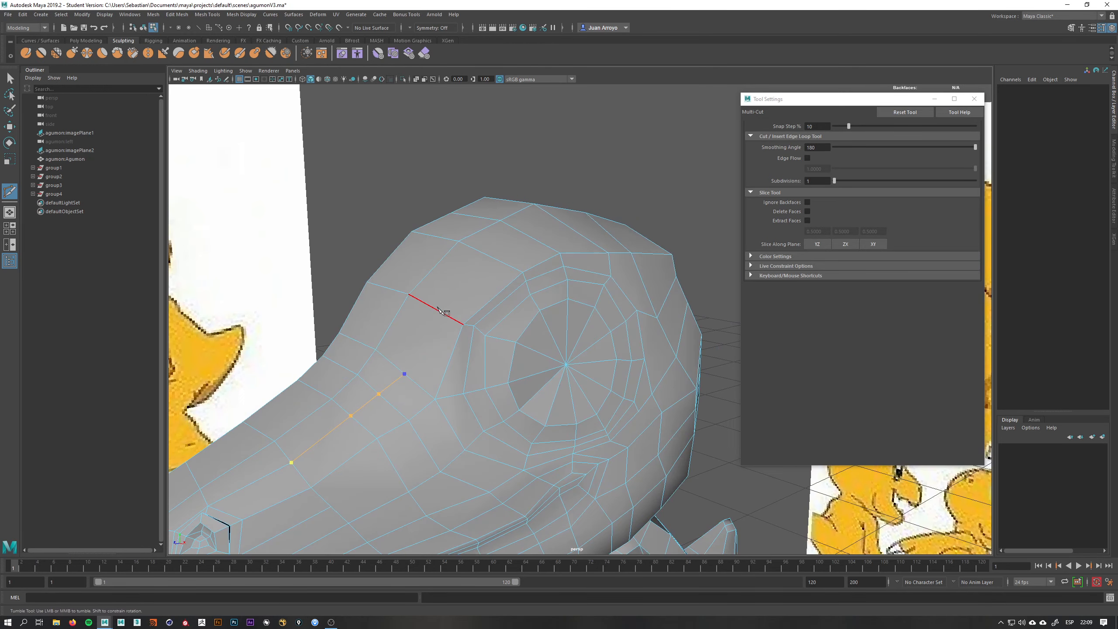
- Continue the cut over the brow and crown down the back of the head, turning it into the lower corner
left_click(497, 256)
left_click_drag(599, 254, 502, 264, "alt")
middle_click_drag(502, 265, 378, 215, "alt")
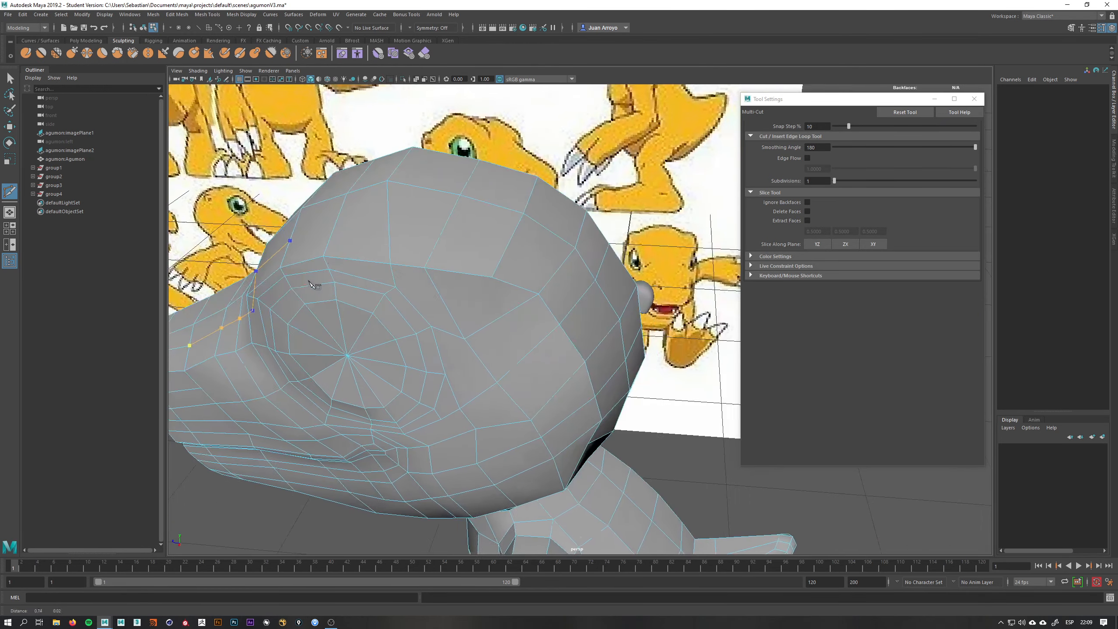
left_click_drag(572, 279, 608, 276, "alt")
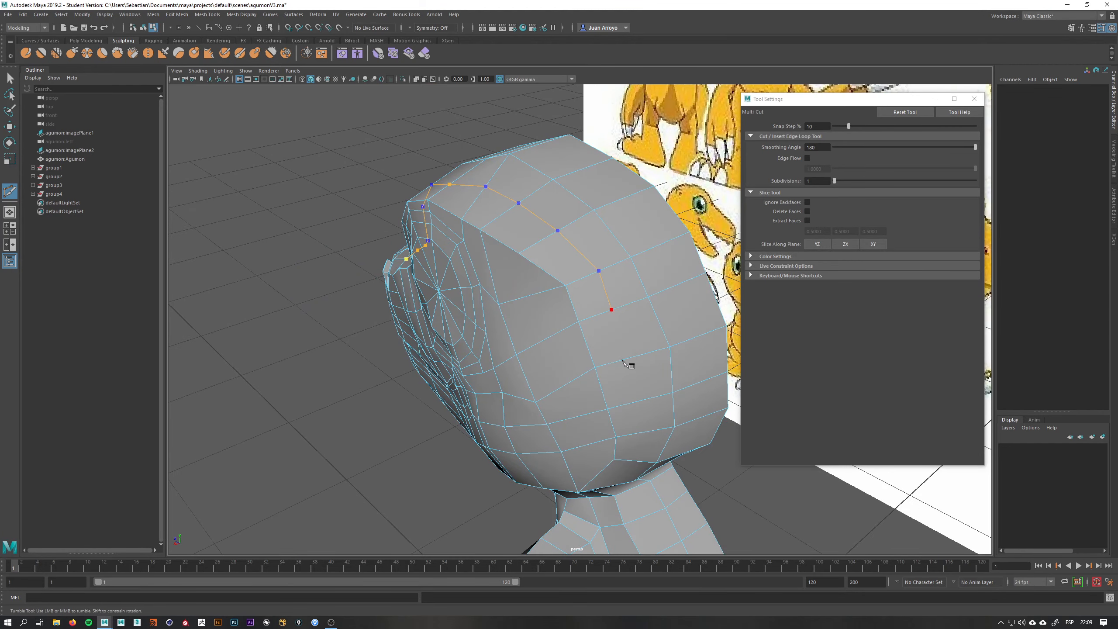
left_click_drag(658, 377, 592, 322, "alt")
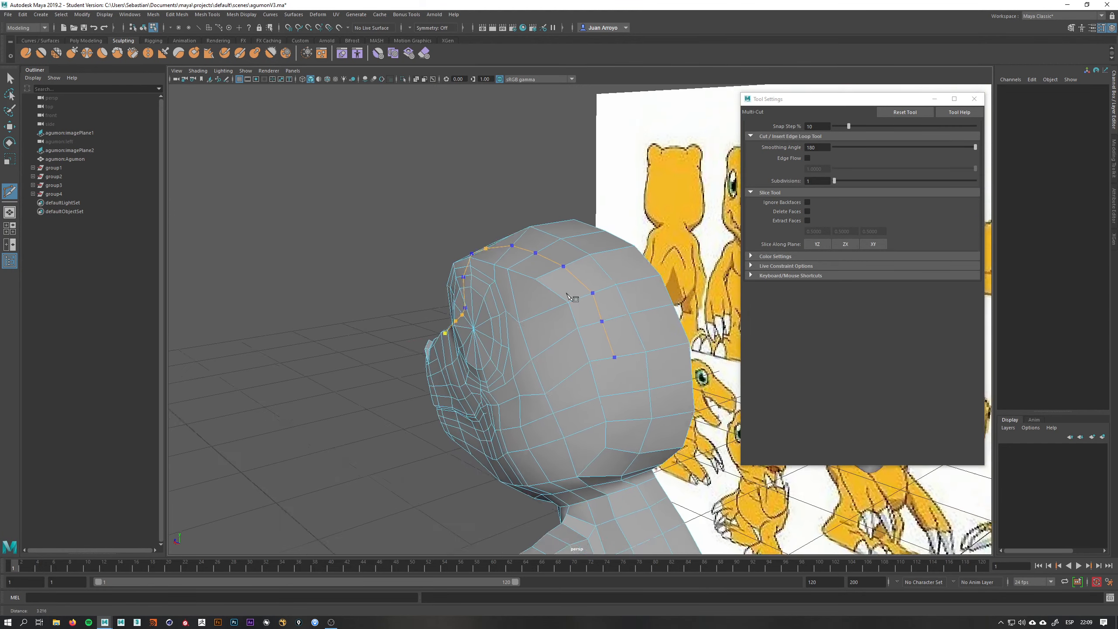
scroll(593, 321, "down", 3)
middle_click_drag(643, 396, 578, 339, "alt")
scroll(578, 340, "up", 3)
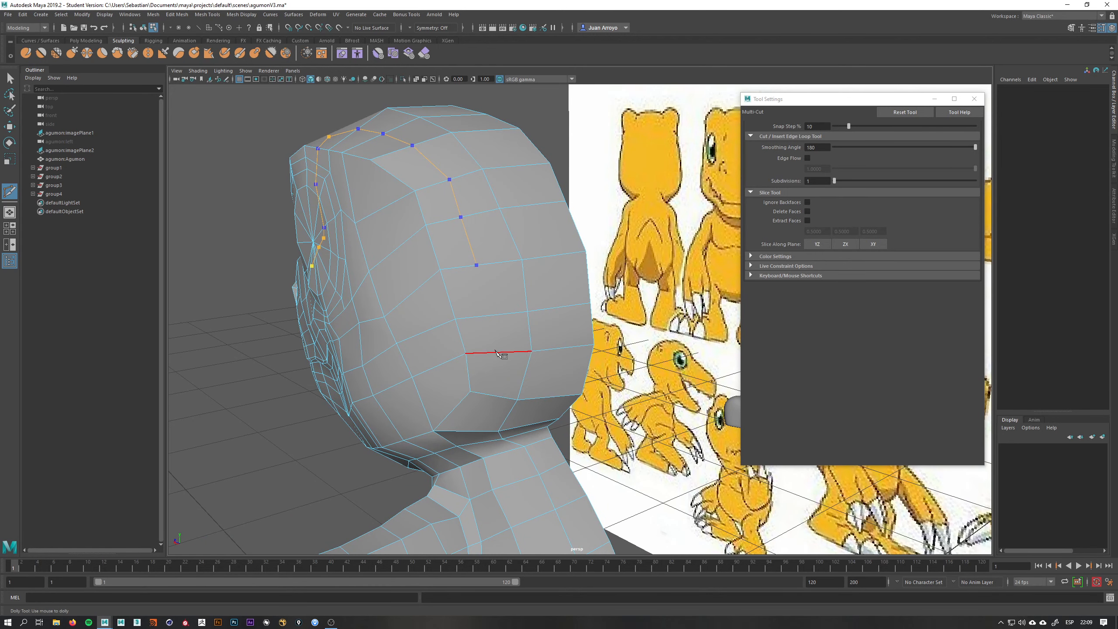
right_click(542, 382)
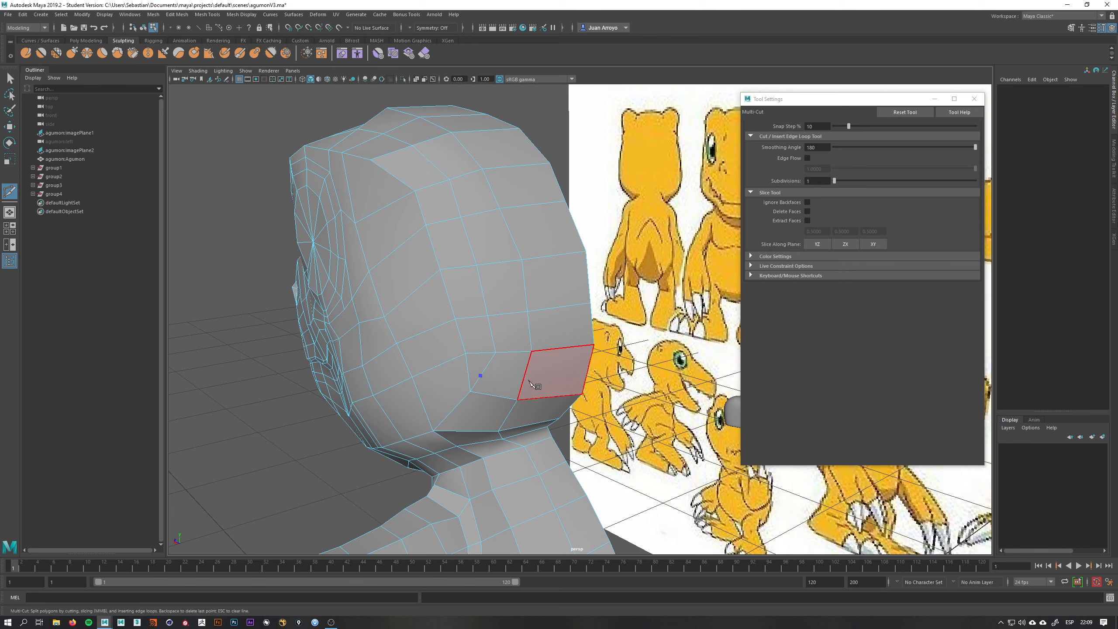
- Move the new cut's corner vertex at the lower back of the head to even out the surrounding faces
key("q")
mouse_move(465, 369)
right_mouse_down()
mouse_move(496, 342)
mouse_move(462, 354)
right_mouse_up()
left_click(482, 376)
key("w")
mouse_move(481, 377)
left_mouse_down("alt")
mouse_move(482, 365)
mouse_move(490, 384)
left_mouse_up("alt")
- Select the faces around the moved vertex and examine the edge flow from the back of the head to the eye
key("q")
right_click_drag(481, 377, 481, 390)
left_click(481, 383)
left_click(502, 401, "shift")
left_click(478, 424, "shift")
left_click(446, 404, "shift")
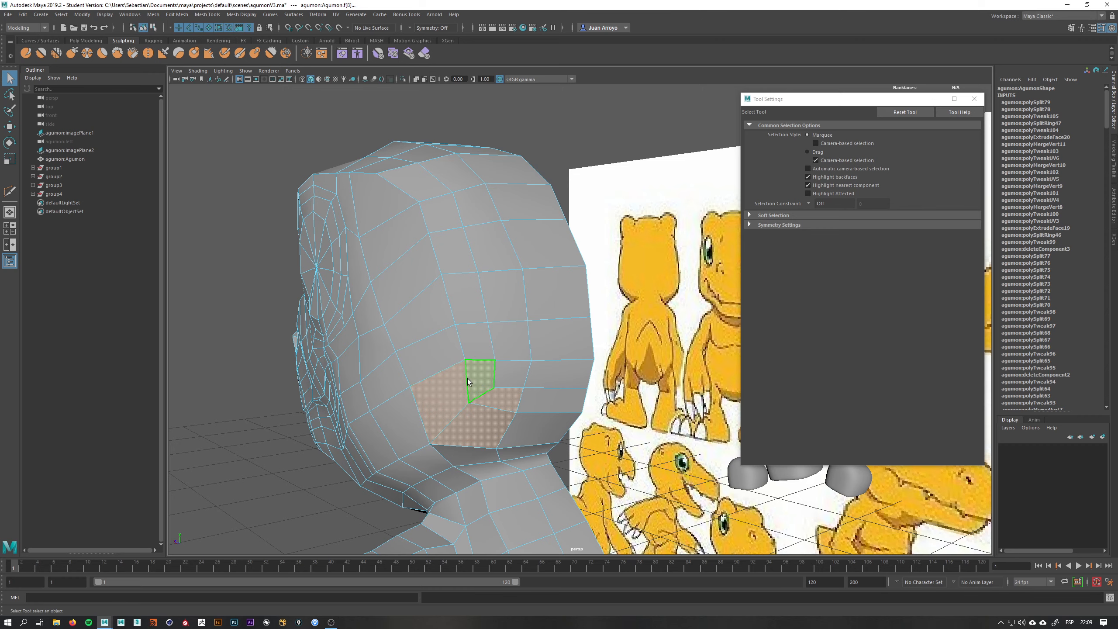
left_click_drag(431, 310, 489, 313, "alt")
scroll(489, 313, "down", 3)
left_click_drag(396, 313, 481, 291, "alt")
left_click(433, 304)
scroll(429, 326, "down", 3)
middle_click_drag(480, 291, 482, 330, "alt")
left_click_drag(482, 330, 519, 362, "alt")
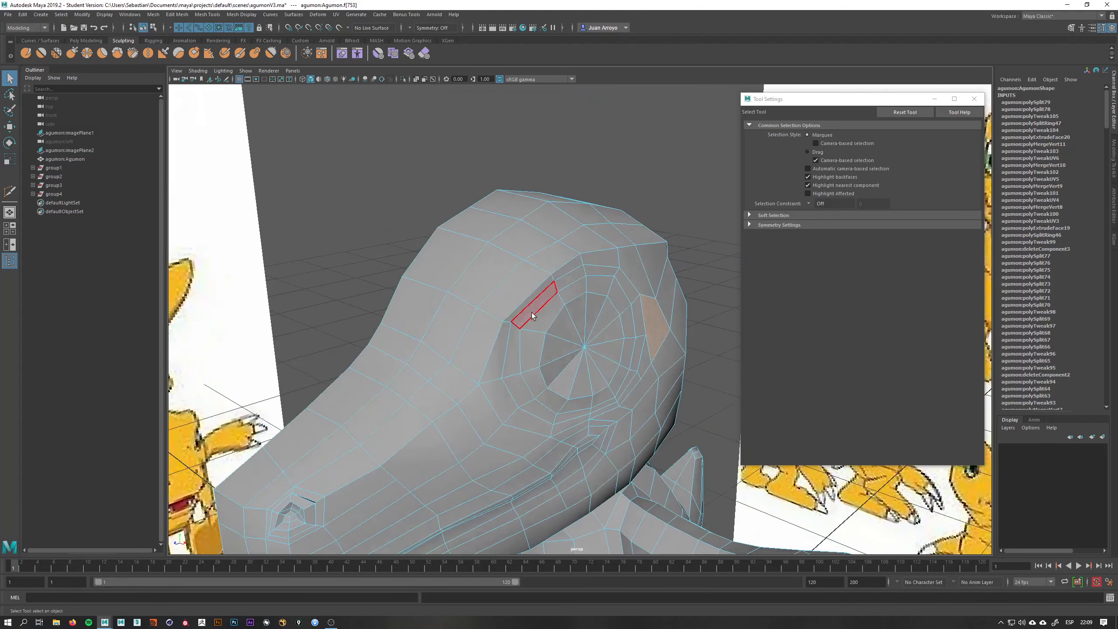
- Raise the edge on top of the crown in the side view to match the reference outline
left_click_drag(549, 267, 586, 248, "alt")
middle_click_drag(586, 247, 498, 312, "alt")
right_click_drag(514, 272, 562, 264)
key("space")
left_click_drag(560, 262, 609, 262)
middle_click_drag(585, 269, 235, 352, "alt")
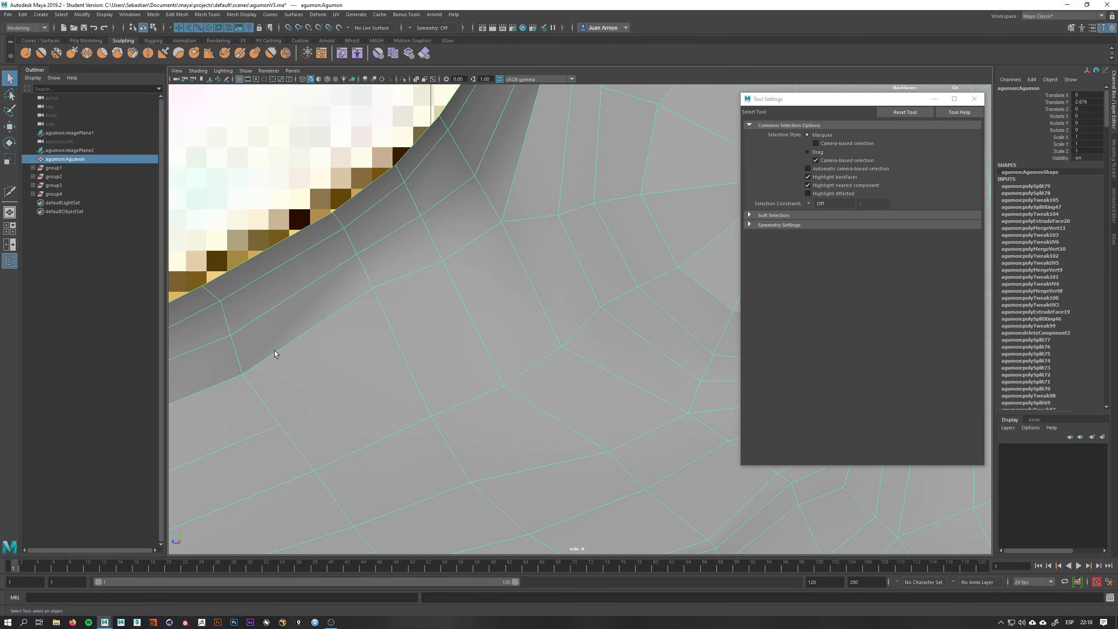
scroll(364, 330, "down", 7)
middle_click_drag(592, 330, 484, 367, "alt")
scroll(484, 367, "up", 3)
right_click_drag(497, 297, 498, 239)
left_click(507, 256)
key("w")
left_click_drag(504, 246, 502, 235)
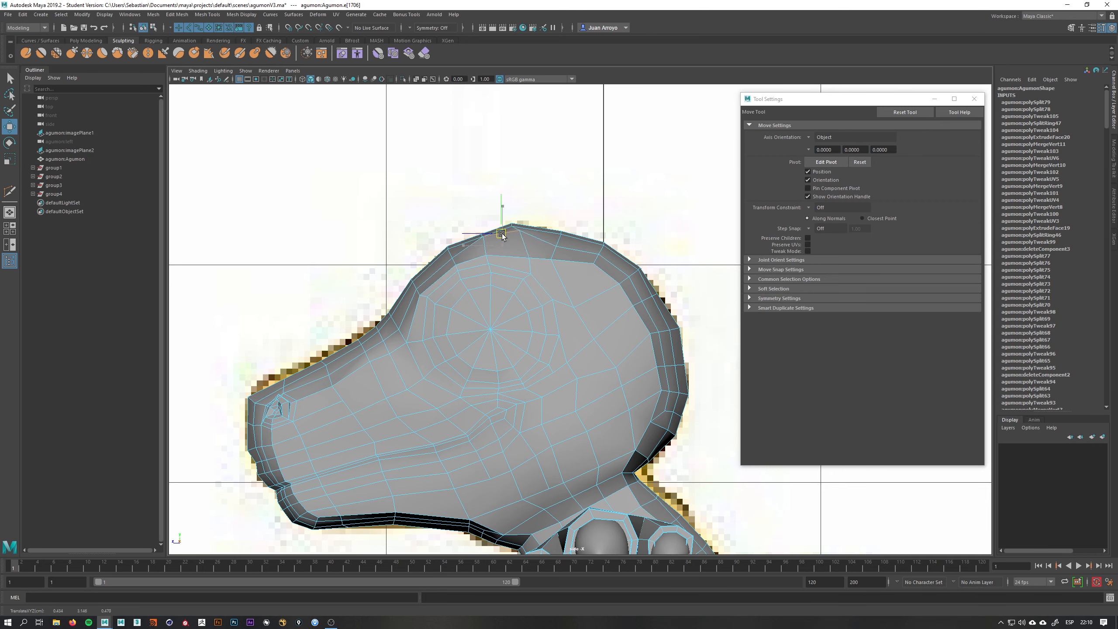
- Adjust the neighbouring crown and brow vertices in the side view to round the head's profile, then return to object selection
right_click_drag(565, 250, 536, 250)
left_click(558, 248)
left_click_drag(558, 245, 558, 235)
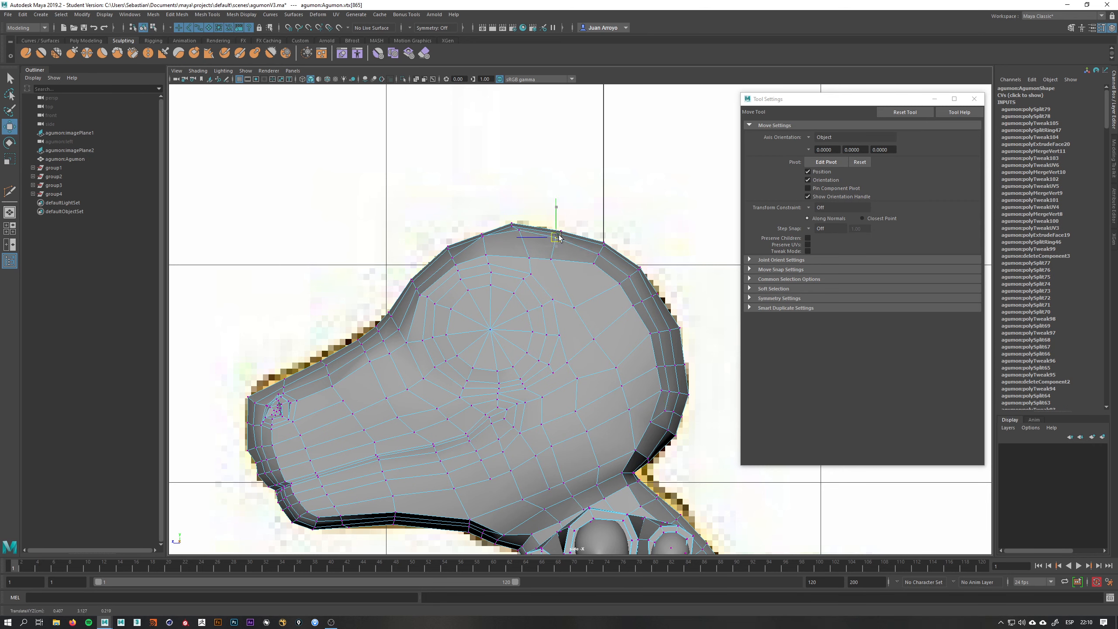
left_click(450, 250)
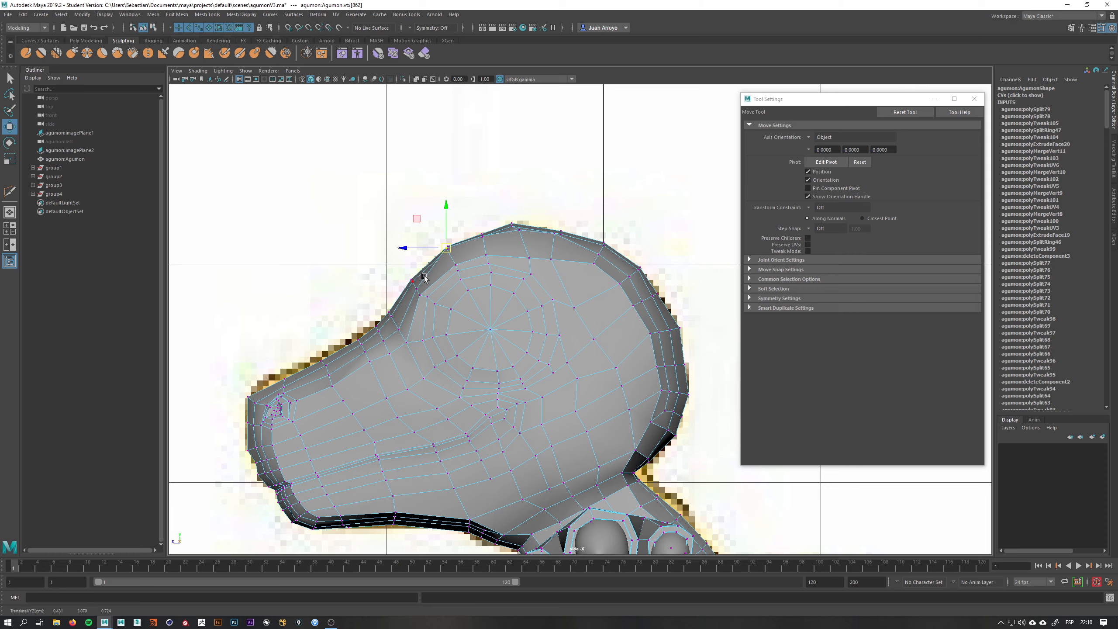
left_click(417, 288)
left_click_drag(416, 289, 467, 271)
key("space")
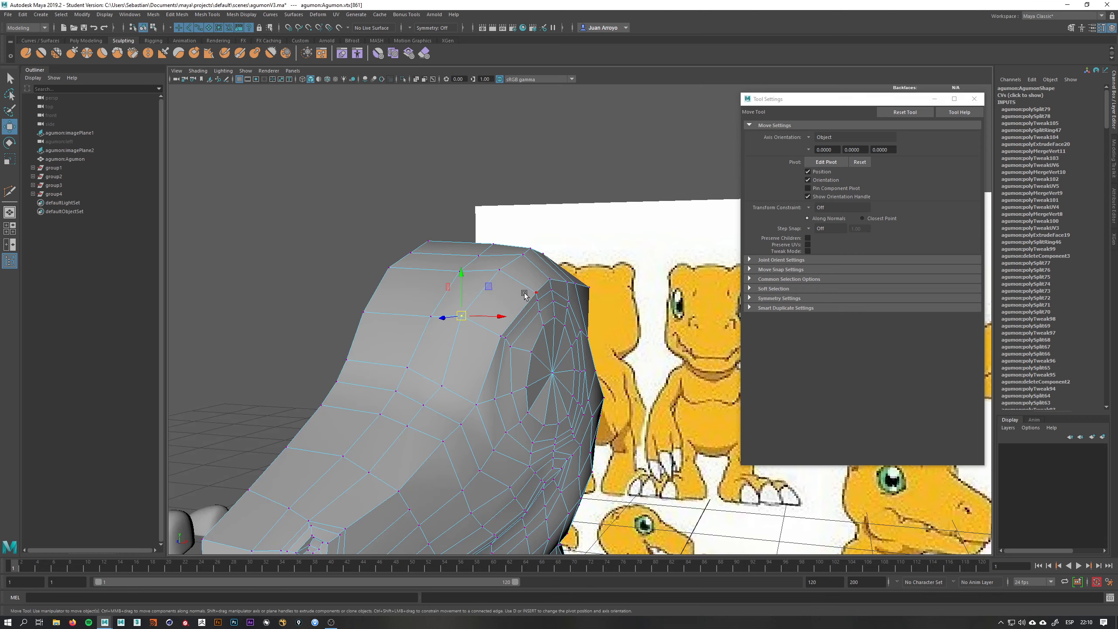
left_click_drag(540, 295, 523, 302, "alt")
middle_click_drag(524, 302, 474, 275, "alt")
key("q")
right_click_drag(459, 263, 504, 249)
left_click(334, 145)
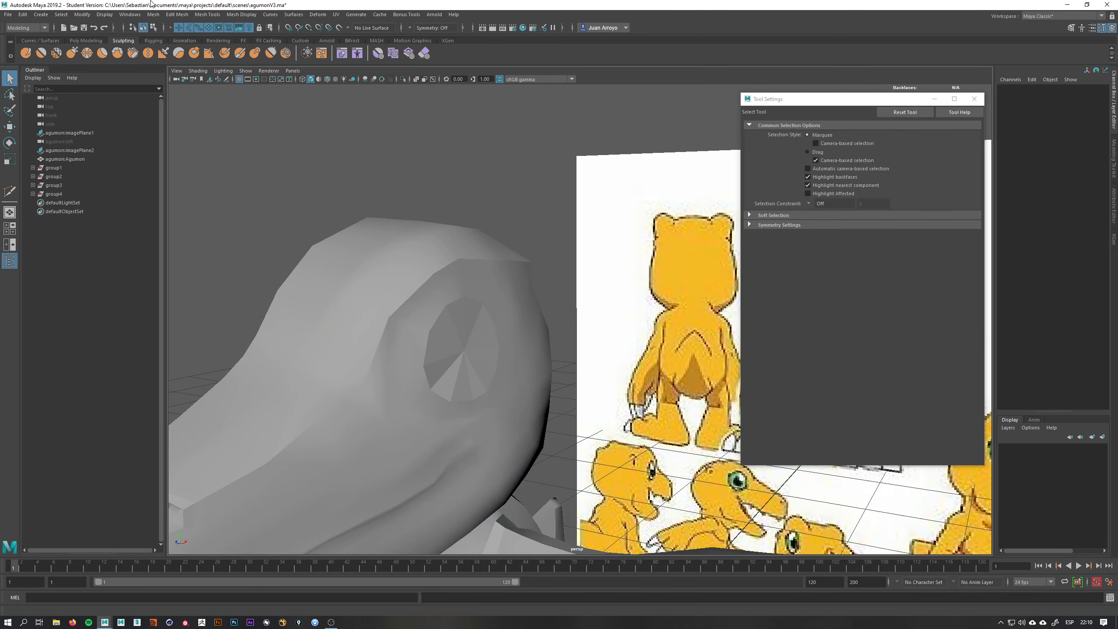
- Create a polygon sphere and position it beside the head in the front view at about X 1.05, Y 2.539
left_click(69, 41)
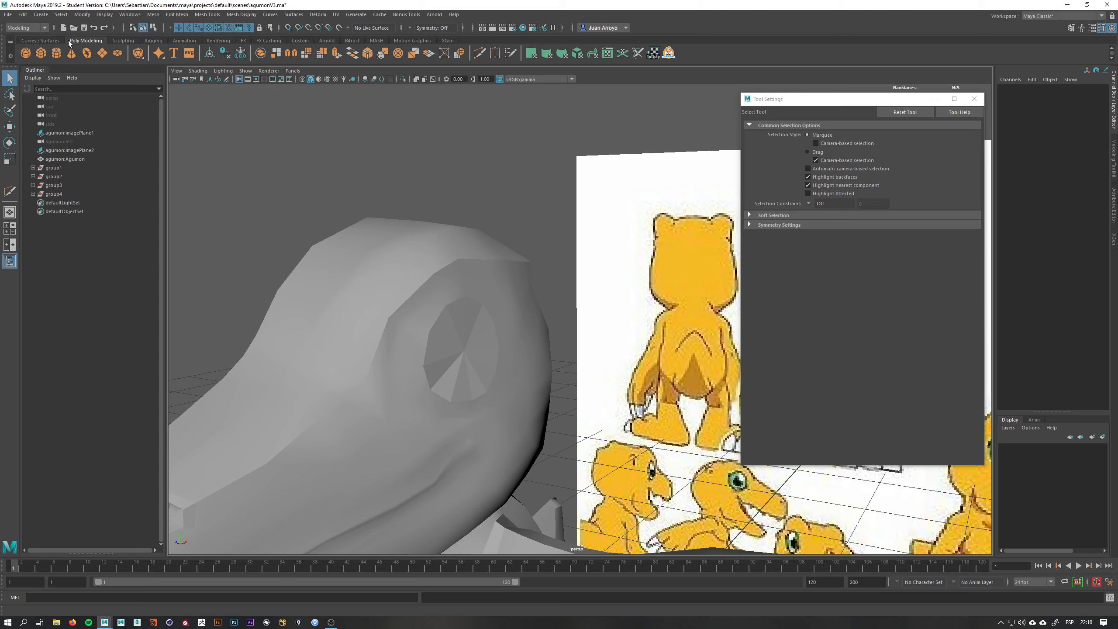
left_click(25, 52)
scroll(483, 297, "down", 6)
key("w")
scroll(492, 339, "down", 4)
key("space")
left_click_drag(437, 337, 439, 367)
left_click_drag(458, 425, 533, 271)
scroll(562, 222, "up", 5)
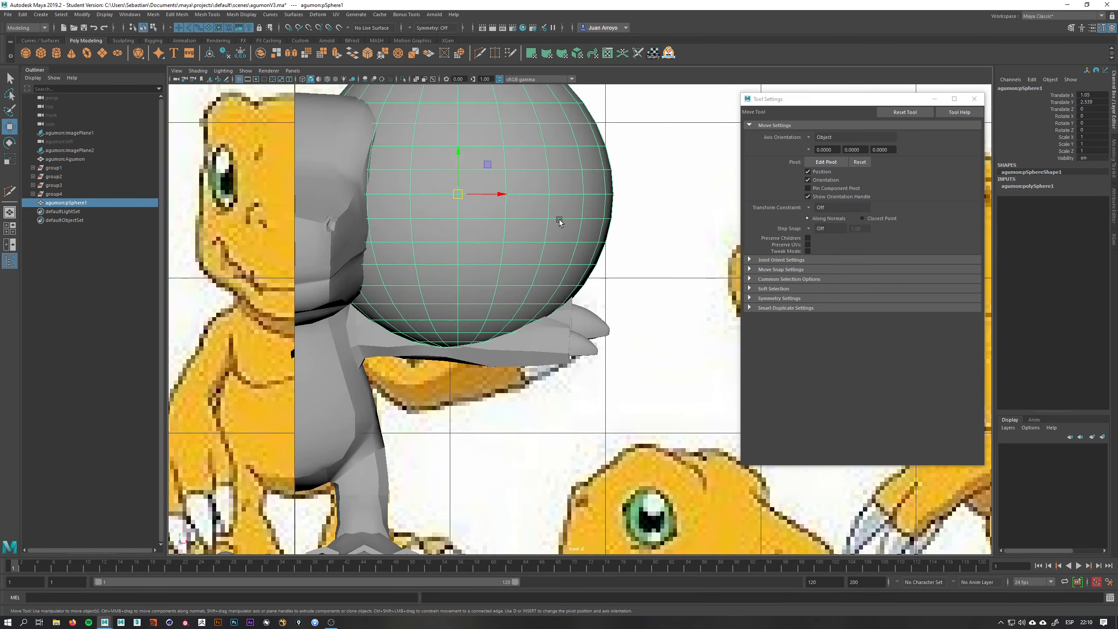
- Rotate the sphere -90 degrees about Z so its pole faces sideways
middle_click_drag(561, 220, 567, 324, "alt")
key("e")
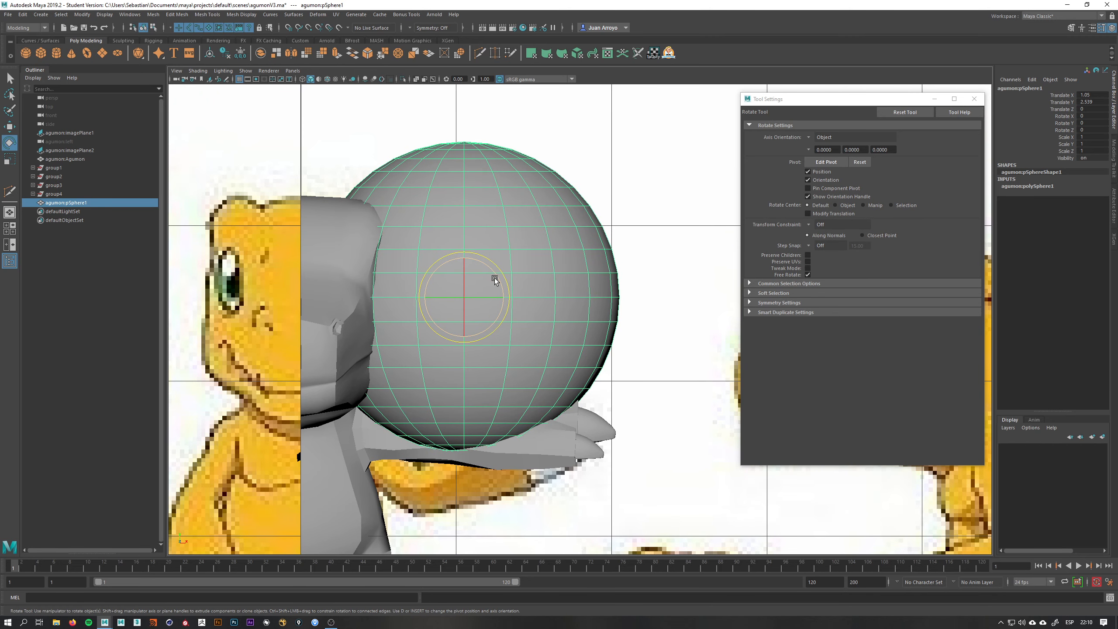
left_click_drag(493, 278, 487, 365)
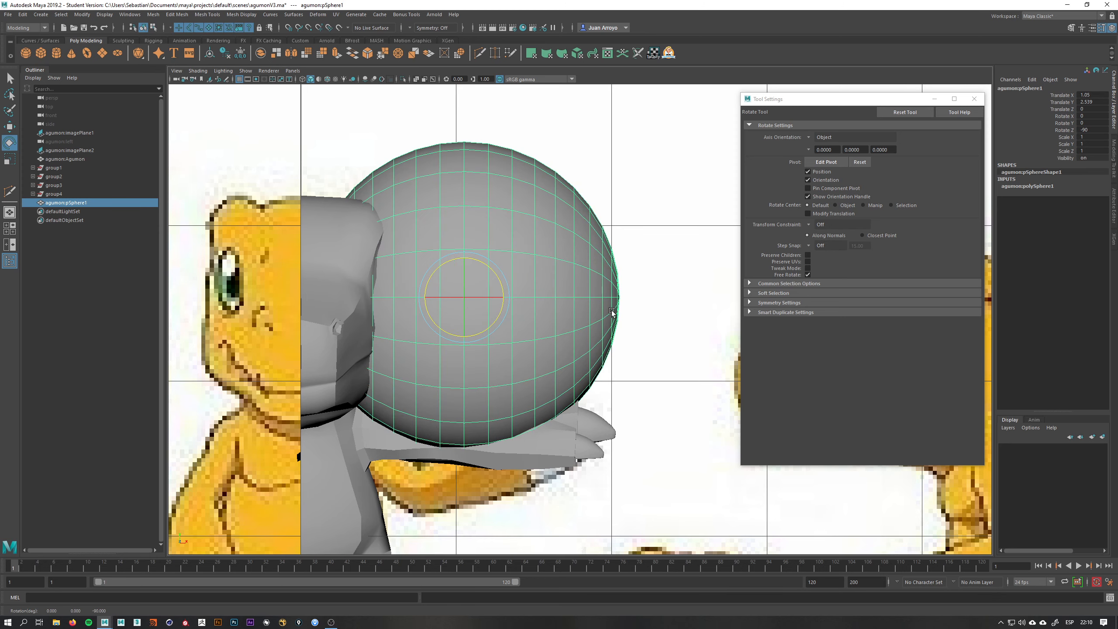
key("space")
left_click_drag(611, 311, 538, 315)
key("f")
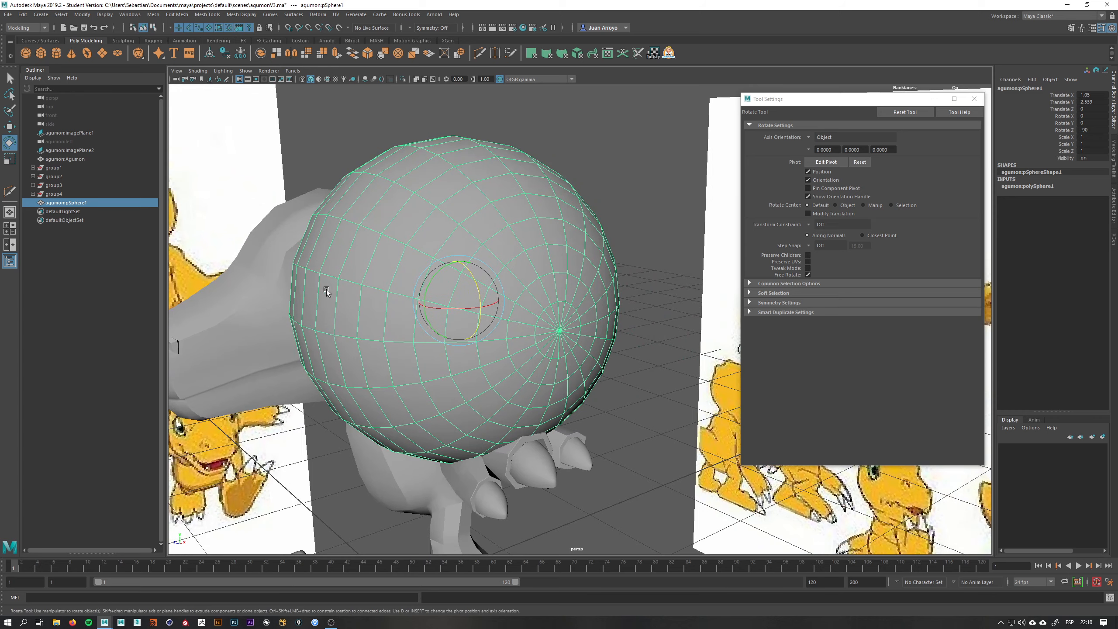
left_click_drag(320, 296, 589, 324, "alt")
- Close the tool settings and set the sphere's radius to 0.290 in its polySphere attributes
key("w")
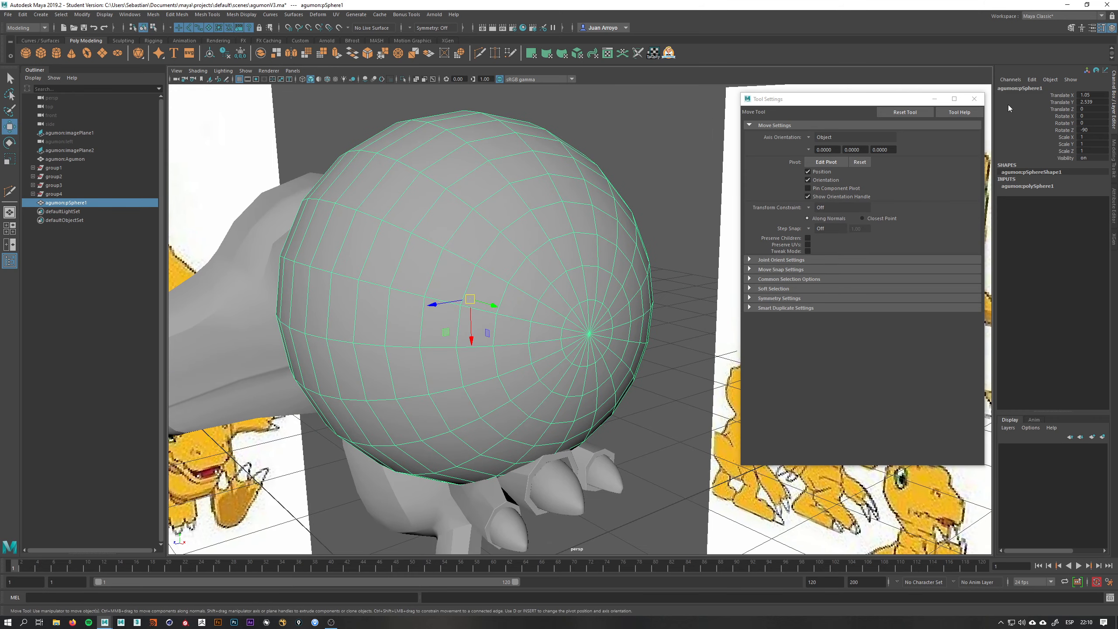
left_click(975, 99)
left_click(1114, 202)
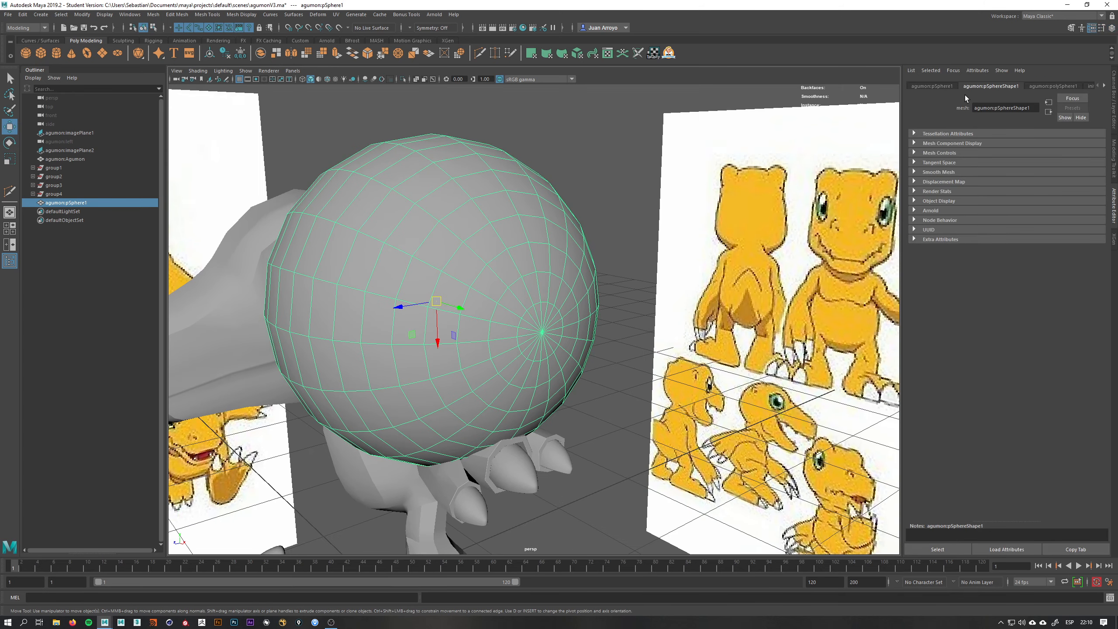
left_click(1050, 86)
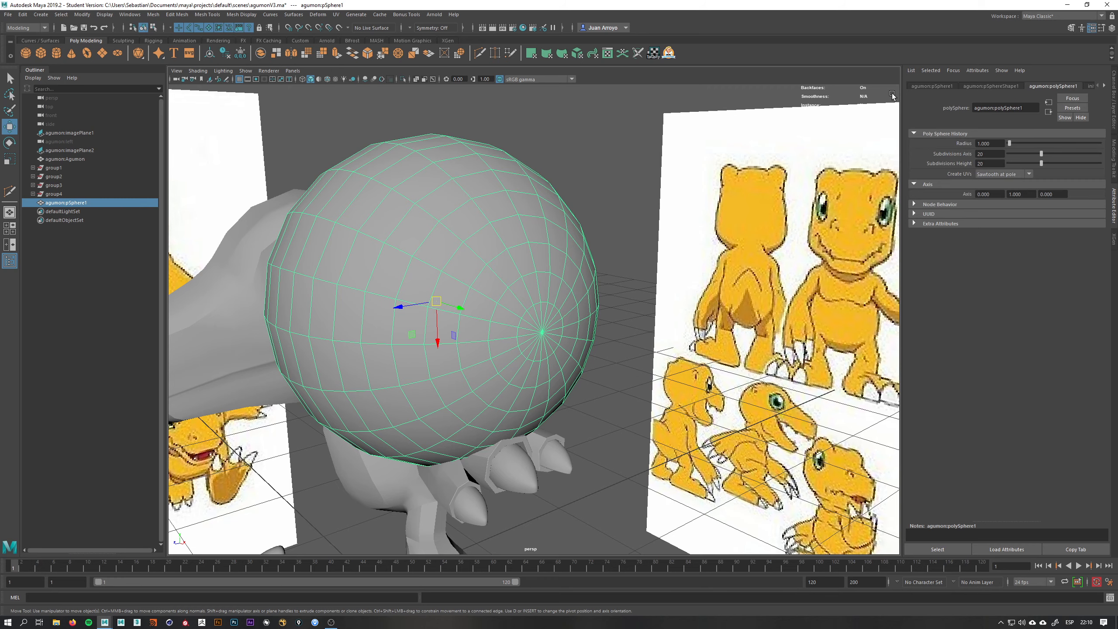
left_click_drag(988, 147, 957, 148, "ctrl")
left_click_drag(512, 292, 578, 295, "alt")
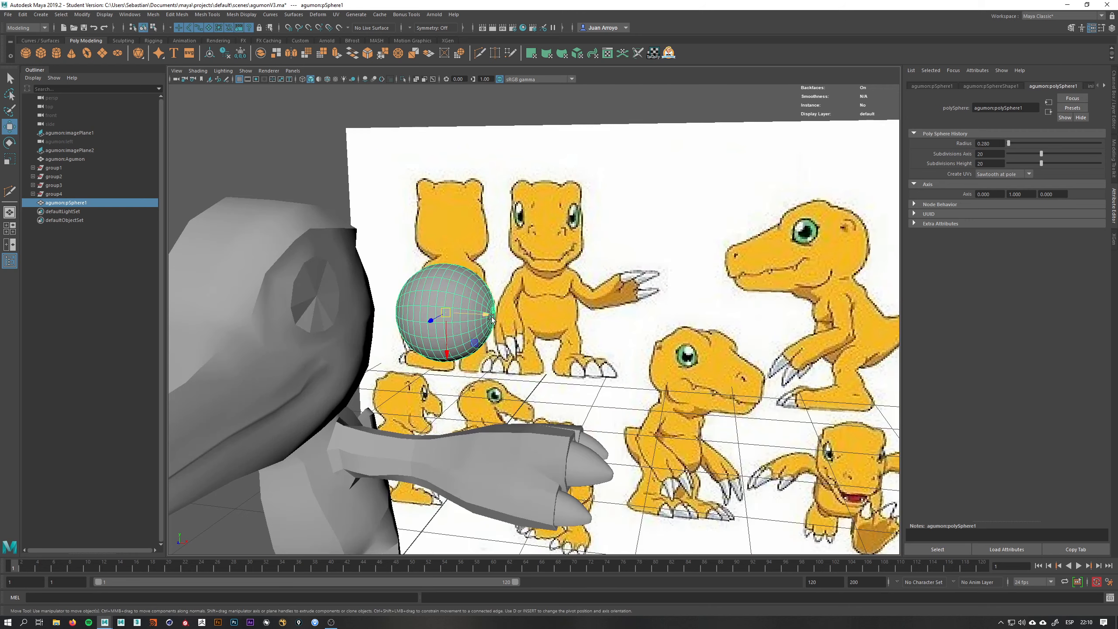
- Move the sphere sideways into the eye socket and show the side view in X-ray over the reference
left_click_drag(488, 315, 343, 310)
left_click_drag(409, 277, 298, 303, "alt")
left_click_drag(303, 302, 421, 302, "alt")
key("space")
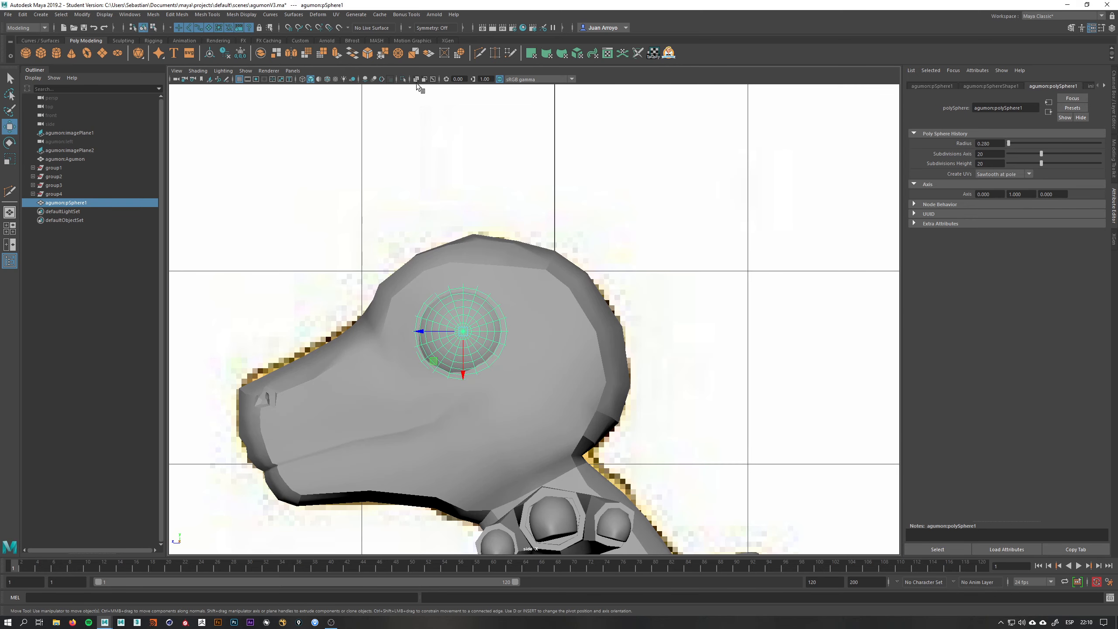
left_click(416, 79)
scroll(627, 320, "up", 5)
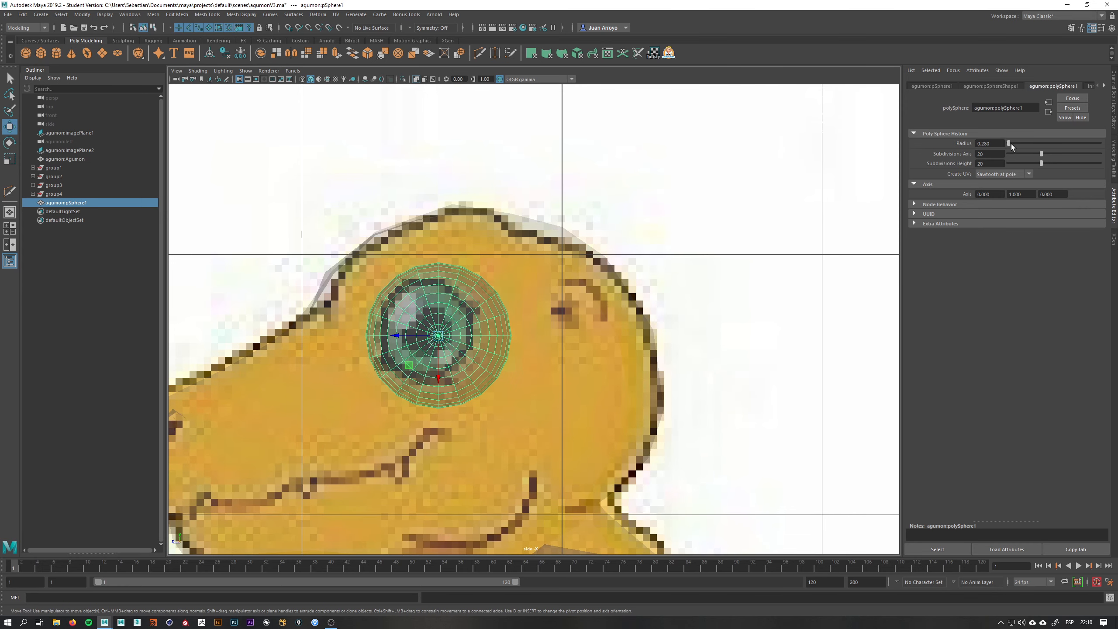
- Set the sphere's radius to 0.200 and centre it on the reference drawing's eye in the side view
mouse_move(995, 144)
left_mouse_down("ctrl")
mouse_move(983, 144)
mouse_move(998, 143)
left_mouse_up("ctrl")
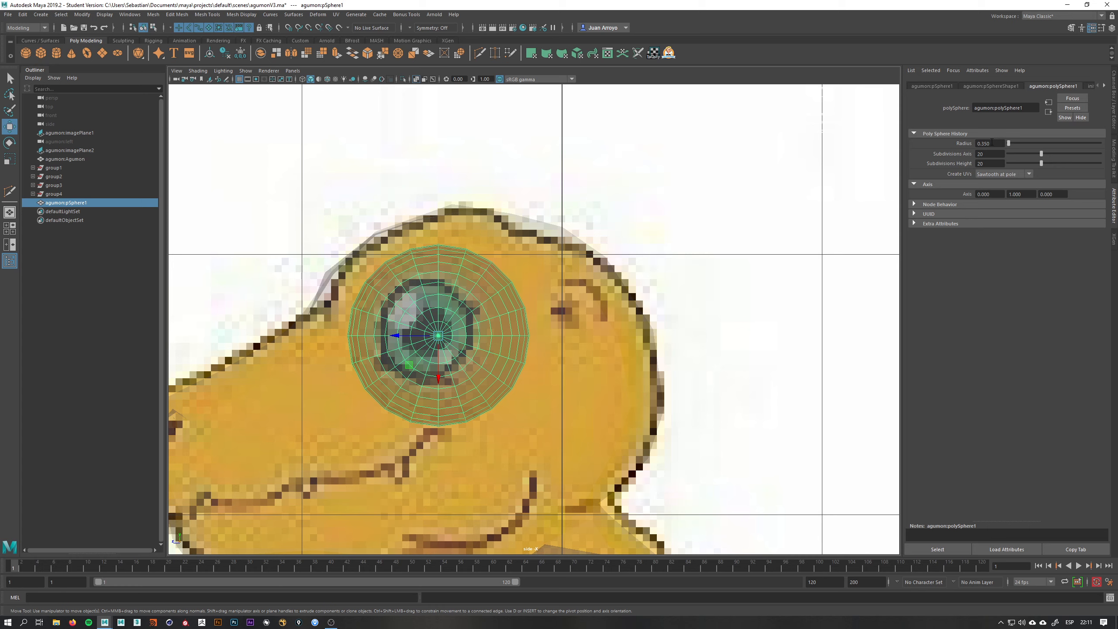
left_click_drag(997, 151, 992, 150, "ctrl")
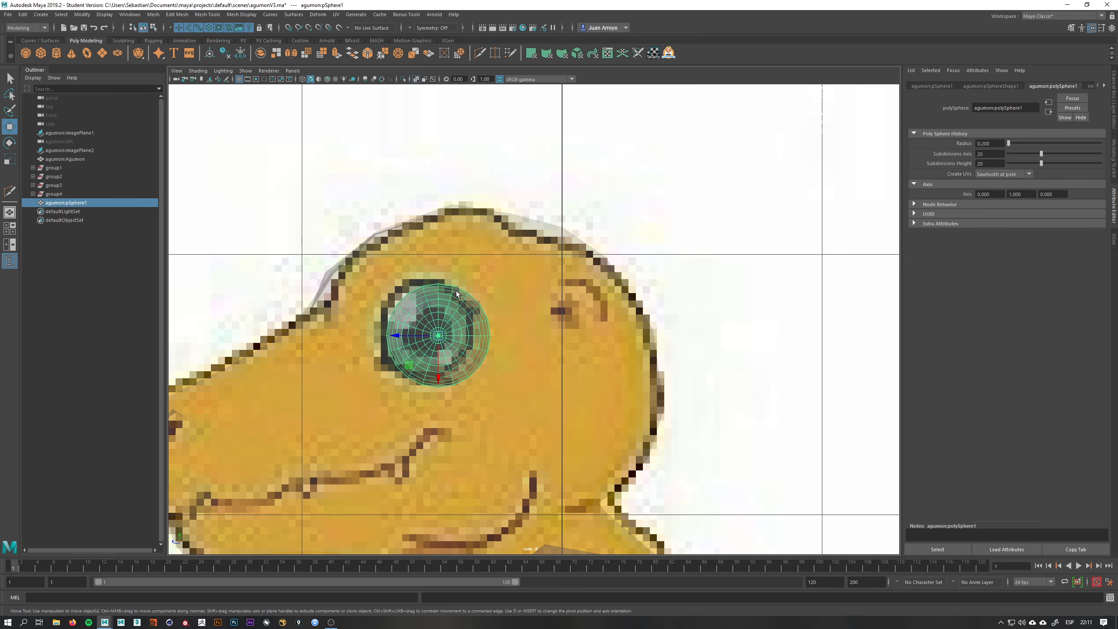
key("space")
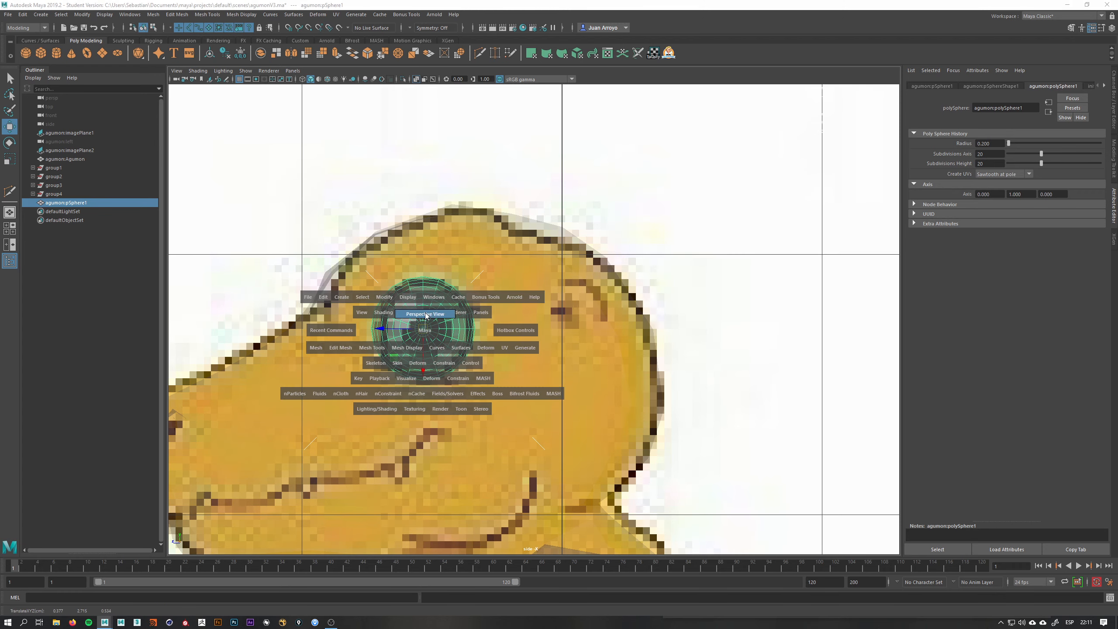
left_click_drag(441, 342, 384, 228)
- Display the side view with wireframe on shaded and X-ray to compare the eyeball with the socket and reference
key("space")
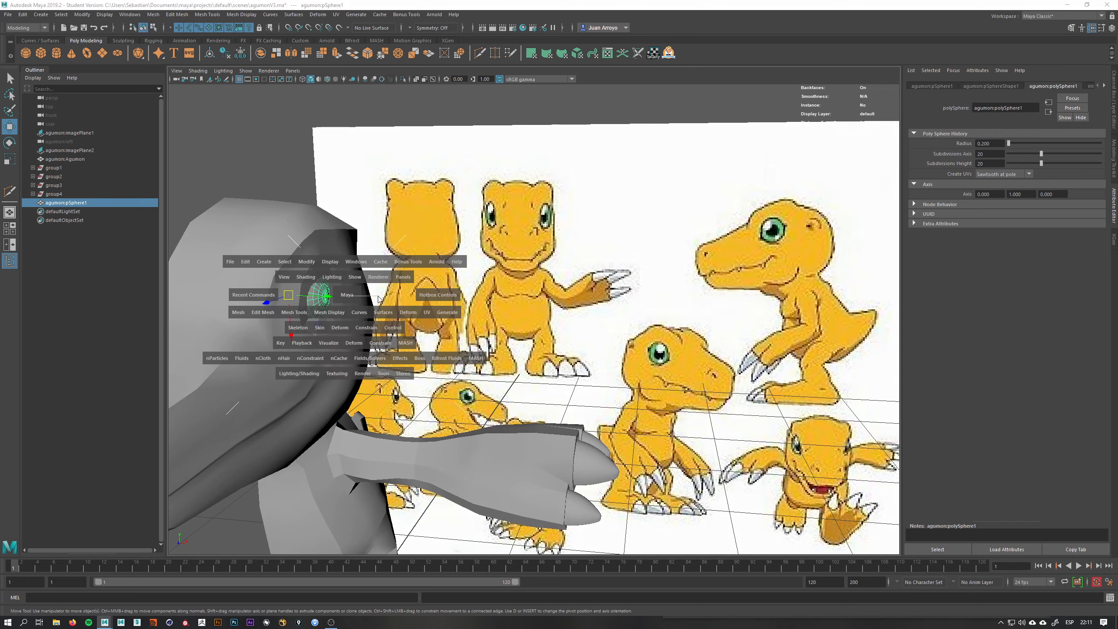
left_click_drag(321, 296, 379, 295)
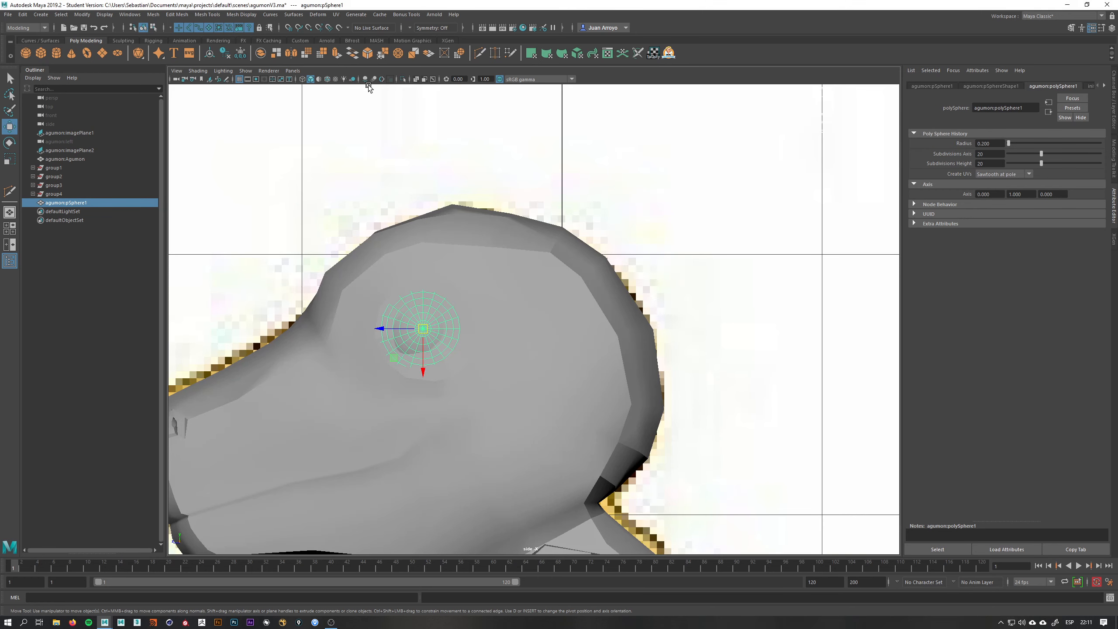
left_click(328, 79)
left_click(415, 79)
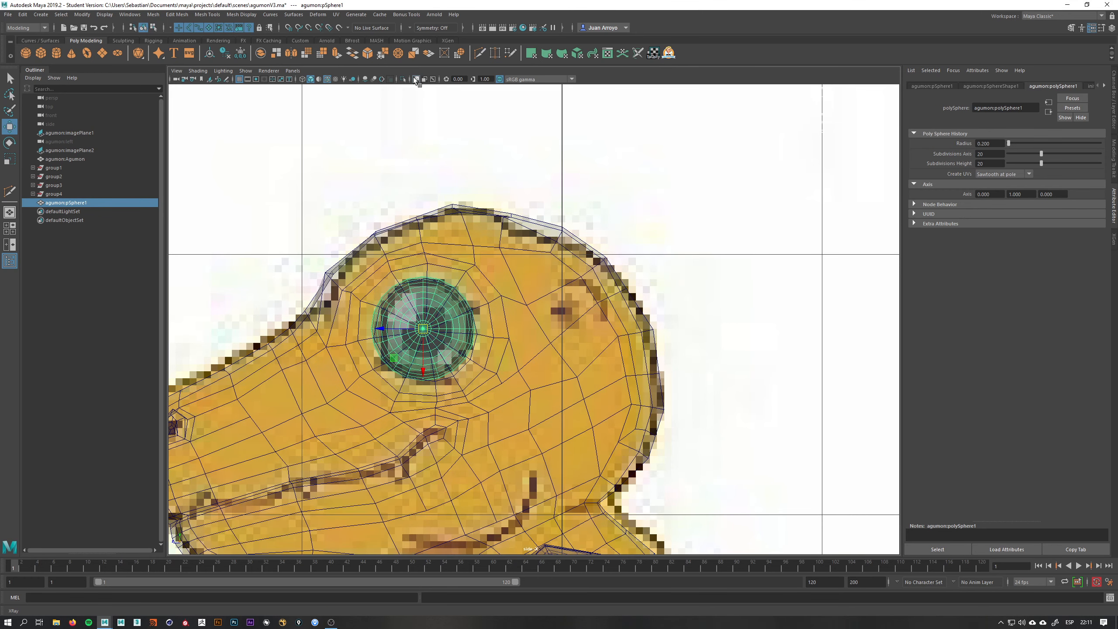
- Turn off the side view's X-ray display and put the Agumon mesh in vertex editing
left_click(416, 80)
key("space")
left_click_drag(447, 296, 477, 283)
left_click_drag(329, 303, 476, 230)
scroll(429, 312, "up", 5)
left_click(476, 225)
key("space")
middle_click_drag(501, 210, 519, 203, "alt")
middle_click_drag(542, 286, 539, 262, "alt")
right_click_drag(559, 232, 529, 232)
left_click(533, 256)
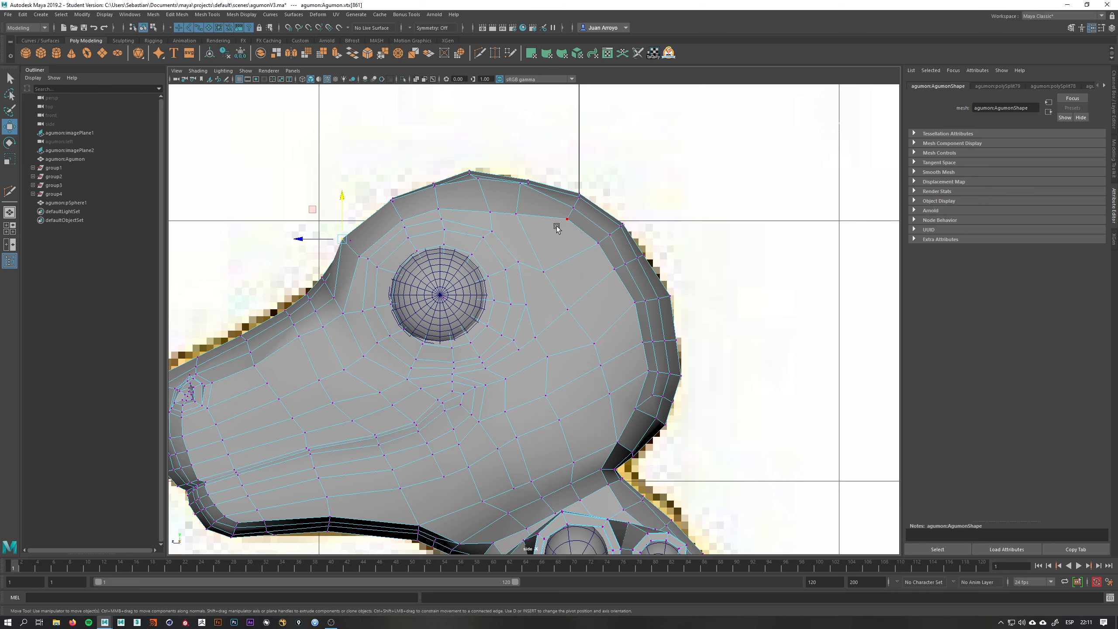
- Reposition the side-head vertices behind the eye socket to even out the edge spacing
key("q")
right_click_drag(467, 256, 469, 240)
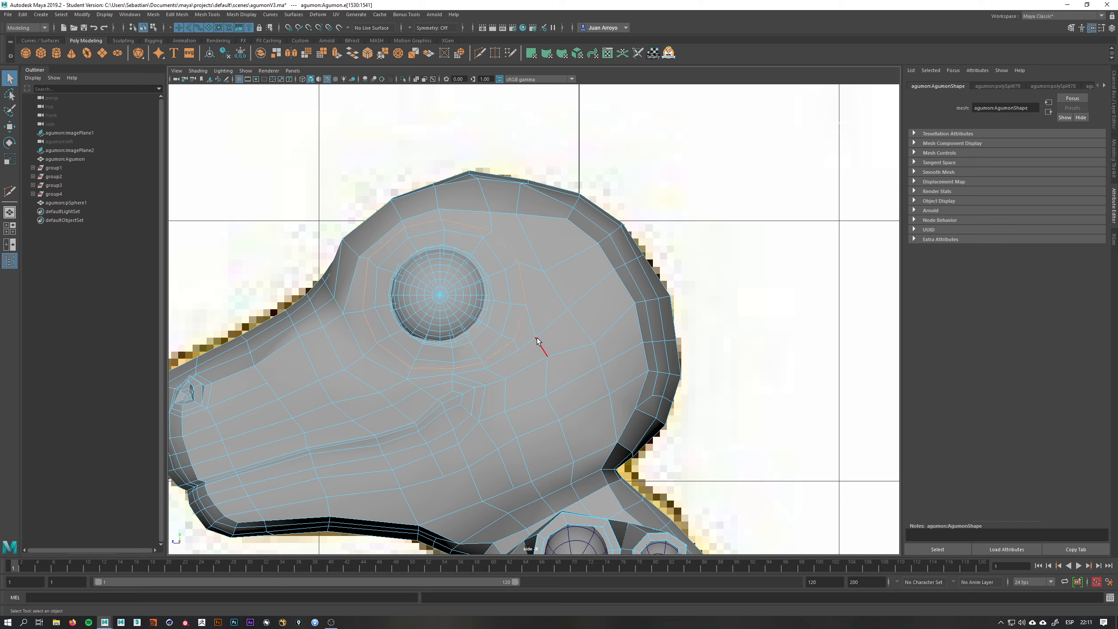
right_click_drag(548, 339, 550, 350)
key("w")
left_click(550, 321)
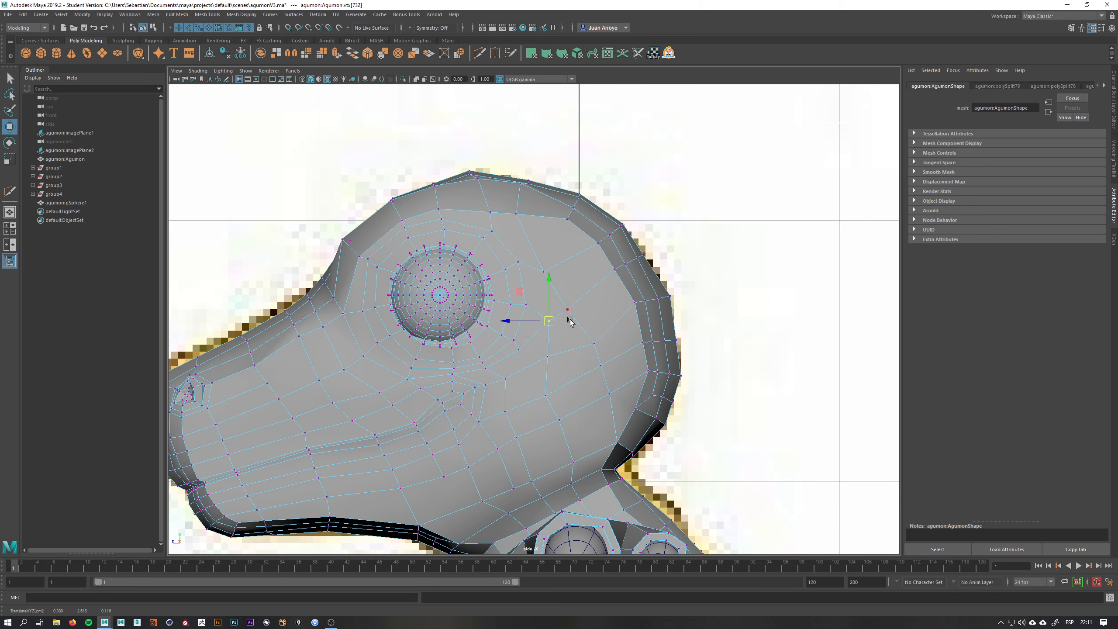
left_click(546, 274)
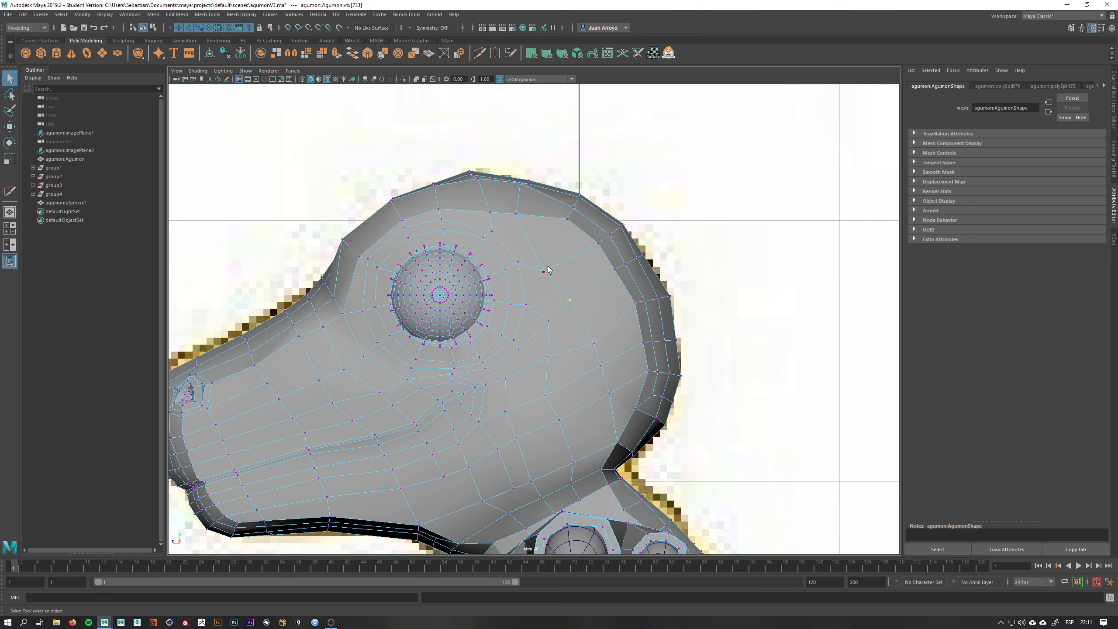
left_click_drag(548, 277, 553, 259)
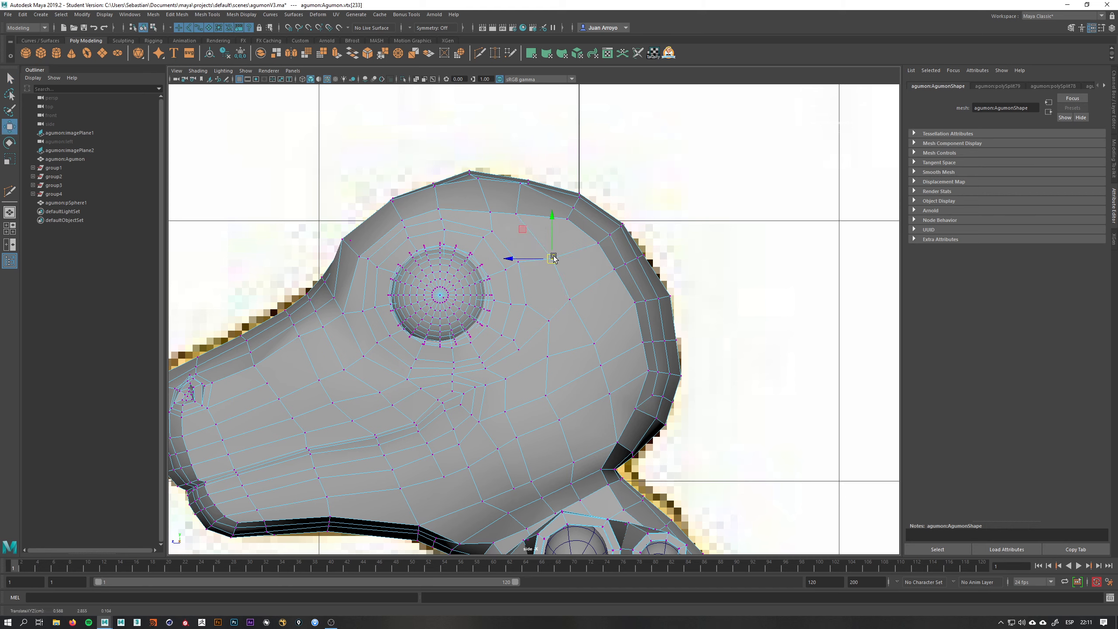
- Cut a new edge with Multi-Cut from behind the eye socket up to the upper head contour
key("q")
right_click_drag(541, 297, 542, 270)
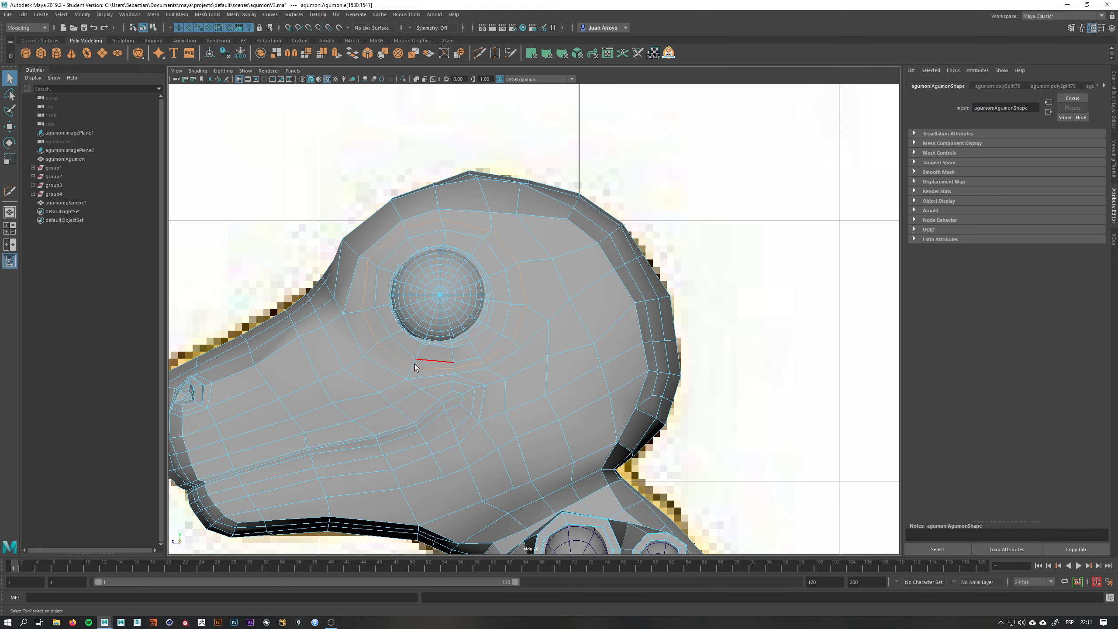
left_click(386, 369)
right_click_drag(512, 189, 548, 191)
right_click_drag(536, 253, 485, 258, "shift")
left_click(548, 321)
left_click(534, 261)
left_click(504, 213)
key("q")
- Weld the stray vertex above and behind the eye into the neighbouring edge flow
right_click_drag(507, 228, 499, 218)
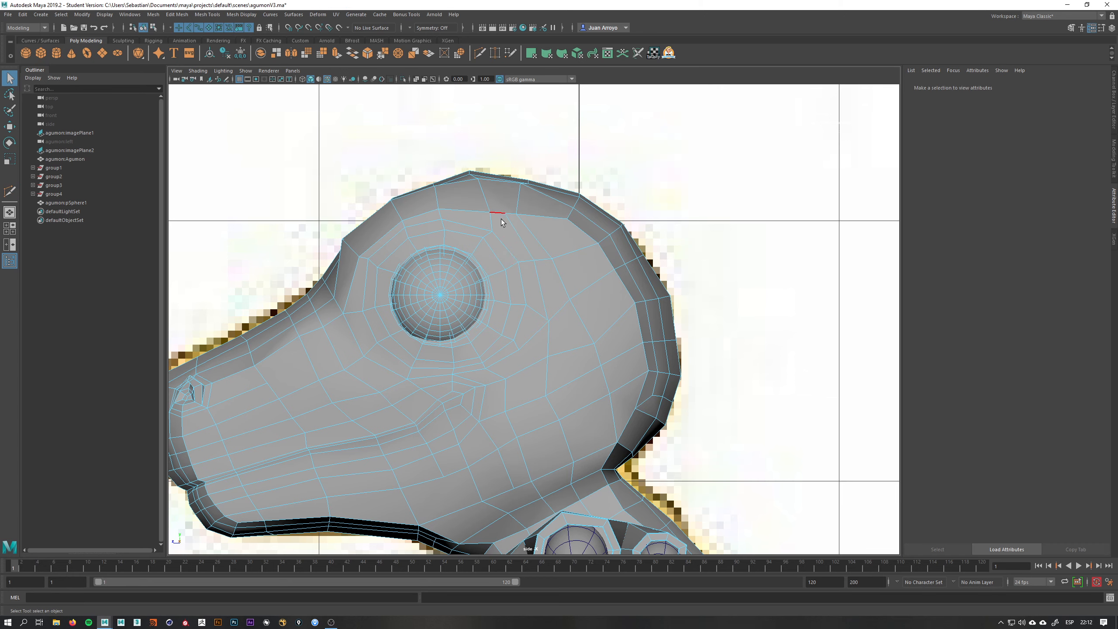
double_click(517, 238)
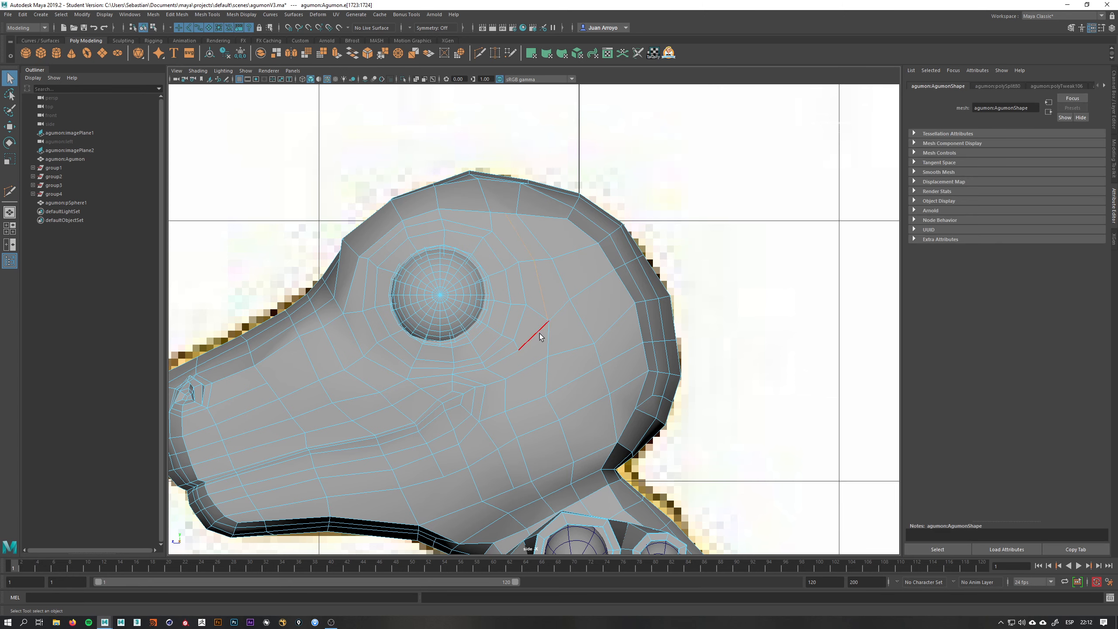
left_click(507, 358, "shift")
right_click_drag(319, 292, 569, 274, "alt")
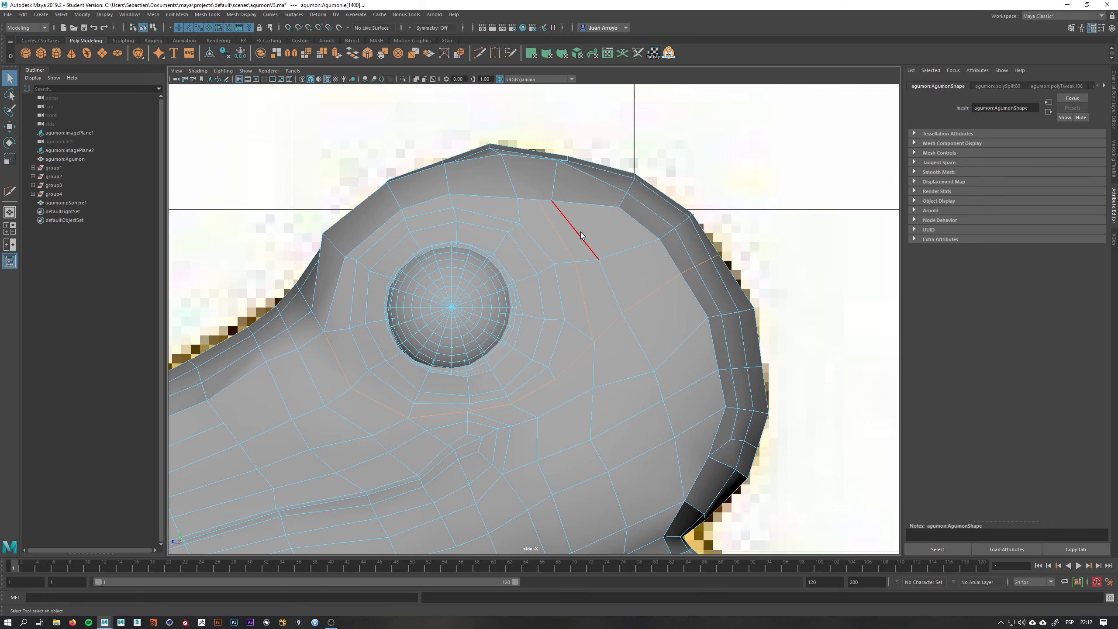
left_click(564, 254, "shift")
right_click_drag(548, 205, 499, 205)
left_click(537, 201)
key("q")
- Shift the upper head vertices behind the eye, including the one on the top silhouette, towards the back of the head
left_click(519, 201)
key("w")
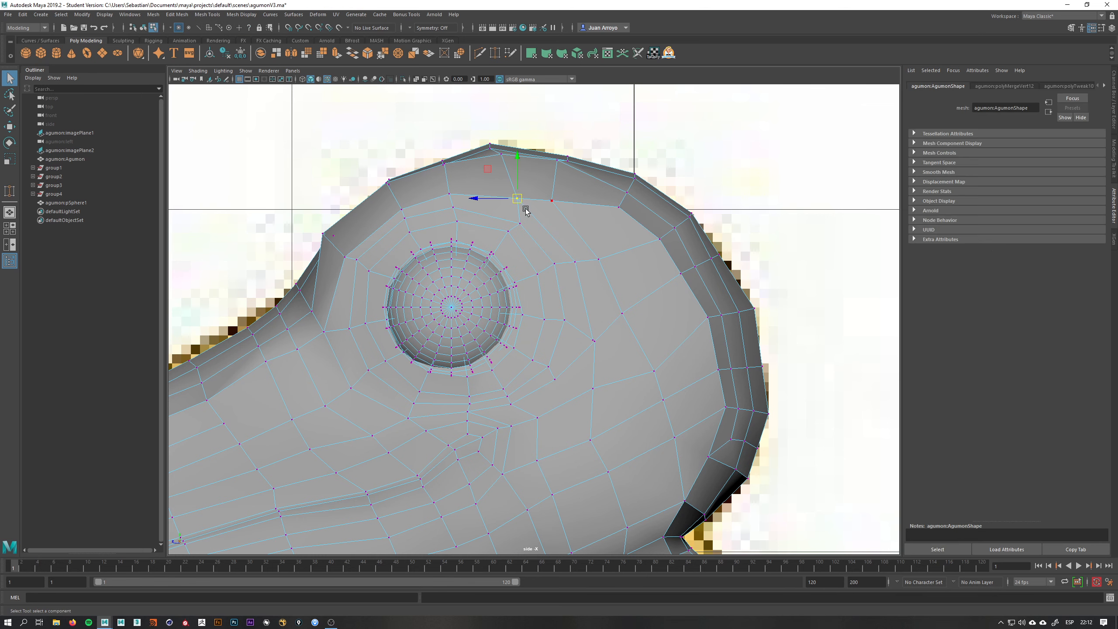
left_click_drag(521, 203, 580, 203)
left_click(556, 203)
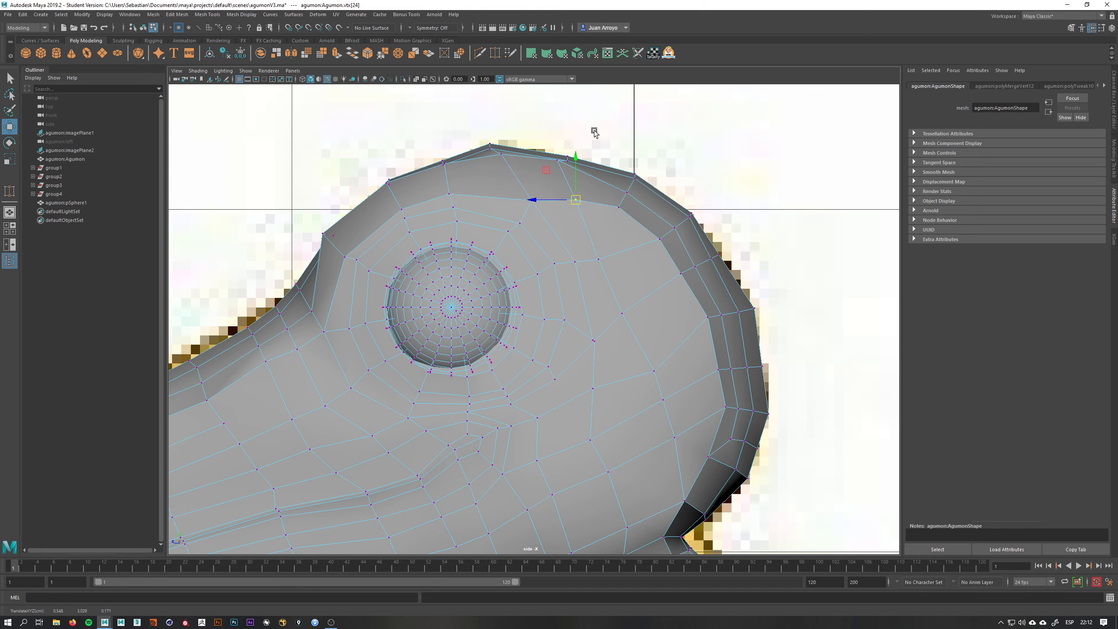
left_click_drag(567, 158, 583, 157)
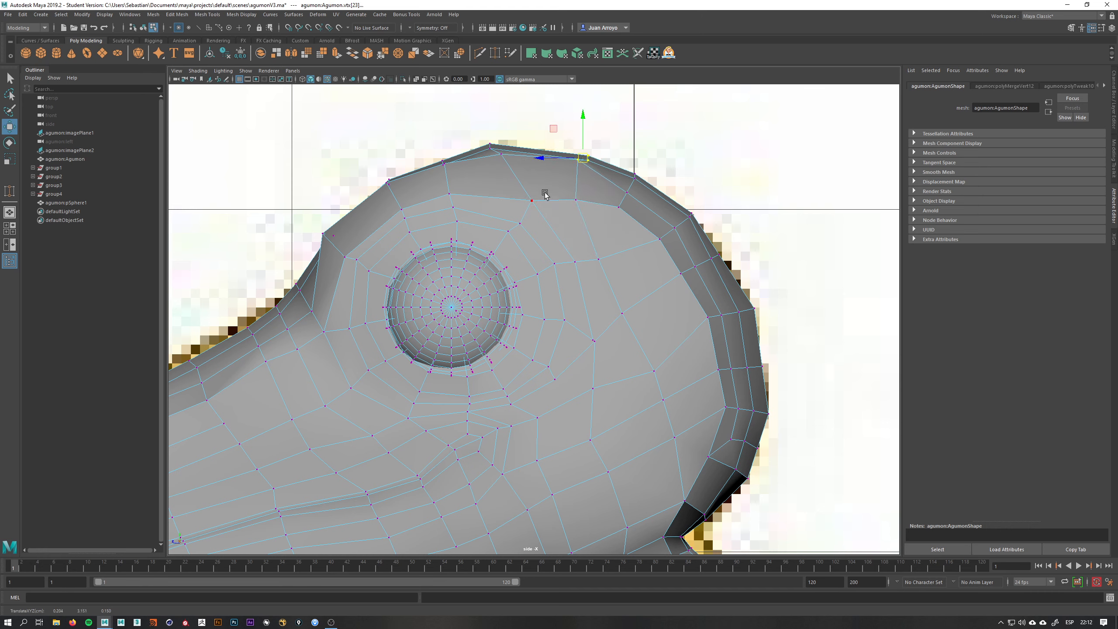
- Examine the edge loop running around the eye socket and across the back of the head
key("q")
right_click_drag(552, 260, 552, 227)
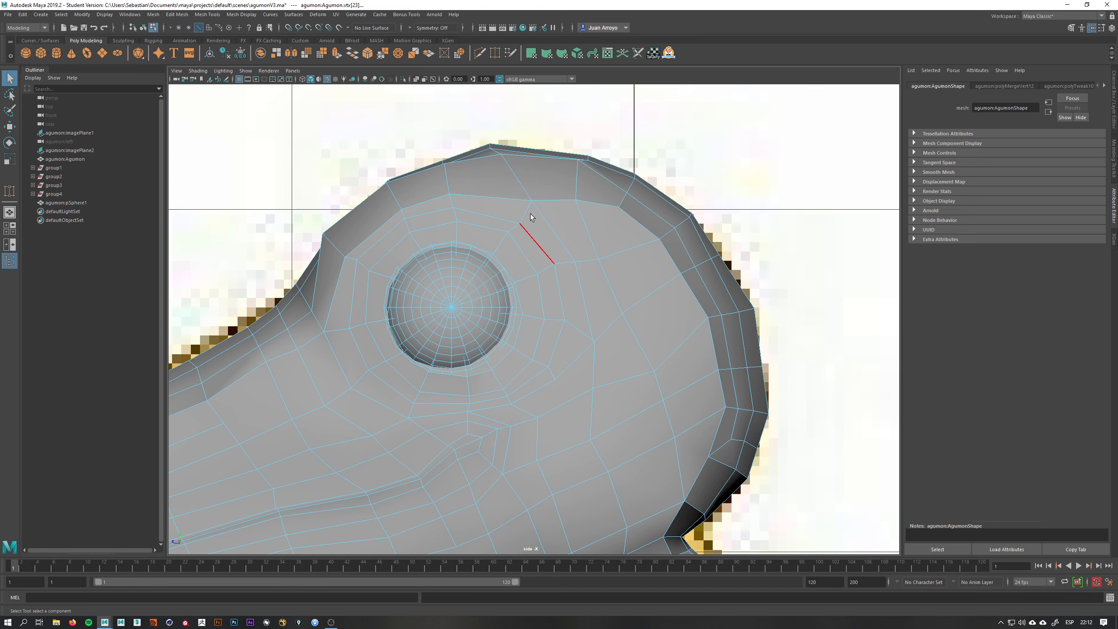
left_click(517, 175)
left_click(382, 404, "shift")
left_click(338, 350, "shift")
left_click(307, 305, "shift")
middle_click_drag(574, 367, 672, 250, "alt")
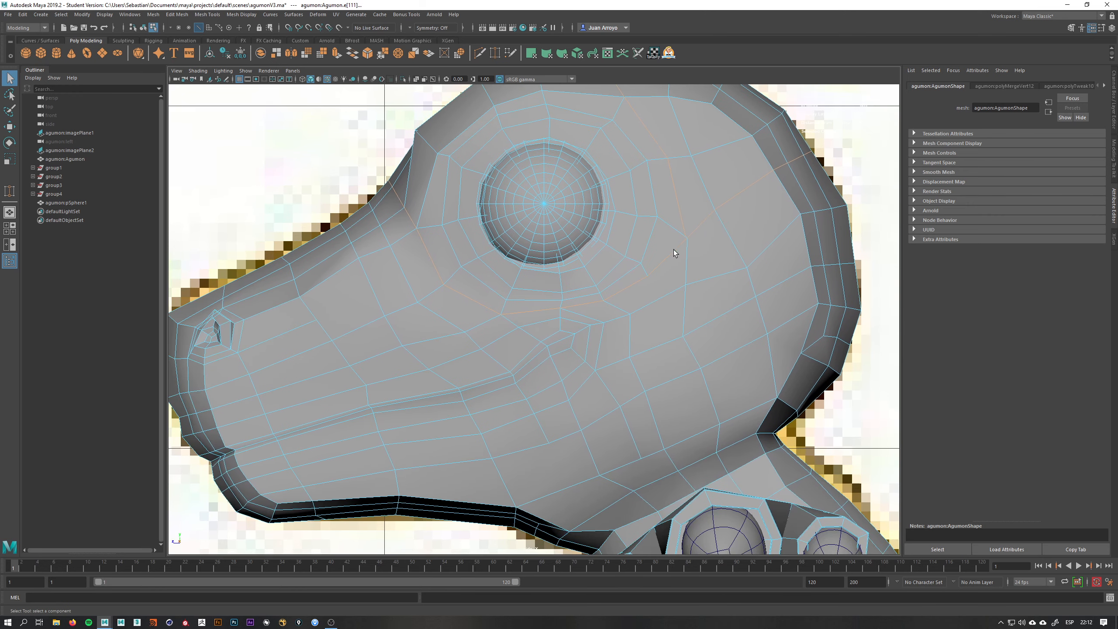
middle_click_drag(391, 296, 458, 322, "alt")
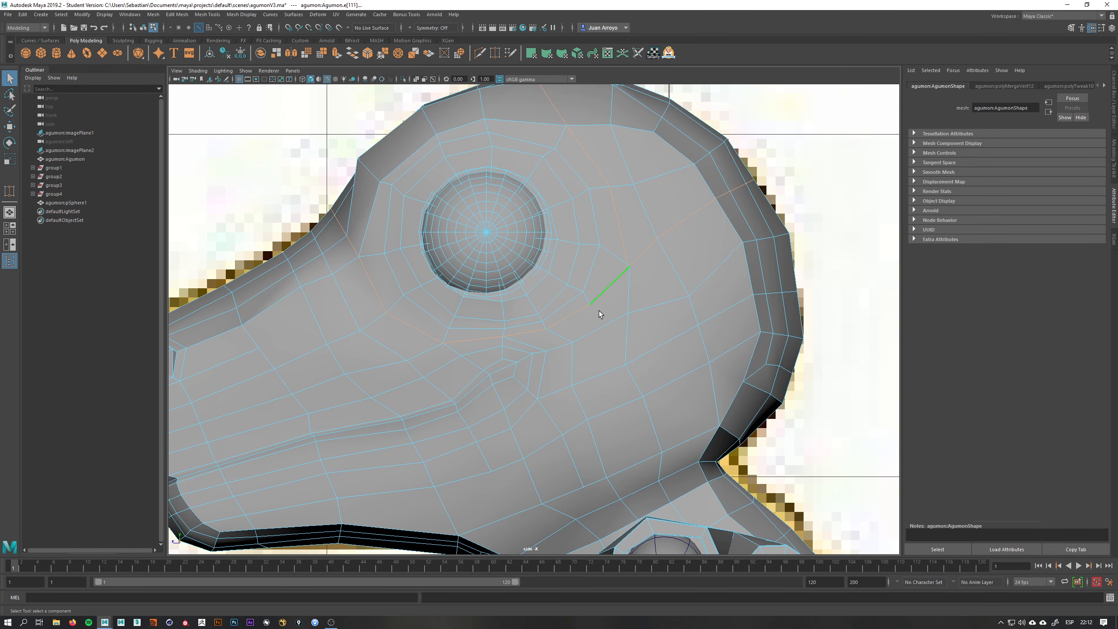
middle_click_drag(609, 304, 516, 357, "alt")
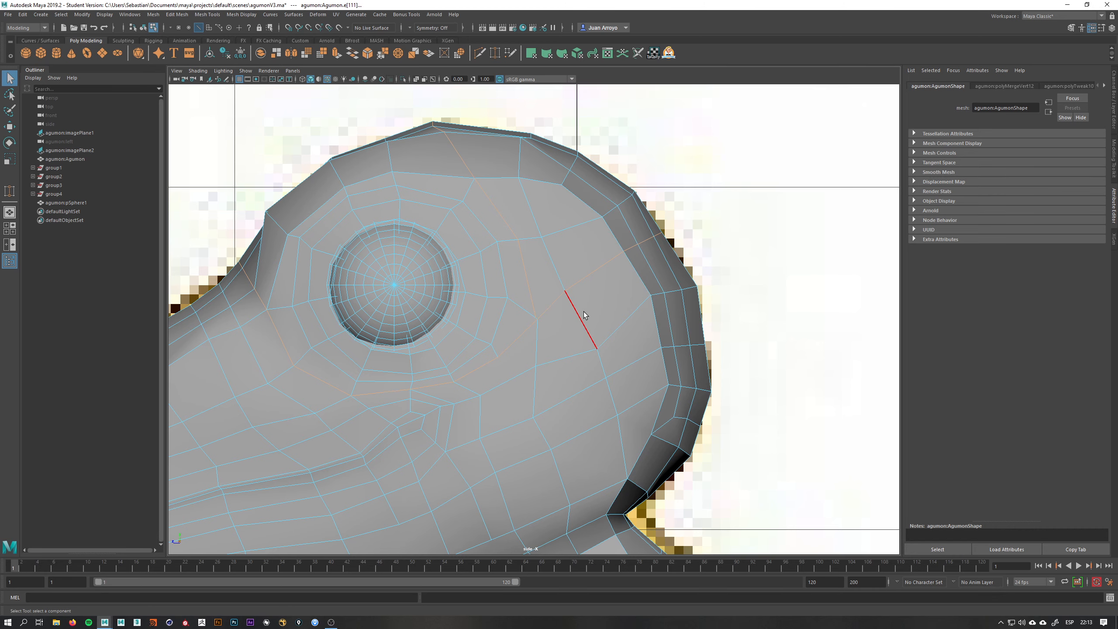
- Cut a new edge line with Multi-Cut from behind the eye socket down through the cheek towards the lower jaw
right_click_drag(584, 311, 625, 301)
middle_click_drag(507, 352, 552, 300, "alt")
right_click_drag(552, 299, 494, 294, "shift")
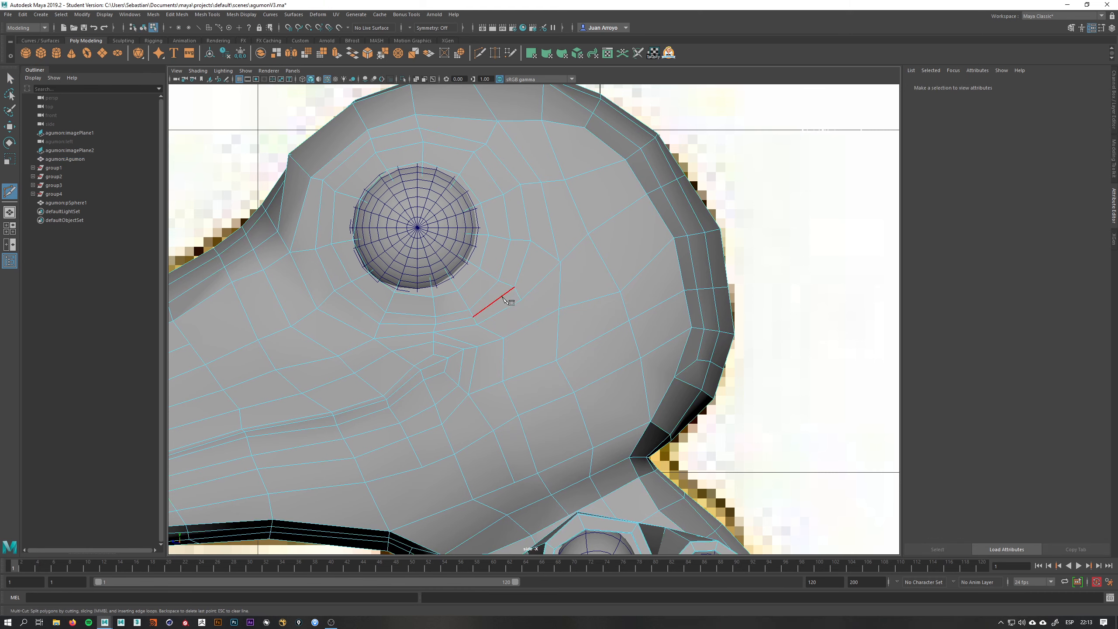
left_click(521, 300)
left_click(527, 326)
left_click(534, 369)
left_click(551, 406)
left_click(567, 458)
middle_click_drag(569, 441, 557, 358, "alt")
key("Return")
- Examine the edge loops along the mouth, cheek and lower jaw in the perspective view
key("space")
key("space")
left_click(547, 383)
left_click_drag(531, 309, 530, 237, "alt")
middle_click_drag(572, 320, 560, 347, "alt")
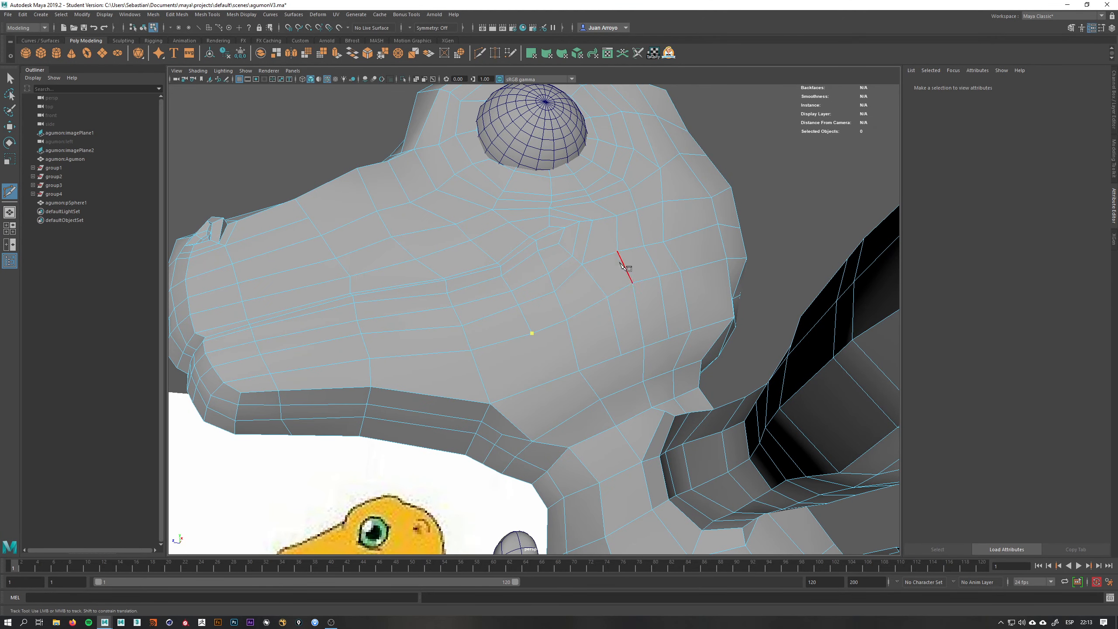
key("q")
left_click_drag(572, 309, 554, 361, "alt")
key("F8")
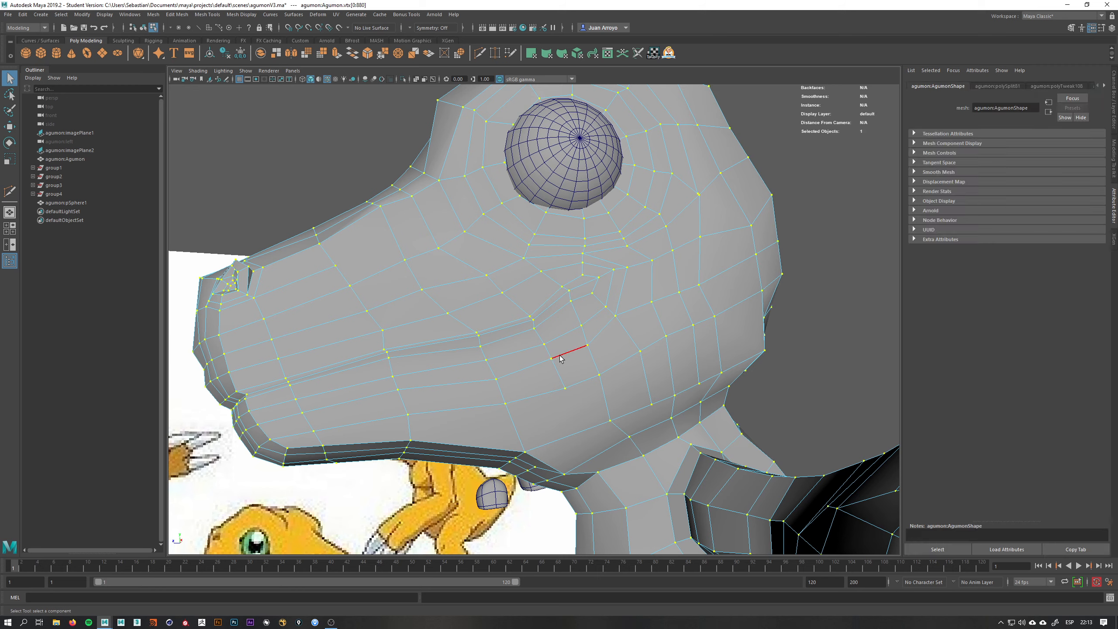
right_click_drag(562, 355, 565, 343)
double_click(567, 351)
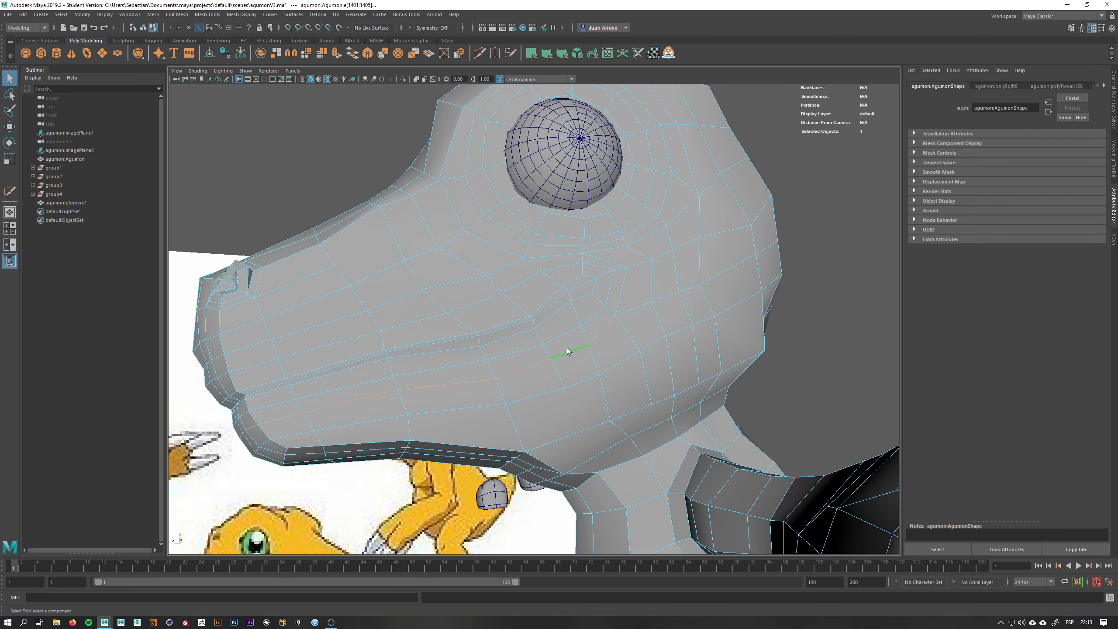
left_click(611, 307, "shift")
left_click_drag(574, 471, 569, 425, "alt")
middle_click_drag(570, 426, 564, 382, "alt")
right_click_drag(550, 270, 546, 245)
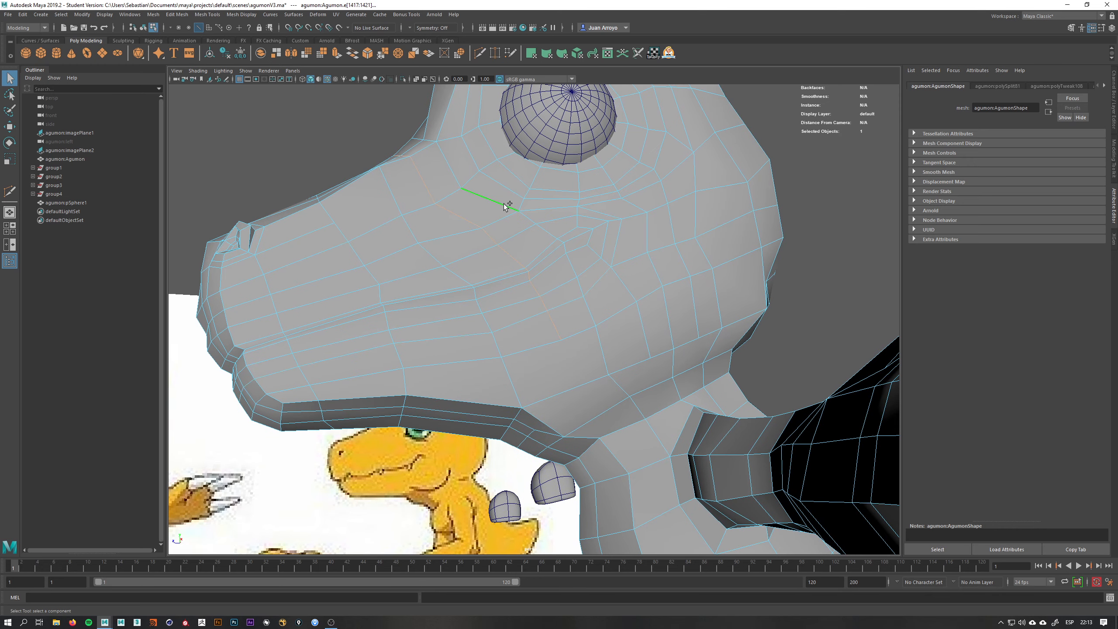
left_click_drag(568, 395, 594, 320, "alt")
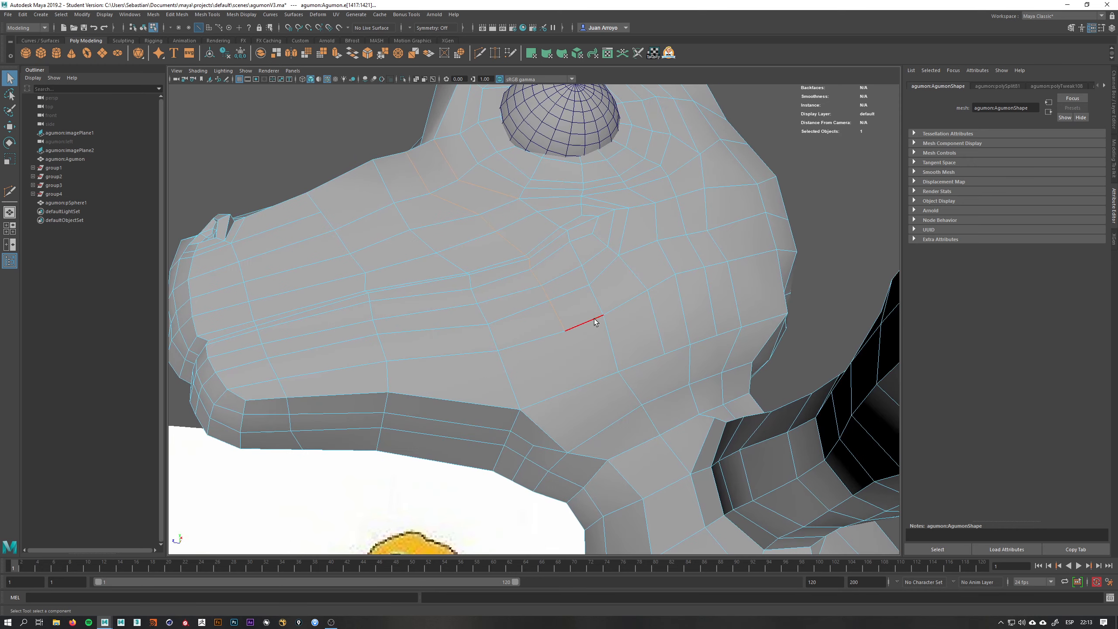
- Extend the cheek's edge line with Multi-Cut down to the lower jaw's underside near the neck
right_click_drag(594, 319, 611, 305)
right_click(591, 315, "shift")
left_click(541, 314)
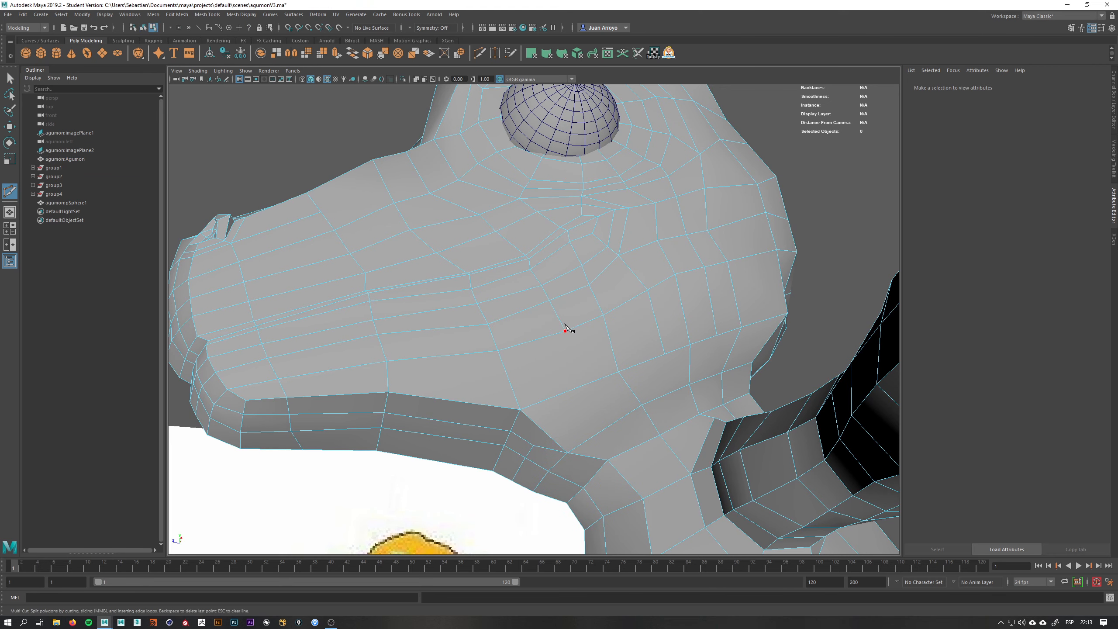
left_click(566, 330)
left_click(574, 388)
middle_click_drag(574, 421, 559, 405, "alt")
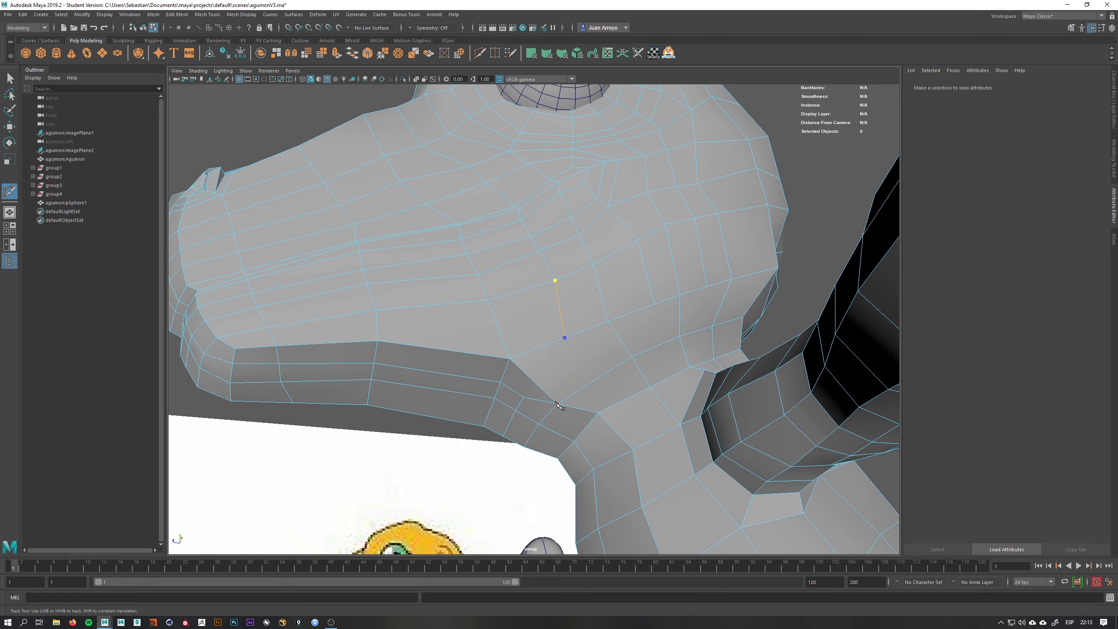
left_click(557, 404)
key("Return")
- Examine the faces around the jaw's rear corner, where the underside meets the neck
left_click_drag(625, 353, 644, 377, "alt")
right_click_drag(644, 376, 661, 373, "alt")
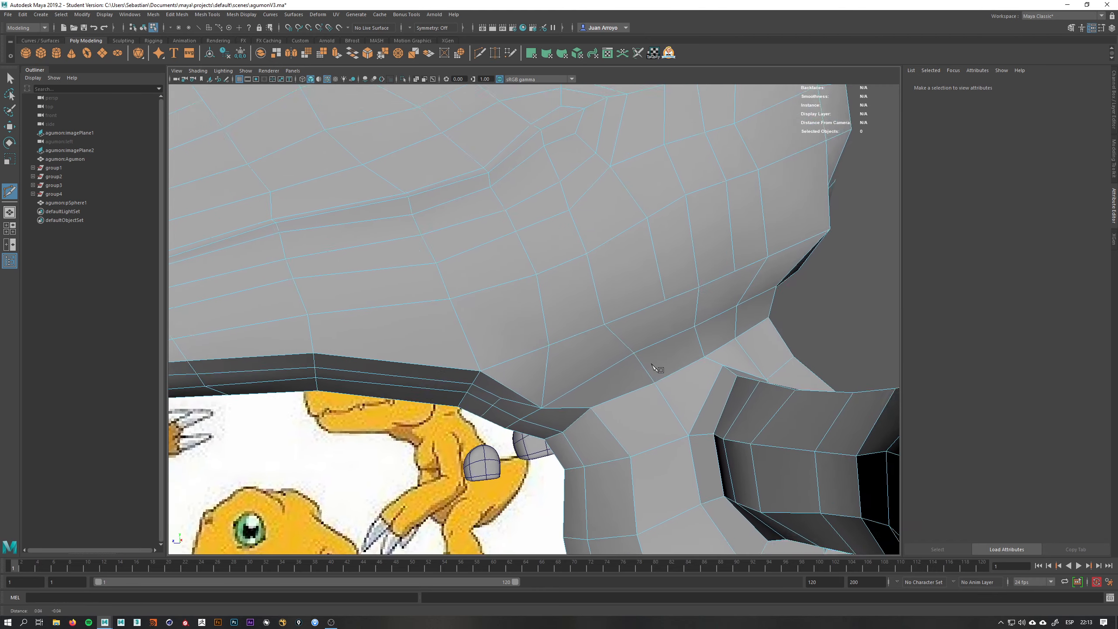
middle_click_drag(662, 372, 650, 353, "alt")
left_click_drag(590, 323, 606, 298, "alt")
key("q")
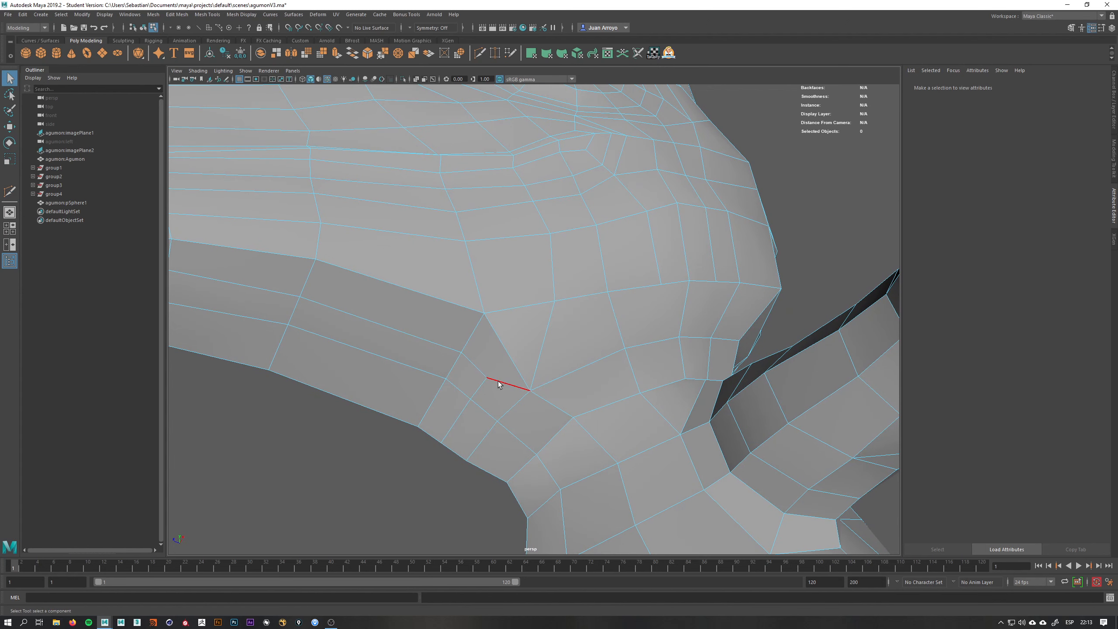
right_click_drag(528, 337, 530, 357)
left_click(531, 353)
left_click(558, 351, "shift")
left_click(561, 390, "shift")
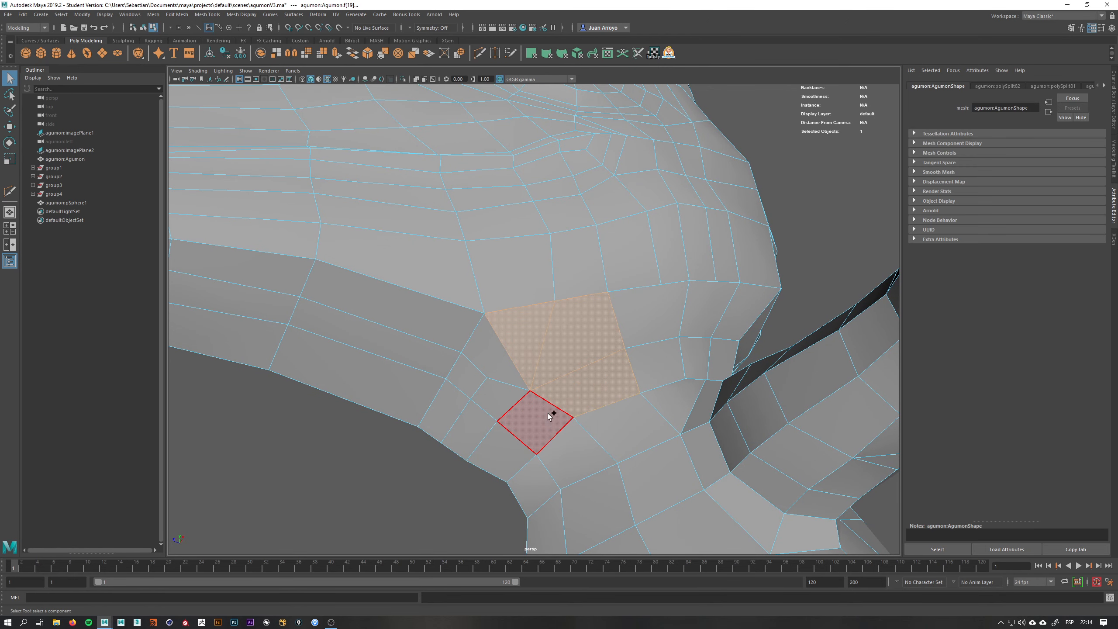
left_click(498, 396, "shift")
left_click(489, 370, "shift")
- Delete the branching edges on the jaw's underside beside its rear corner
left_click_drag(490, 373, 495, 360, "alt")
right_click_drag(495, 360, 494, 343)
left_click(476, 359)
left_click(504, 377, "shift")
left_click(456, 405, "shift")
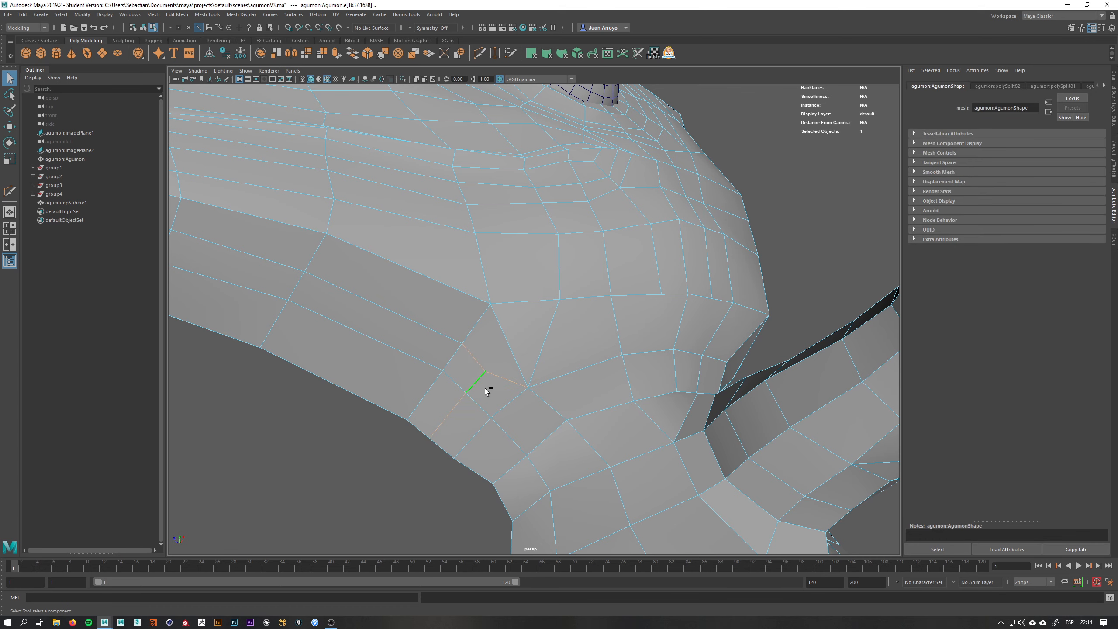
right_click_drag(489, 388, 470, 408, "shift")
- Cut a replacement edge line with Multi-Cut from the jaw's underside across to the front of the neck
left_click_drag(495, 395, 599, 328, "alt")
right_click_drag(596, 327, 530, 326)
left_click(588, 364)
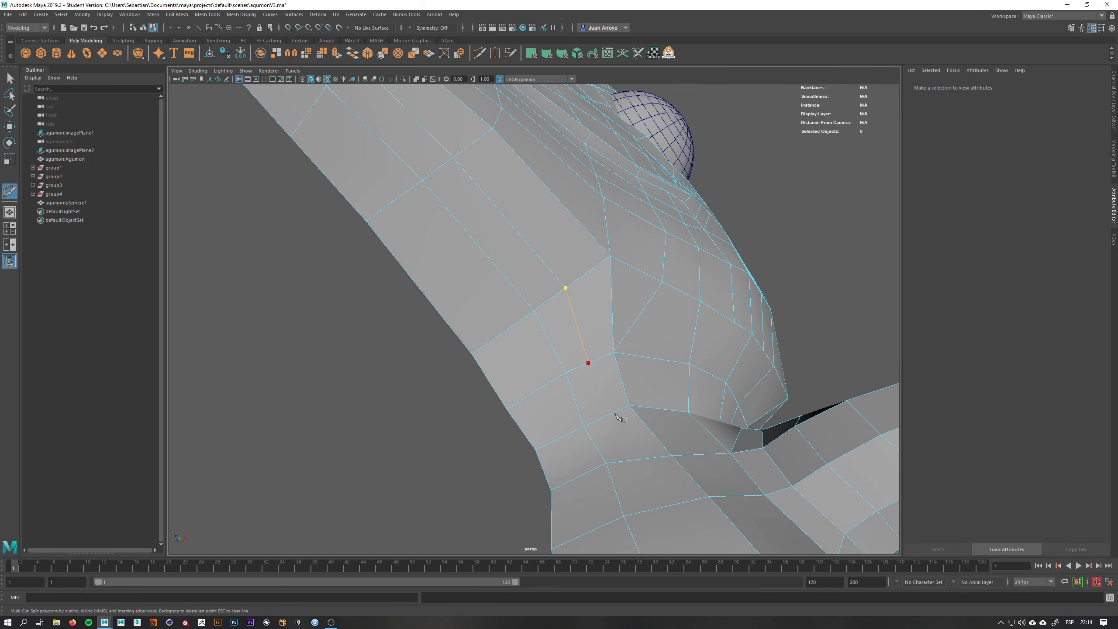
left_click(608, 415)
left_click_drag(623, 436, 583, 351, "alt")
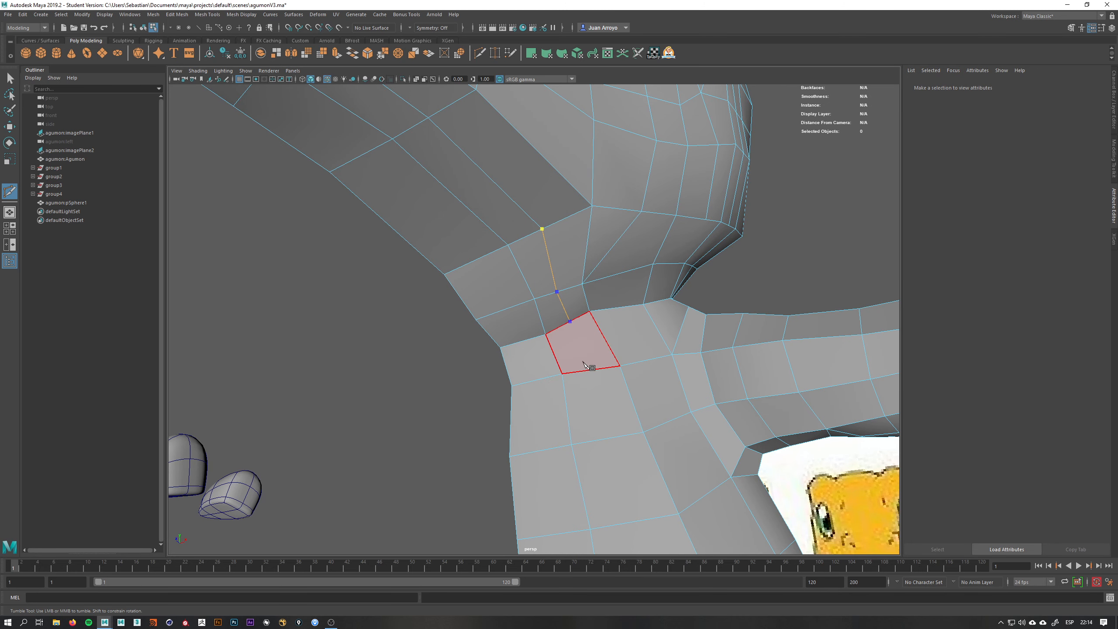
key("Return")
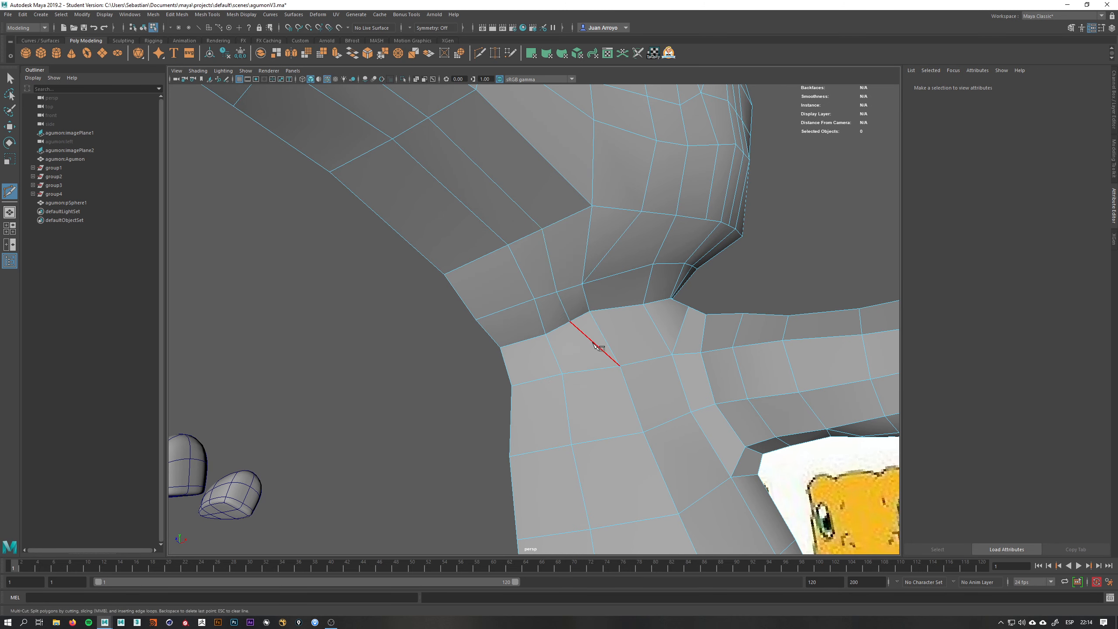
key("Return")
- Check the vertex placement around the new cut between the jaw's rear corner and the front of the neck
right_click_drag(581, 343, 550, 344)
key("q")
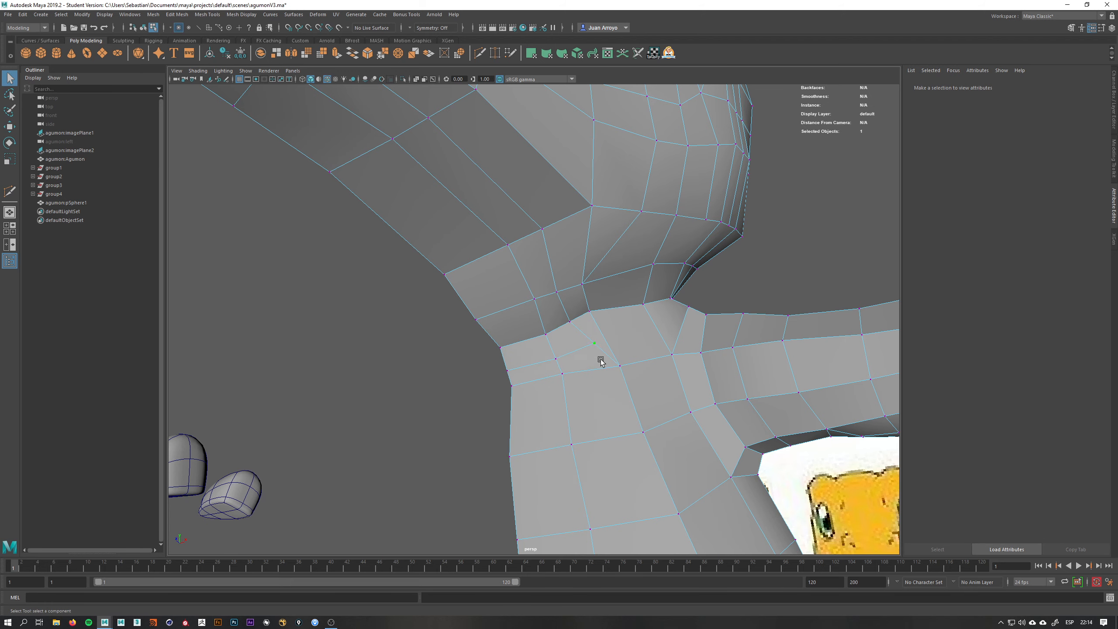
left_click(595, 344)
key("w")
right_click_drag(577, 293, 541, 268, "alt")
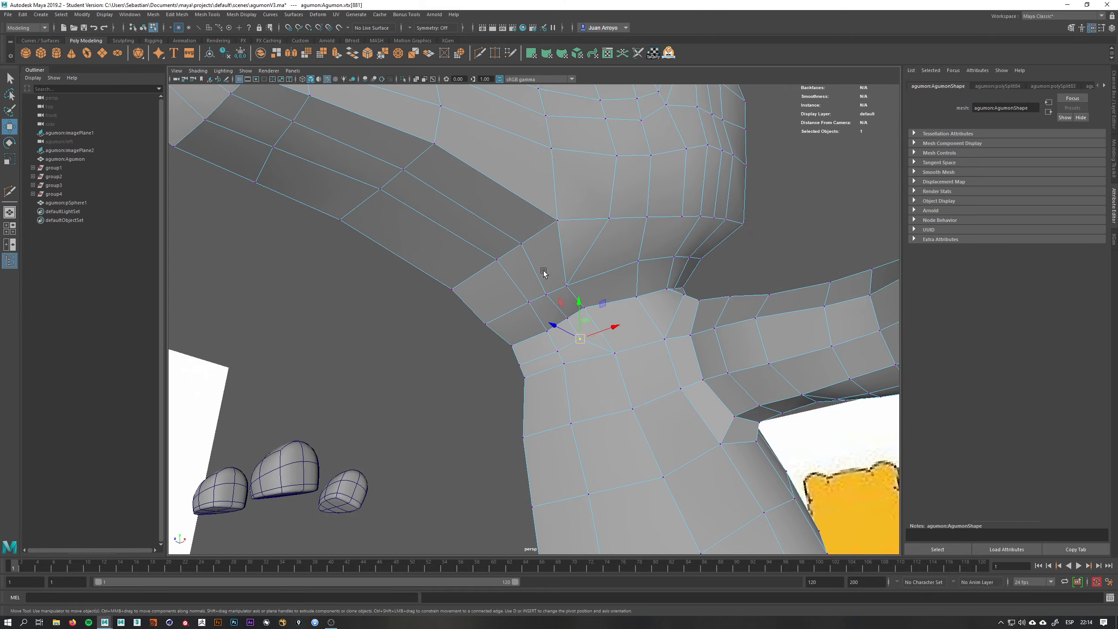
middle_click_drag(541, 268, 571, 374, "alt")
right_click_drag(572, 373, 571, 372, "alt")
left_click(577, 403)
scroll(576, 404, "down", 3)
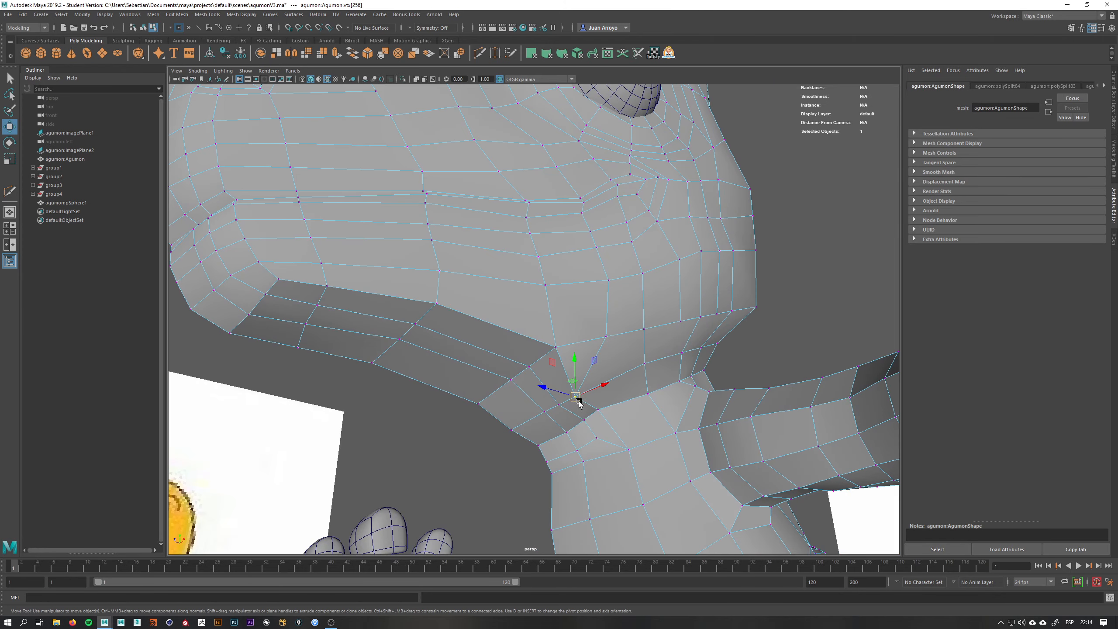
left_click_drag(591, 386, 616, 358, "alt")
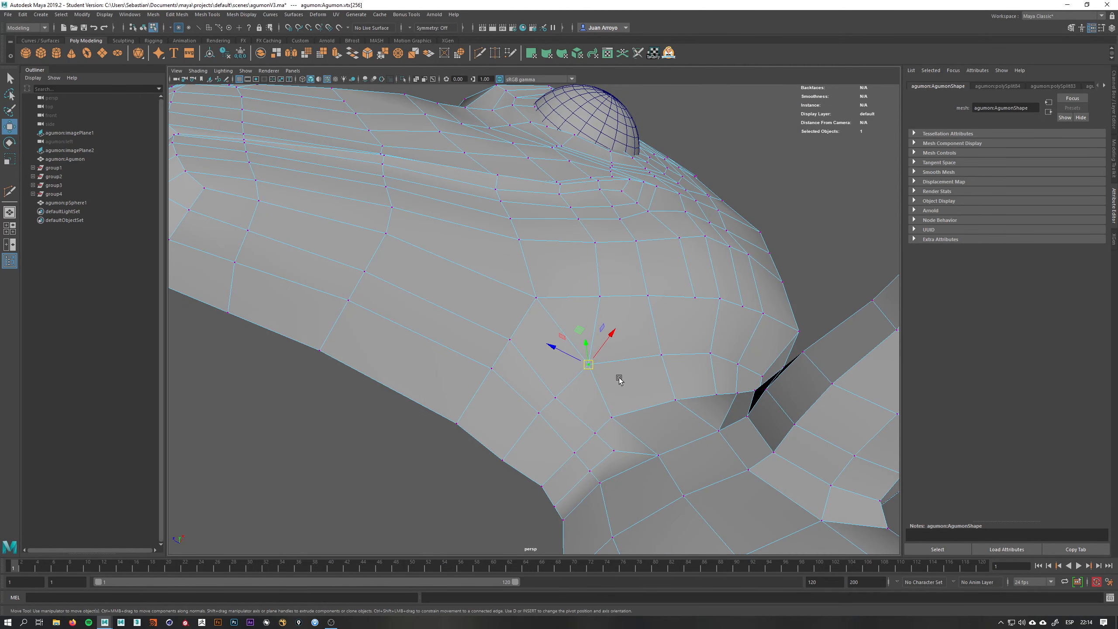
- Delete the misdirected edge on the lower cheek beside the jaw's rear corner
key("q")
right_click_drag(583, 323, 590, 297)
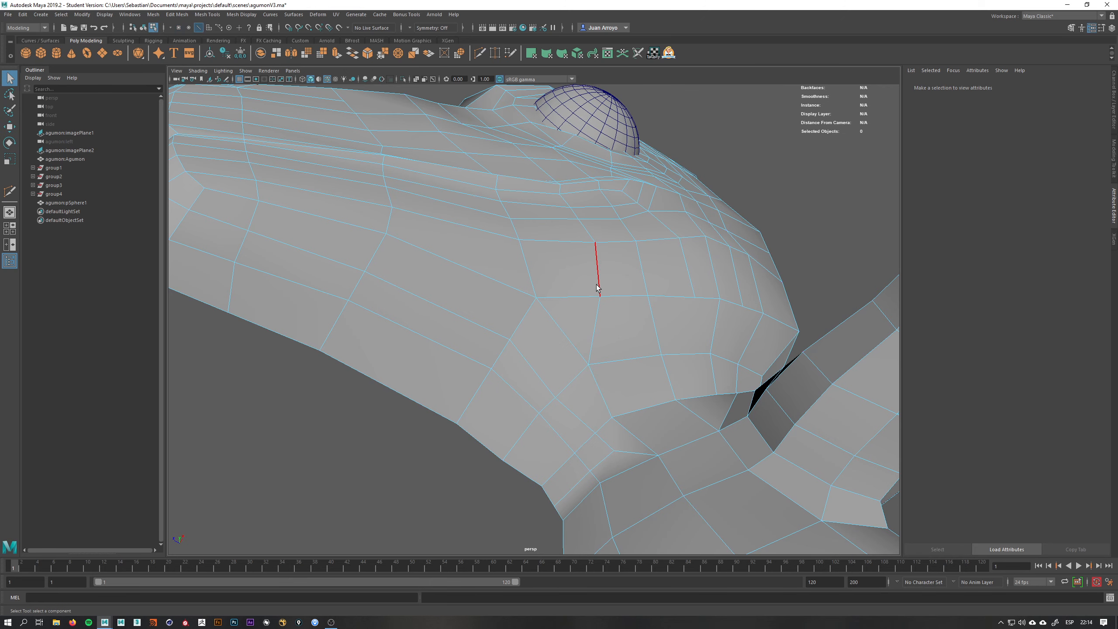
right_click(616, 338)
left_click(593, 339)
right_click_drag(590, 339, 535, 350, "shift")
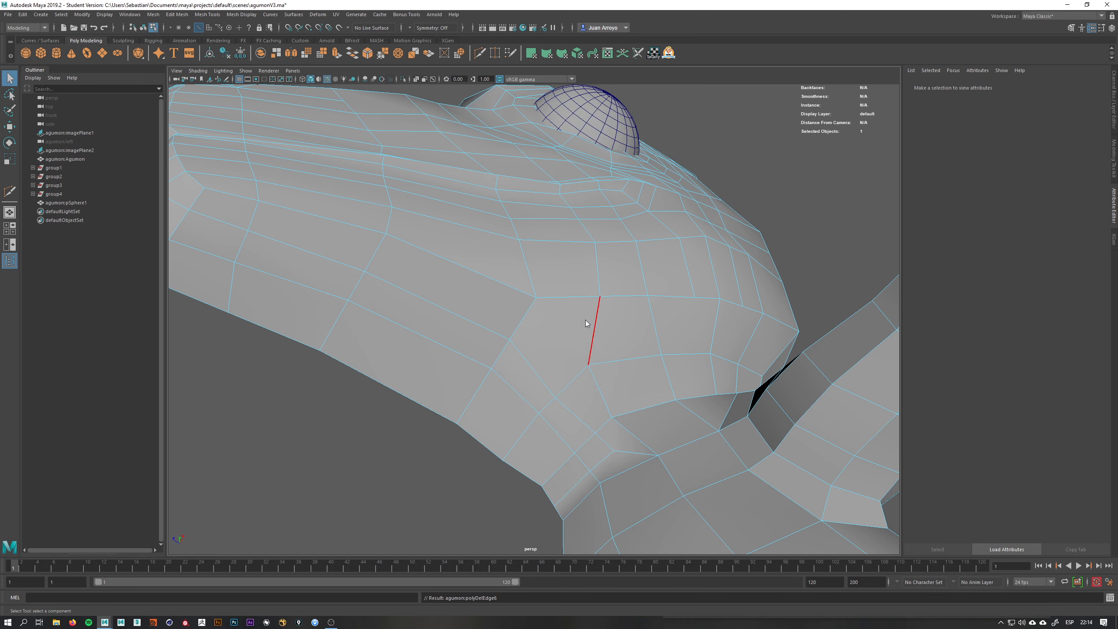
- Cut a new edge line with Multi-Cut from the jaw's rear corner vertex down across the jaw's underside
right_click_drag(585, 319, 510, 314)
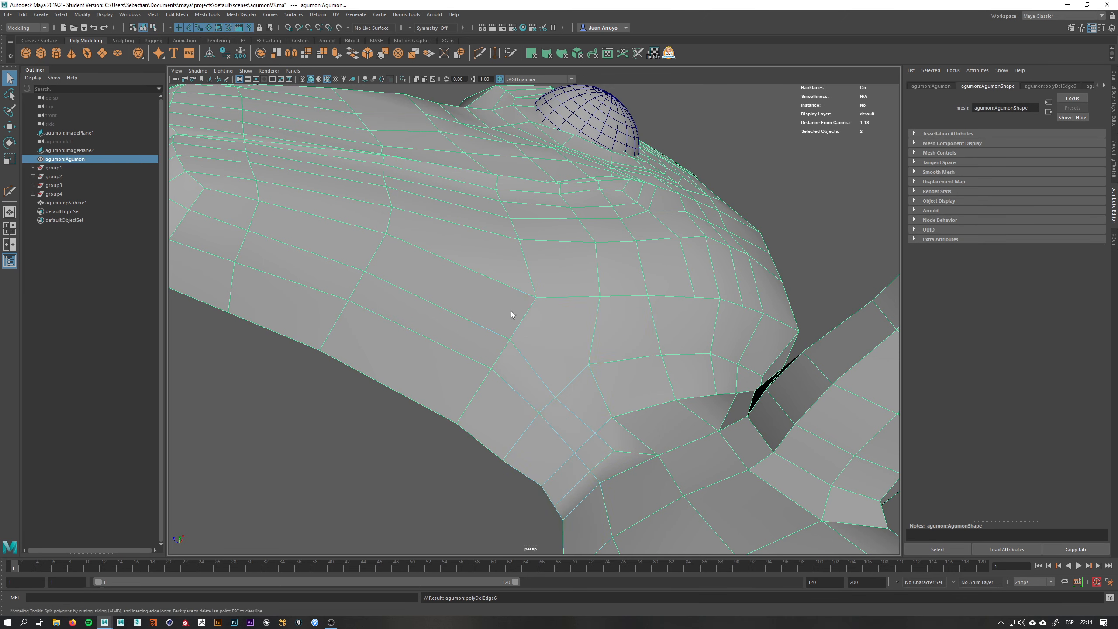
left_click(552, 343)
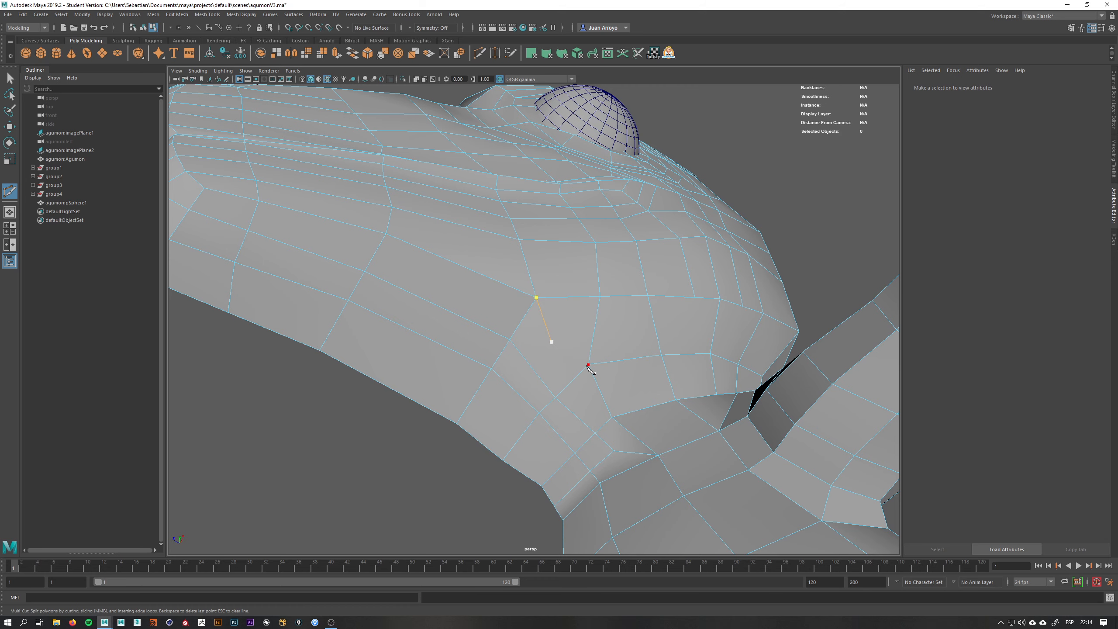
right_click(582, 366)
left_click(551, 343)
left_click(477, 434)
right_click(594, 344)
left_click_drag(593, 344, 591, 368, "alt")
- Select the face loop crossing the cheek and jaw's rear corner to examine how the loop flows
key("q")
right_click_drag(566, 323, 567, 353)
left_click(567, 337)
double_click(563, 286, "shift")
left_click_drag(568, 308, 616, 388, "alt")
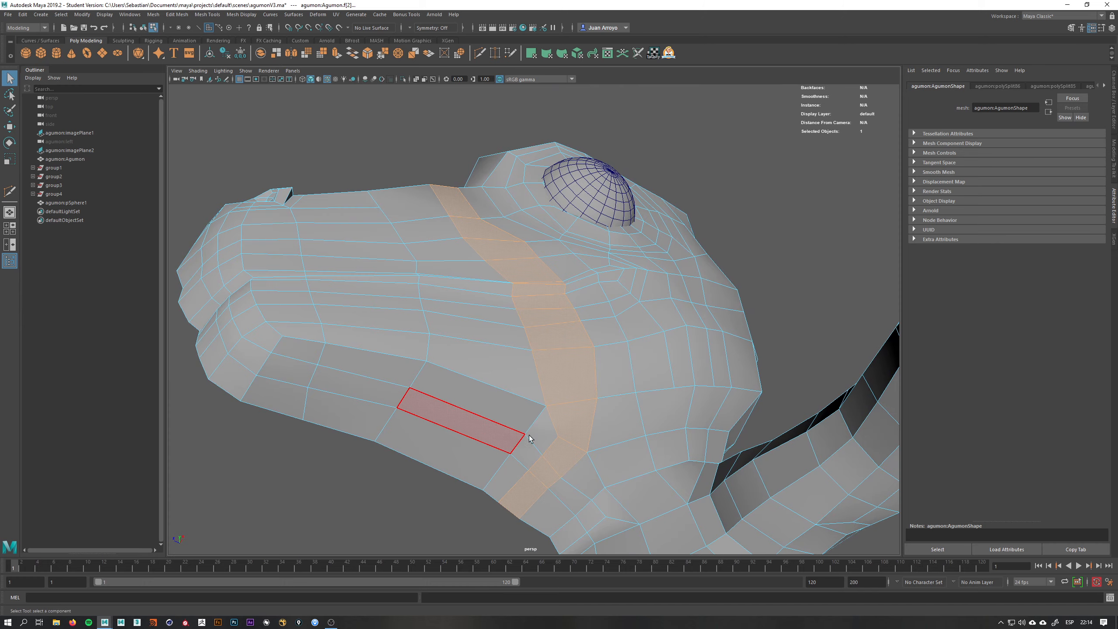
left_click_drag(530, 436, 559, 290, "alt")
- Return the Agumon mesh to object mode and save the scene, accepting the student version notice
right_click_drag(557, 289, 584, 260)
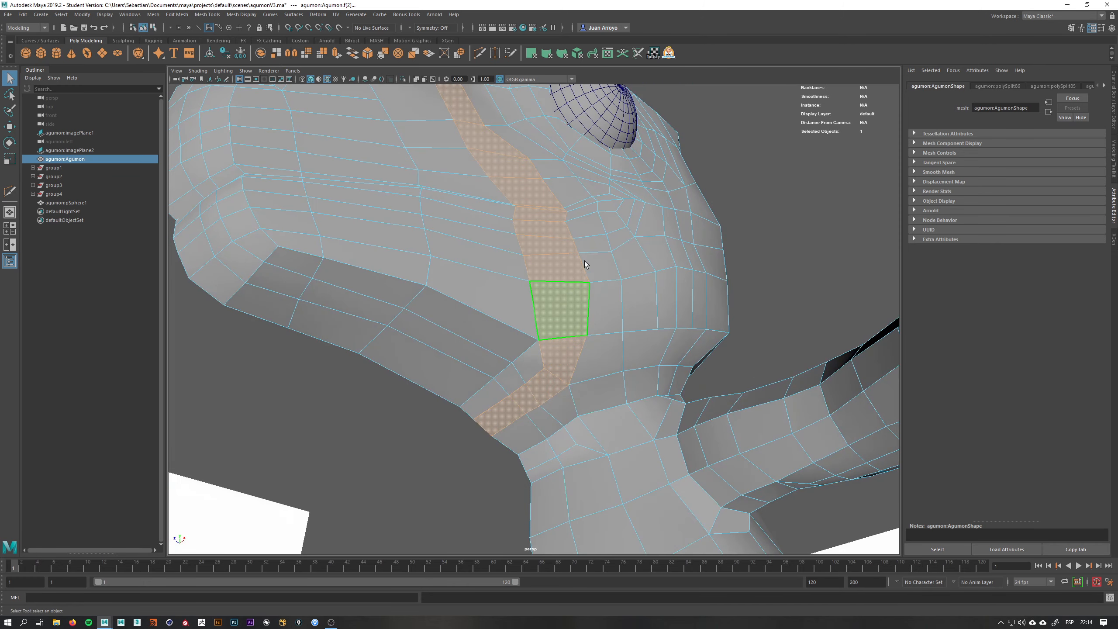
left_click(83, 29)
left_click(538, 315)
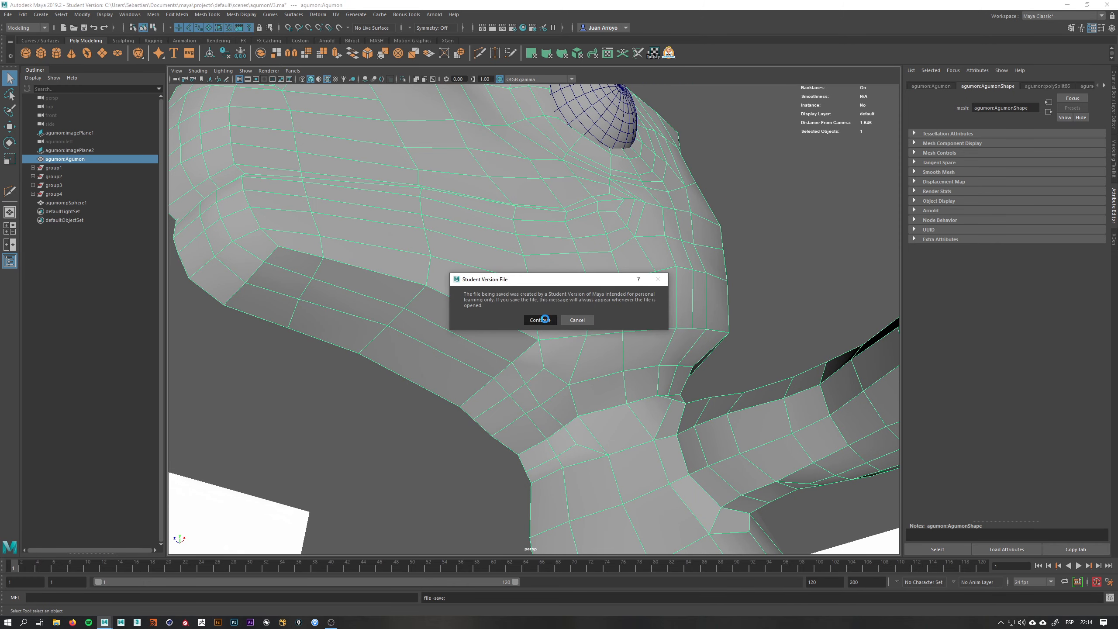
- Smooth the Agumon head's surface around the cheek, eye socket and mouth with the Smooth sculpting tool
left_click(124, 40)
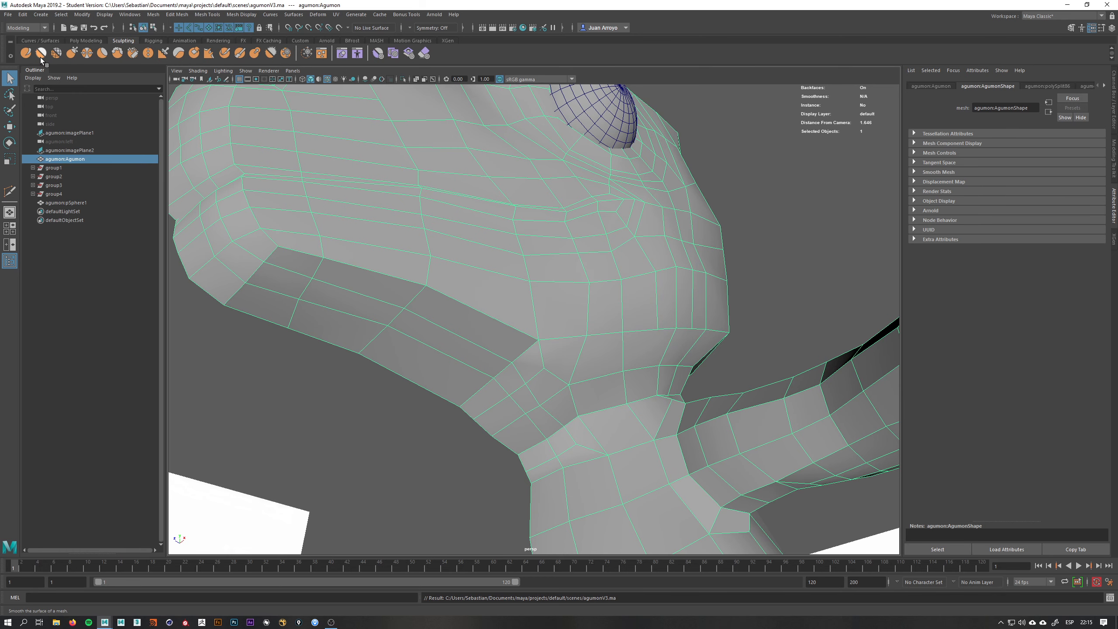
left_click(41, 58)
mouse_move(542, 326)
left_mouse_down("alt")
mouse_move(540, 317)
mouse_move(574, 325)
mouse_move(592, 304)
mouse_move(577, 406)
left_mouse_up("alt")
key("b")
mouse_move(475, 336)
left_mouse_down("alt")
mouse_move(608, 310)
mouse_move(575, 315)
left_mouse_up("alt")
left_click_drag(437, 183, 471, 245, "alt")
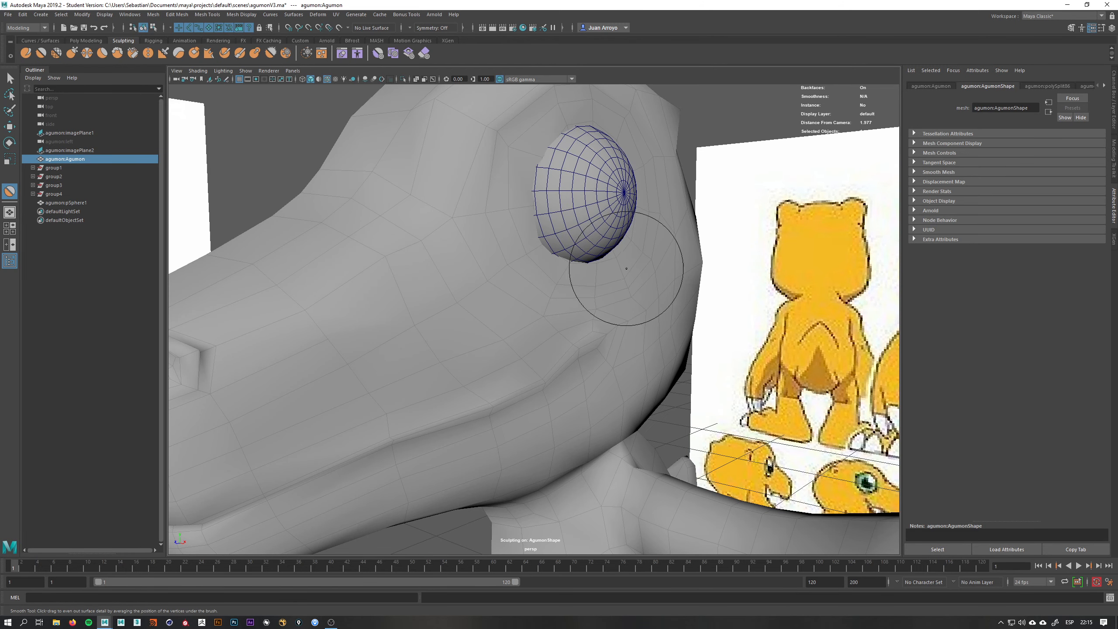
left_click_drag(653, 254, 619, 263, "alt")
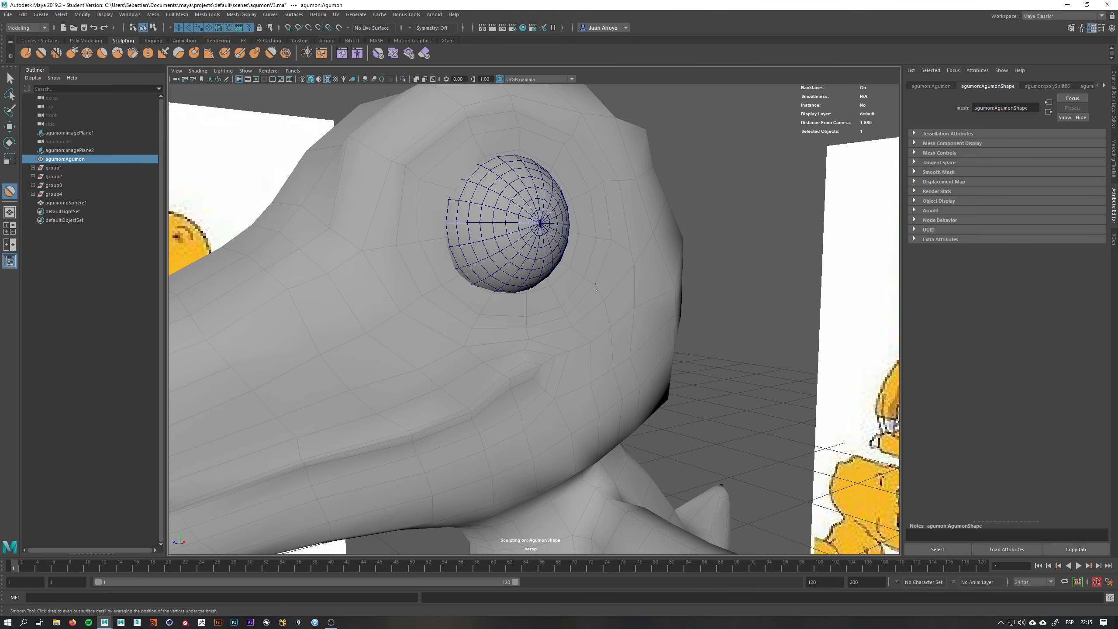
left_click_drag(645, 182, 574, 125, "alt")
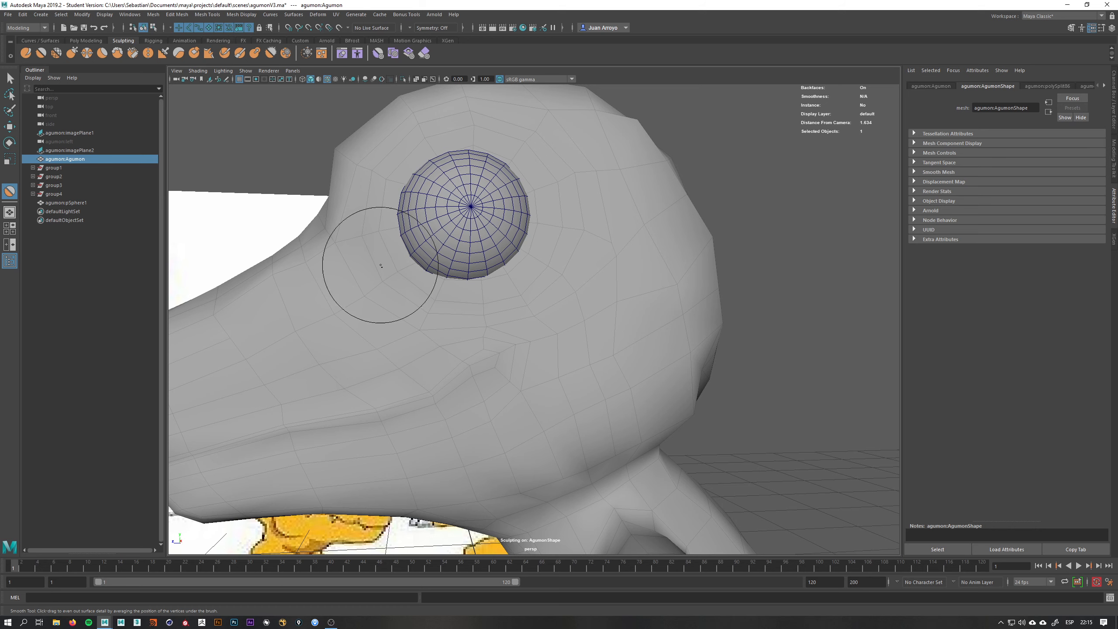
mouse_move(614, 389)
left_mouse_down("alt")
mouse_move(609, 400)
mouse_move(604, 351)
left_mouse_up("alt")
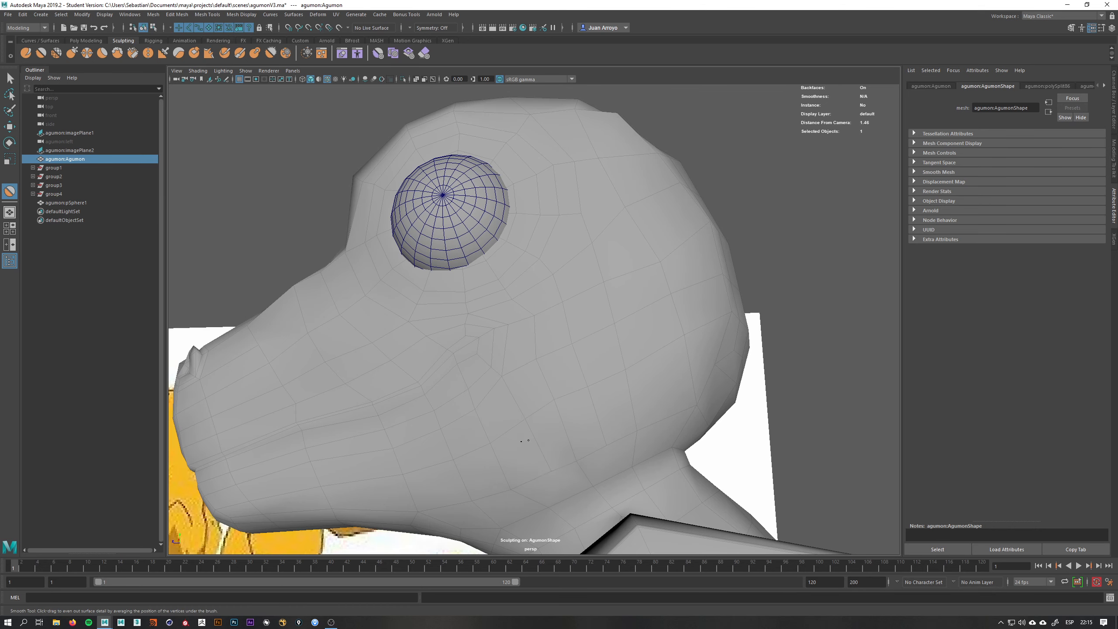
- Start Multi-Cut on the back of the head and examine the edge flow down to the neck junction
mouse_move(544, 419)
left_mouse_down("alt")
mouse_move(597, 410)
mouse_move(596, 397)
left_mouse_up("alt")
right_click_drag(597, 397, 597, 387, "shift")
middle_click_drag(596, 387, 599, 282, "alt")
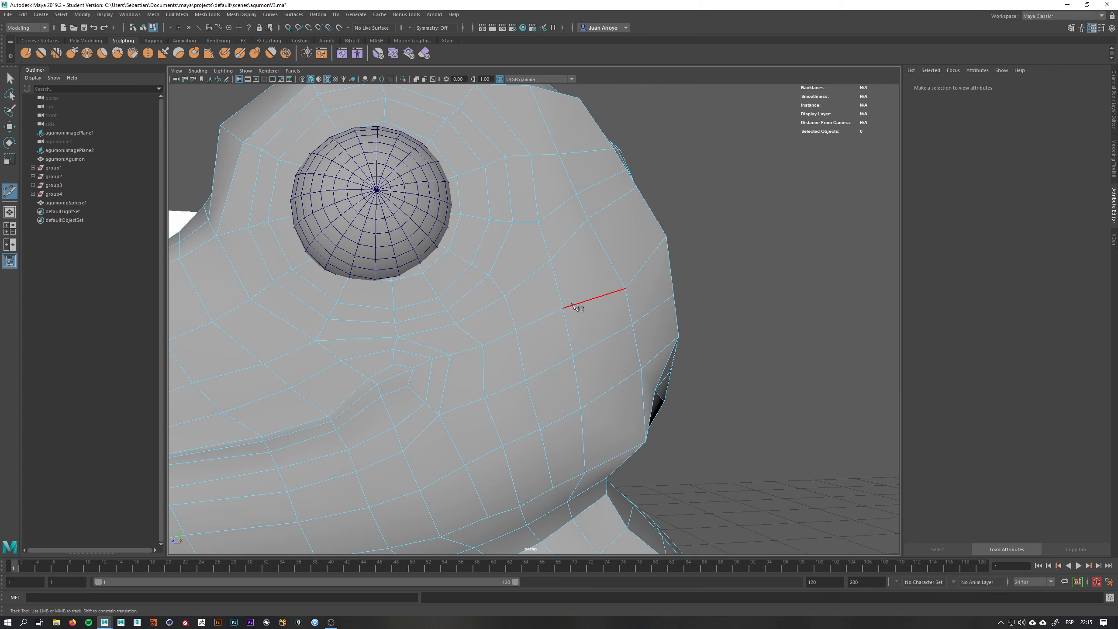
scroll(581, 312, "down", 1)
left_click(560, 312)
middle_click_drag(575, 319, 581, 262, "alt")
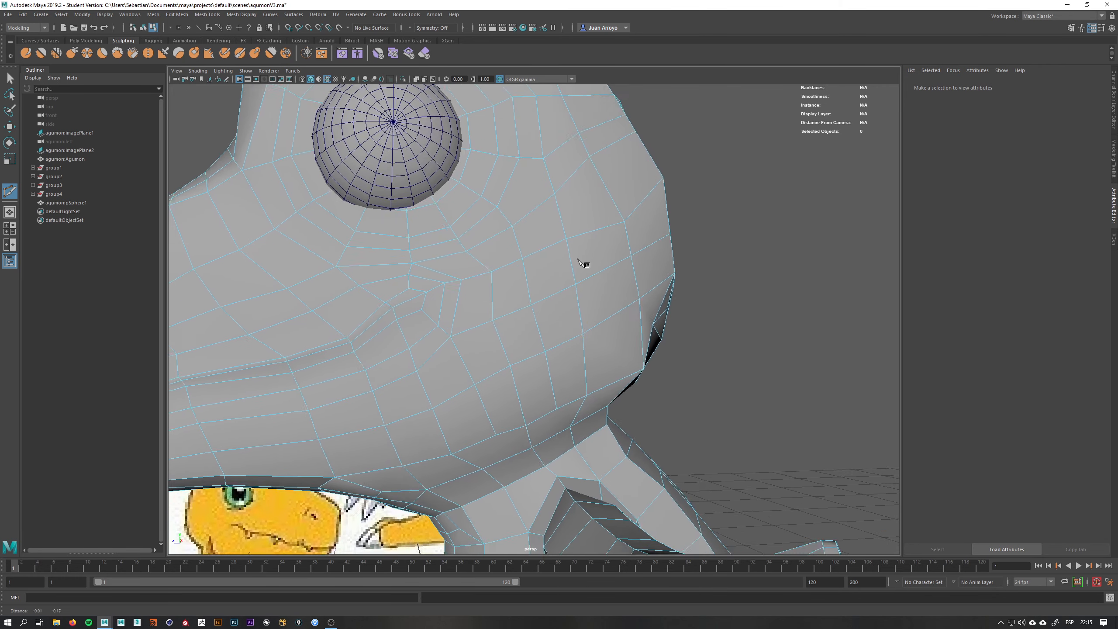
left_click_drag(581, 261, 590, 268, "alt")
middle_click_drag(509, 377, 524, 350, "alt")
scroll(527, 352, "up", 3)
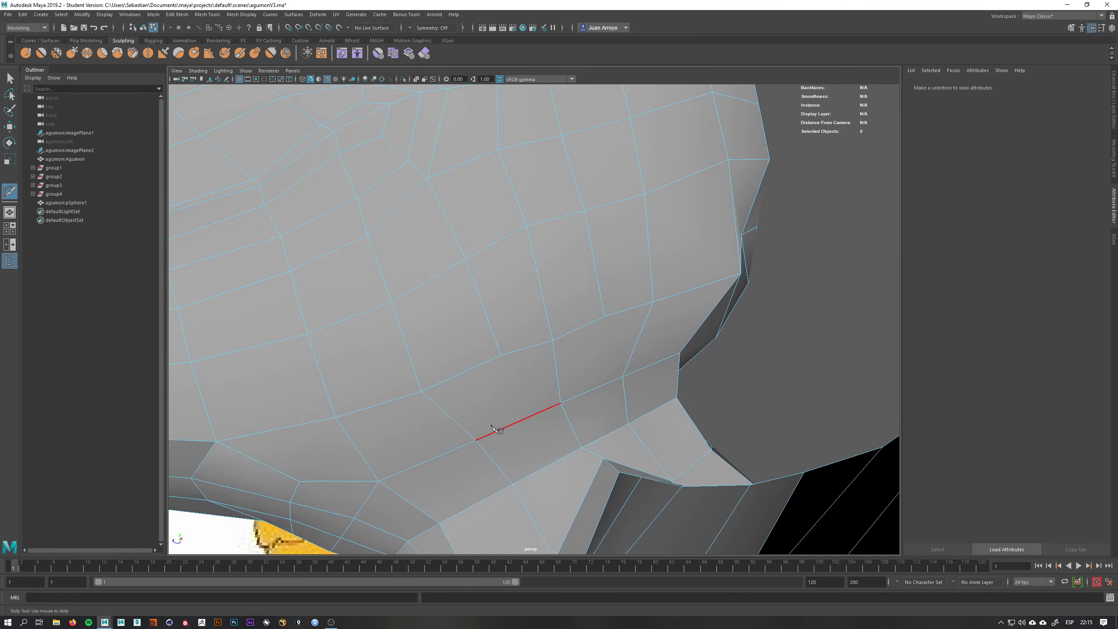
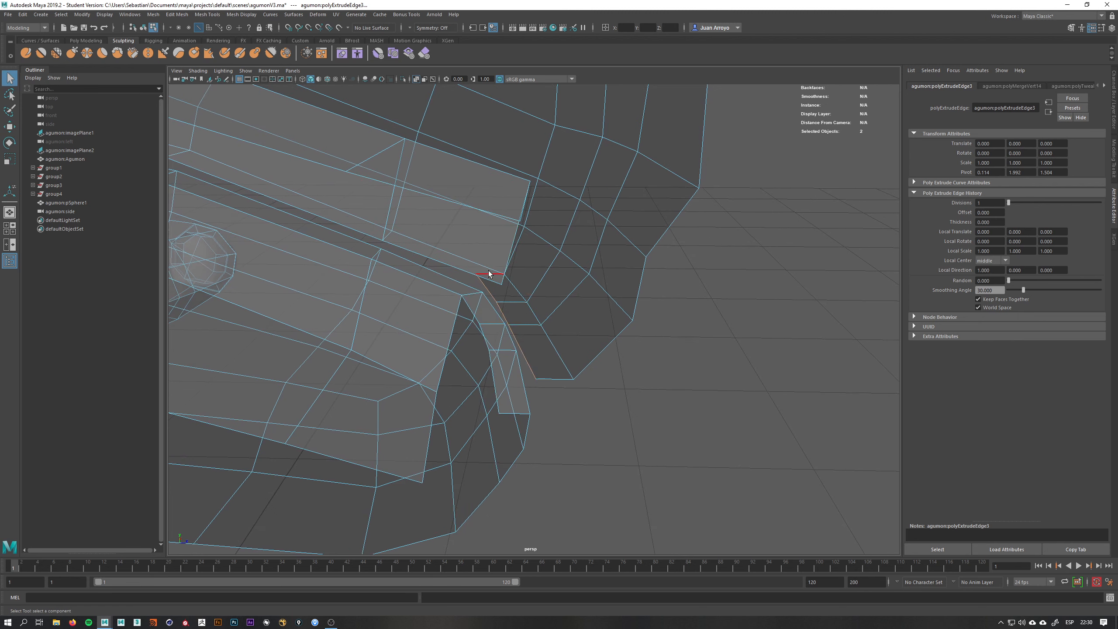
- Merge the two neighbouring vertices at the inner corner of the upper lip's edge
right_click_drag(487, 270, 448, 262)
left_click(478, 274)
left_click(501, 285, "shift")
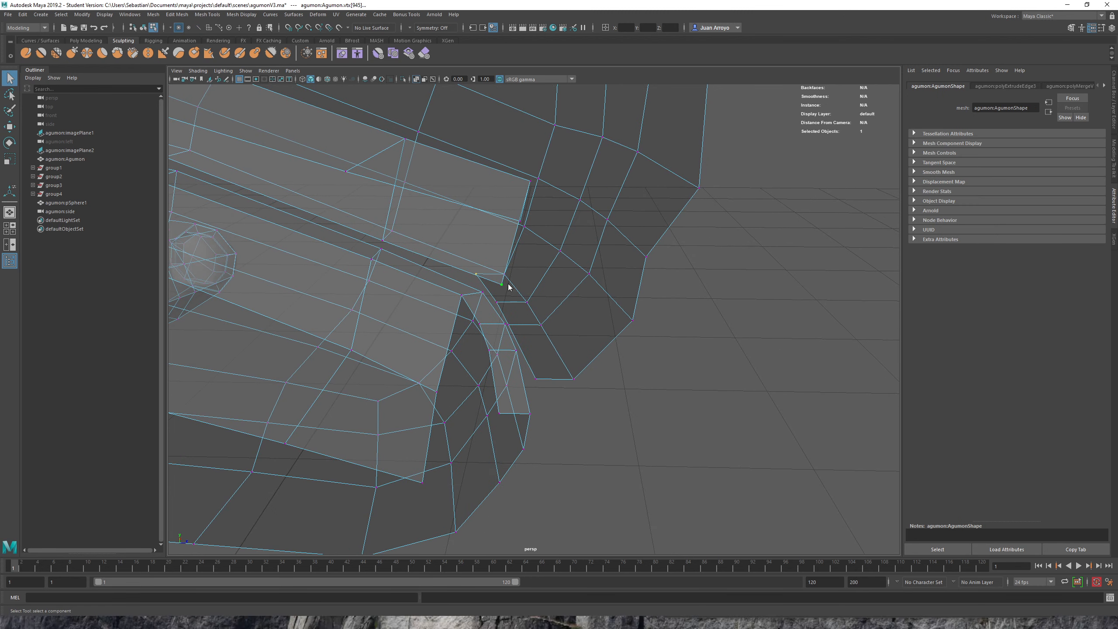
right_click_drag(509, 283, 507, 223, "shift")
- Reposition the vertices along the upper lip's inner edge with the Move tool
left_click_drag(526, 246, 515, 307, "alt")
left_click(480, 323)
key("w")
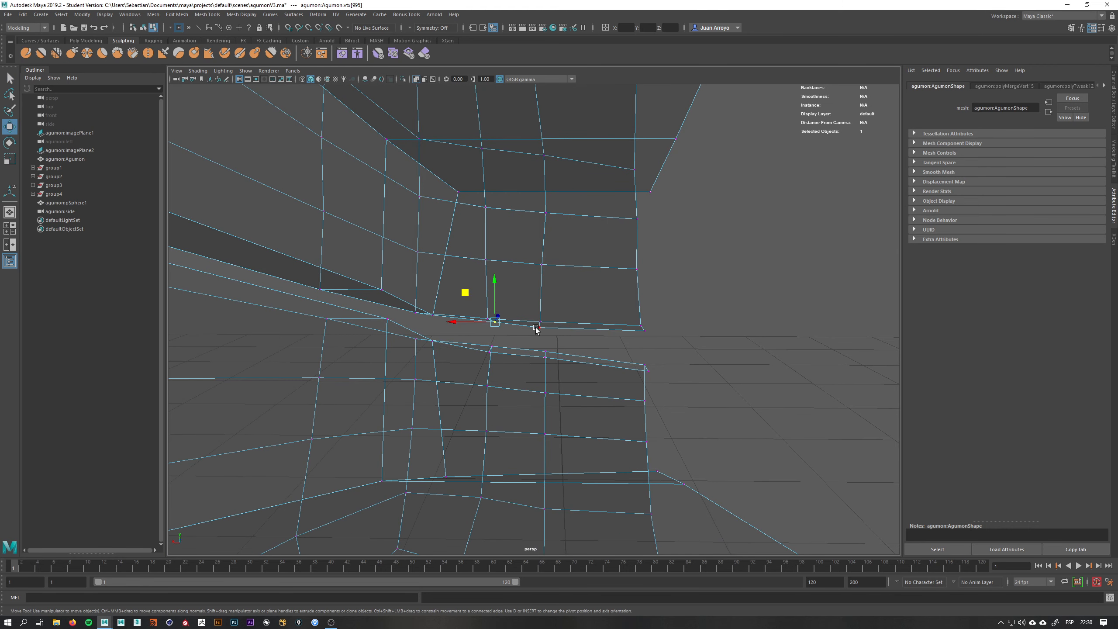
left_click(539, 327)
left_click(523, 300)
key("ctrl+z")
left_click_drag(512, 300, 516, 298)
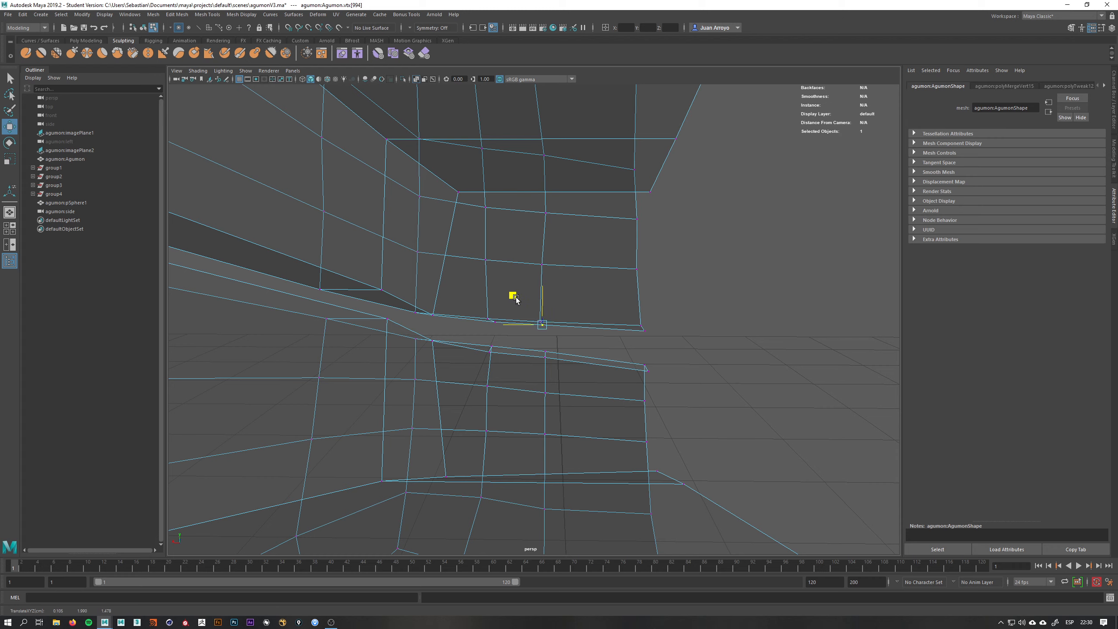
- Turn off X-Ray display and insert two edge loops along the roof of the mouth
left_click(416, 79)
left_click_drag(579, 280, 565, 306, "alt")
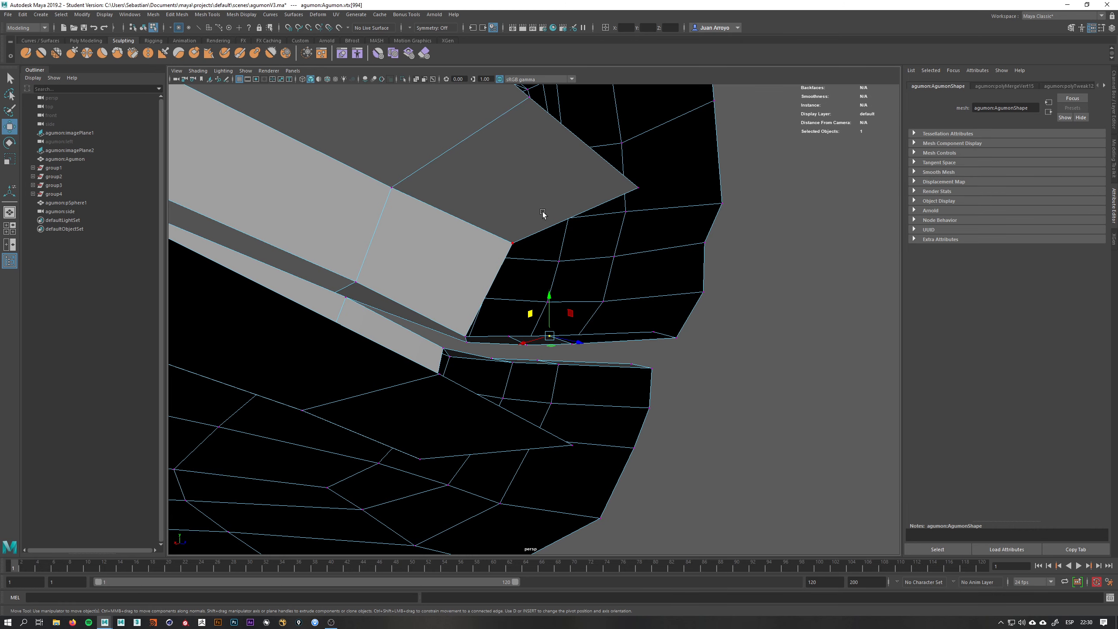
left_click_drag(541, 192, 505, 168, "alt")
key("q")
right_click_drag(505, 167, 549, 159)
left_click_drag(550, 158, 500, 152, "alt")
right_click_drag(501, 152, 457, 166, "shift")
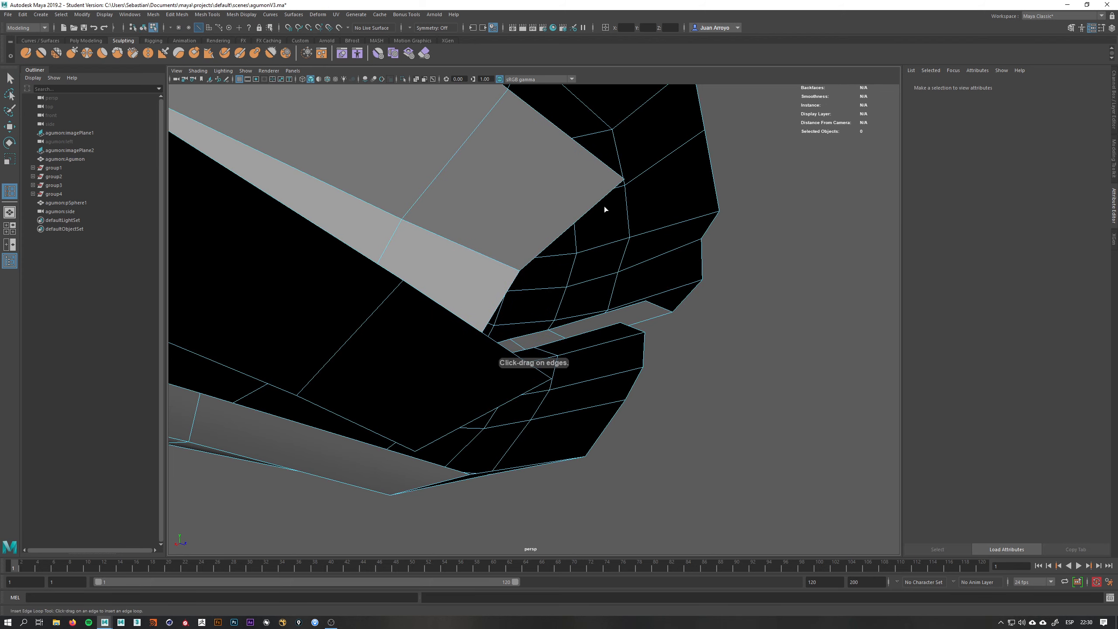
left_click(590, 210)
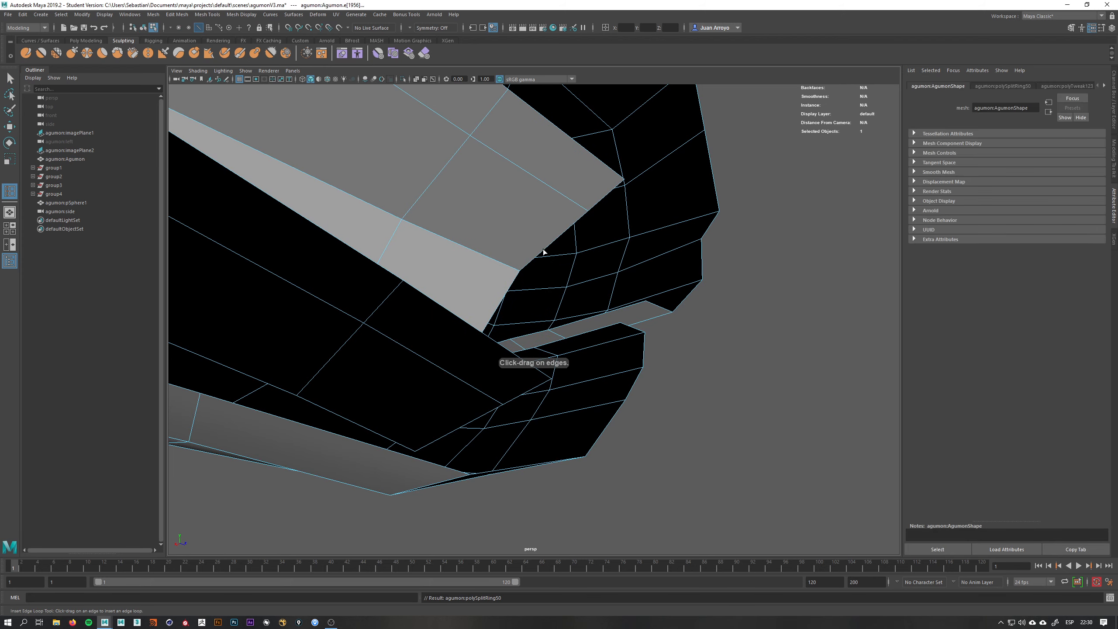
left_click(540, 256)
left_click_drag(540, 256, 601, 215, "alt")
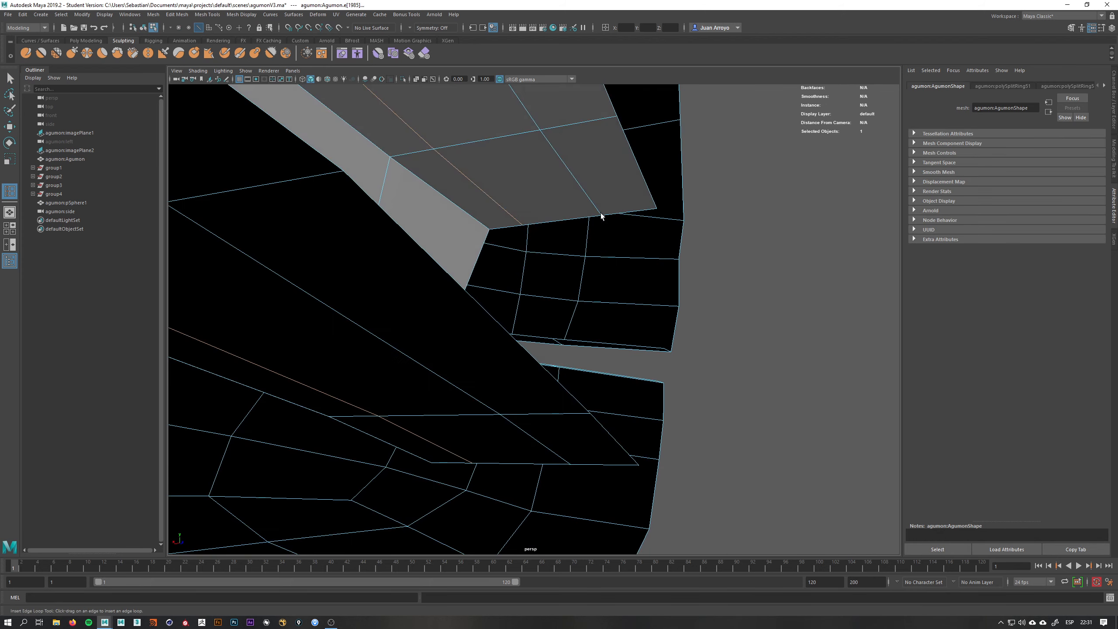
key("q")
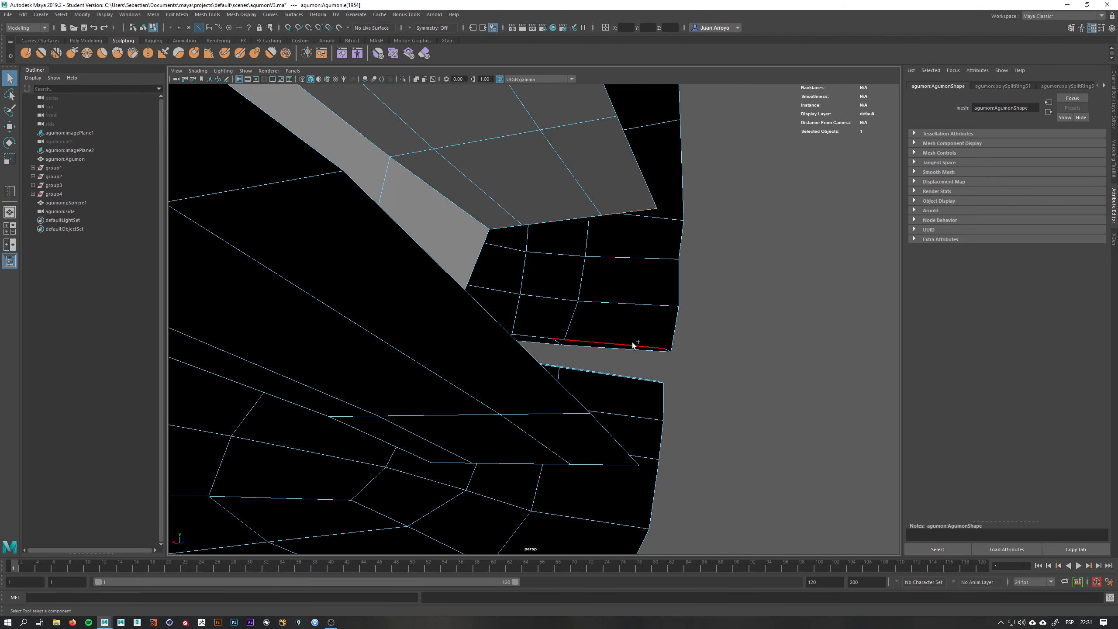
- Bridge two pairs of border edges between the roof of the mouth and the upper lip's inner edge
left_click_drag(736, 274, 725, 260, "alt")
scroll(649, 235, "up", 5)
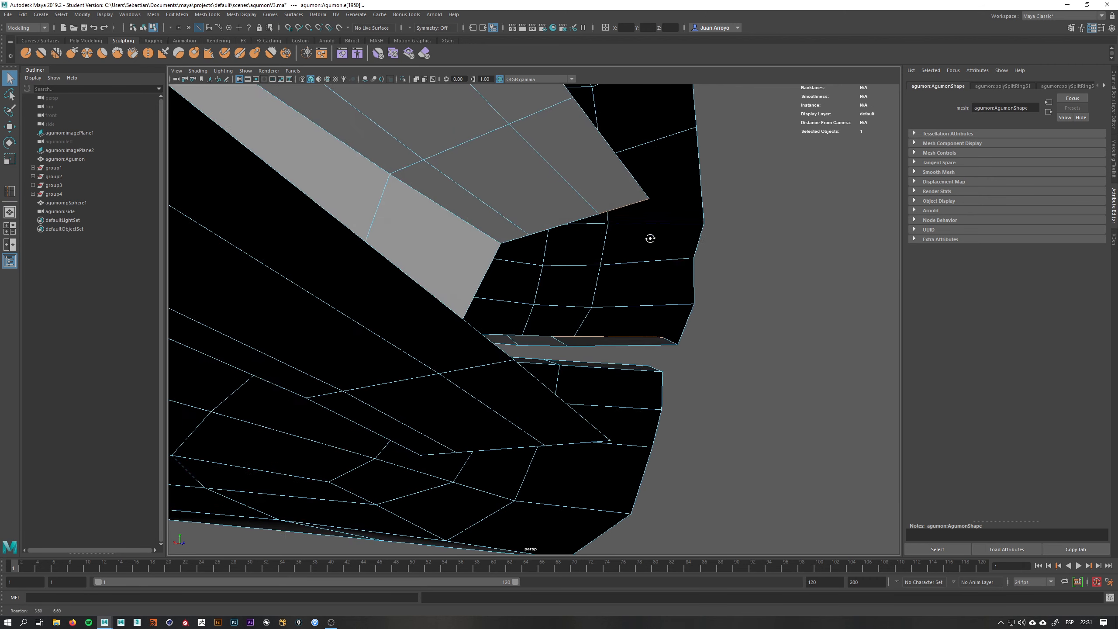
right_click(649, 239, "shift")
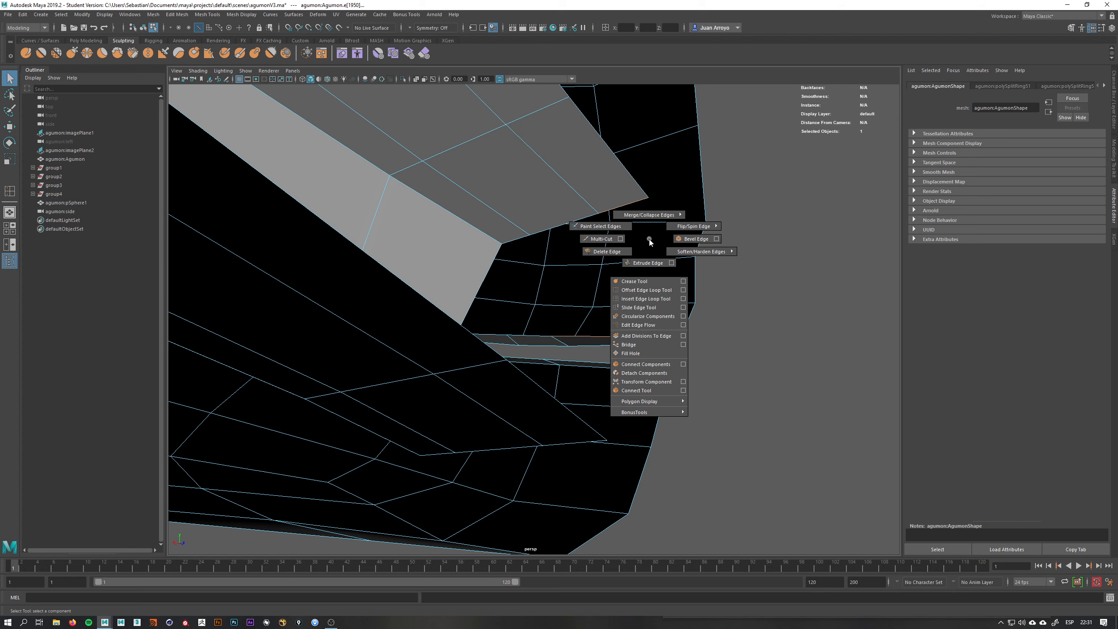
left_click(642, 346)
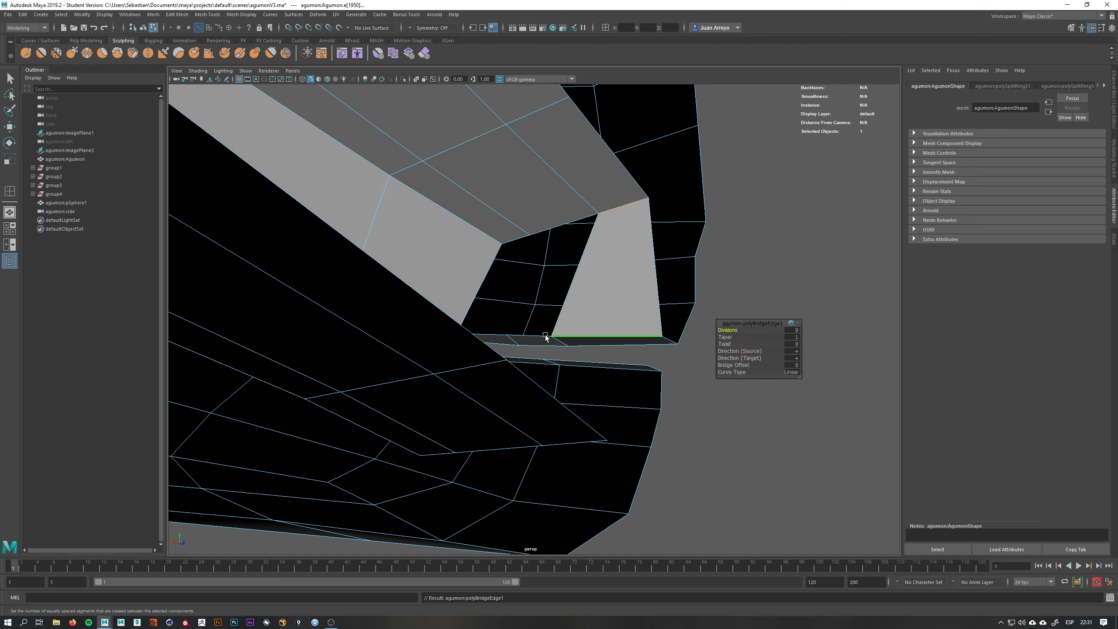
left_click(563, 223)
right_click(563, 225, "shift")
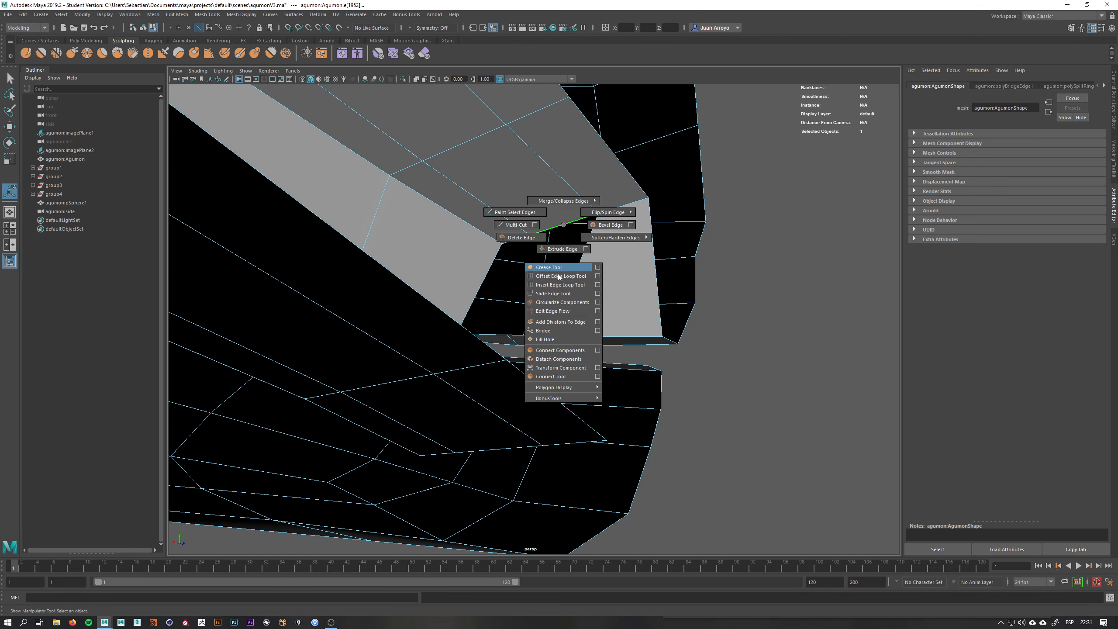
left_click(544, 330)
left_click_drag(581, 279, 568, 300, "alt")
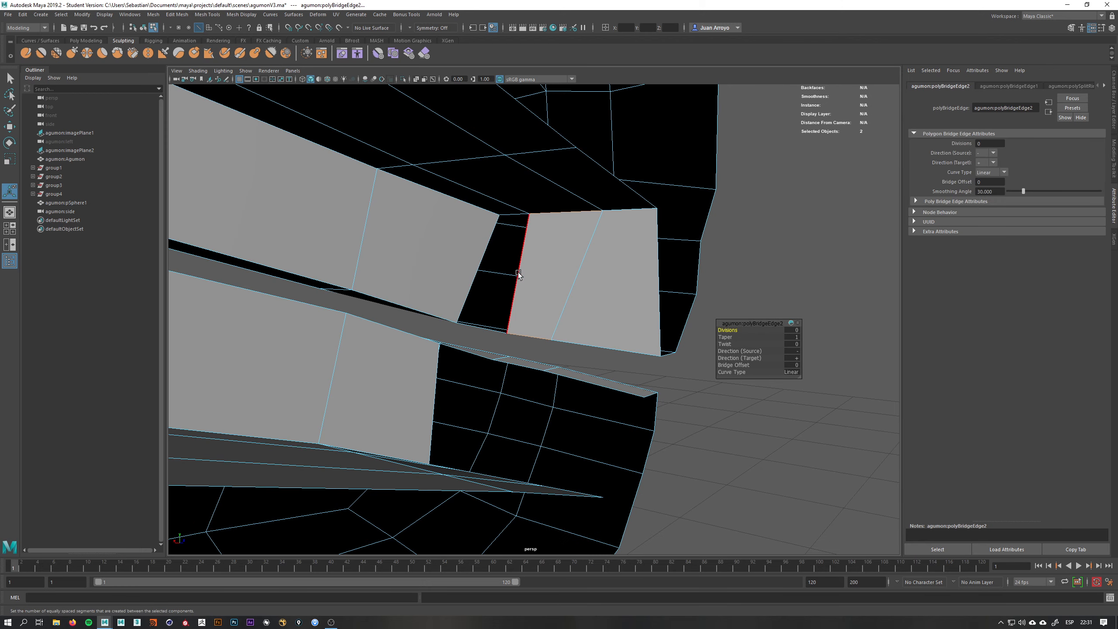
- Close the remaining gap beside the bridged faces of the upper mouth with Fill Hole
left_click(516, 218)
right_click(552, 246, "shift")
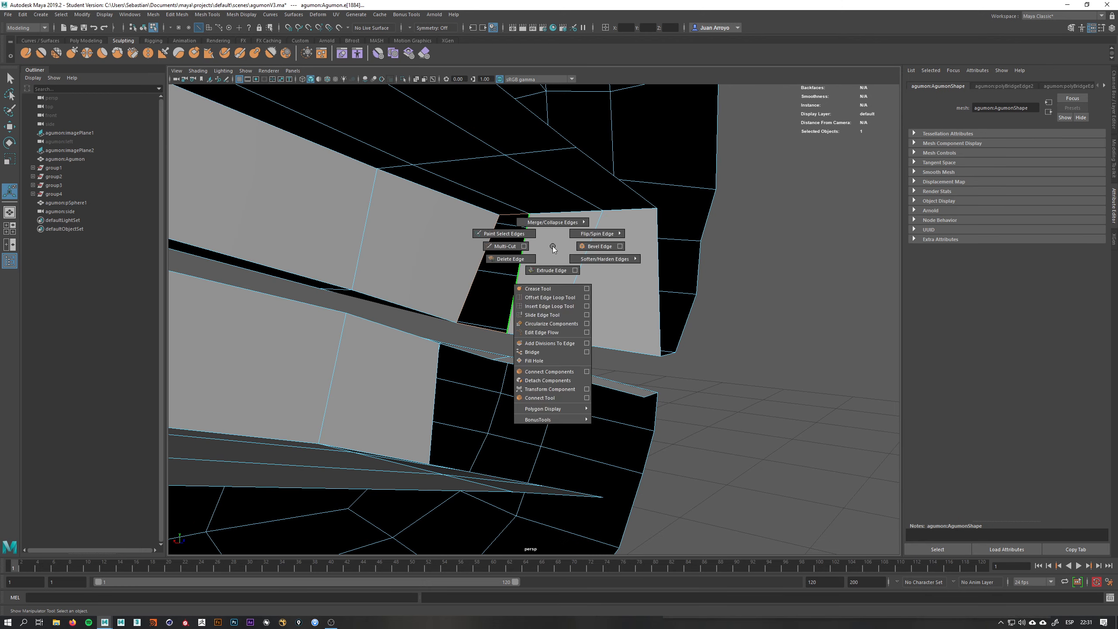
left_click(555, 360)
key("q")
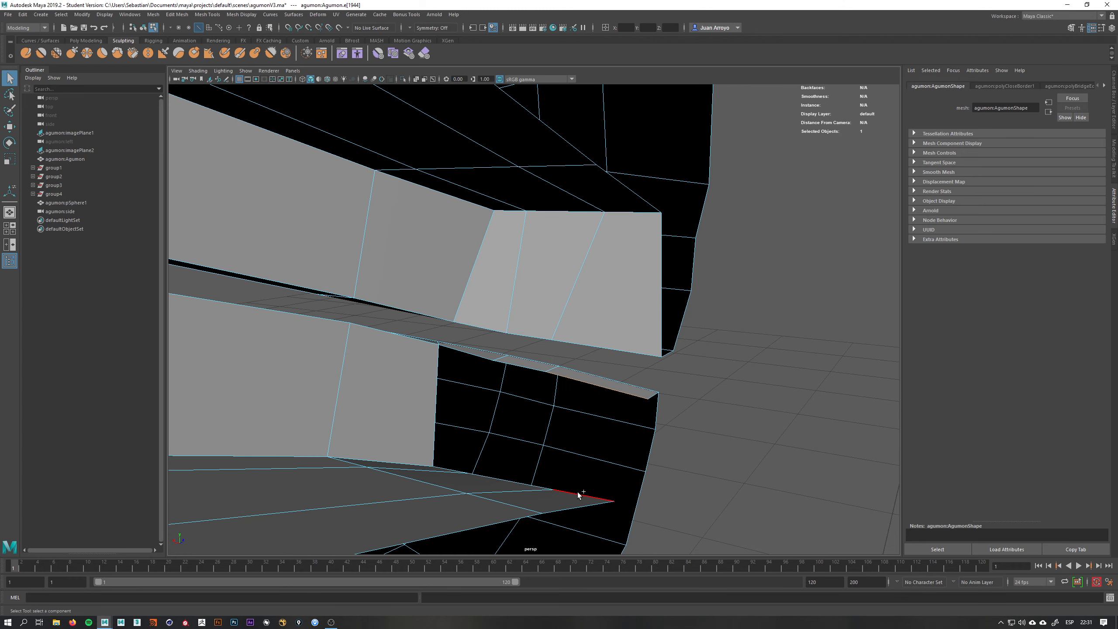
- Bridge the frontmost border edge of the mouth floor to the matching inner edge of the lower lip
left_click_drag(578, 491, 612, 457, "alt")
right_click(610, 433, "shift")
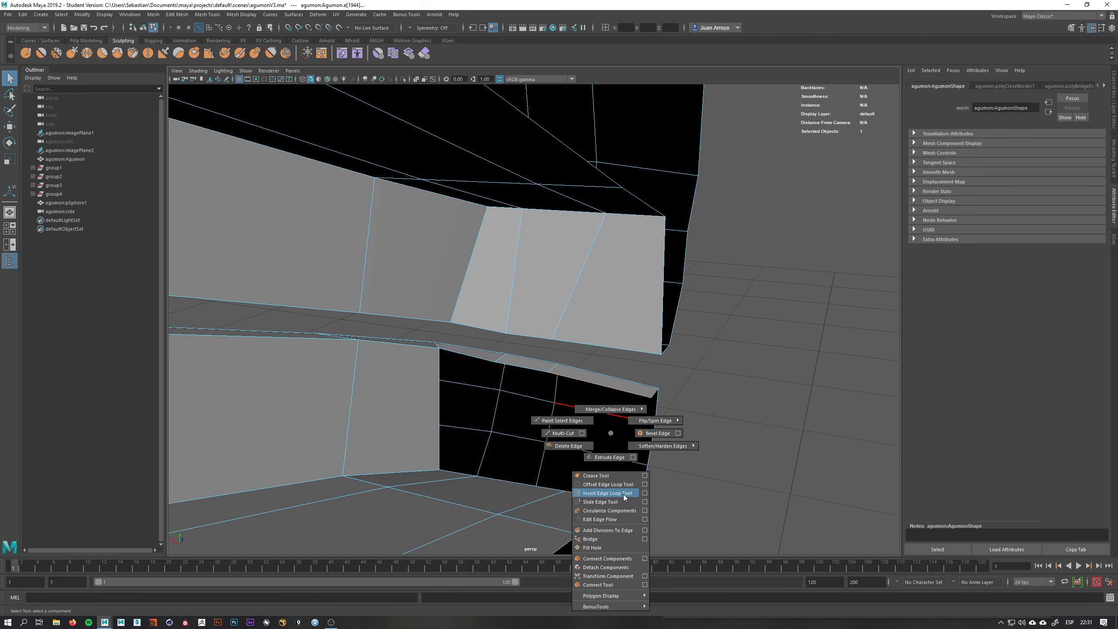
left_click(615, 540)
key("t")
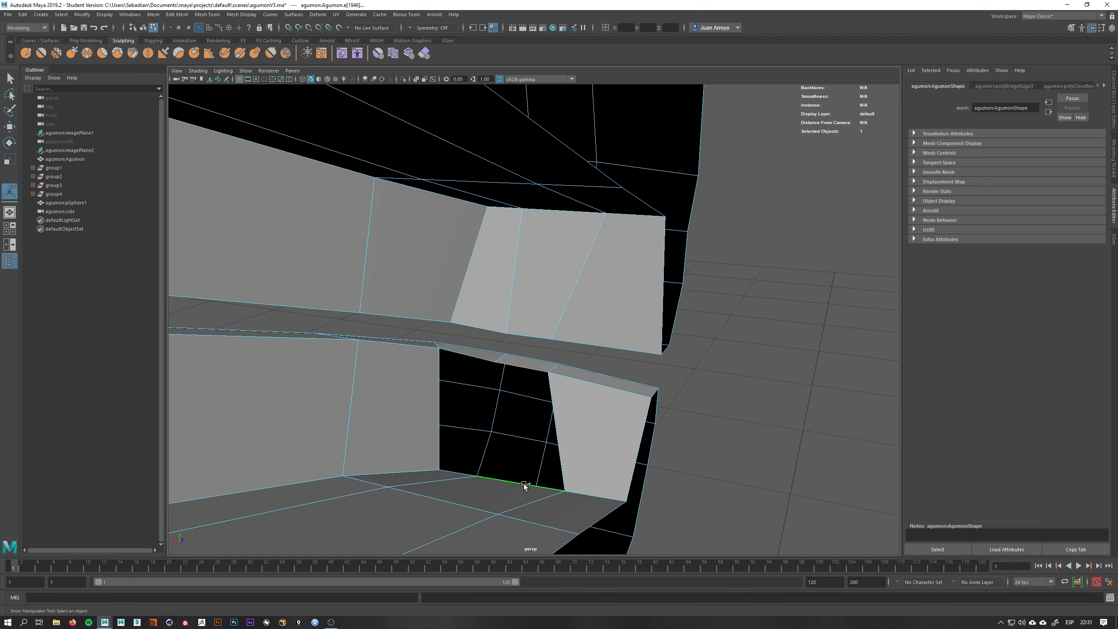
- Try to bridge the neighbouring pair of border edges between the mouth floor and the lower lip
right_click(524, 484, "shift")
left_click(519, 544)
left_click_drag(465, 356, 573, 416, "alt")
key("ctrl+z")
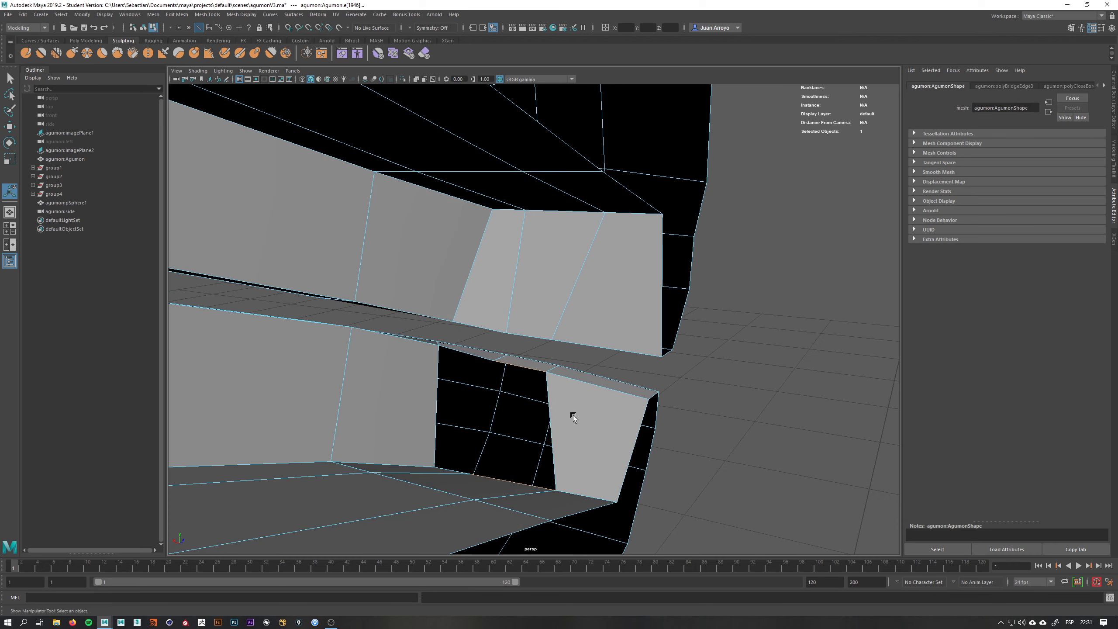
key("ctrl+z")
key("ctrl+z")
- Shift the mouth floor vertex at the bridged face's open side slightly backward with the Move tool
right_click_drag(546, 375, 494, 365)
left_click(492, 361)
left_click_drag(496, 375, 512, 400, "alt")
key("w")
left_click_drag(494, 362, 483, 466)
left_click(472, 460)
key("ctrl+z")
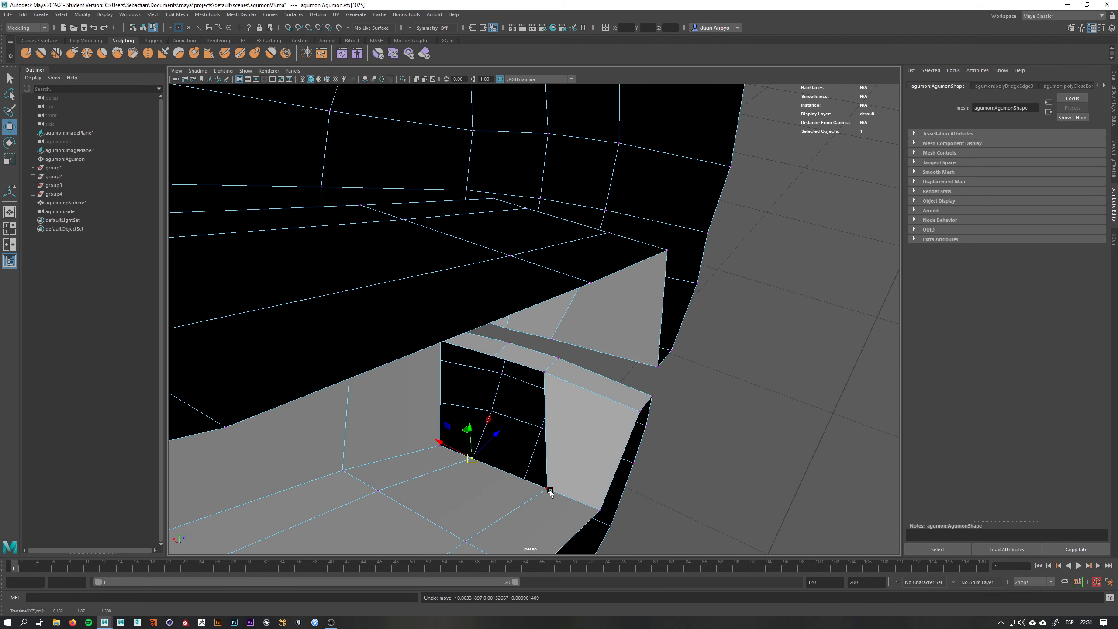
left_click(549, 490)
left_click_drag(547, 489, 528, 458)
left_click_drag(528, 458, 523, 424, "alt")
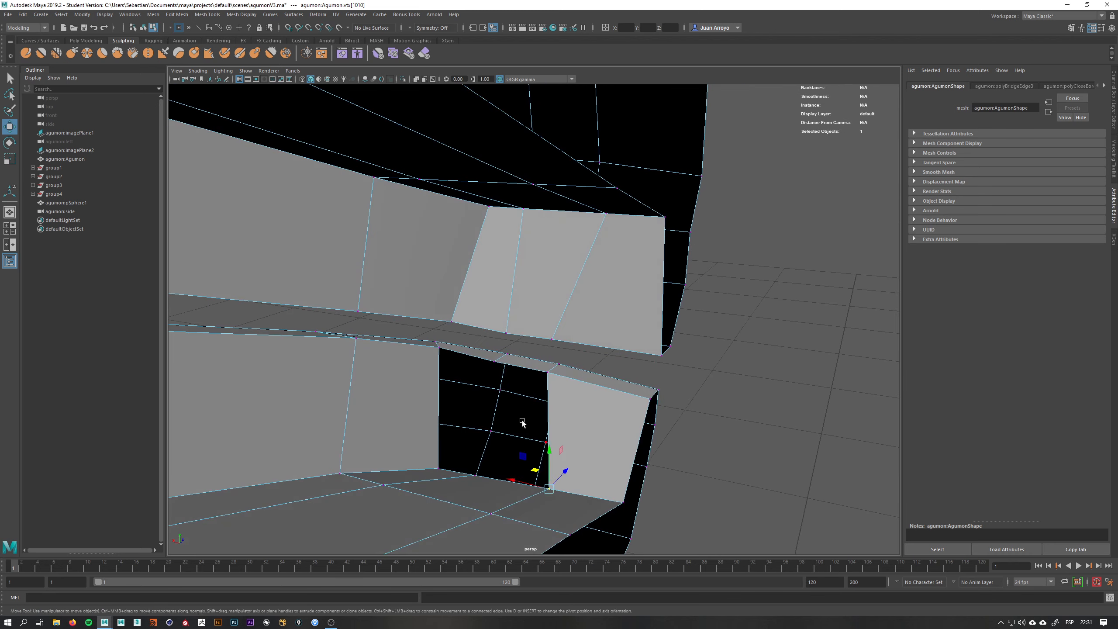
- Bridge the next pair of border edges between the mouth floor and the lower lip's inner edge
key("q")
right_click_drag(515, 380, 537, 327)
left_click(537, 372)
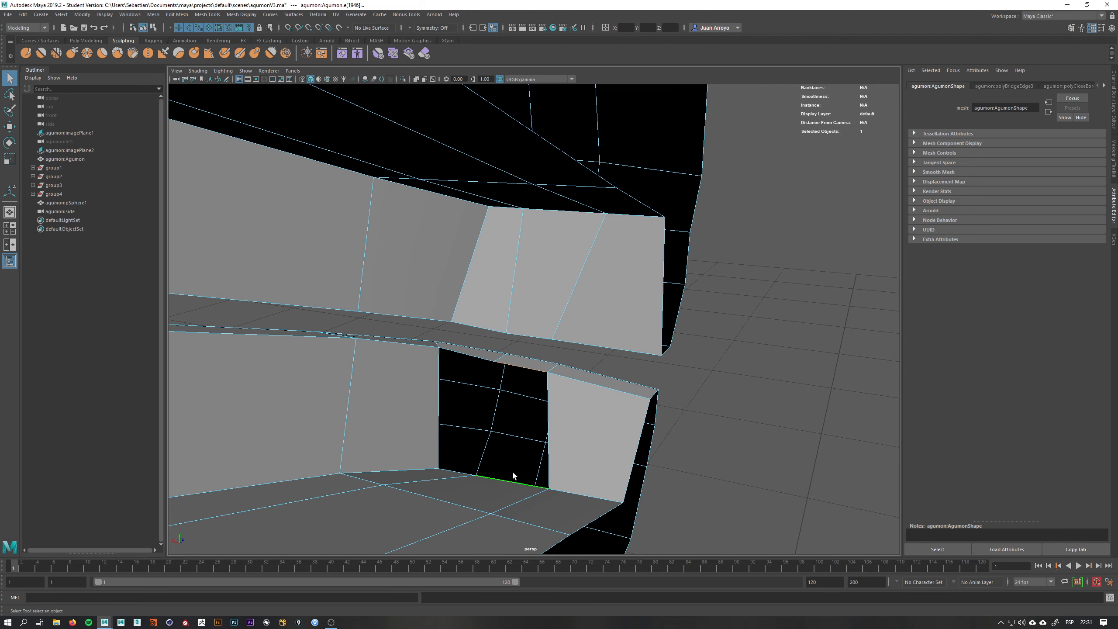
right_click_drag(524, 412, 519, 516, "shift")
left_click_drag(601, 418, 577, 414, "alt")
- Close the remaining gap beside the bridged faces of the lower mouth with Fill Hole
key("q")
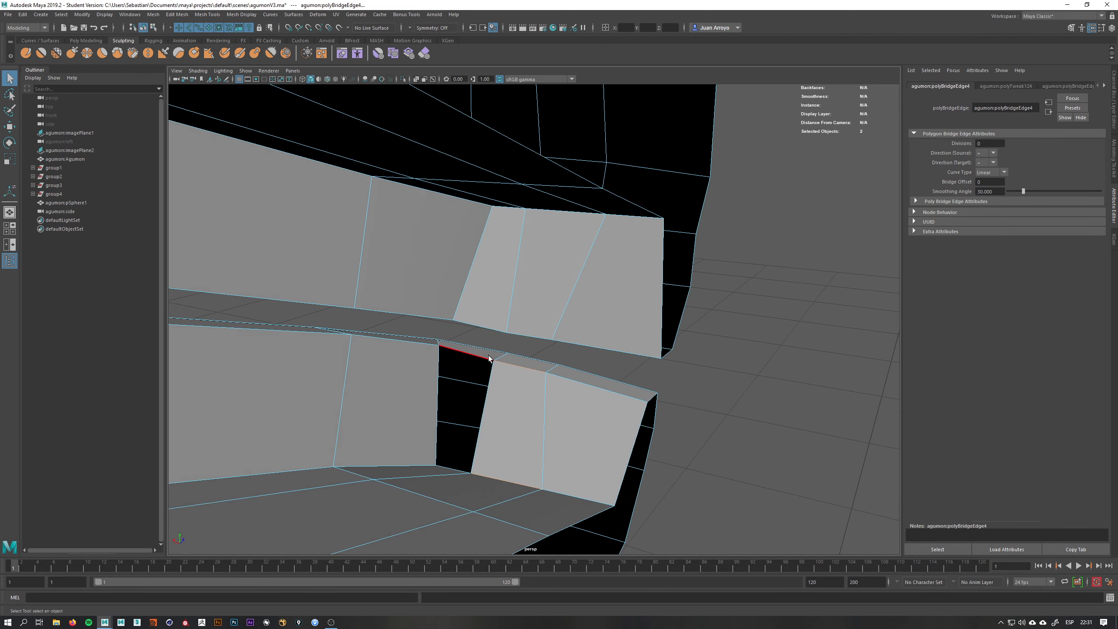
double_click(489, 356)
right_click_drag(501, 378, 507, 495, "shift")
left_click_drag(647, 407, 462, 364, "alt")
middle_click_drag(462, 364, 654, 361, "alt")
right_click_drag(654, 360, 624, 339, "alt")
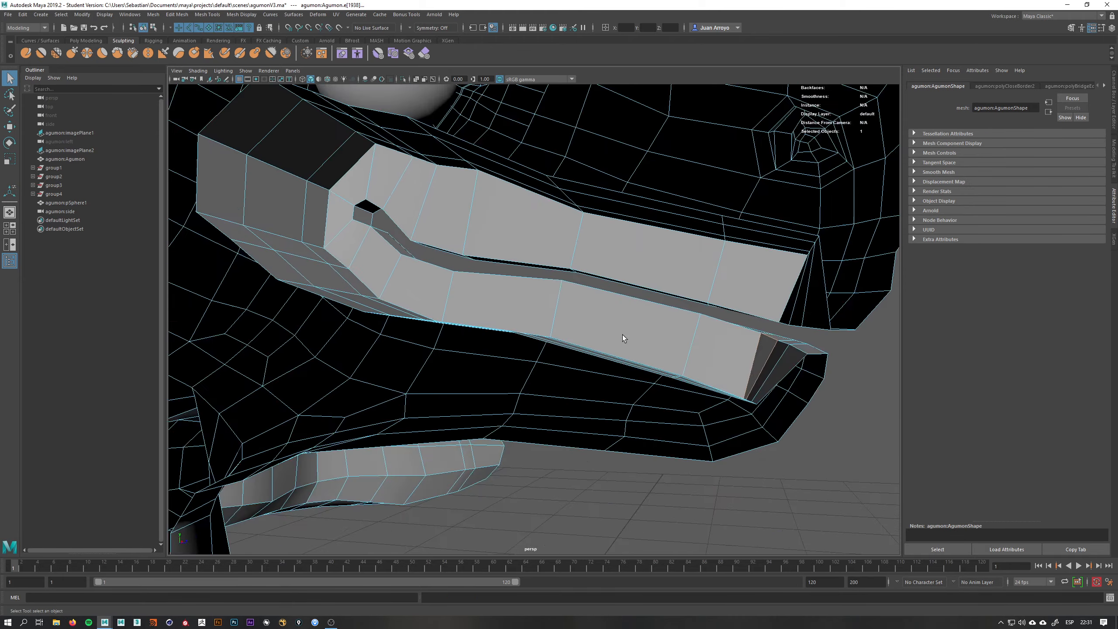
mouse_move(624, 339)
left_mouse_down("alt")
mouse_move(588, 362)
mouse_move(582, 340)
mouse_move(629, 345)
mouse_move(608, 347)
left_mouse_up("alt")
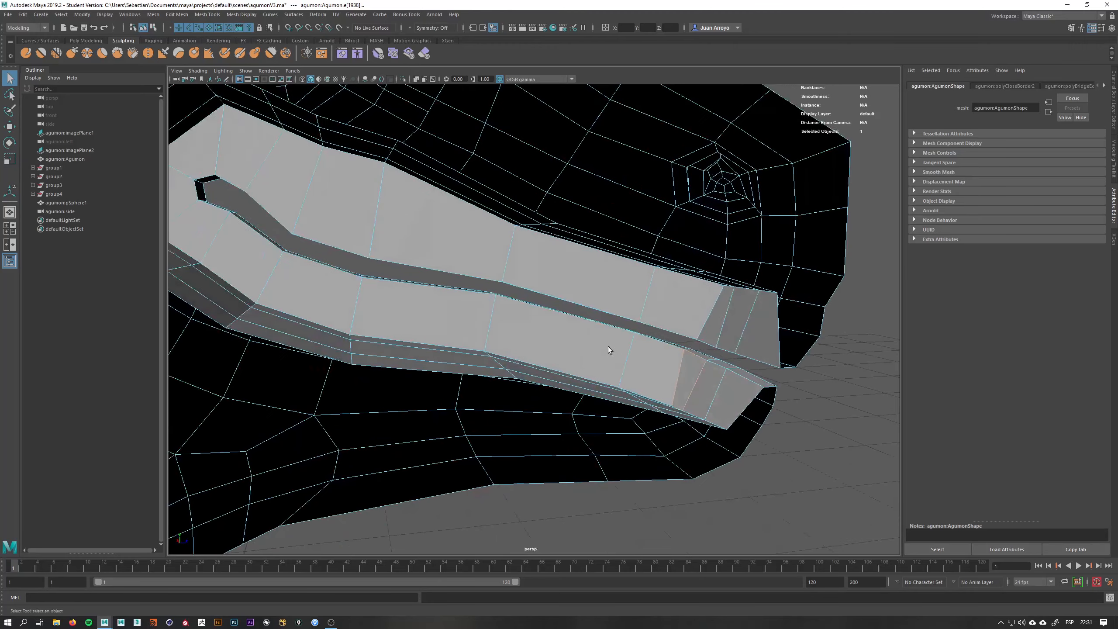
- Insert an edge loop along the inner mouth walls, running close to the upper and lower lip edges
right_click(596, 318)
left_click(638, 305)
right_click_drag(660, 304, 612, 316, "shift")
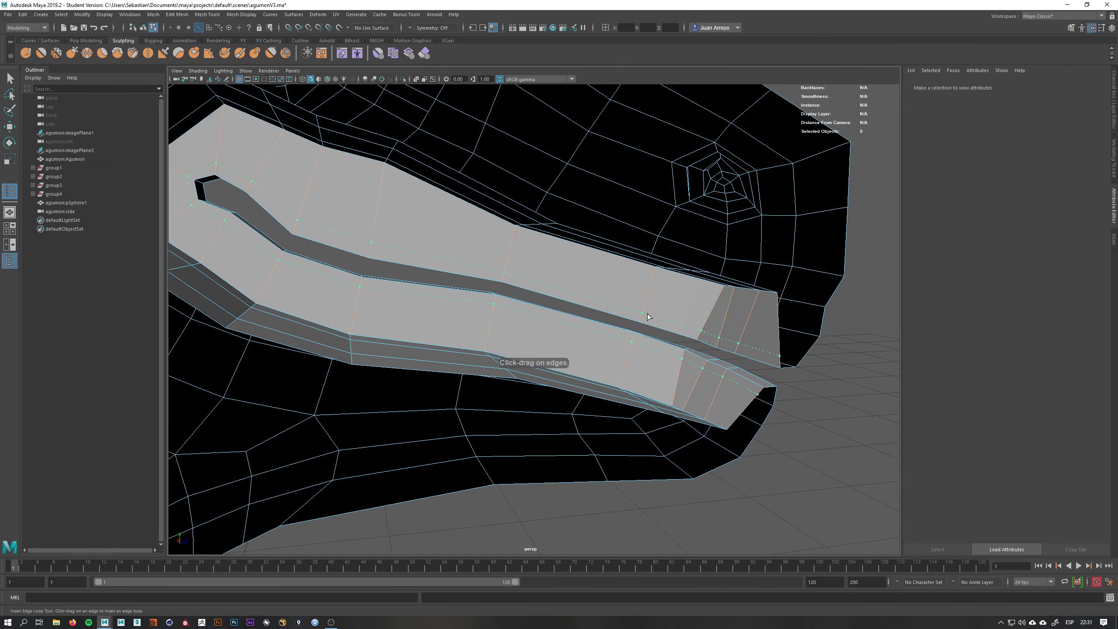
left_click(650, 311)
- Switch to the side view in vertex mode and turn on X-Ray display around the mouth line
left_click_drag(644, 317, 652, 254, "alt")
middle_click_drag(653, 255, 545, 284, "alt")
key("space")
left_click_drag(545, 283, 594, 283)
middle_click_drag(594, 283, 595, 245, "alt")
key("q")
right_click_drag(482, 274, 428, 271)
scroll(420, 286, "up", 5)
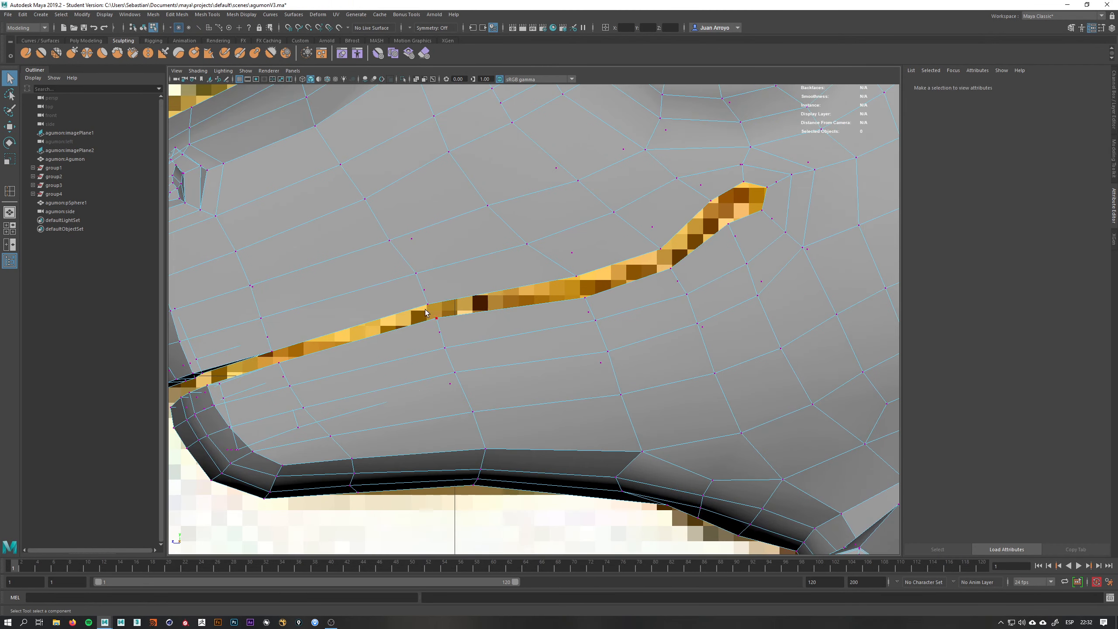
left_click(397, 264)
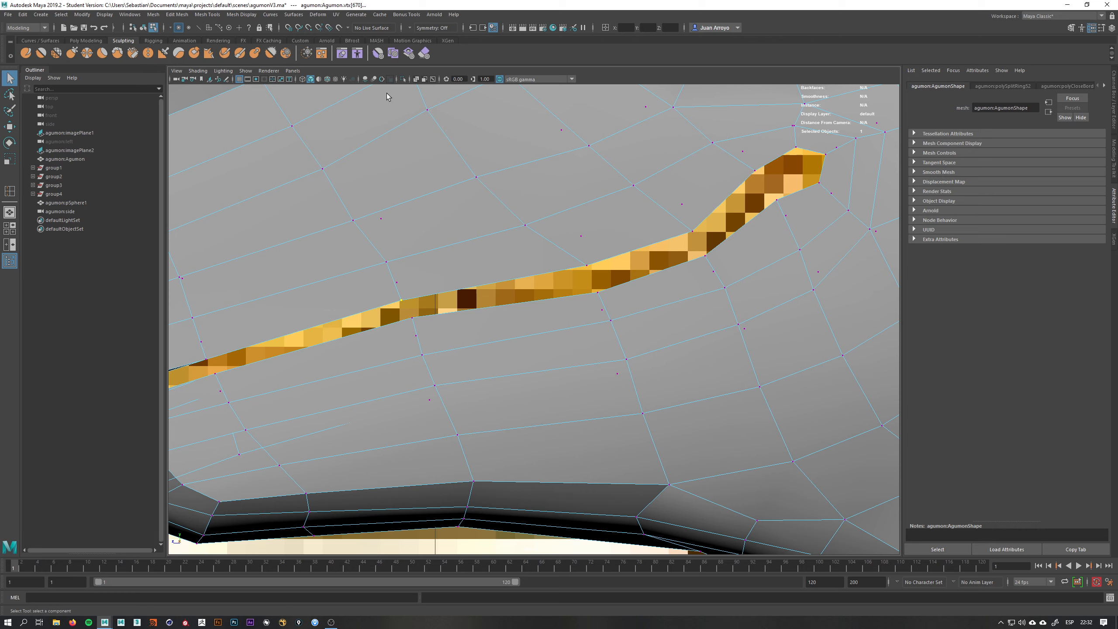
left_click(415, 79)
left_click(390, 292)
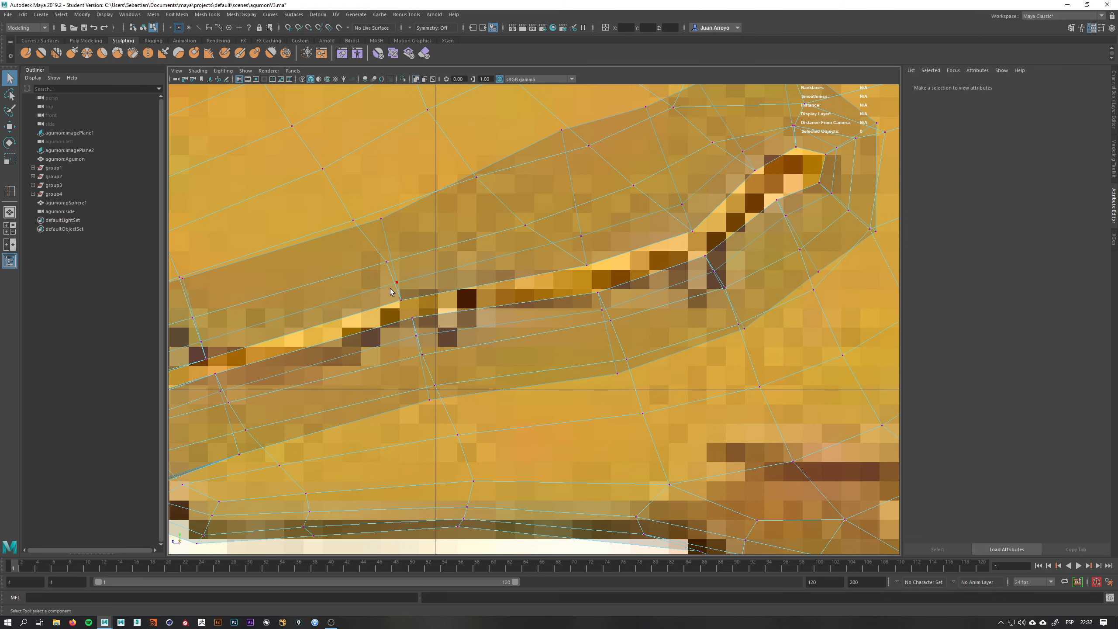
- Lower two upper lip vertices along the middle of the mouth line onto the lower lip
left_click(410, 310)
key("w")
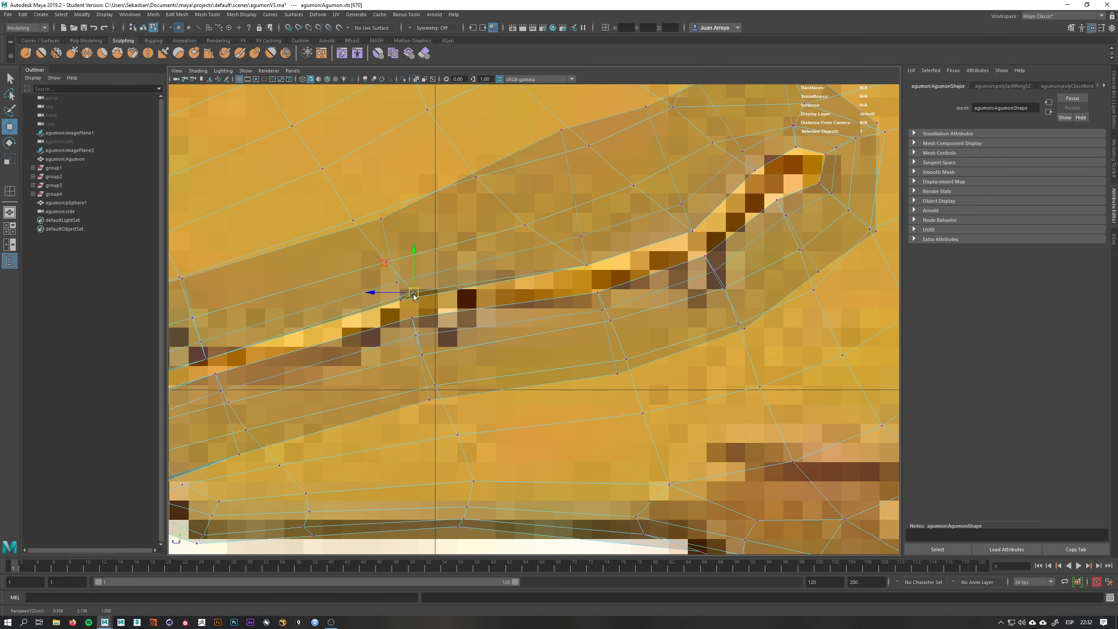
left_click_drag(405, 307, 409, 322)
left_click(594, 265)
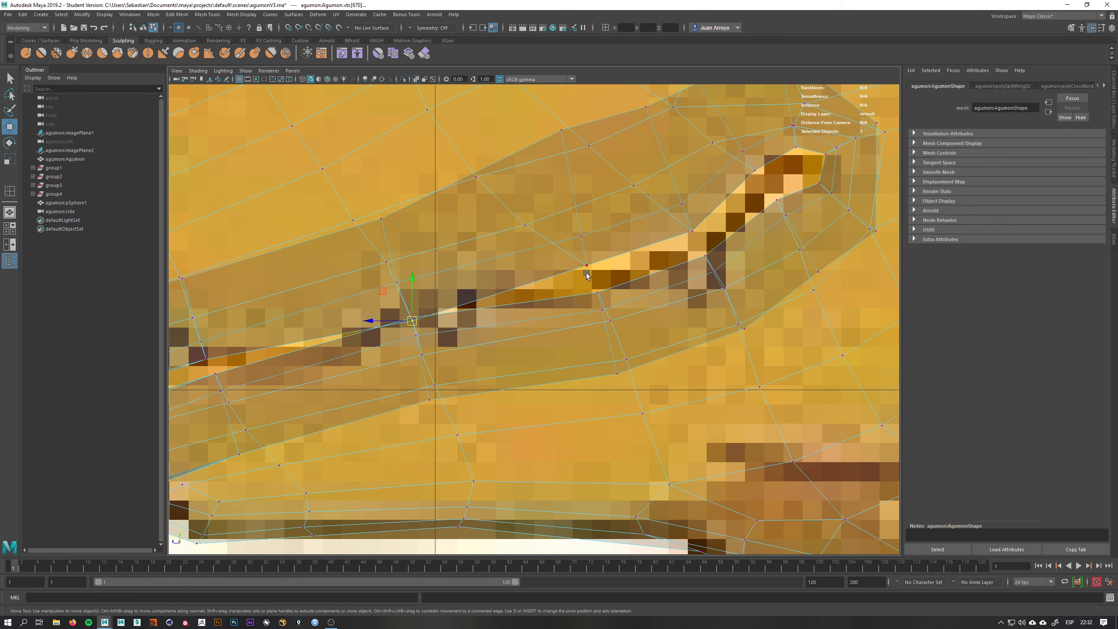
left_click_drag(594, 267, 606, 295)
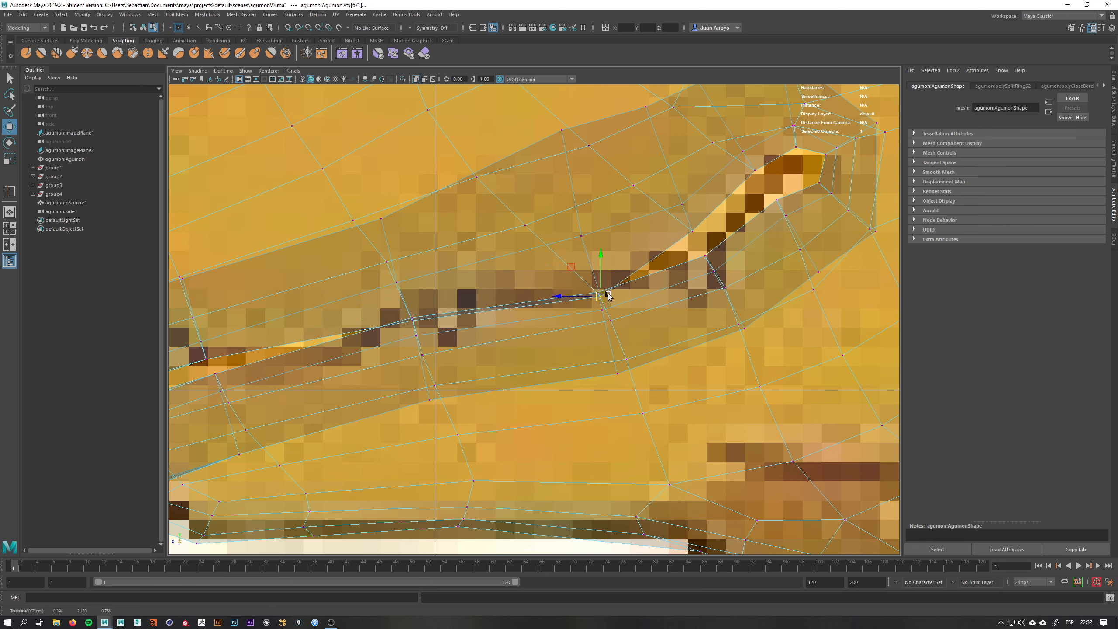
- Move the upper lip vertices near the mouth corner down onto the lower lip to close the opening
left_click(706, 256)
left_click_drag(708, 259, 725, 262)
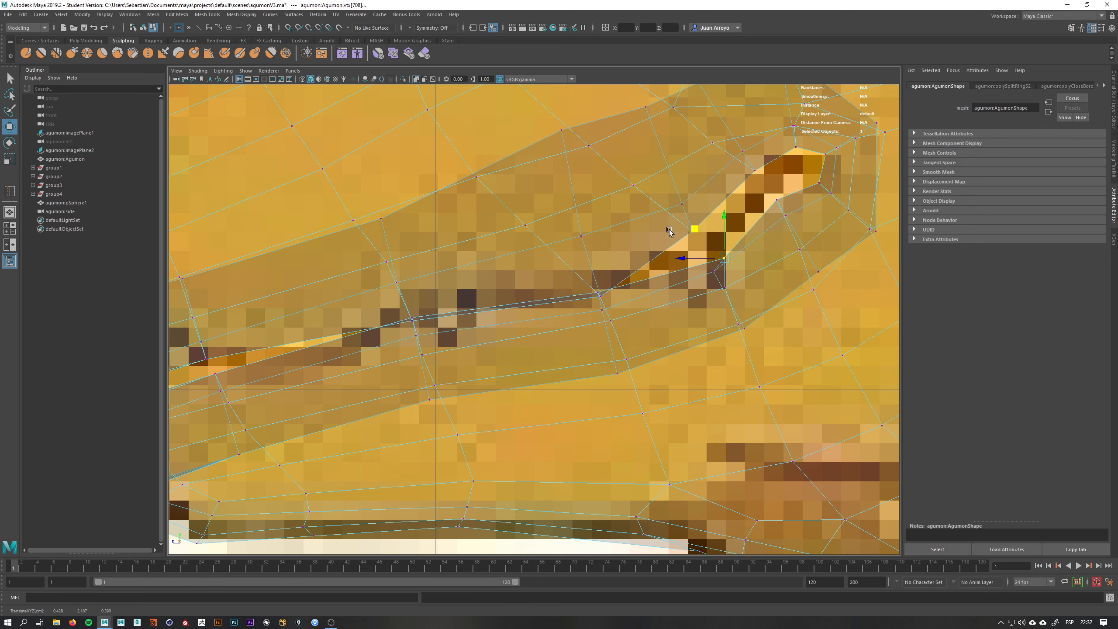
key("ctrl+z")
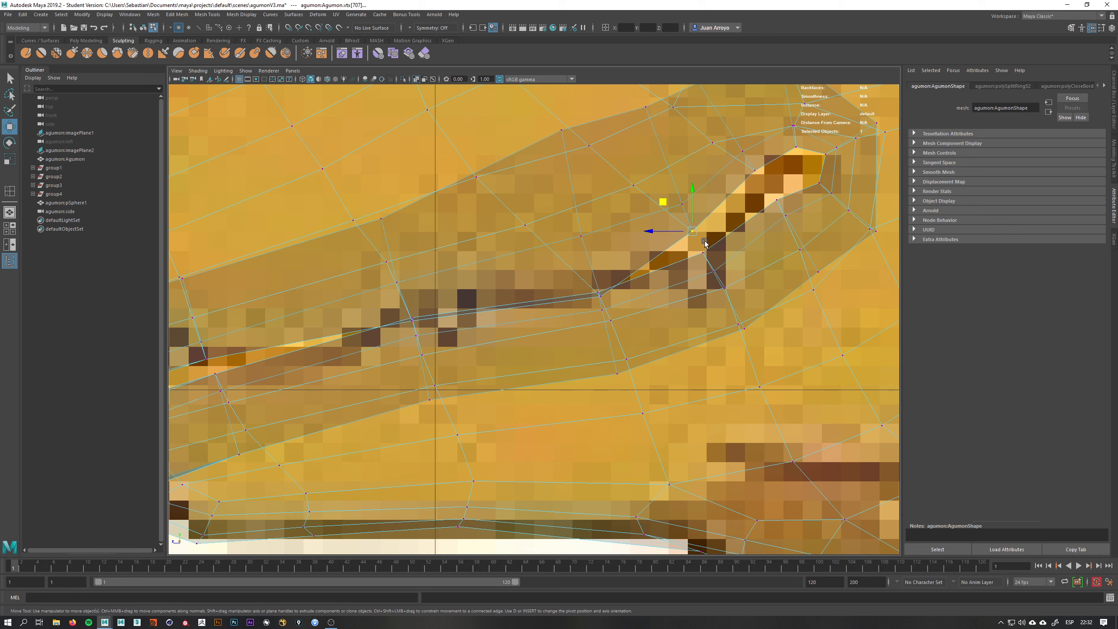
left_click_drag(694, 231, 712, 247)
key("ctrl+z")
key("q")
key("w")
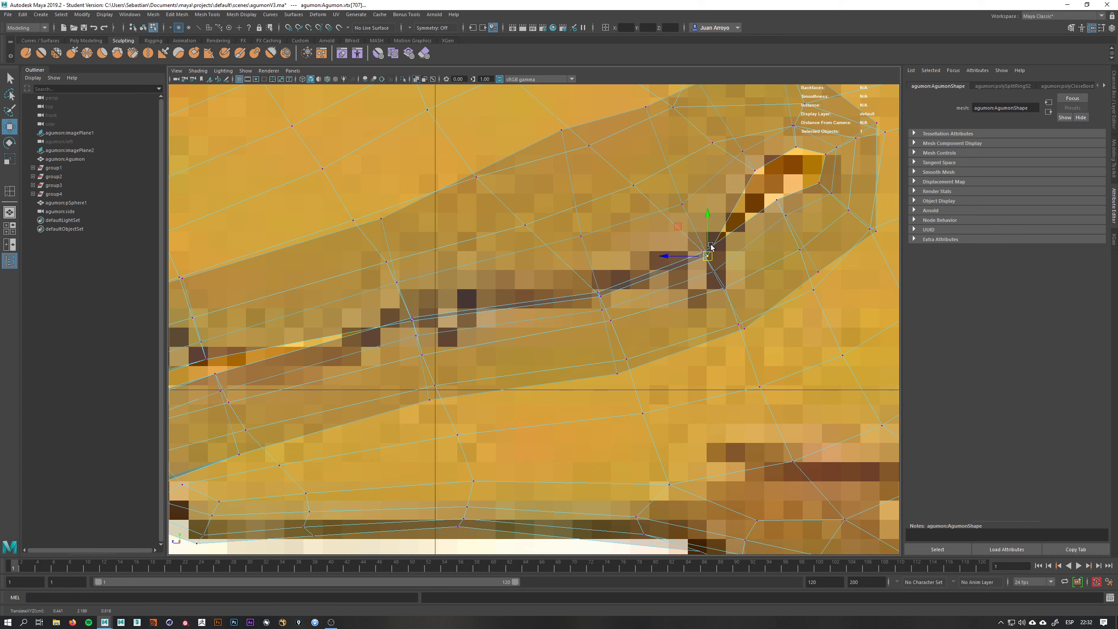
left_click(755, 170)
left_click_drag(756, 170, 829, 188)
key("q")
key("w")
- Lower the upper lip vertices at the front of the snout to meet the lower lip
middle_click_drag(537, 282, 689, 244, "alt")
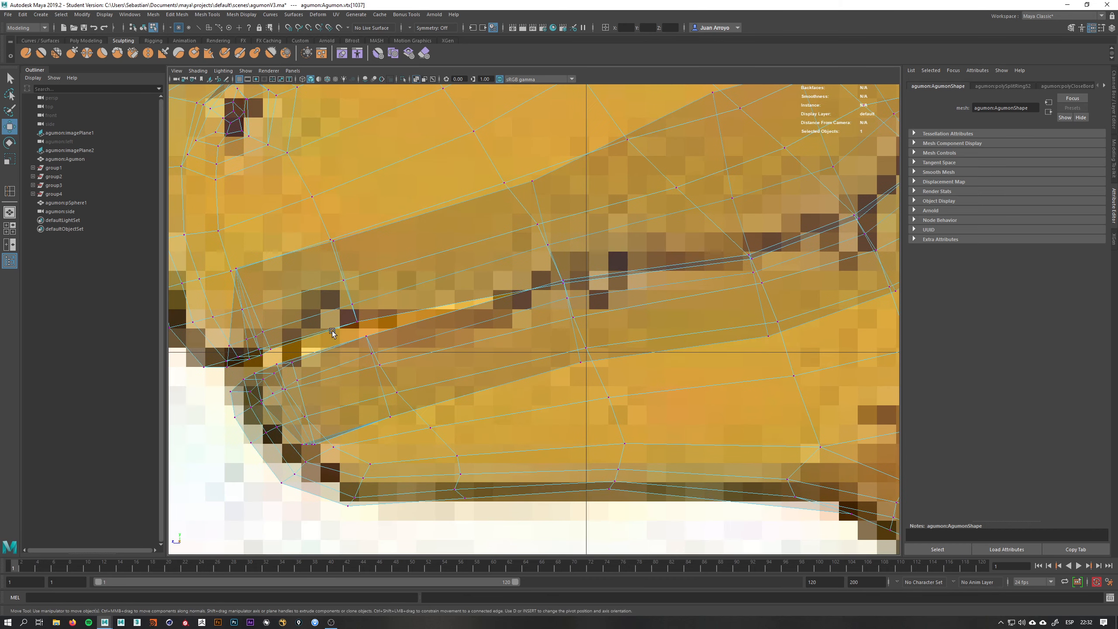
left_click_drag(360, 325, 367, 340)
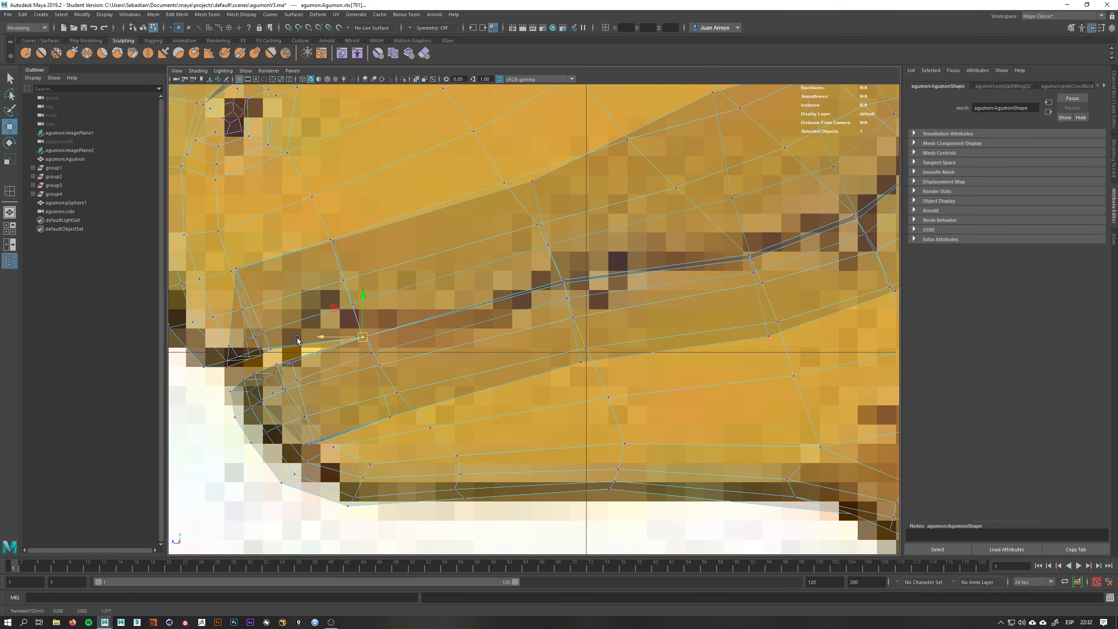
middle_click_drag(280, 342, 345, 327, "alt")
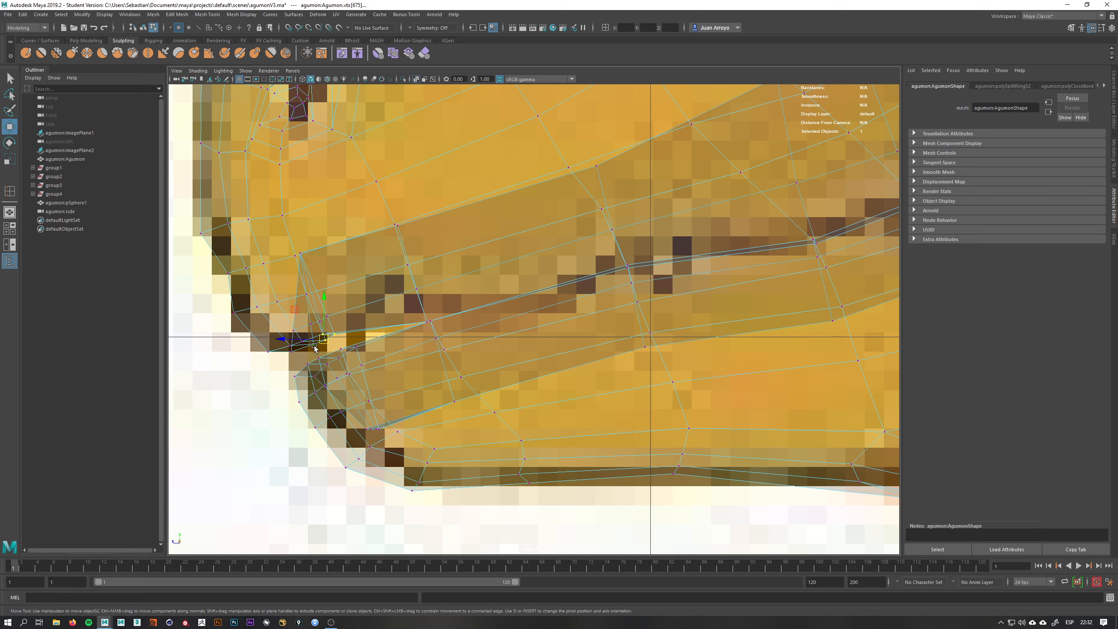
left_click_drag(250, 347, 309, 370, "shift")
- Return to the perspective view and turn off X-Ray display
key("space")
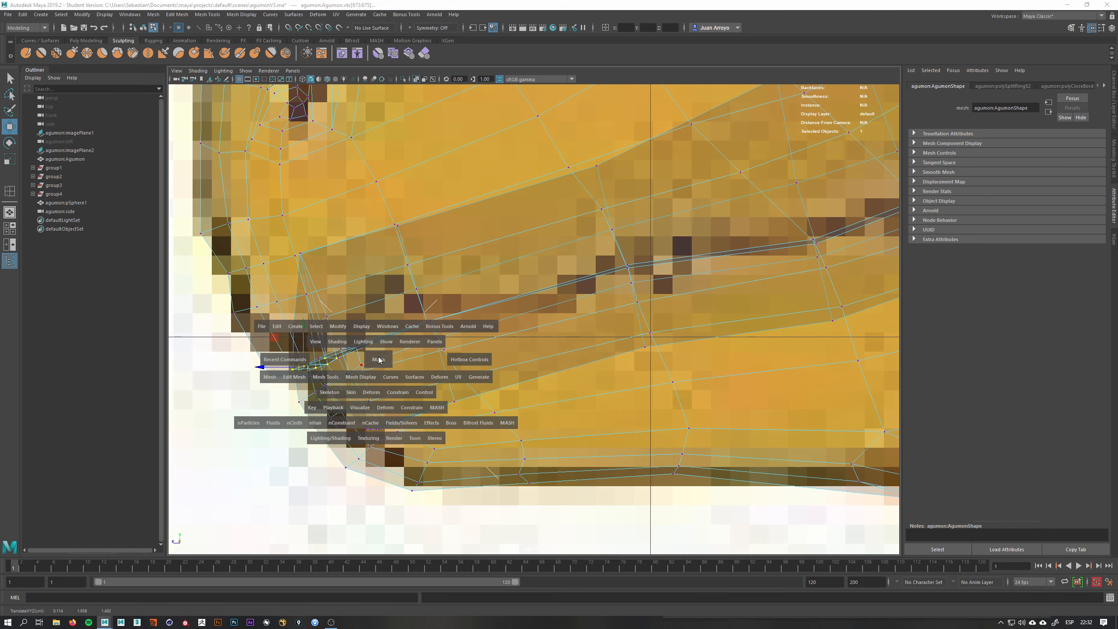
left_click_drag(379, 360, 380, 328)
left_click(414, 79)
scroll(573, 272, "down", 2)
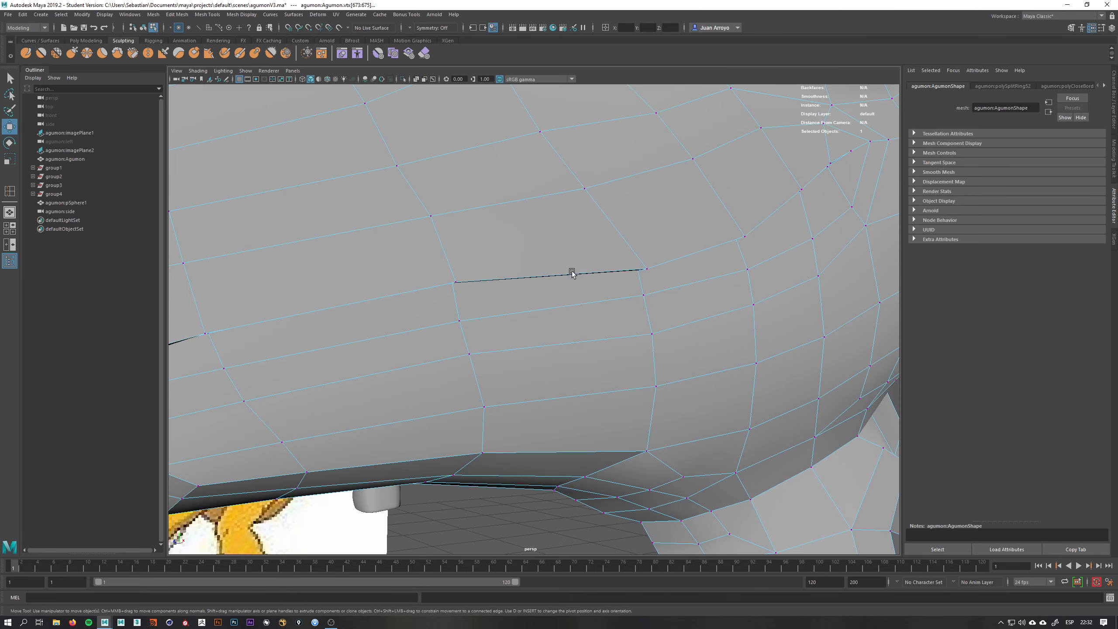
left_click_drag(573, 272, 491, 219, "alt")
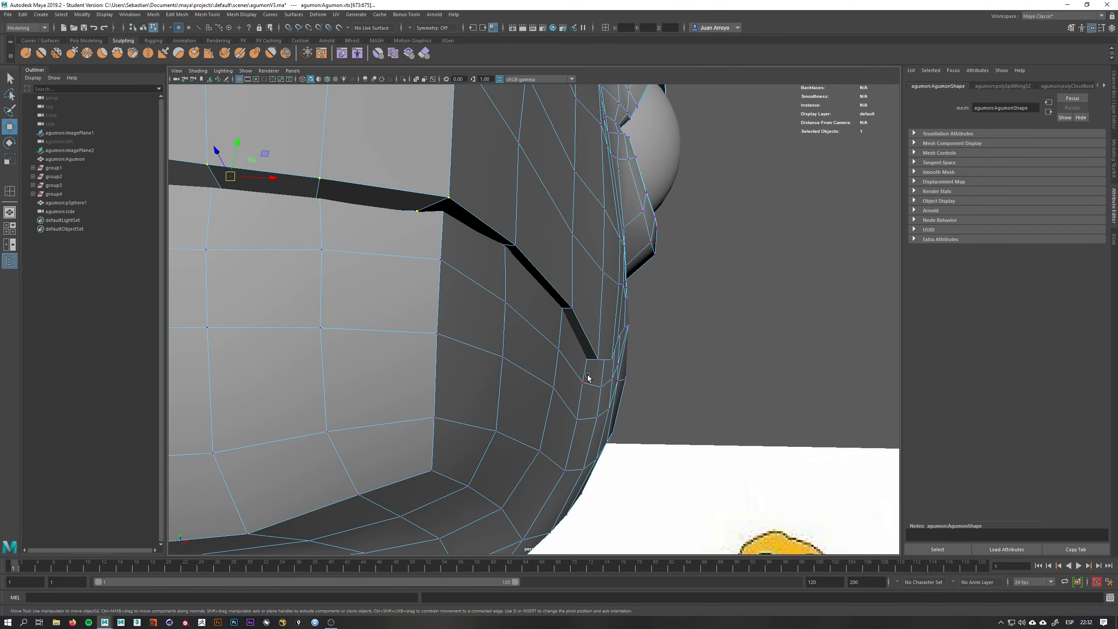
scroll(560, 361, "down", 4)
left_click_drag(529, 275, 569, 303, "alt")
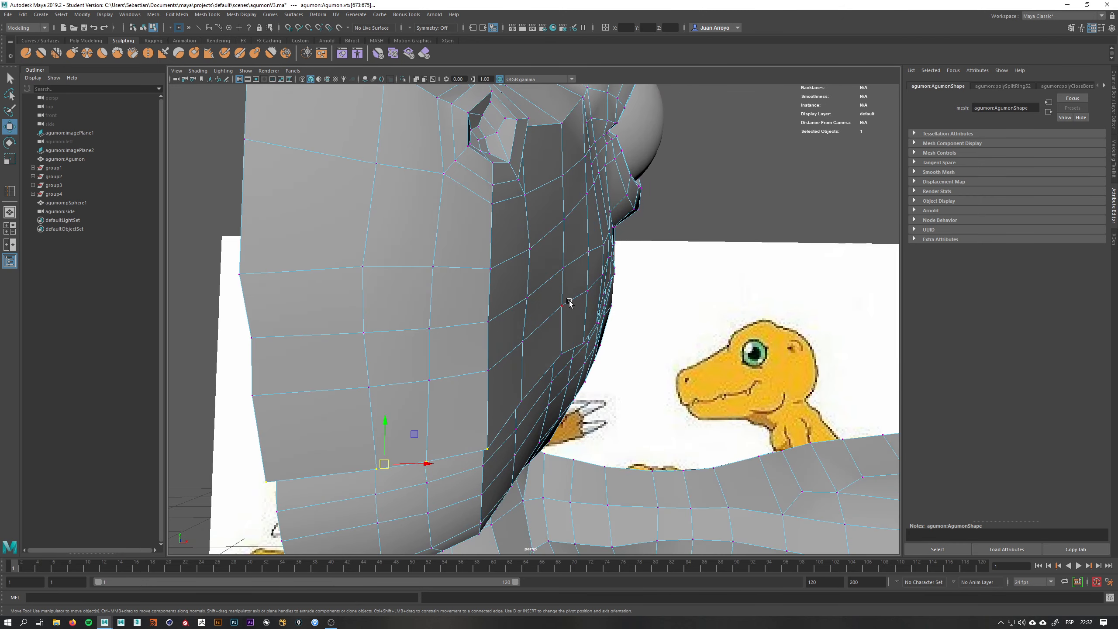
- Move the cheek vertices above the mouth line outward along the X axis to round the side of the face
left_click(564, 305)
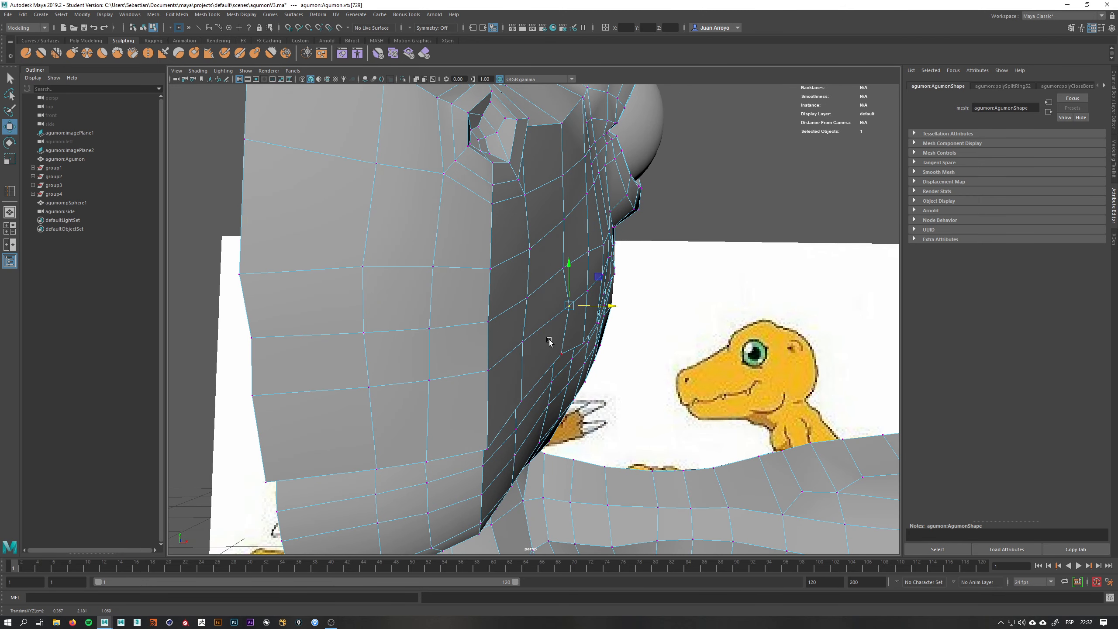
left_click(523, 342)
left_click_drag(556, 343, 566, 346)
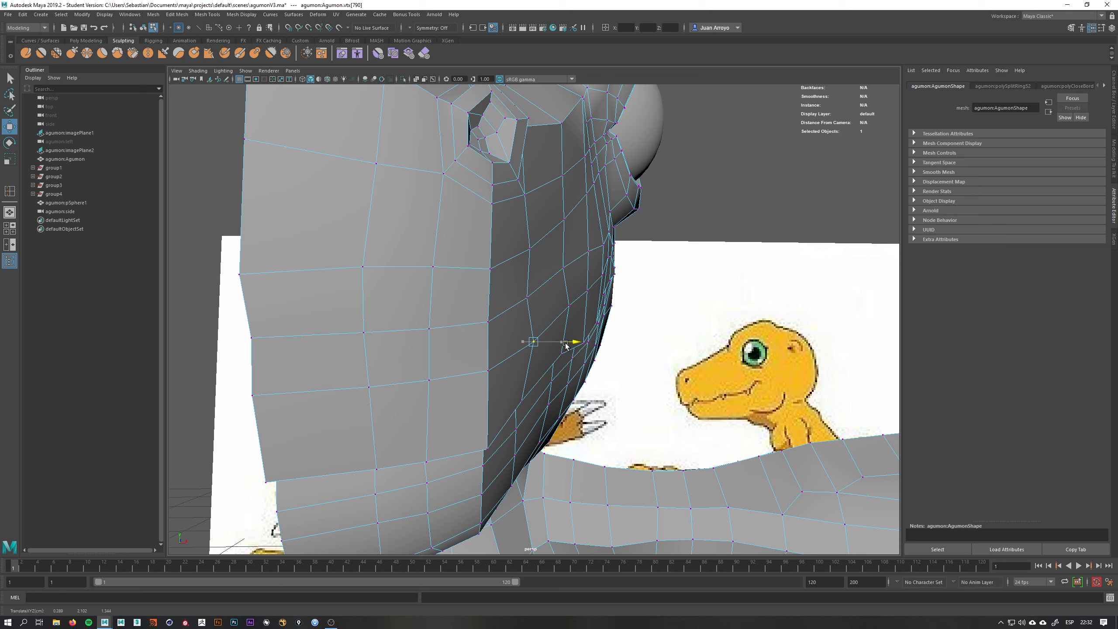
left_click(572, 267)
left_click_drag(596, 269, 601, 270)
left_click(529, 300)
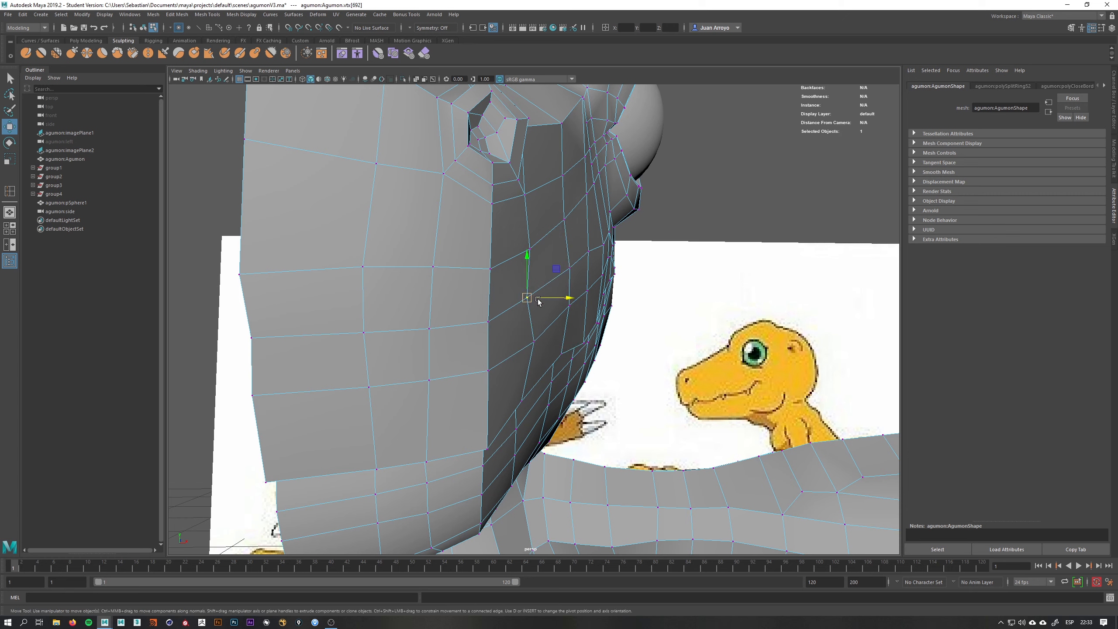
left_click_drag(550, 298, 557, 299)
left_click(578, 251)
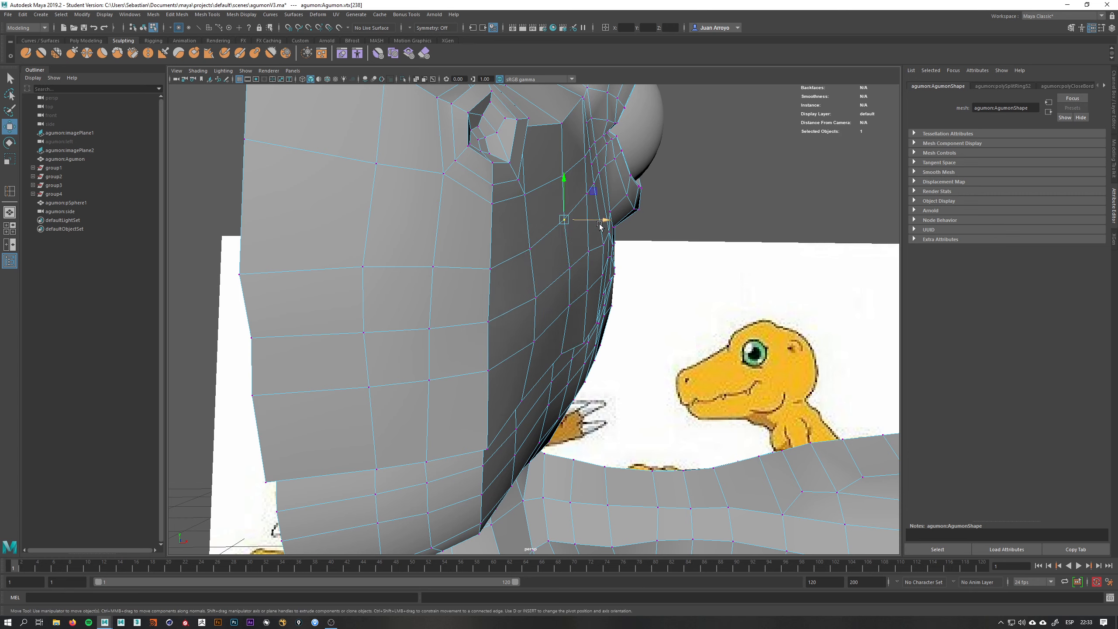
left_click_drag(600, 225, 599, 221)
- Adjust the upper lip's edges toward the mouth corner outward with the Move tool in edge mode
left_click_drag(570, 389, 571, 363, "alt")
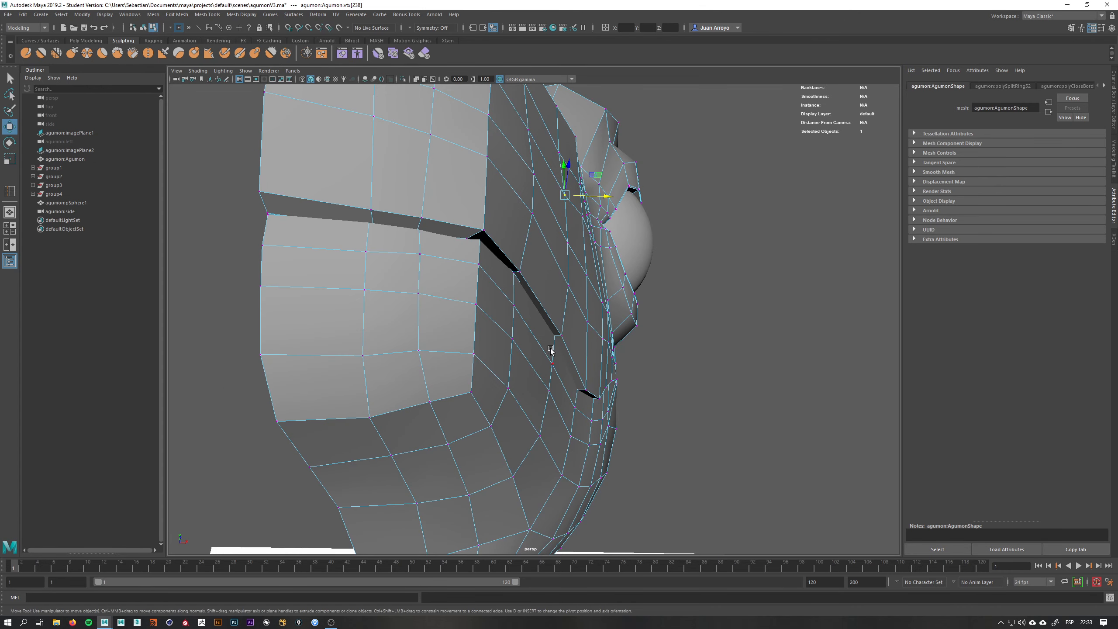
left_click(567, 346)
right_click_drag(567, 340, 567, 309)
left_click(573, 349)
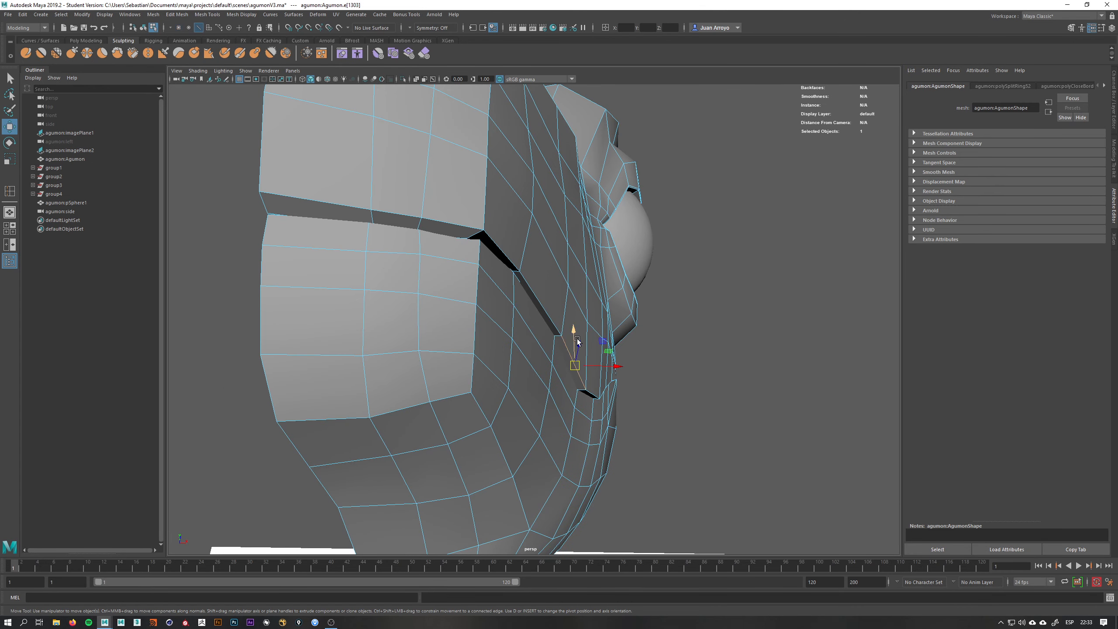
left_click(539, 304)
left_click_drag(575, 308, 578, 308)
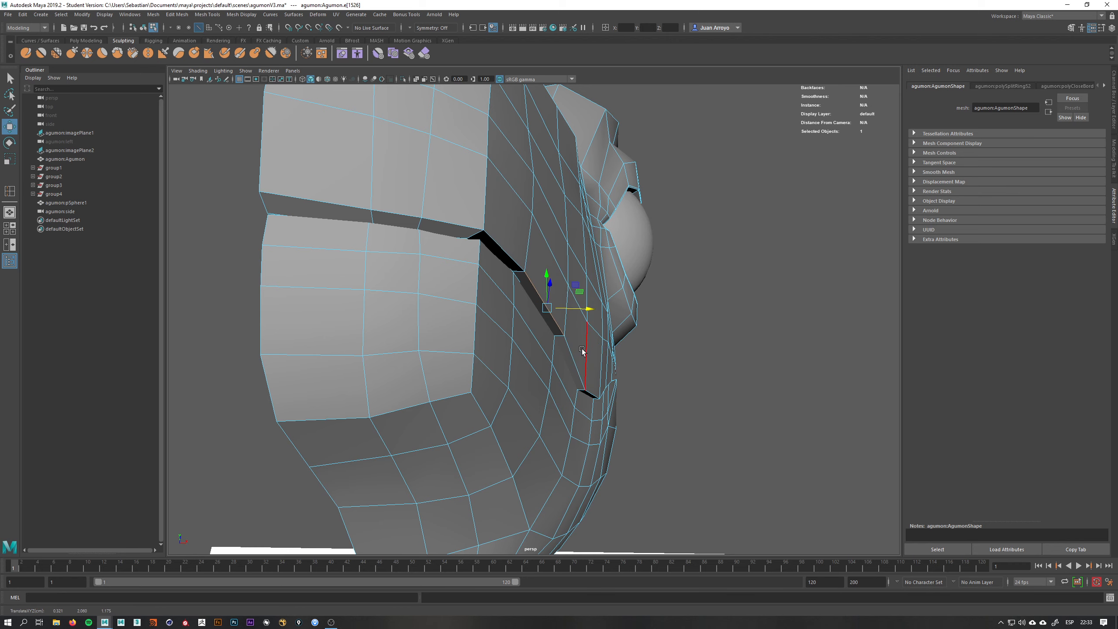
left_click(593, 390)
left_click_drag(612, 384, 619, 347, "alt")
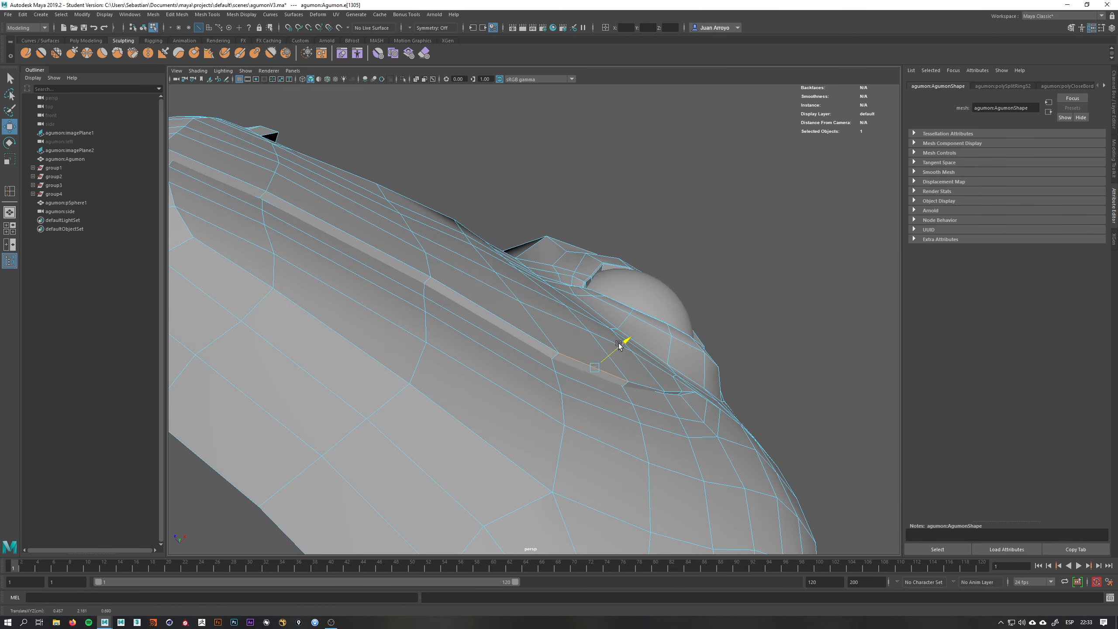
left_click(668, 390)
left_click_drag(704, 369, 559, 435)
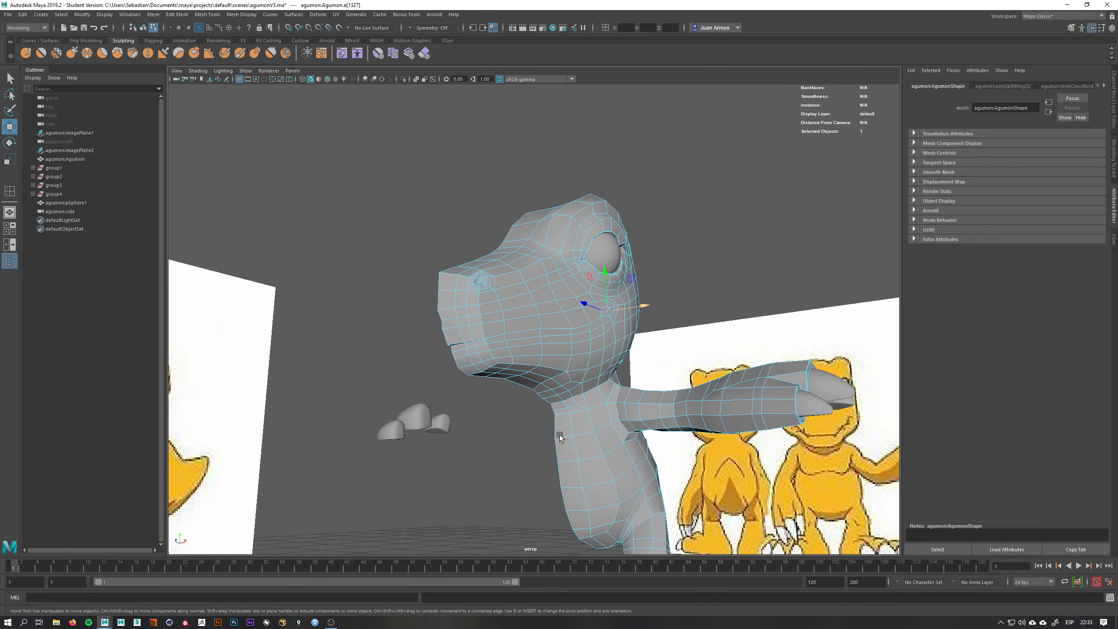
- Return the Agumon body mesh to object mode and open the Mirror options
key("F8")
left_click(152, 14)
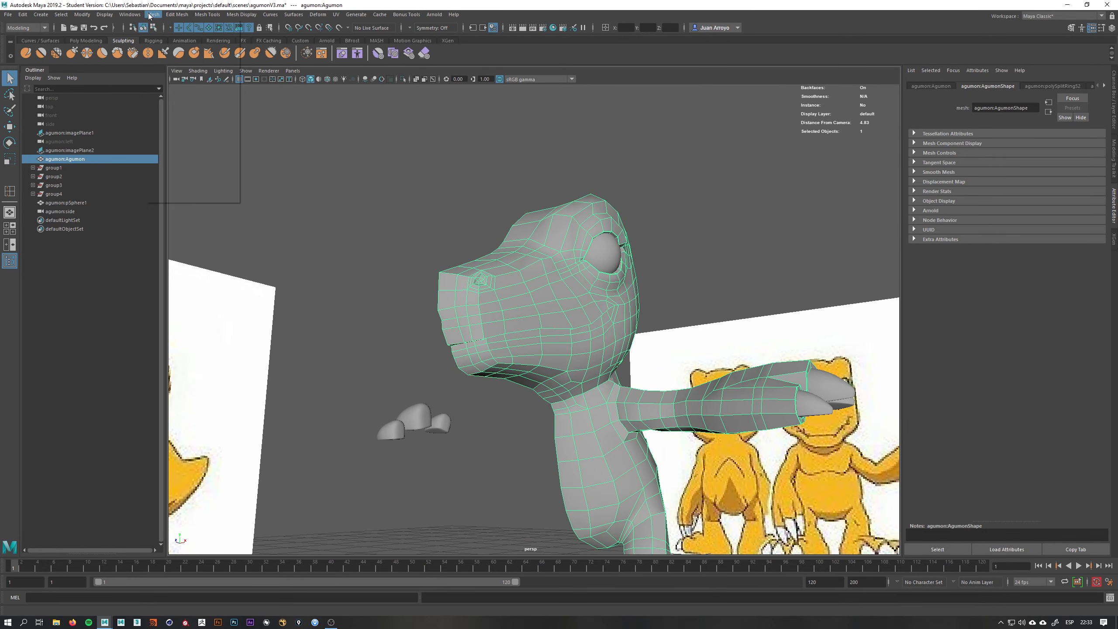
left_click(236, 136)
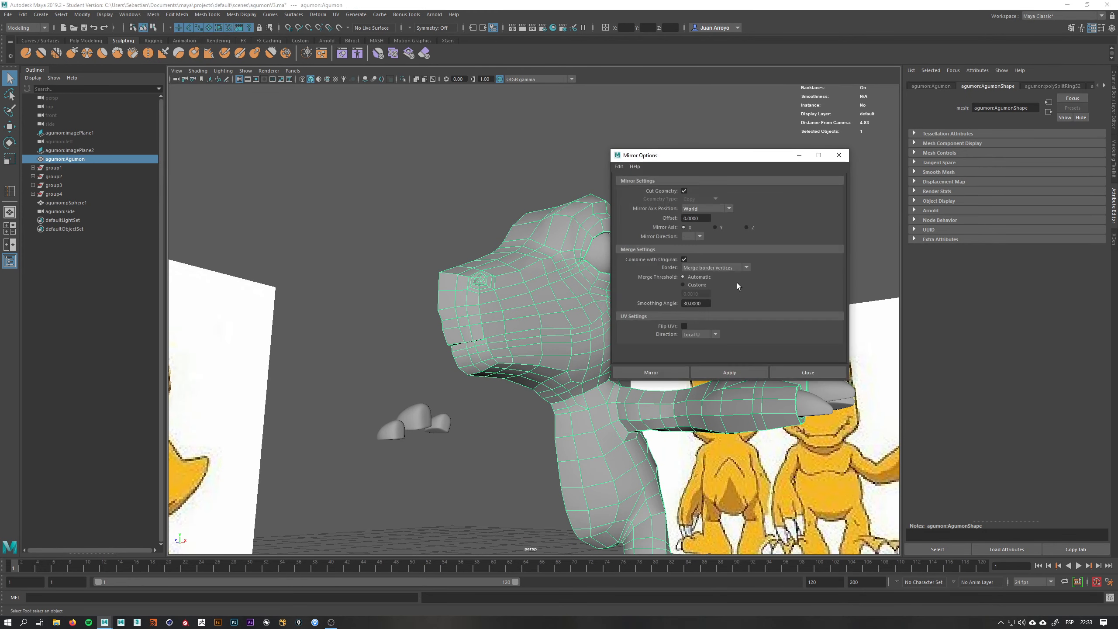
- Select the open border edge loop along the body's centre line and set its X position to 0
left_click_drag(407, 279, 526, 279, "alt")
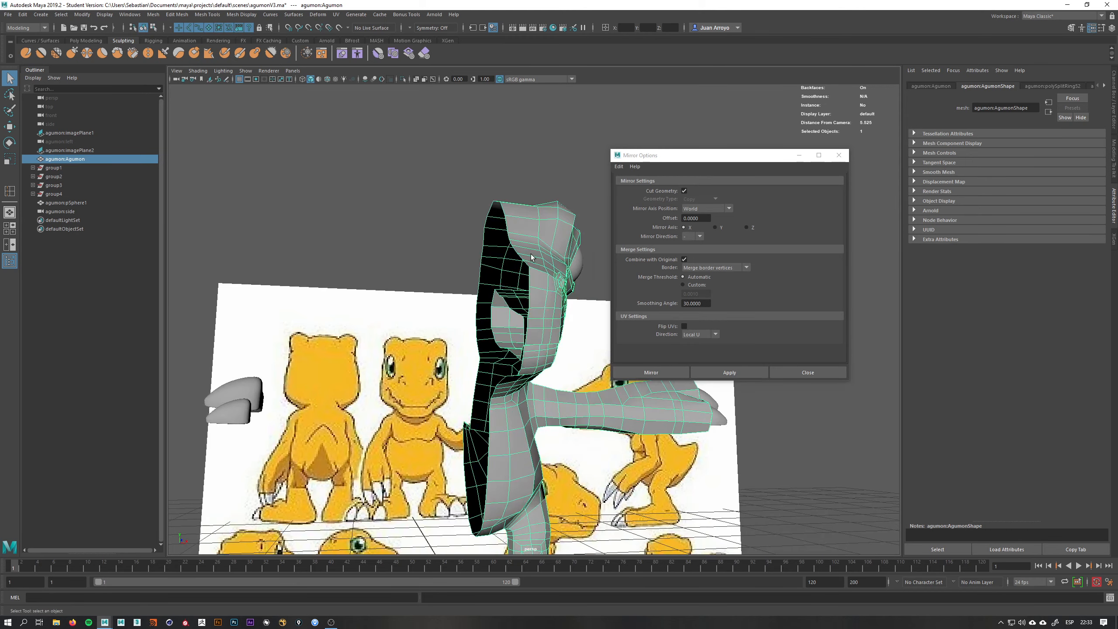
right_click_drag(532, 254, 525, 226)
left_click(507, 223)
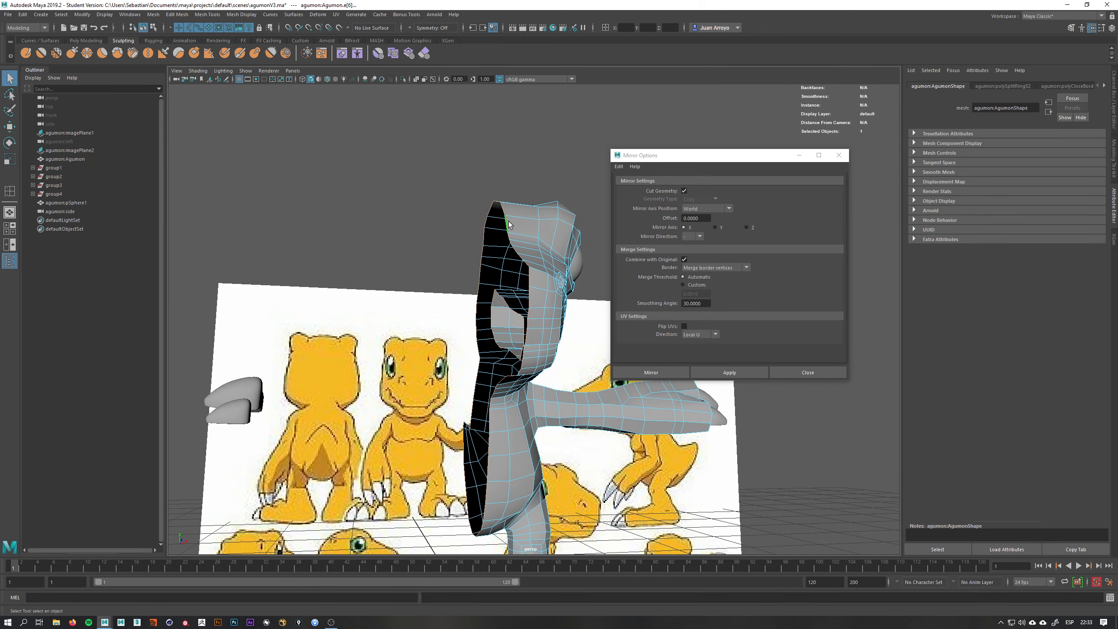
left_click_drag(509, 225, 512, 254, "alt")
key("w")
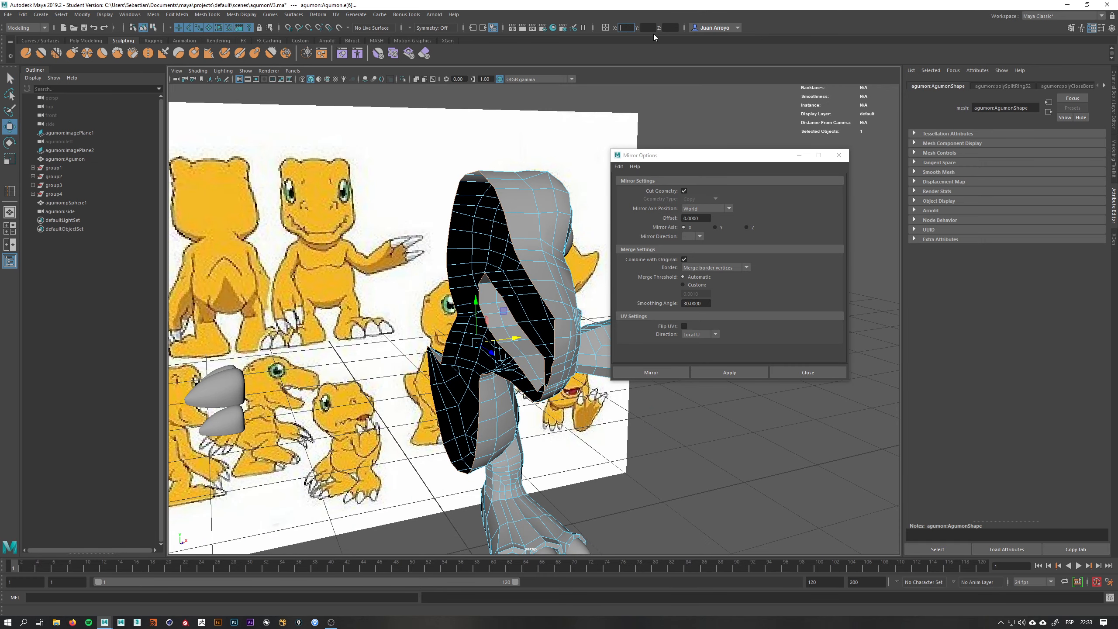
type("0")
key("Return")
- Mirror the body mesh across the world X axis, combined with the original and with border vertices merged
left_click_drag(572, 288, 550, 293, "alt")
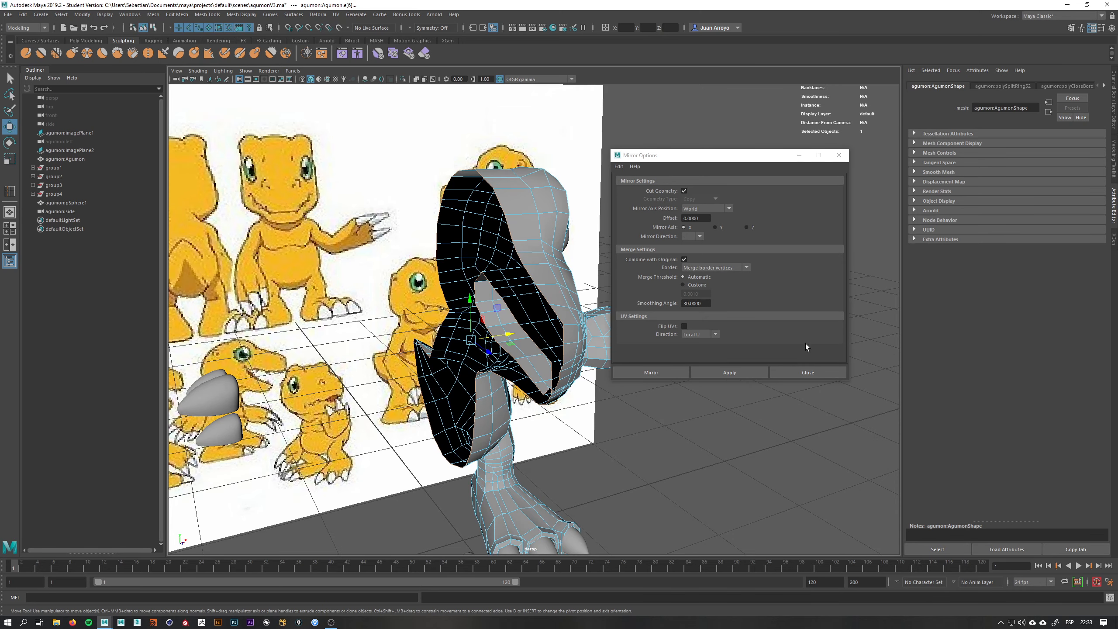
right_click_drag(566, 210, 584, 194)
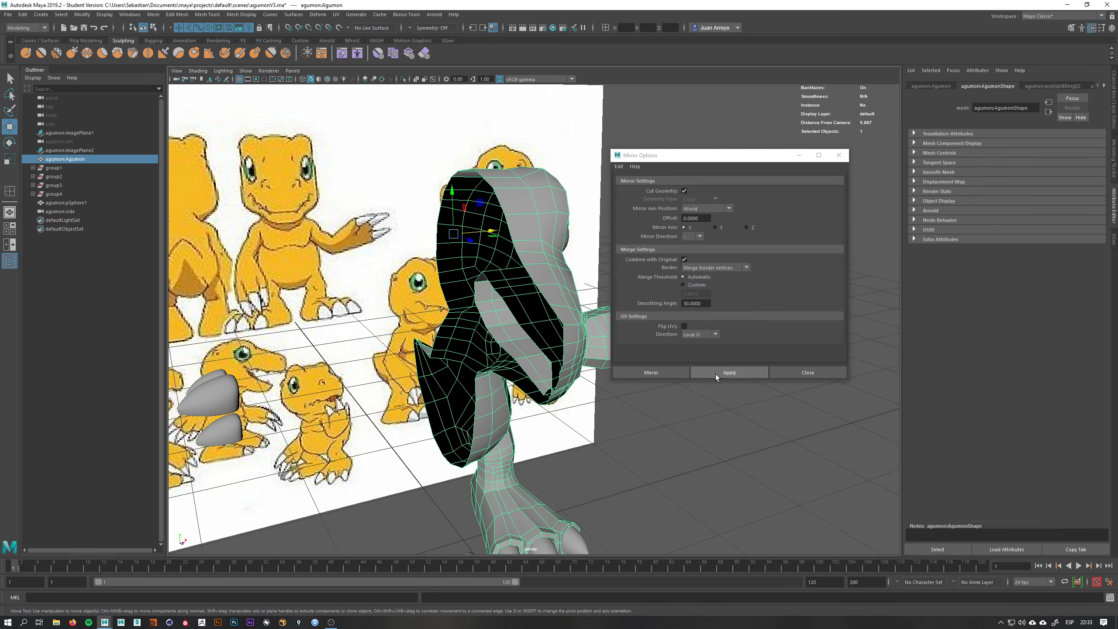
left_click(731, 370)
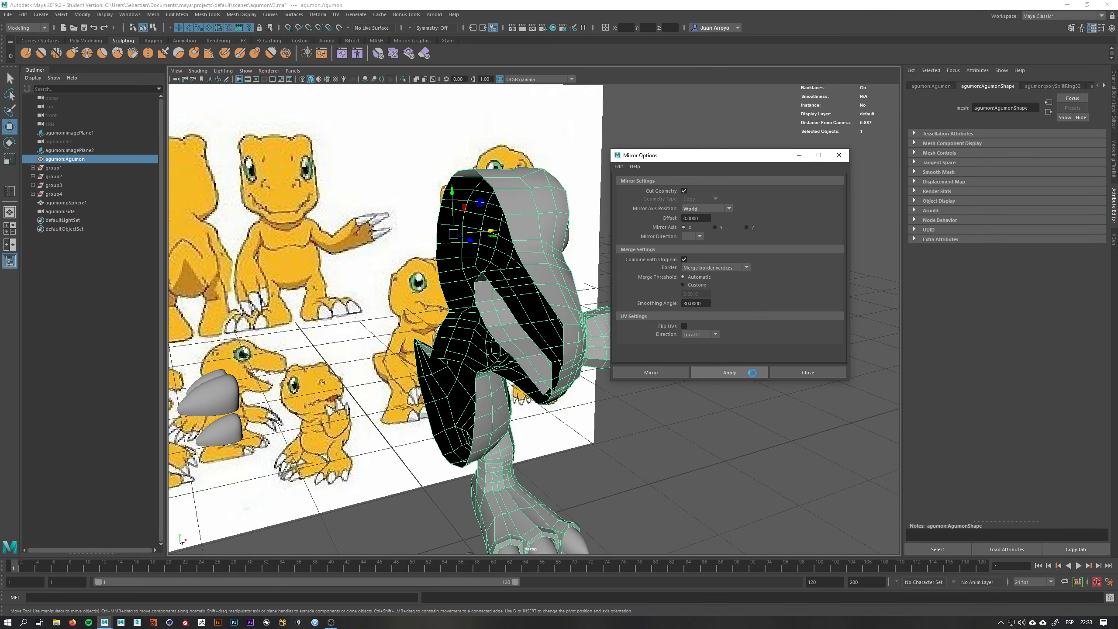
left_click(804, 371)
left_click(752, 458)
left_click_drag(753, 458, 496, 313, "alt")
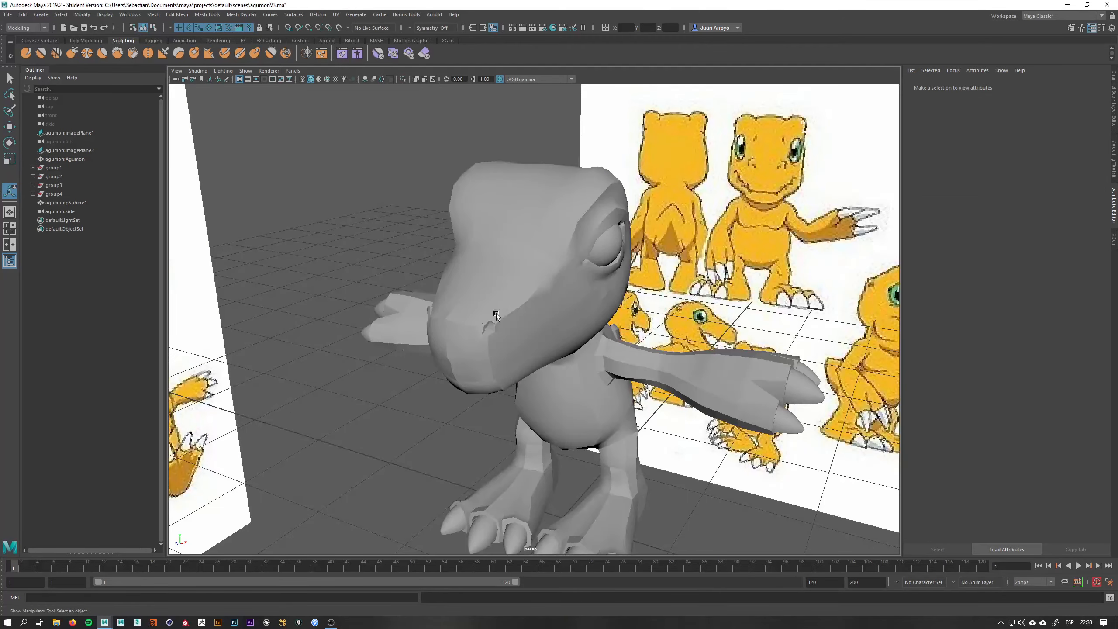
- Try moving a vertex on top of the snout near the nostril
left_click(496, 313)
right_click_drag(449, 277, 547, 311, "alt")
left_click_drag(547, 311, 440, 271, "alt")
right_click_drag(441, 272, 396, 277)
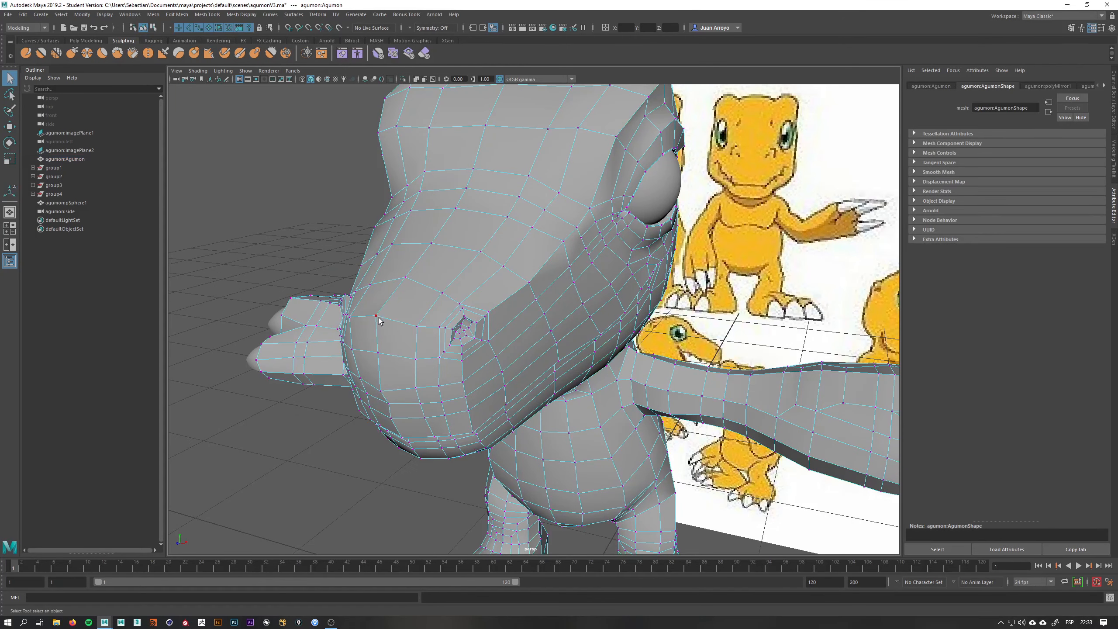
left_click(376, 320)
key("w")
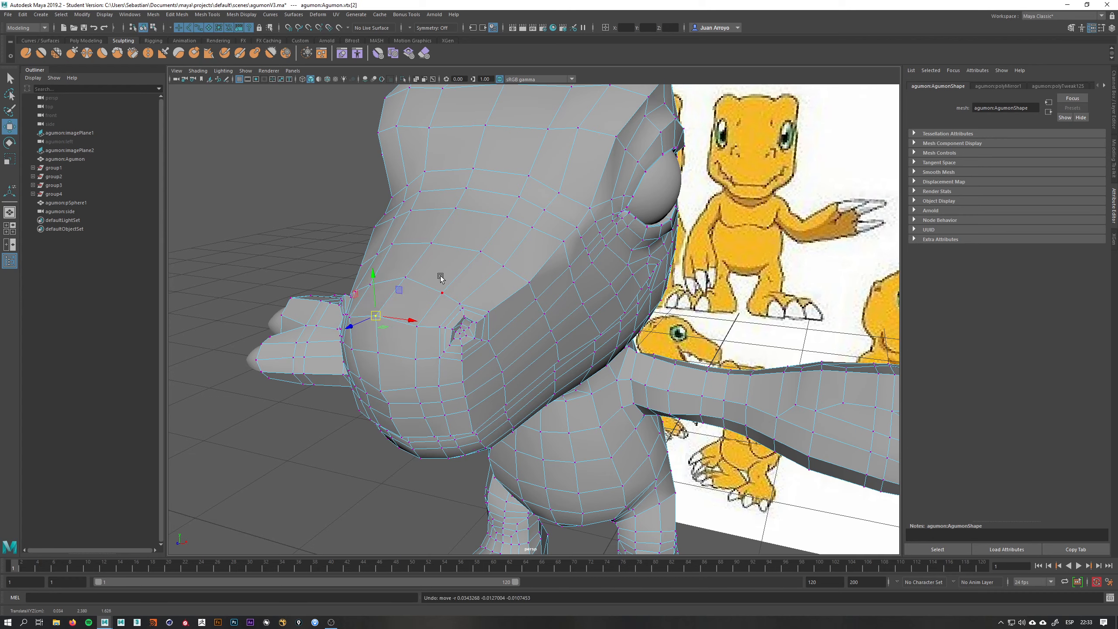
- Soften the edges of the whole mirrored body mesh in object mode
right_click_drag(468, 230, 504, 217)
left_click(329, 145)
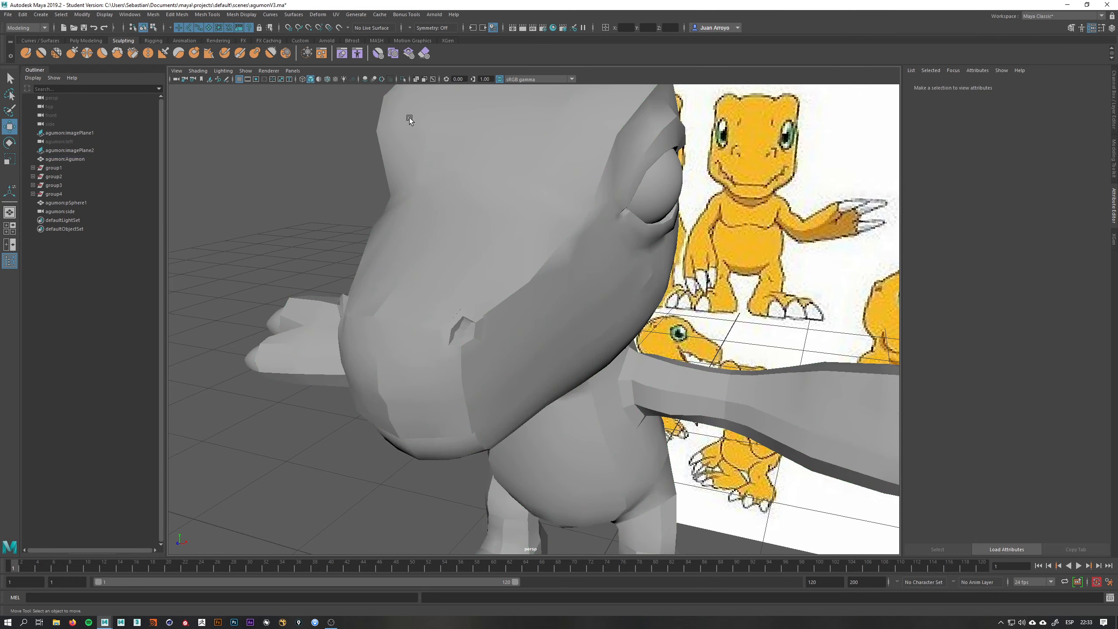
left_click(410, 113)
left_click(271, 15)
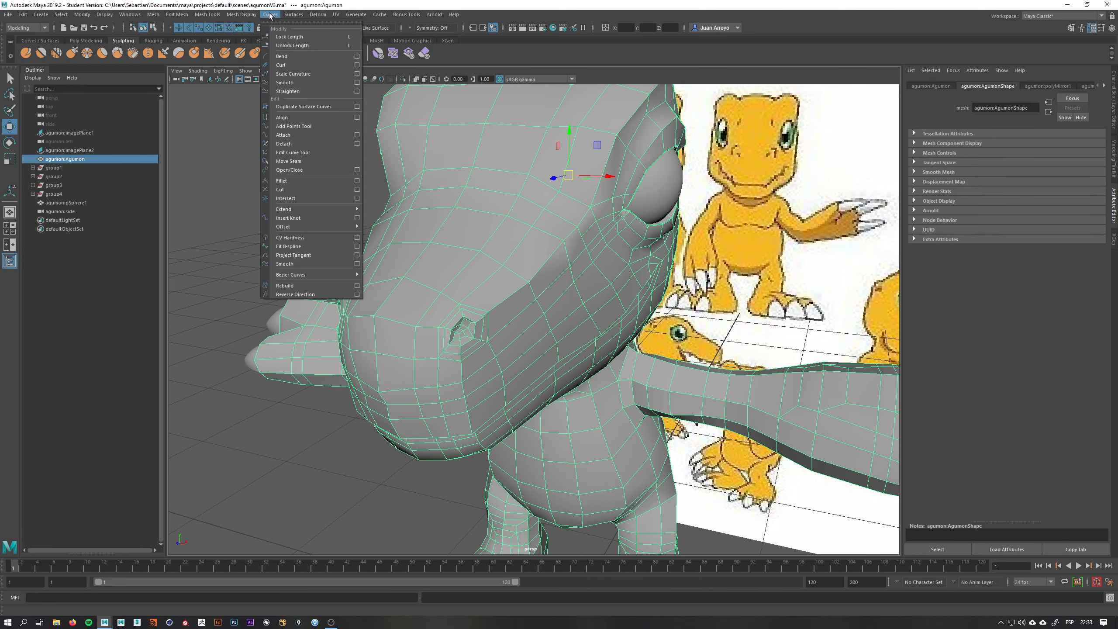
mouse_move(244, 16)
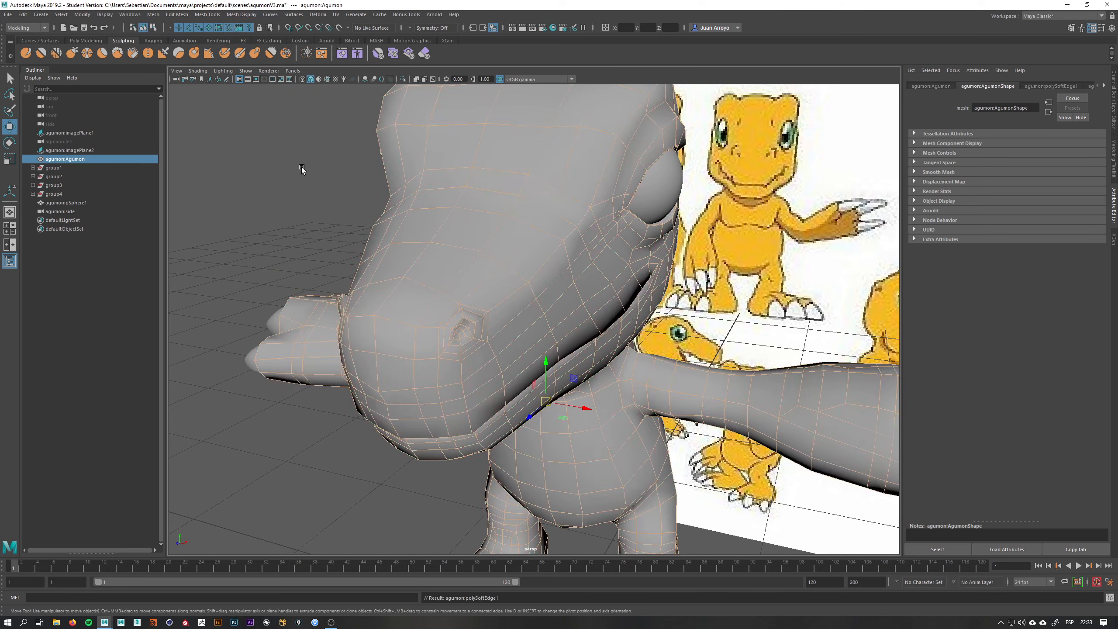
left_click(304, 170)
- Examine the mirrored model's head, mouth and full body, with and without its wireframe highlighted
right_click_drag(523, 260, 359, 233, "alt")
left_click_drag(542, 277, 492, 260, "alt")
left_click(481, 236)
scroll(492, 263, "up", 3)
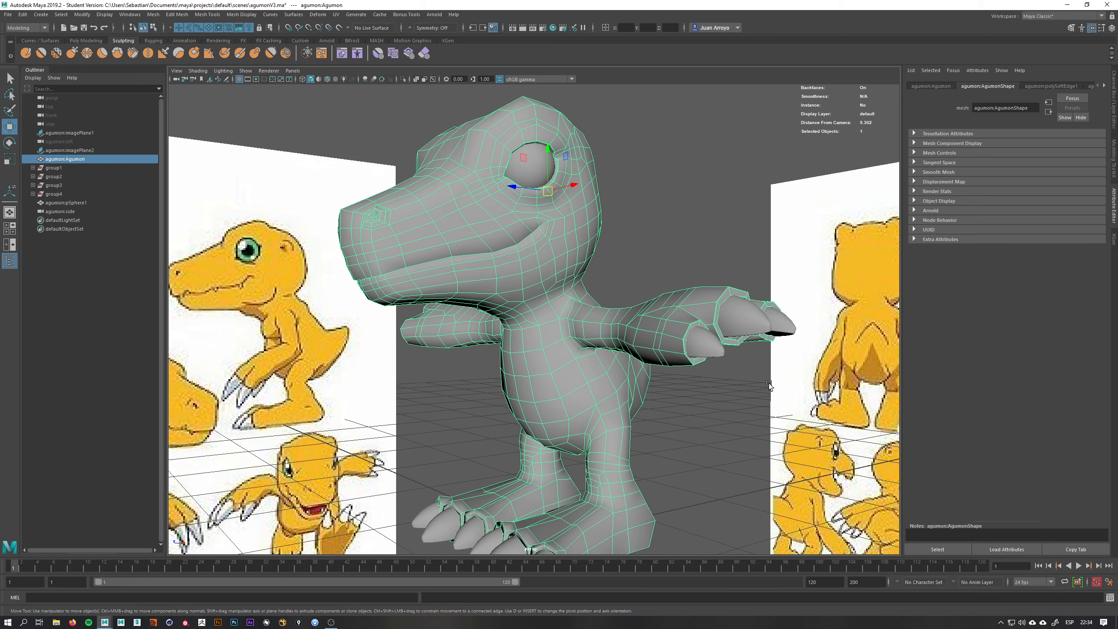
left_click_drag(593, 346, 629, 220, "alt")
left_click(601, 255)
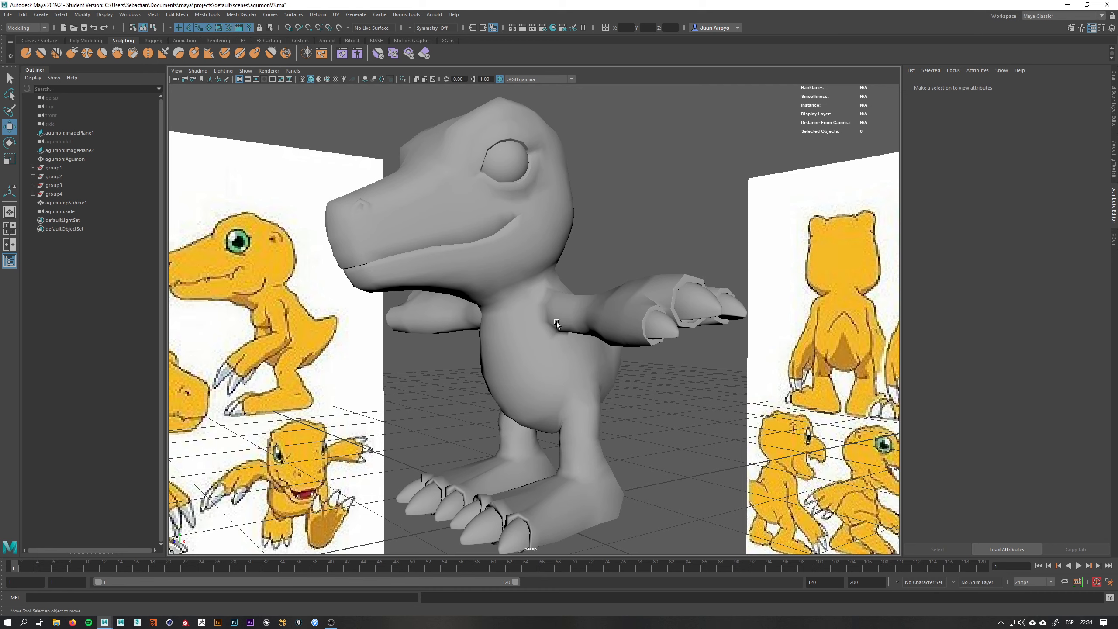
- Try adding two short Multi-Cut edges across the faces of the upper snout in front of the eye
left_click(537, 202)
scroll(479, 247, "up", 8)
right_click_drag(496, 244, 450, 249, "shift")
left_click(473, 229)
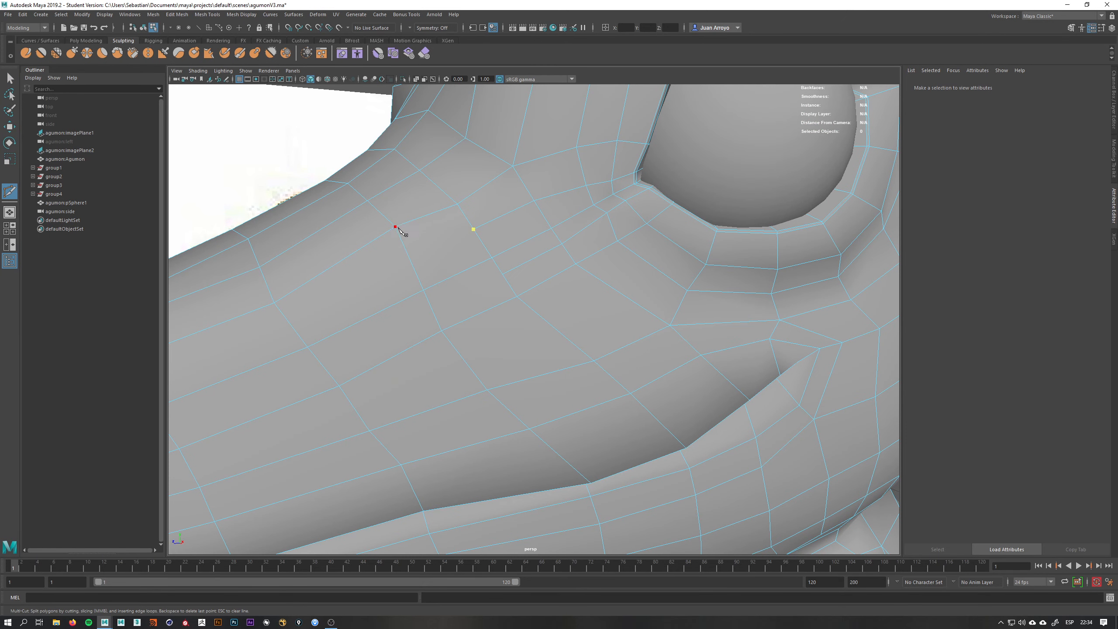
left_click(395, 226)
key("Return")
left_click(503, 274)
left_click(441, 330)
key("Return")
- Undo the snout cuts and turn on Object X symmetry for the body mesh
key("q")
right_click_drag(447, 229, 399, 248)
left_click(458, 274)
key("q")
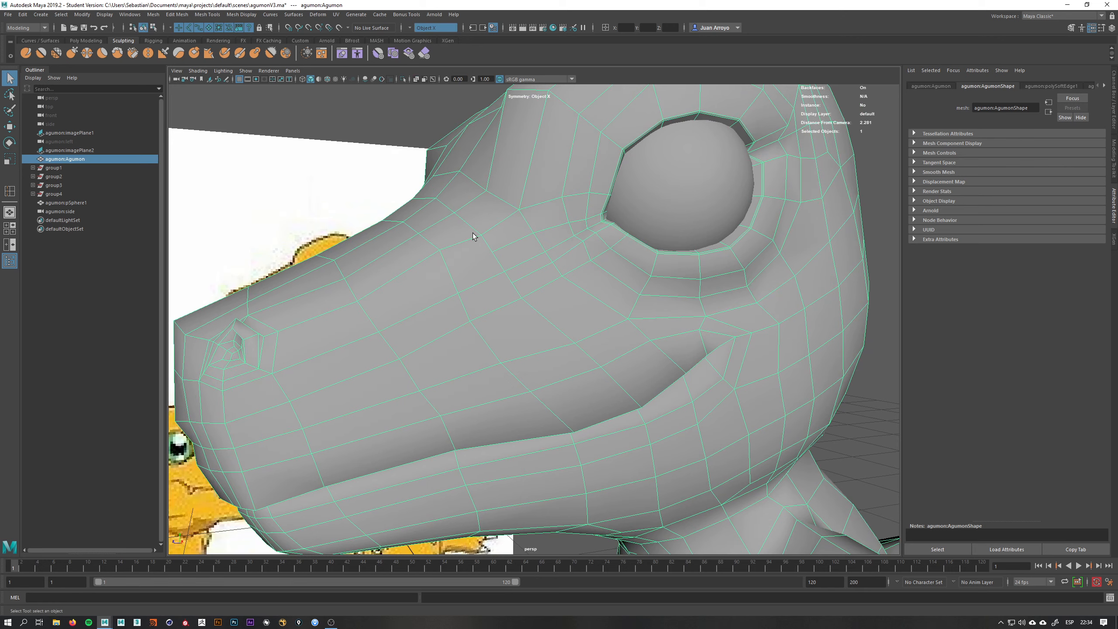
- Cut a new edge across the upper snout faces in front of the eye with symmetrical Multi-Cut
right_click_drag(472, 232, 493, 247, "shift")
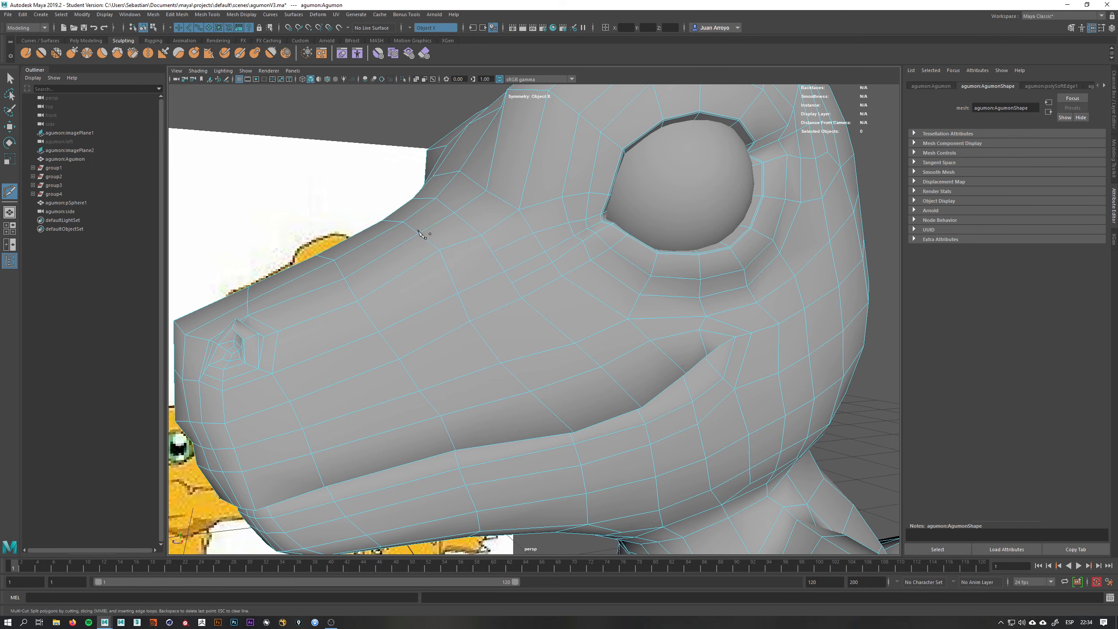
left_click(492, 252)
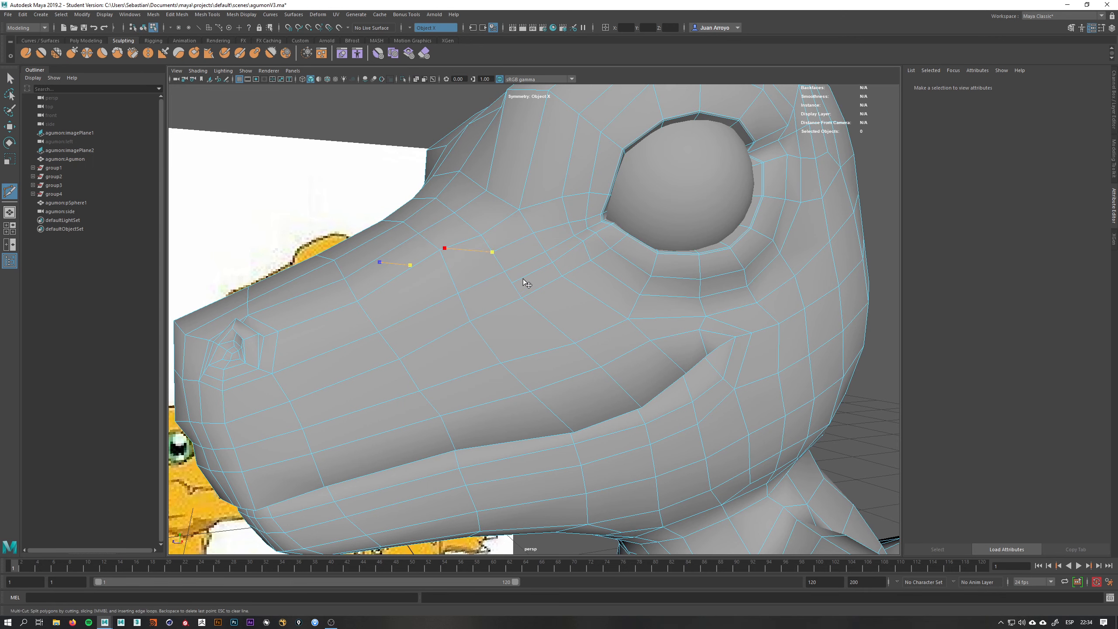